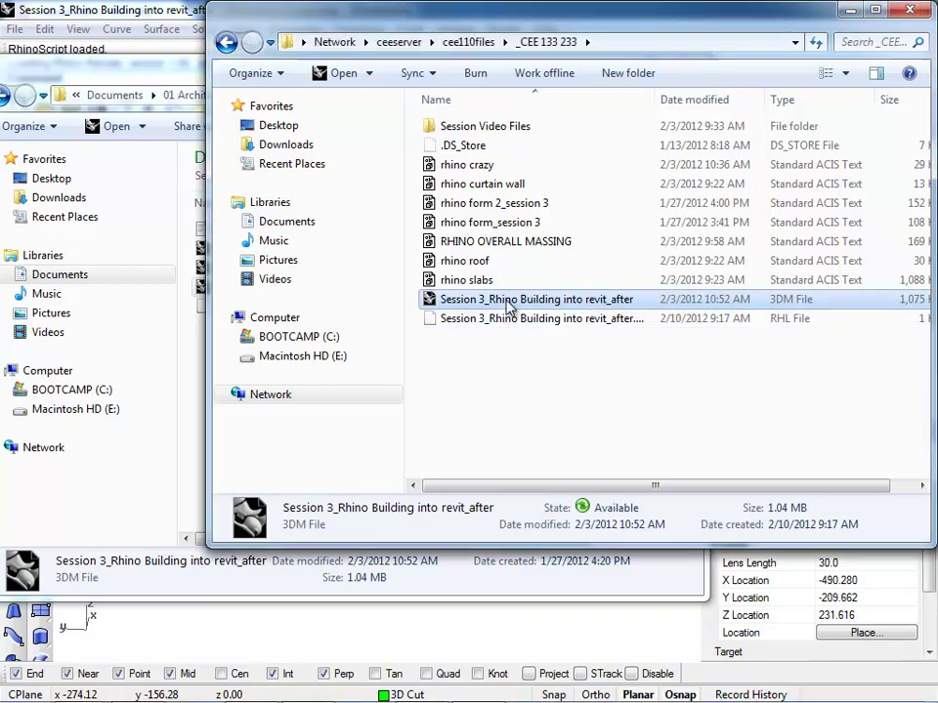
Switch to Rhino and give the shaded perspective viewport a gradient background with the GradientView command
mouse_move(513, 696)
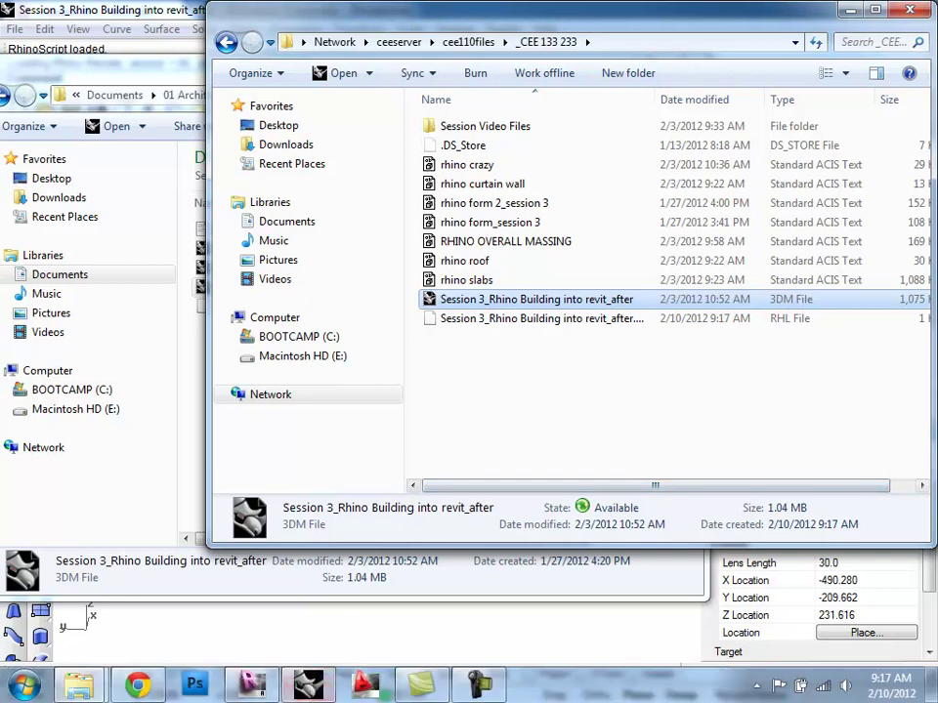
left_click(309, 684)
mouse_move(224, 460)
right_mouse_down()
mouse_move(352, 419)
mouse_move(335, 439)
mouse_move(236, 461)
right_mouse_up()
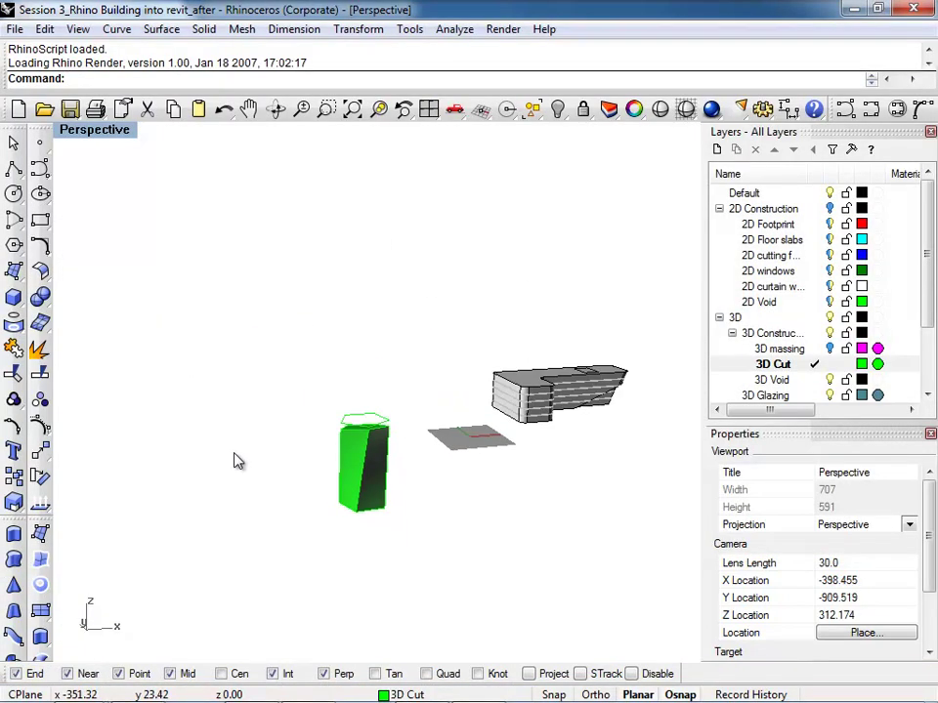
key("ctrl+alt+r")
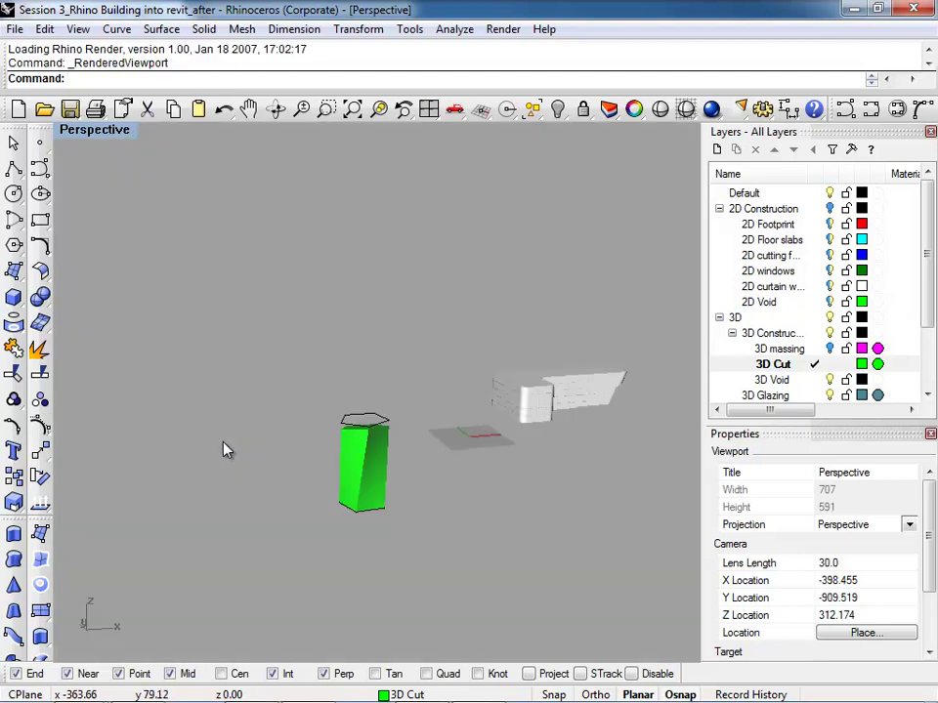
key("ctrl+alt+s")
type("GradientView")
key("Return")
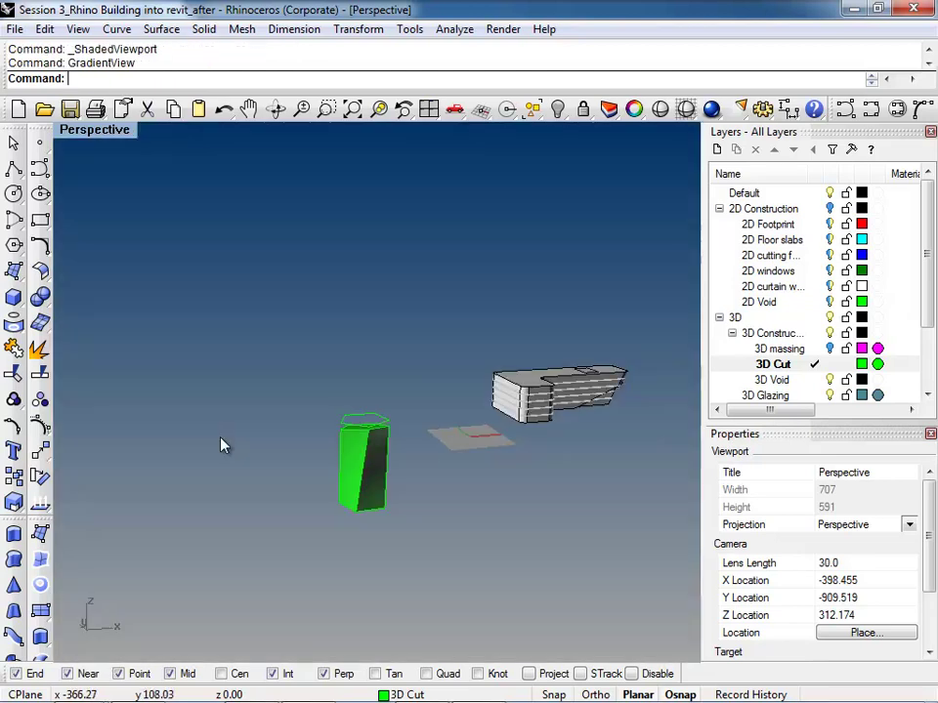
scroll(206, 478, "down", 1)
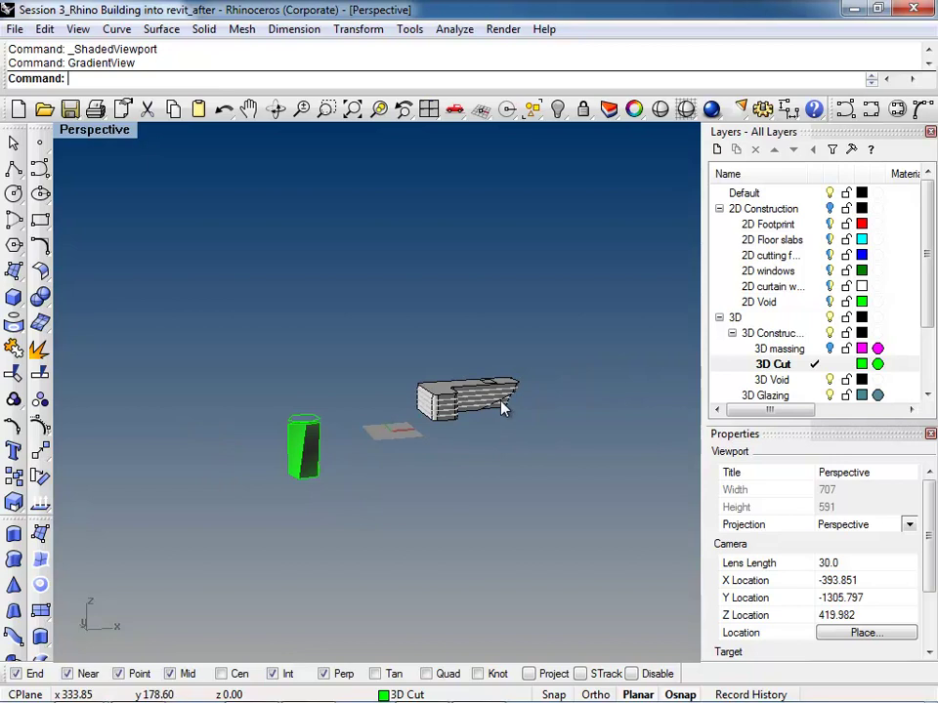
type("z")
key("Return")
left_click_drag(548, 306, 193, 502)
right_click_drag(245, 496, 231, 459)
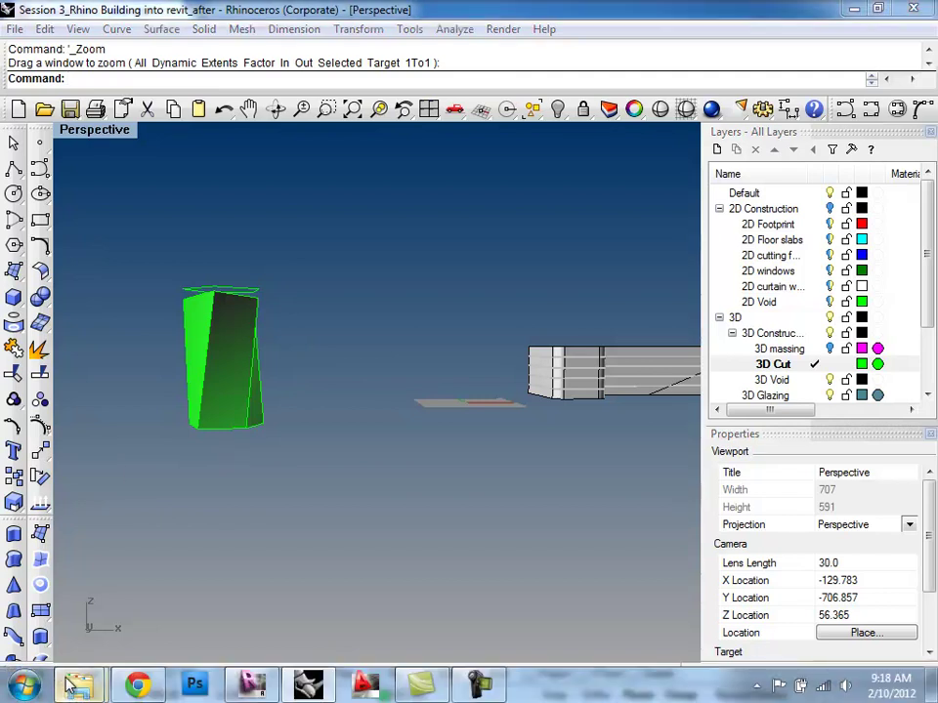
Switch to the _CEE 133 233 Explorer window and browse from Documents through 01 Architecture and Design, 03 Stanford, PBL and 03_Images to 02_textures
mouse_move(79, 684)
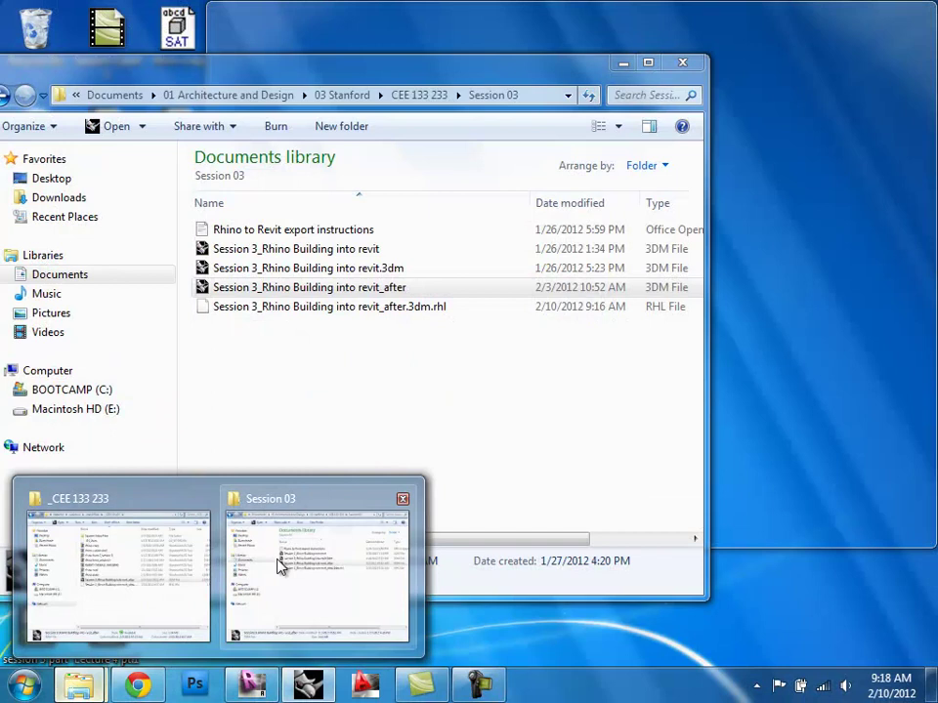
left_click(279, 565)
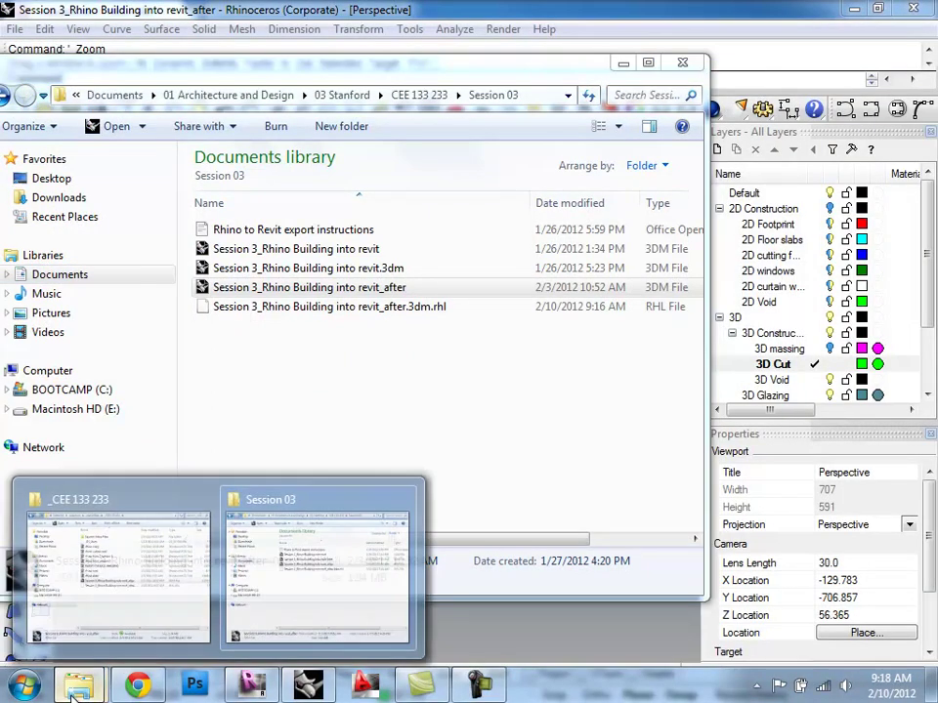
left_click(84, 582)
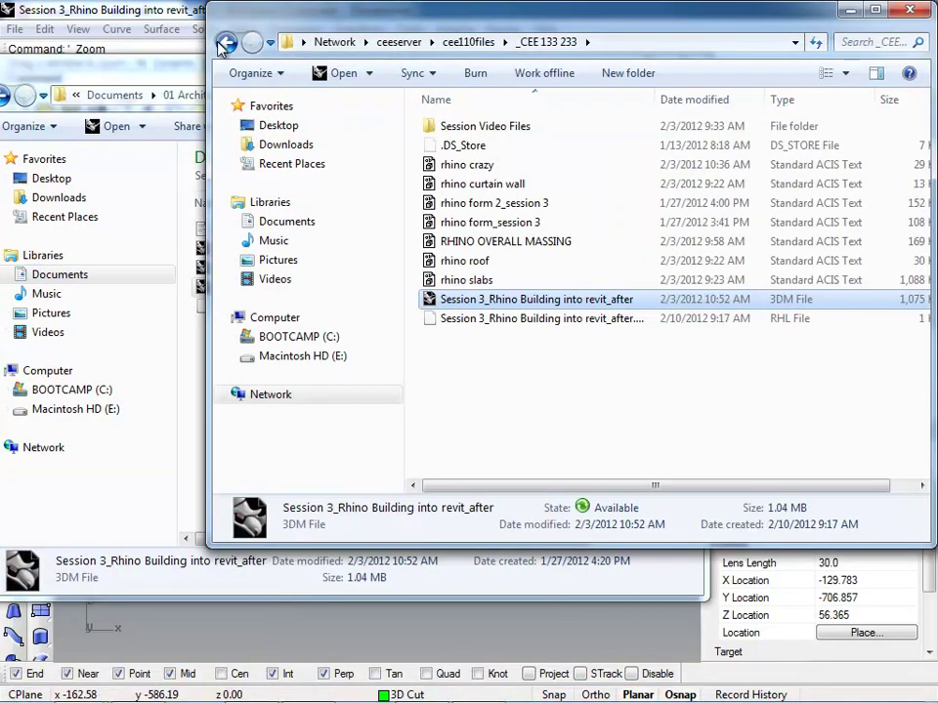
left_click(224, 43)
left_click(224, 41)
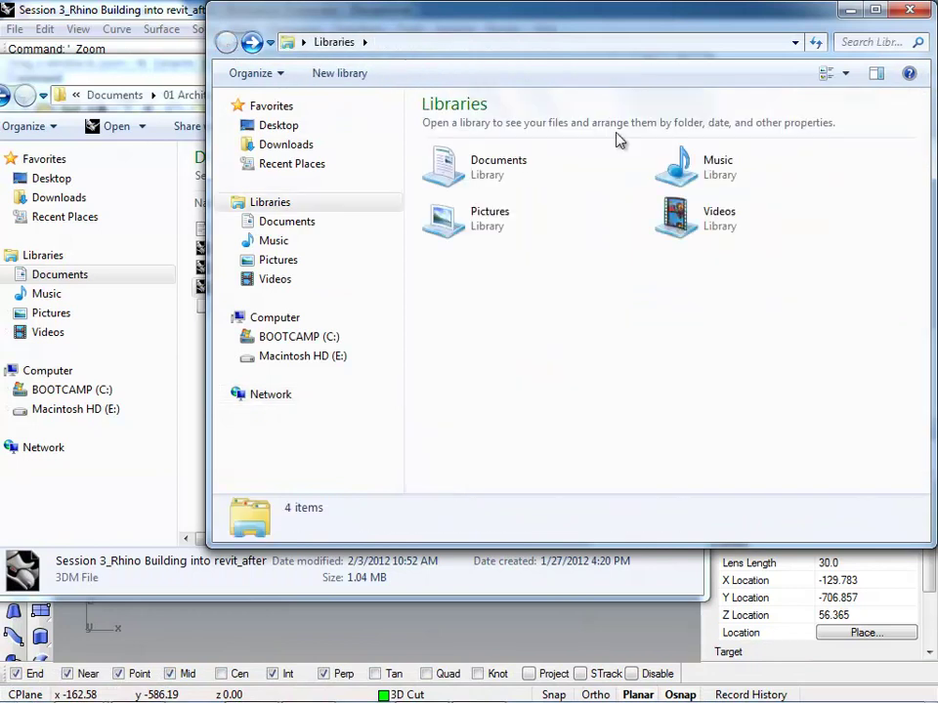
double_click(517, 171)
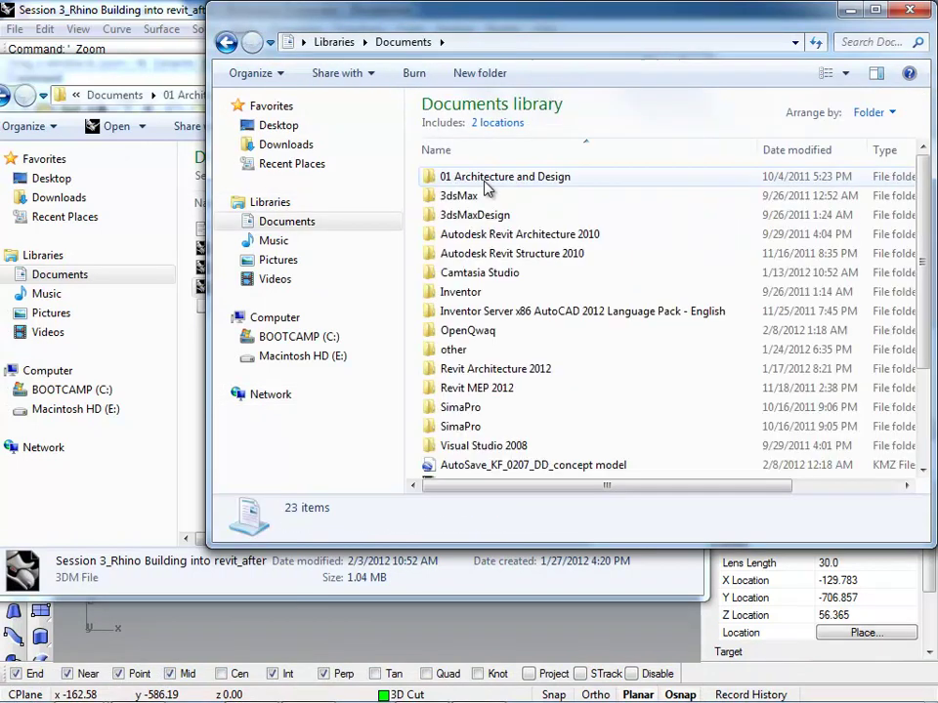
double_click(485, 178)
double_click(477, 215)
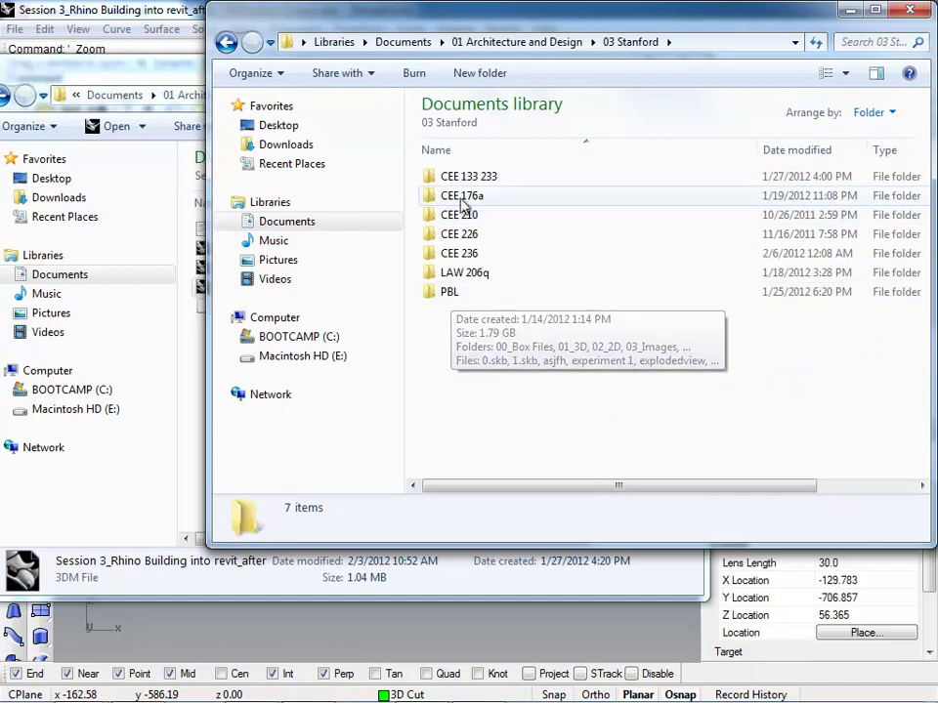
double_click(448, 293)
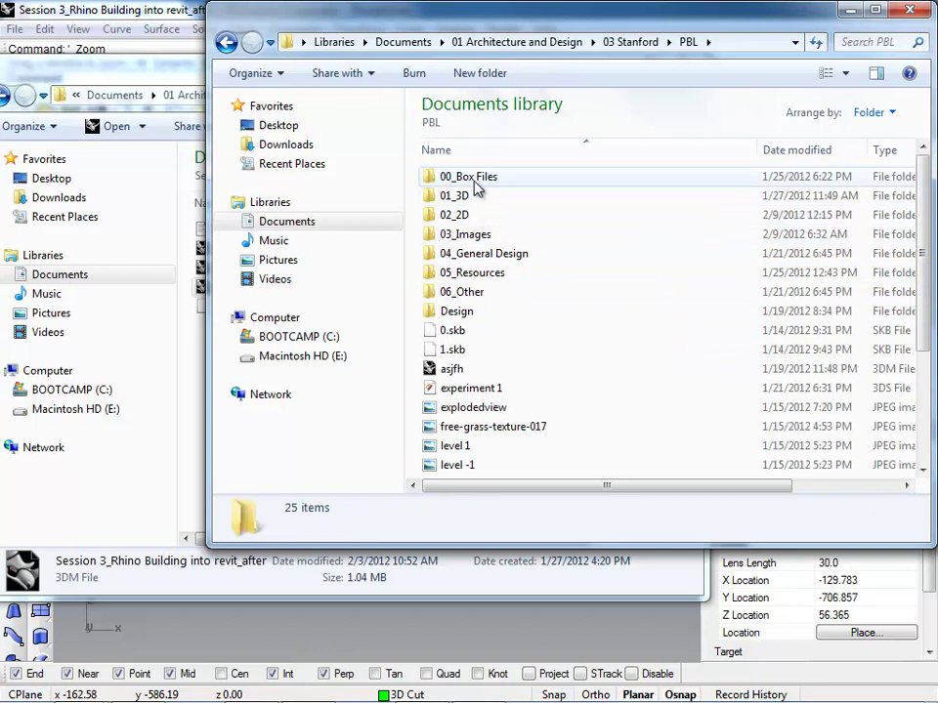
double_click(479, 234)
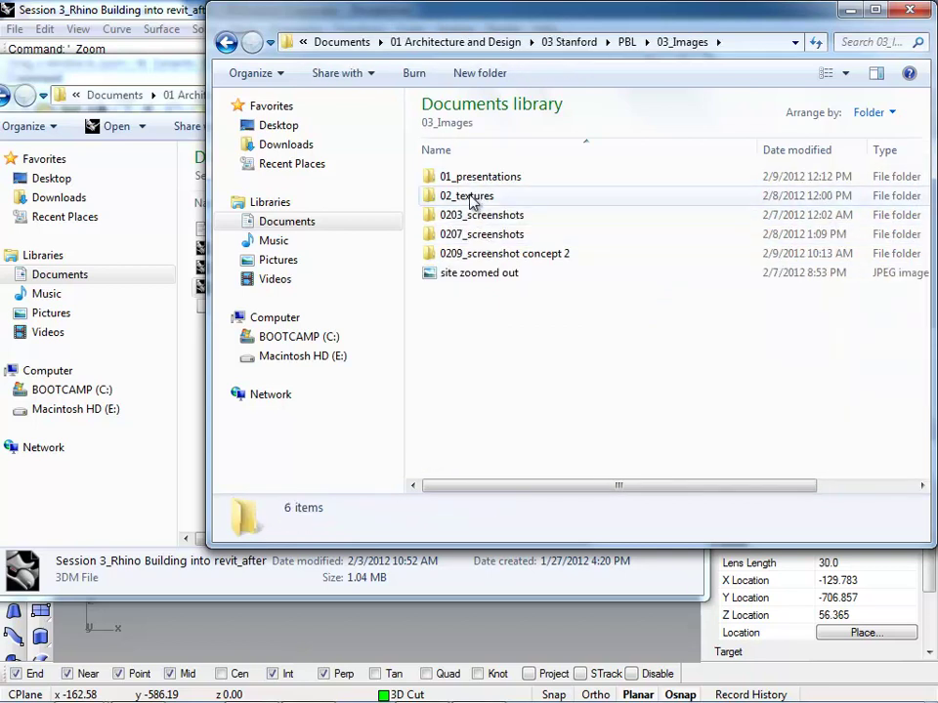
double_click(473, 197)
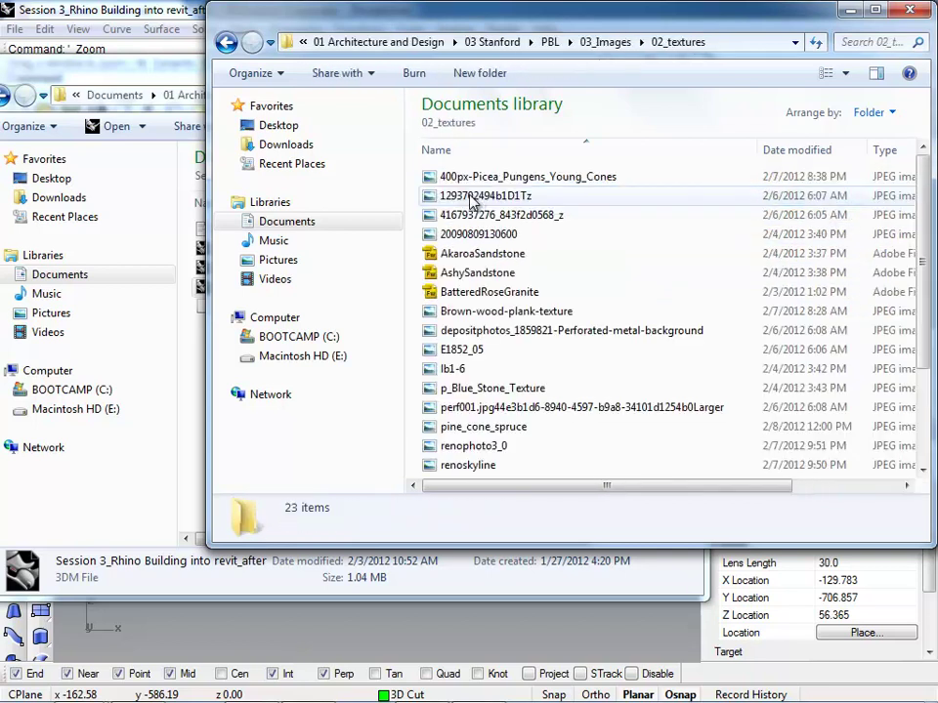
Display the images in the 02_textures folder as thumbnails
left_click(846, 73)
key("Escape")
left_click(846, 69)
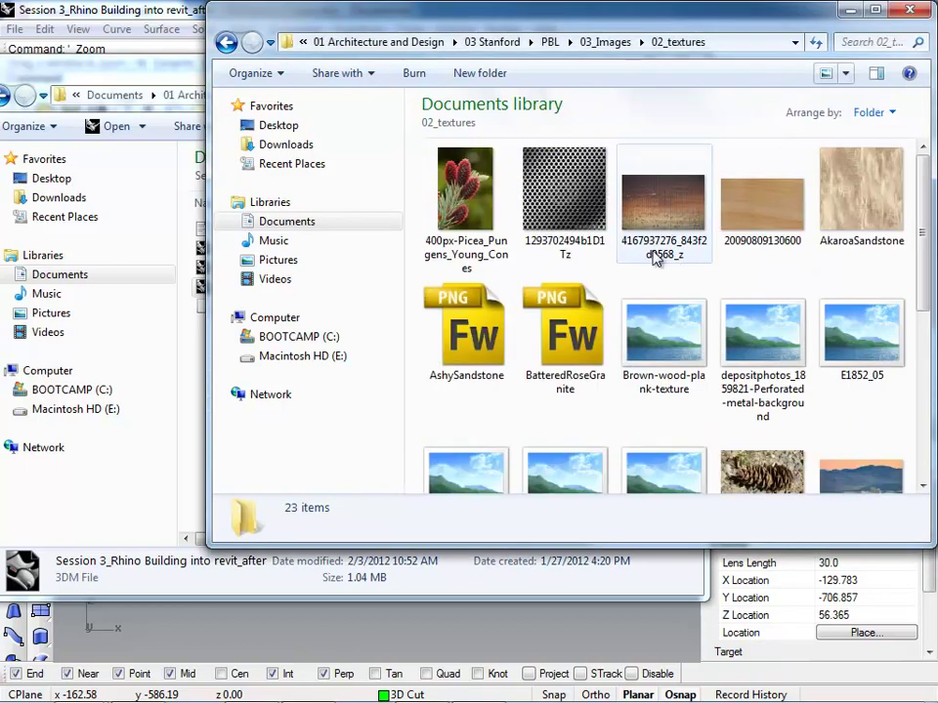
Select and copy the nine texture images from AkaroaSandstone through the perf001 image
left_click(845, 196)
scroll(586, 202, "down", 1)
scroll(584, 203, "up", 1)
left_click(576, 215, "shift")
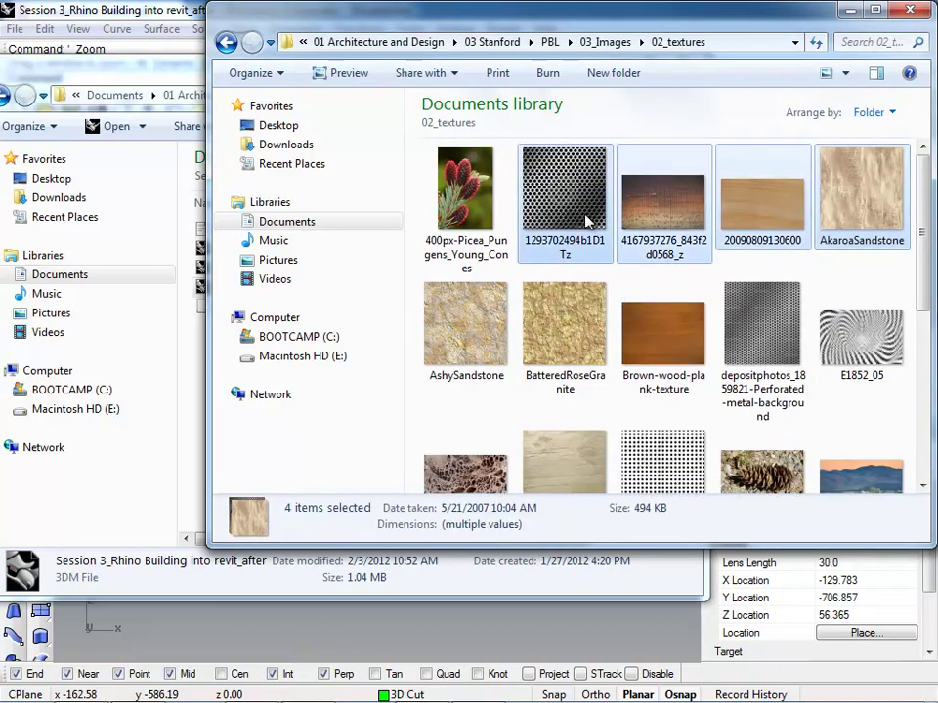
scroll(586, 223, "down", 1)
left_click(650, 391, "shift")
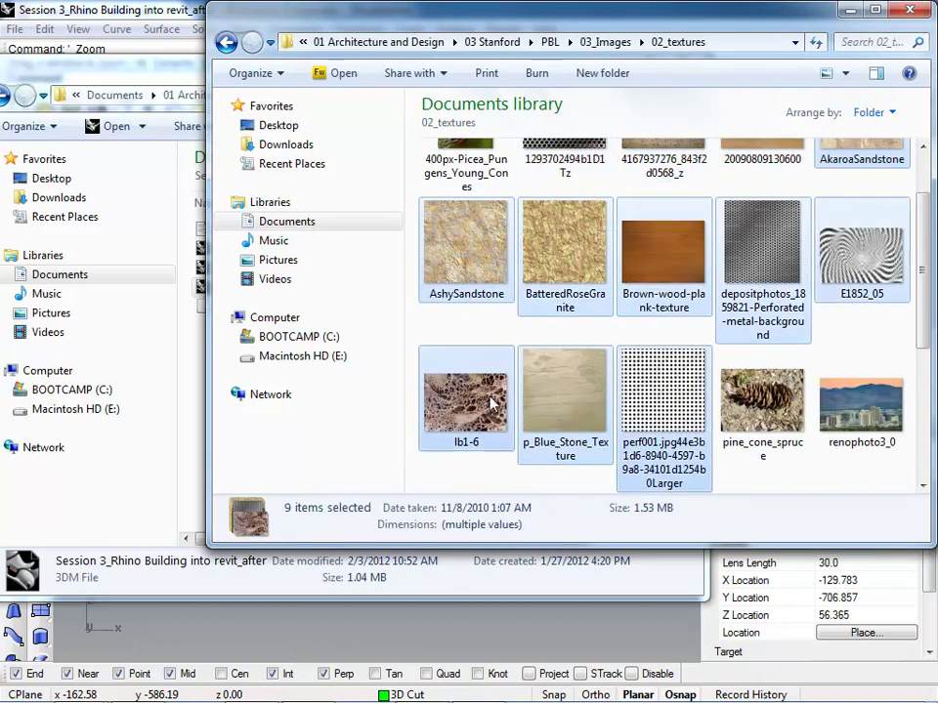
scroll(507, 392, "up", 1)
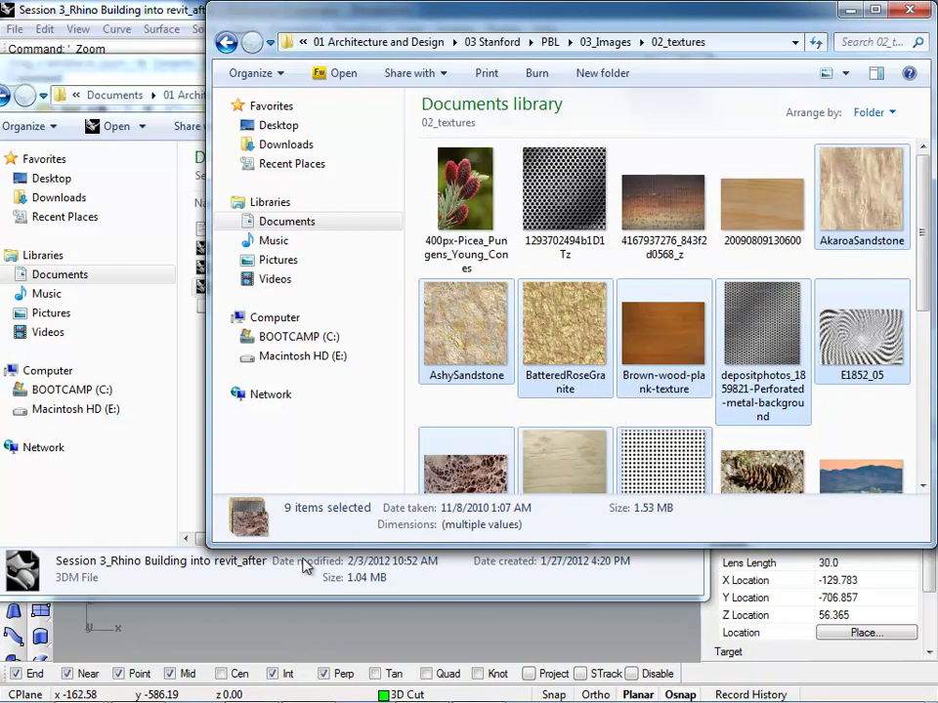
Switch to the Session 03 Explorer window and go back to its parent folder, CEE 133 233
left_click(154, 467)
right_click(356, 375)
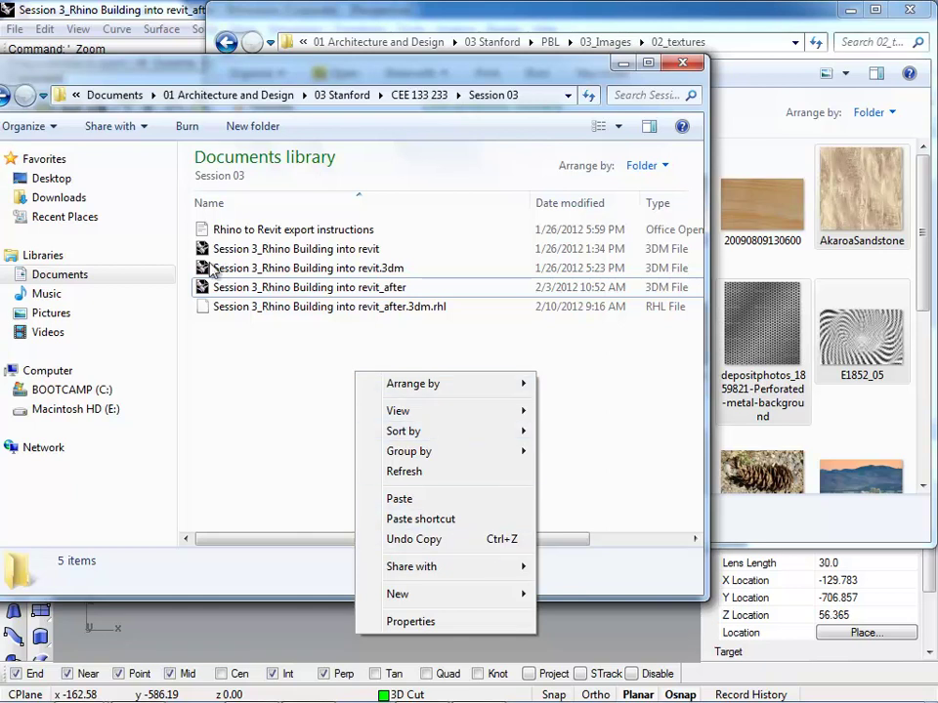
left_click(13, 94)
left_click(14, 94)
Create a new folder named textures inside the CEE 133 233 folder
right_click(323, 471)
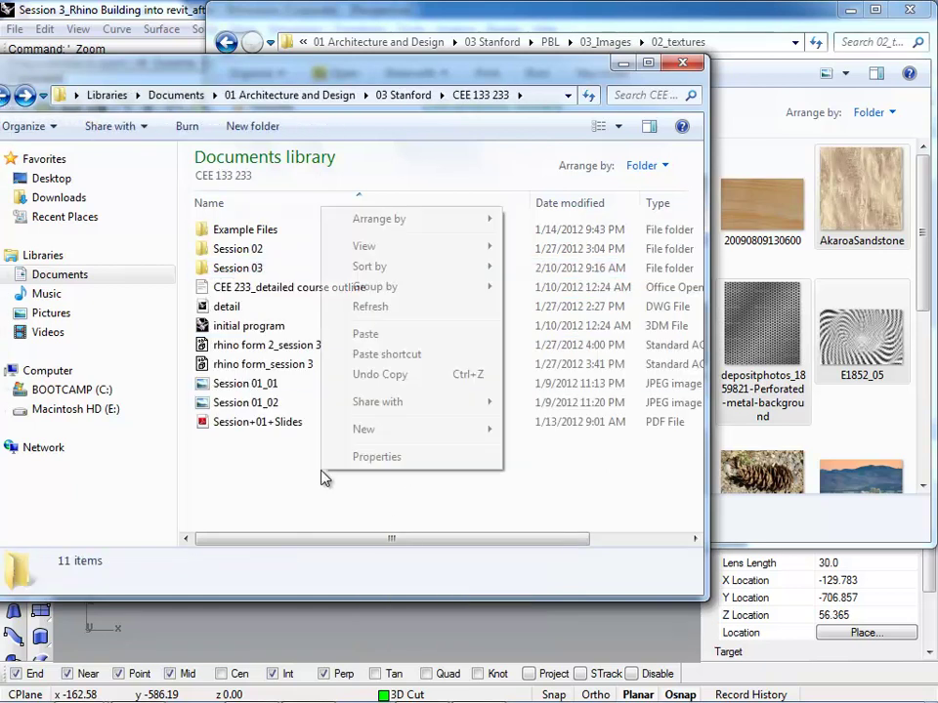
mouse_move(469, 429)
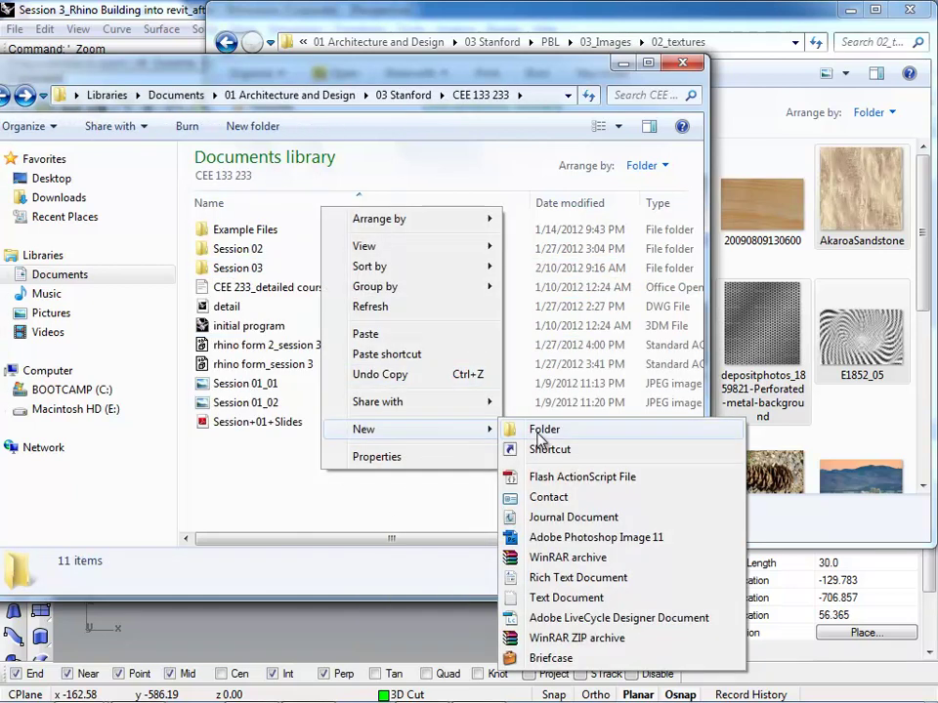
left_click(540, 430)
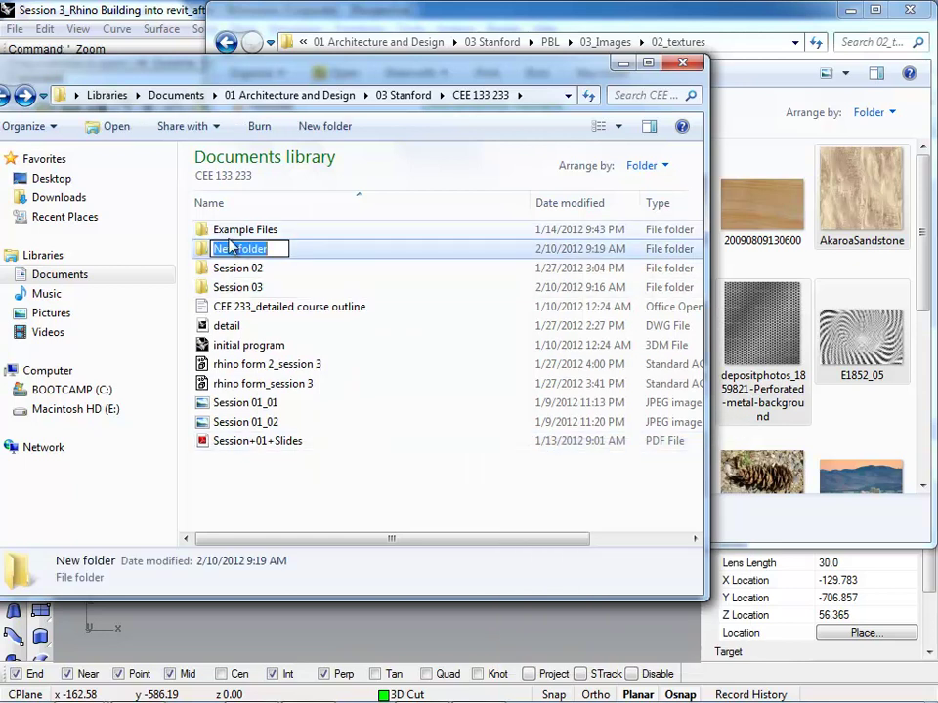
type("as")
key("BackSpace")
key("BackSpace")
type("text")
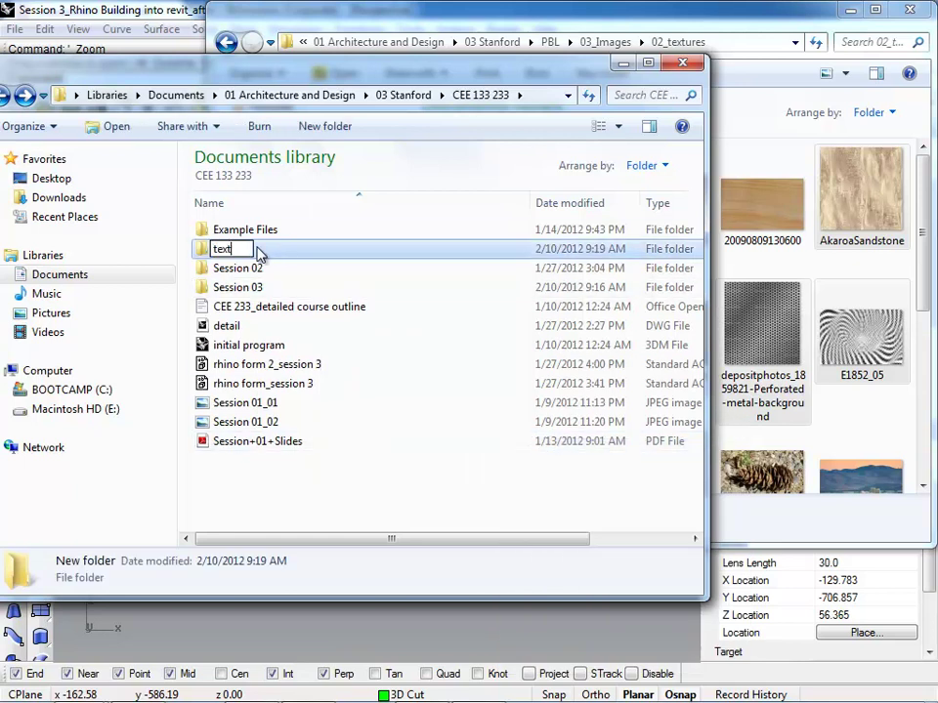
type("ures")
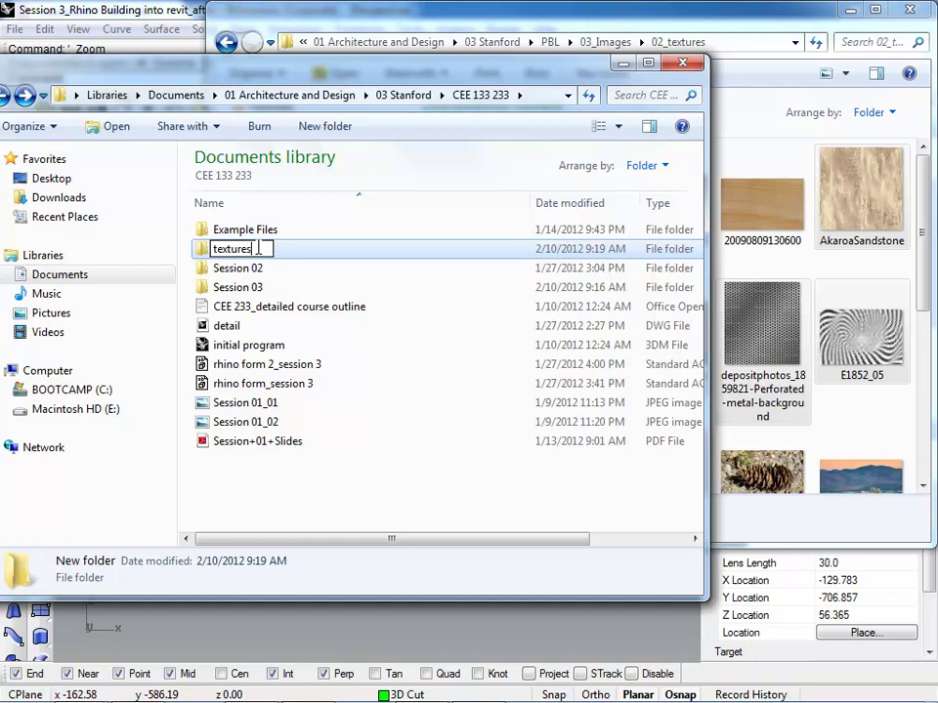
left_click(342, 285)
Open the textures folder in CEE 133 233 and paste the copied texture images into it
double_click(254, 289)
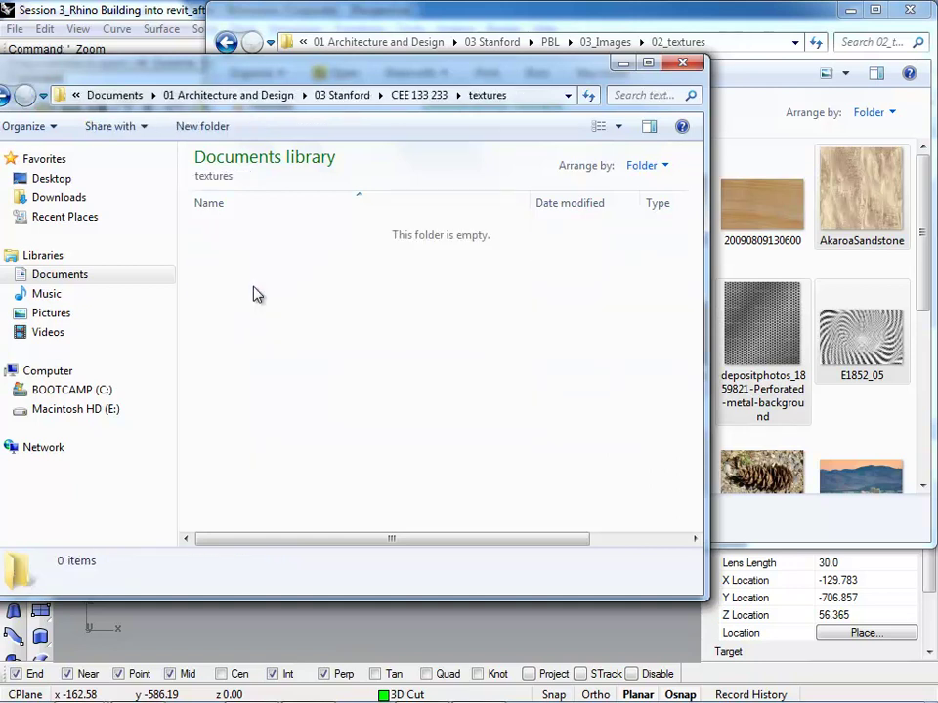
key("ctrl+v")
key("alt+Tab")
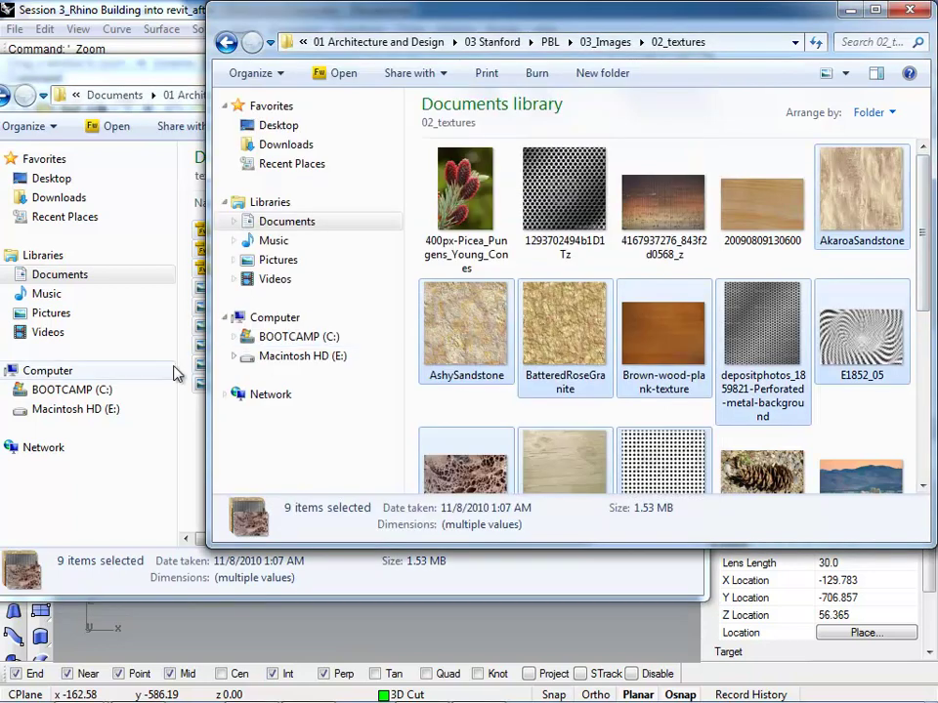
left_click(137, 375)
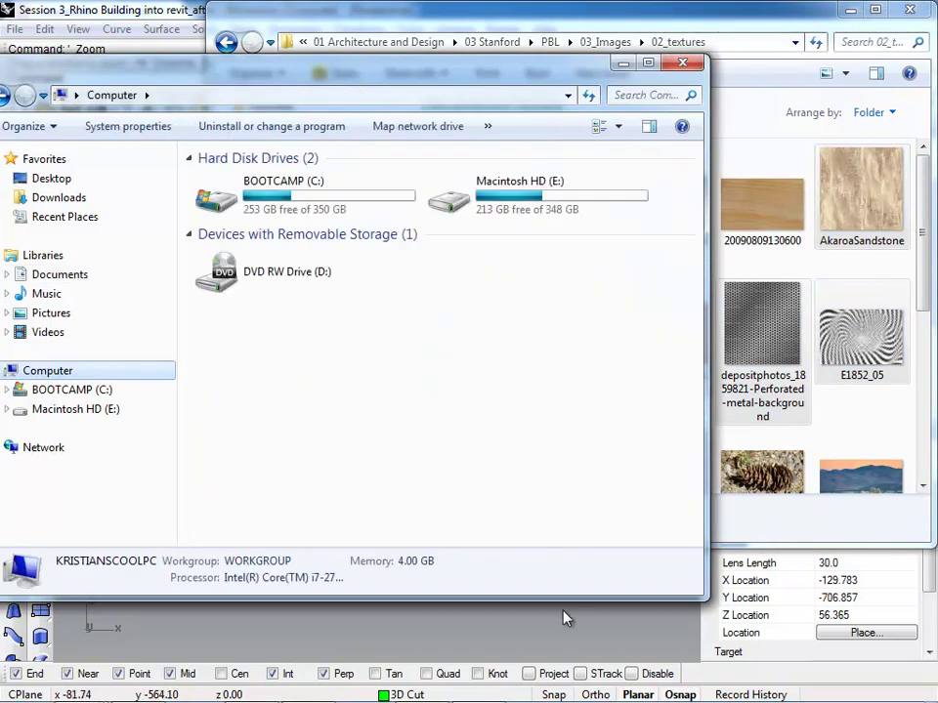
Return to Rhino and delete the outline curve floating above the green tower
left_click(569, 615)
right_click_drag(254, 275, 303, 327)
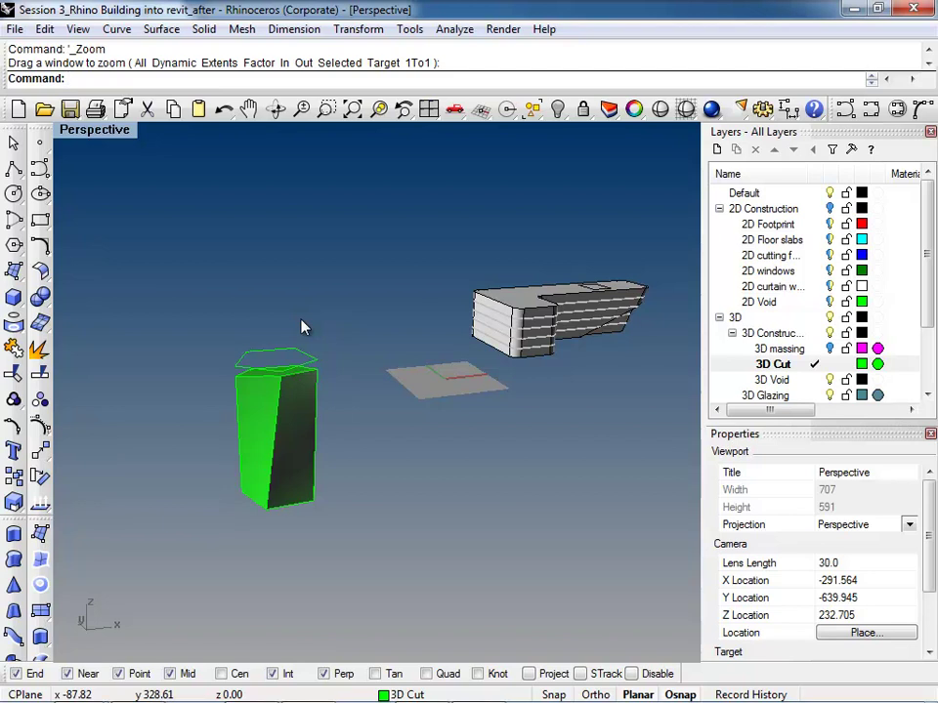
scroll(172, 326, "down", 3)
scroll(223, 344, "up", 5)
left_click(219, 342)
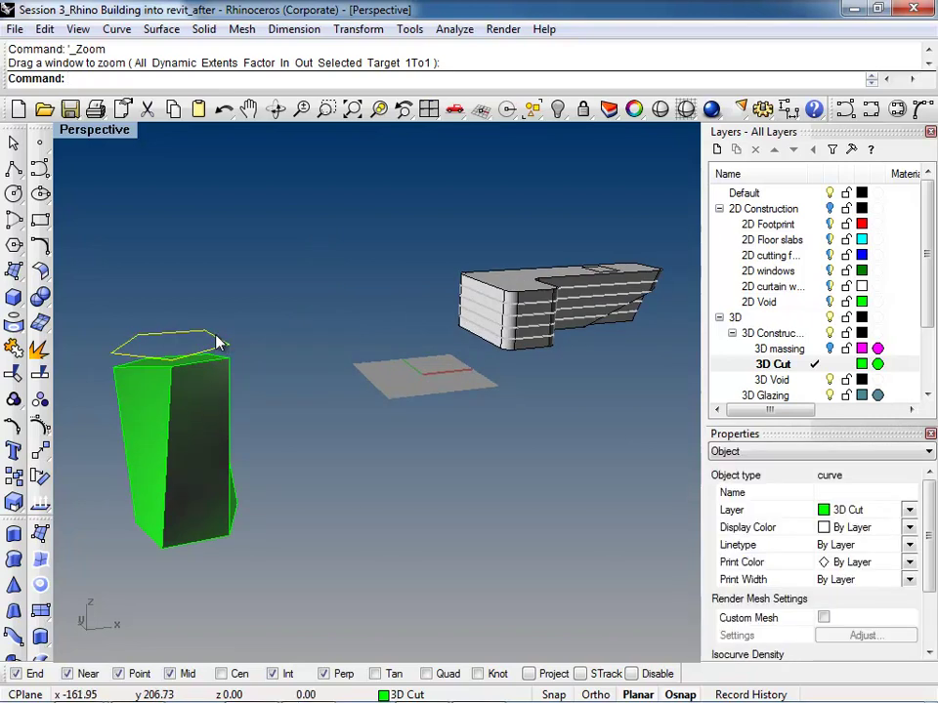
key("Delete")
Select the green tower and set the perspective viewport to Rendered display
right_click_drag(220, 339, 439, 419)
left_click(253, 392)
scroll(272, 351, "up", 4)
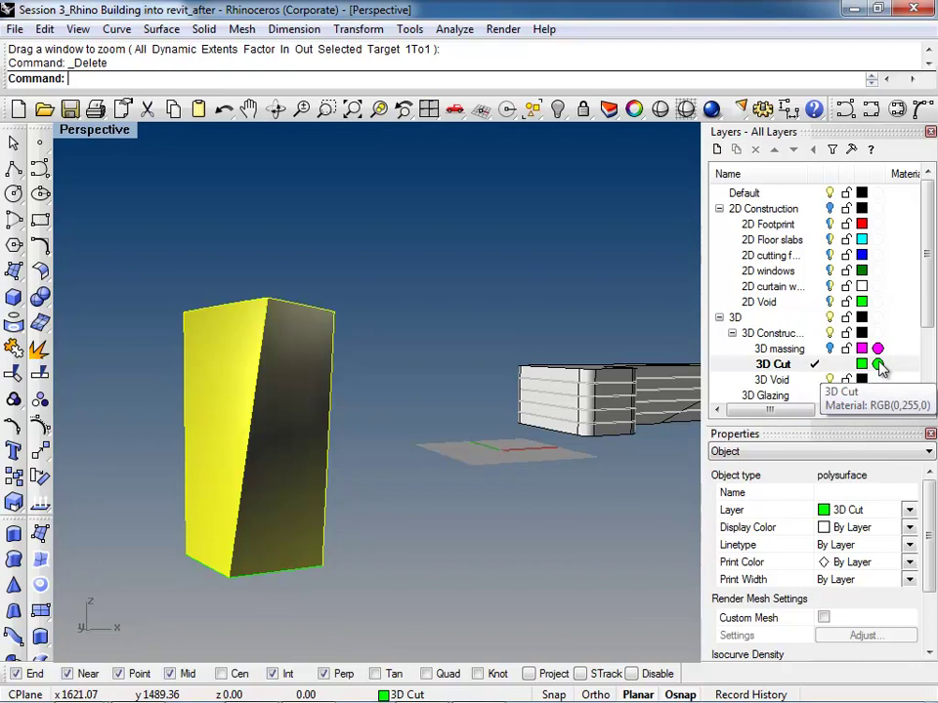
left_click(95, 130)
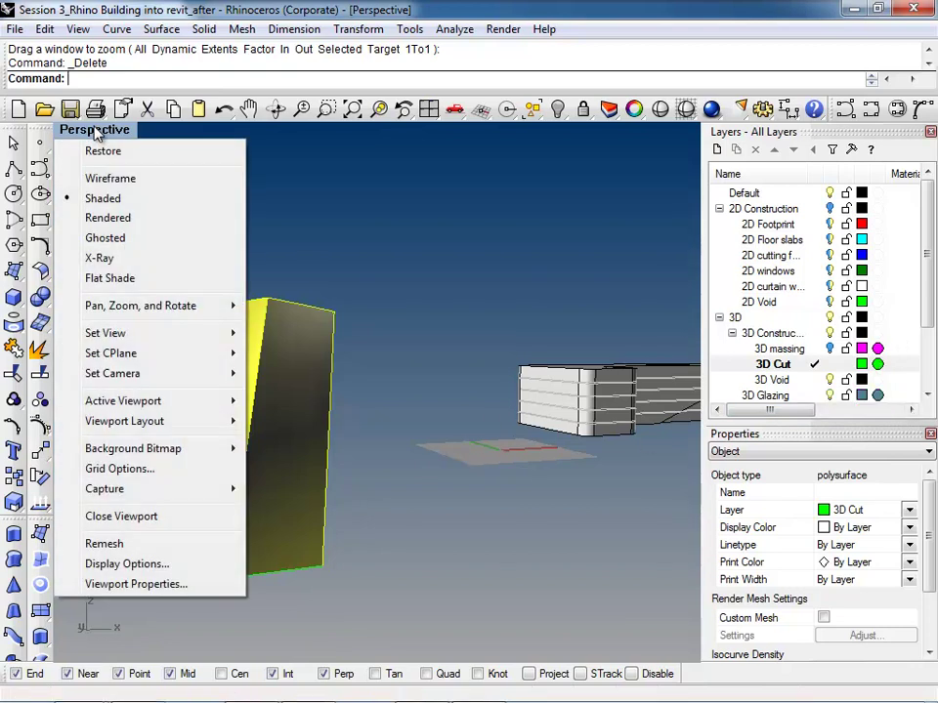
left_click(118, 223)
Open the material settings of the 3D Cut layer, keeping the whole green tower in view
right_click_drag(381, 453, 304, 383)
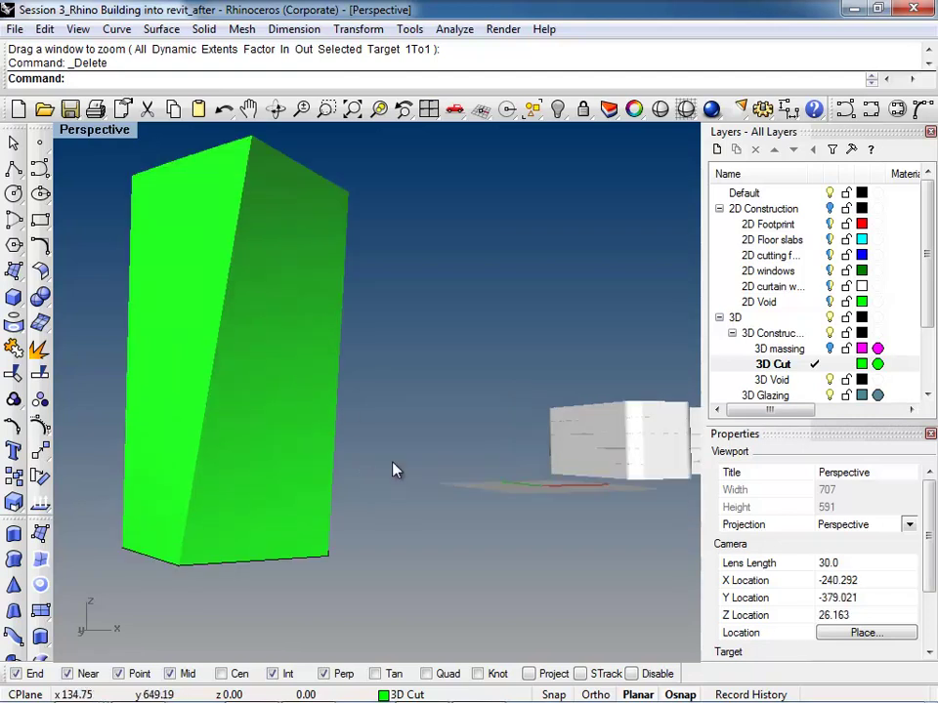
right_click_drag(396, 470, 299, 383)
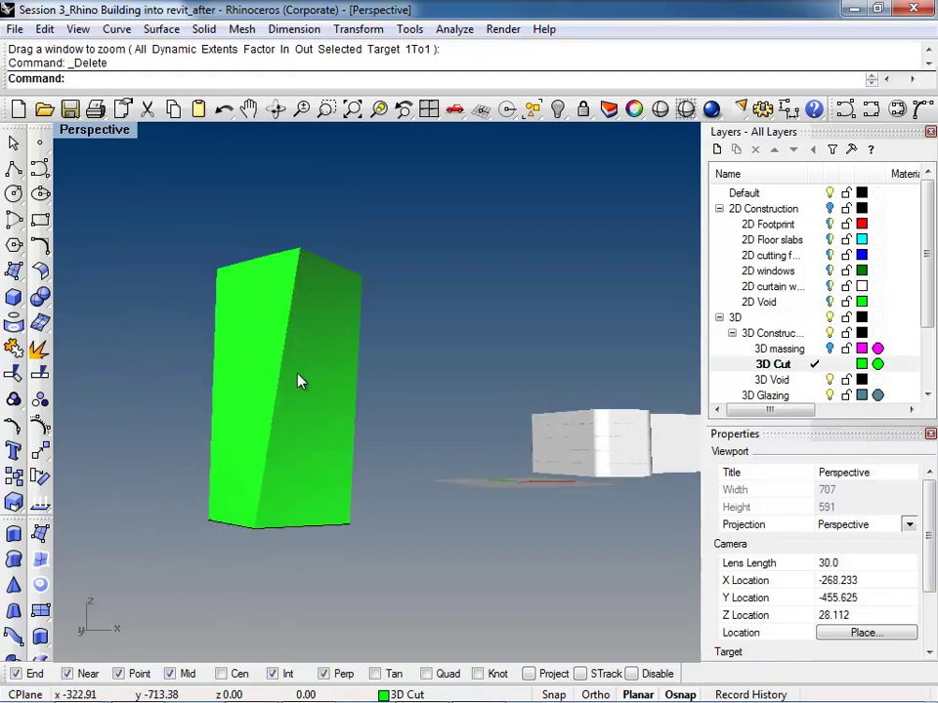
left_click(879, 365)
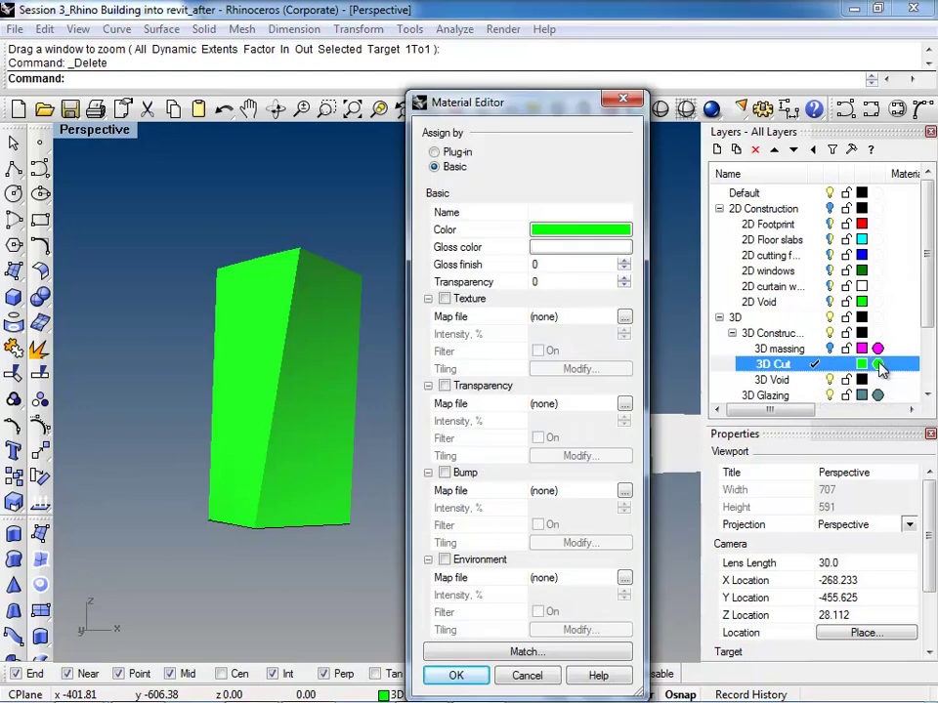
left_click(582, 231)
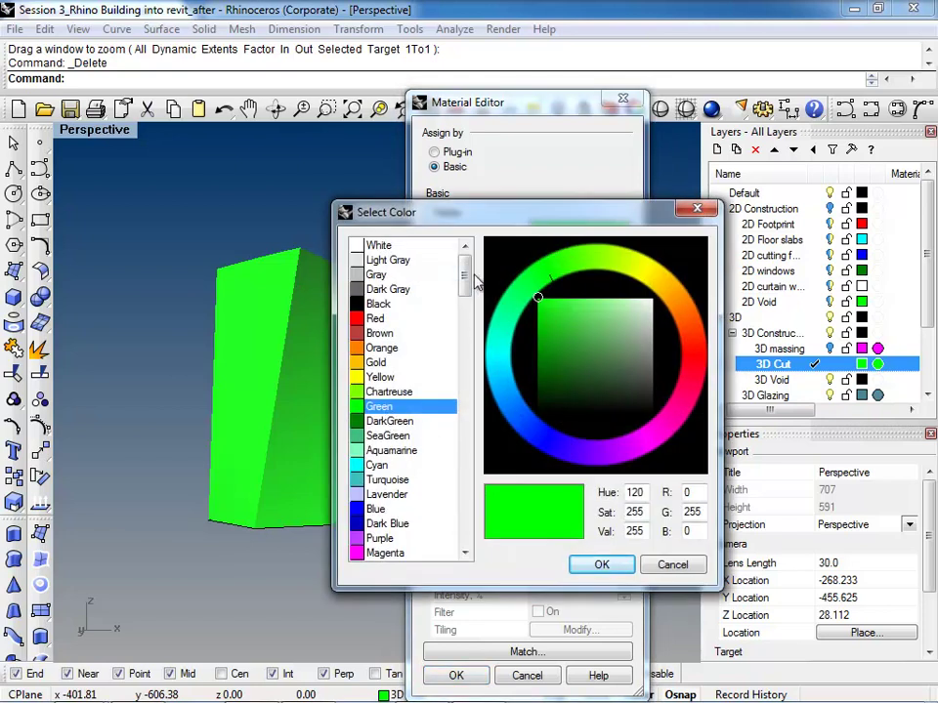
left_click_drag(465, 285, 477, 397)
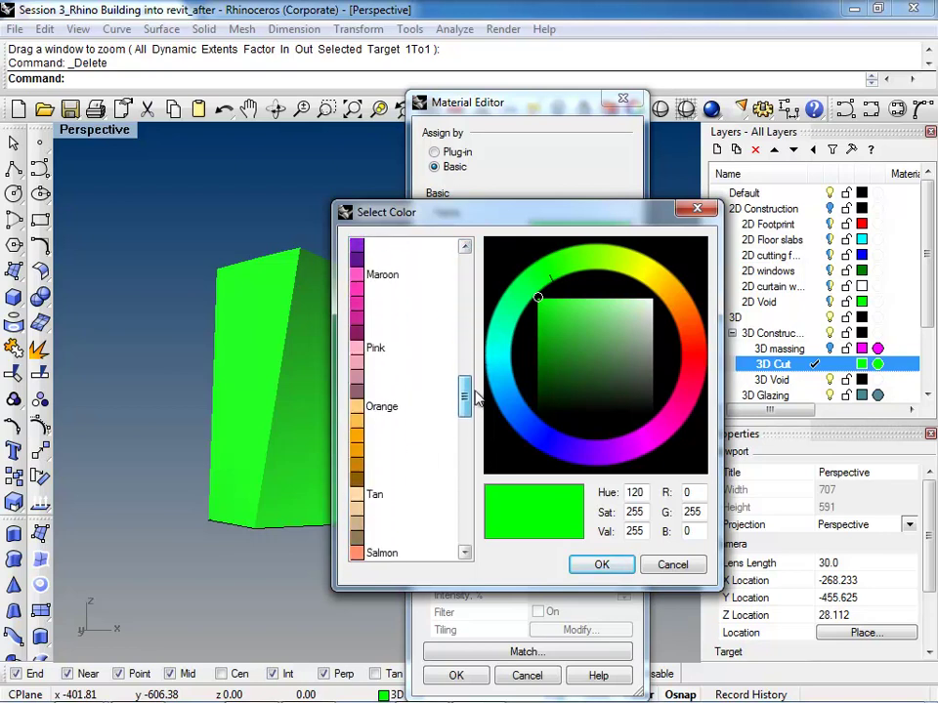
left_click(674, 566)
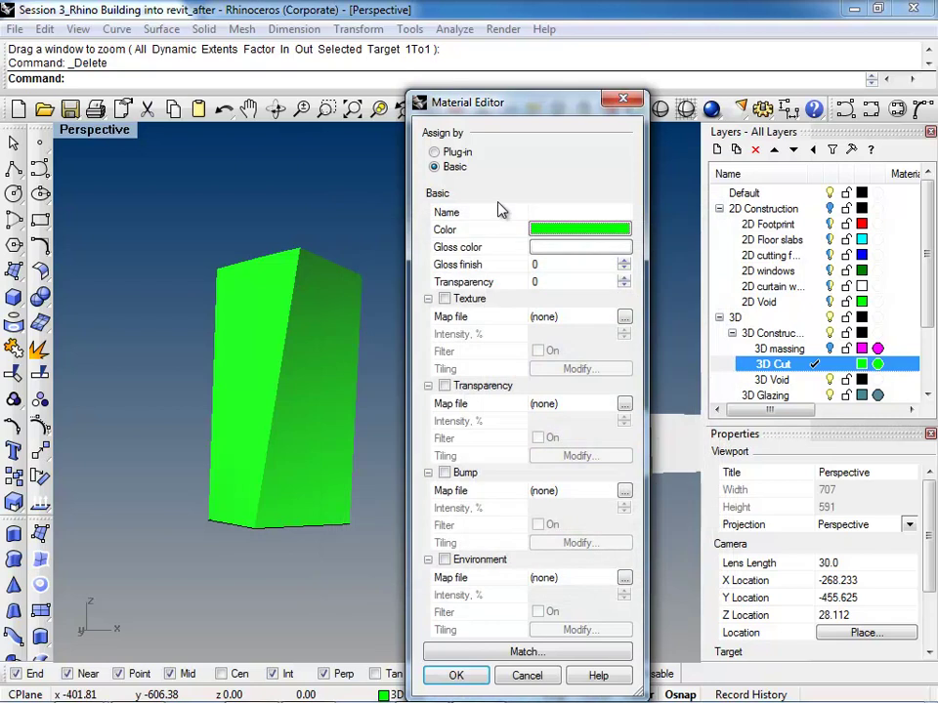
Enable the texture map for the 3D Cut material and browse to the 02_textures folder inside 03_Images
left_click(446, 300)
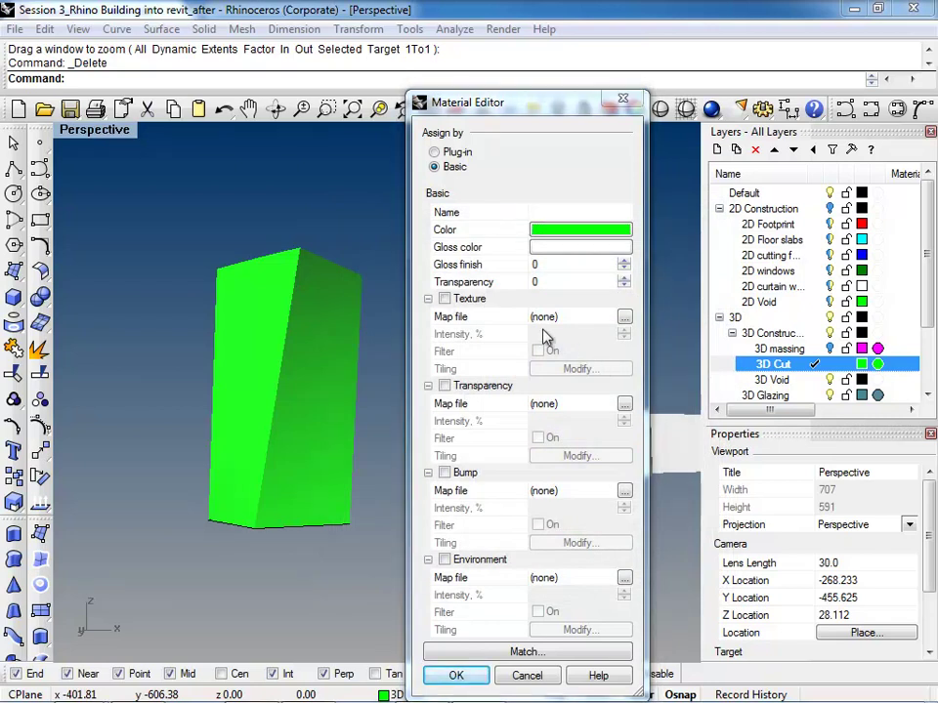
left_click(479, 249)
left_click(387, 632)
left_click(396, 636)
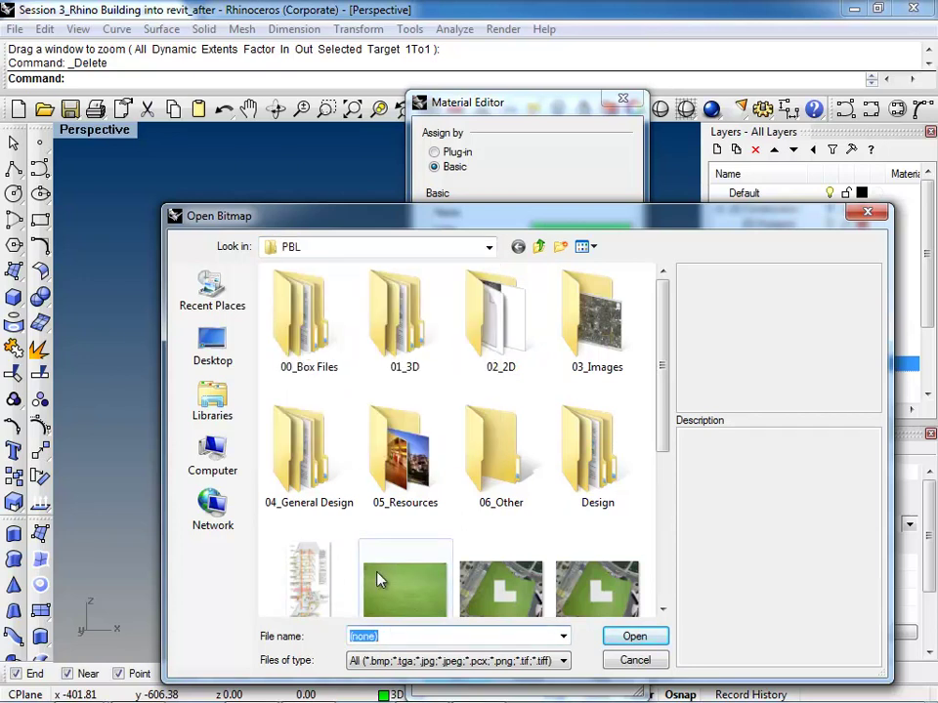
left_click(401, 588)
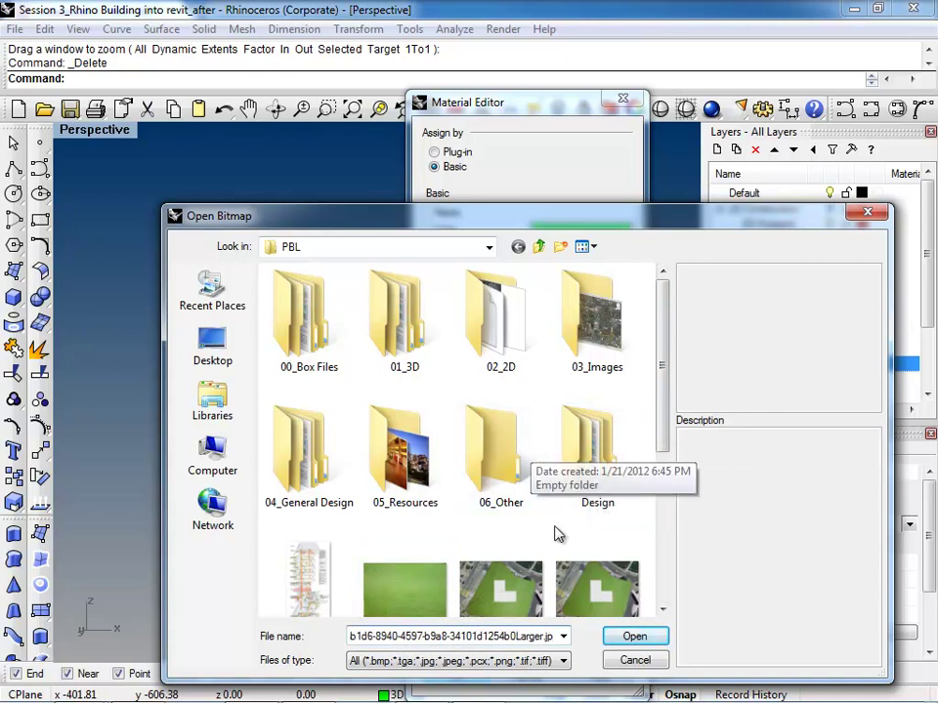
left_click_drag(662, 365, 638, 328)
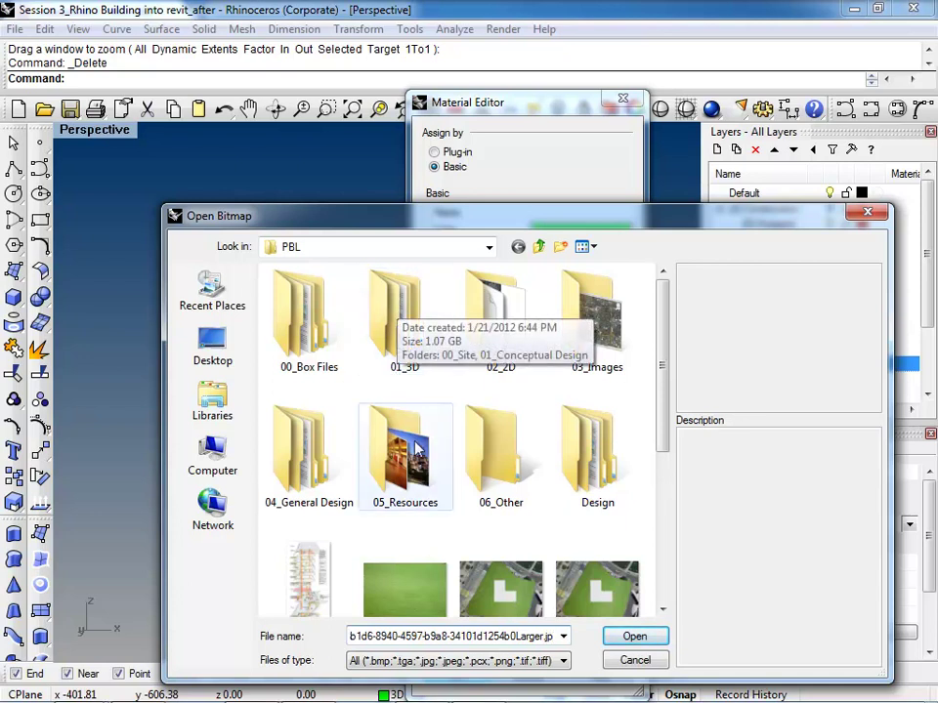
double_click(614, 302)
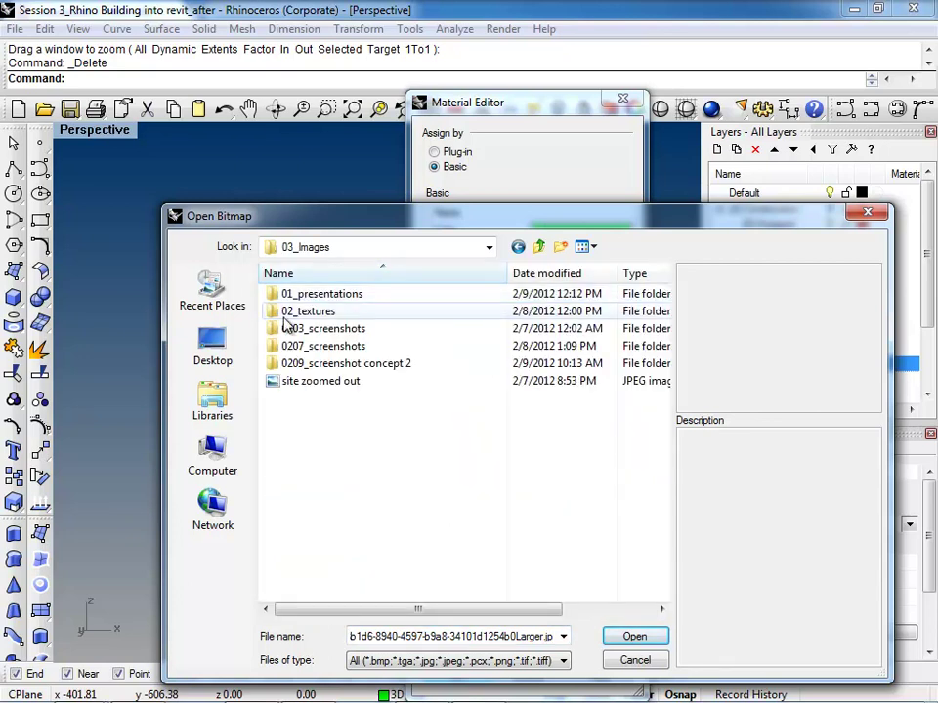
double_click(298, 310)
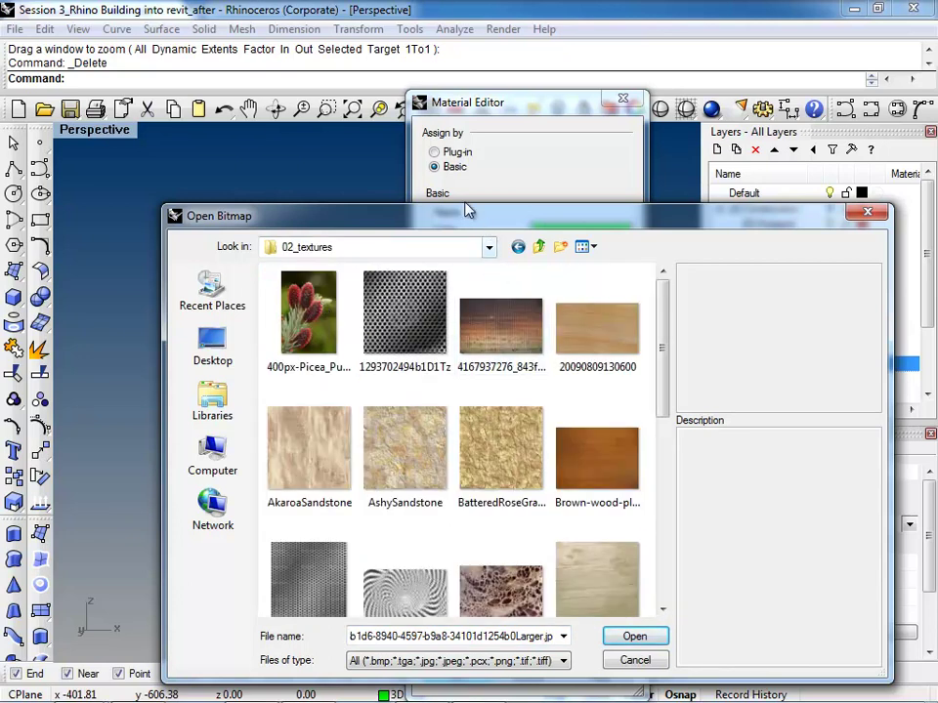
Preview several images in 02_textures and load one as the material's texture map
left_click_drag(477, 223, 397, 121)
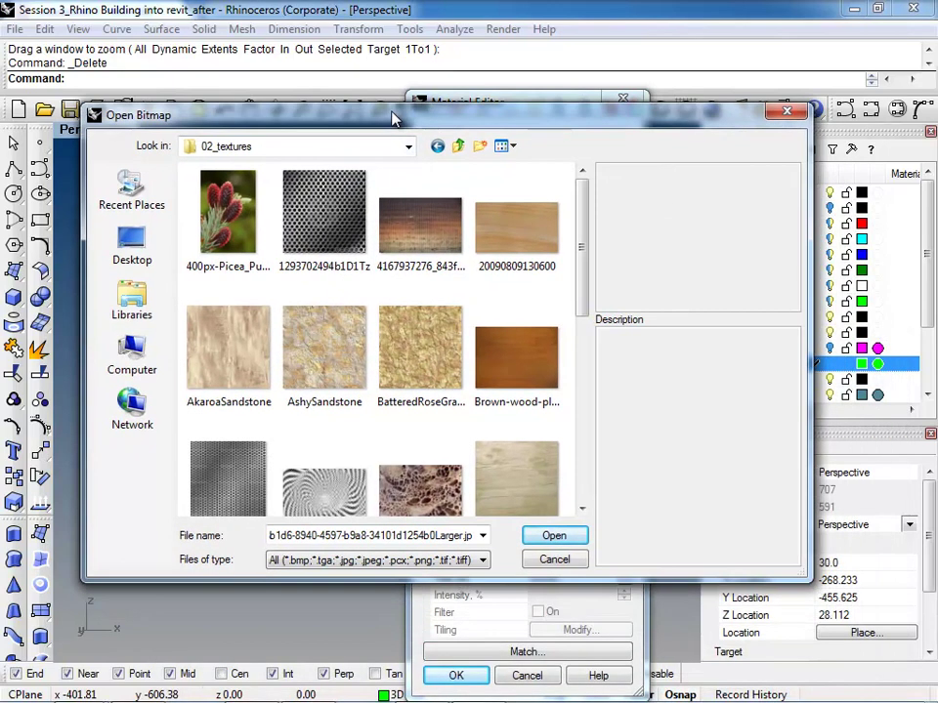
left_click(320, 369)
left_click(456, 360)
left_click(505, 358)
left_click(354, 219)
left_click(415, 369)
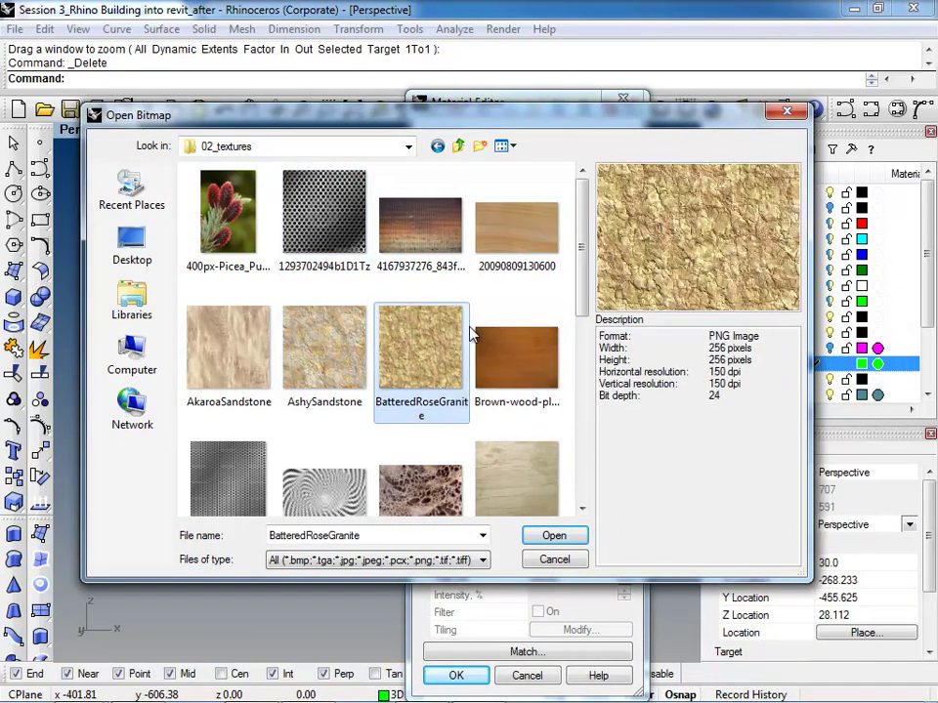
scroll(441, 342, "down", 3)
left_click(441, 342)
left_click(555, 537)
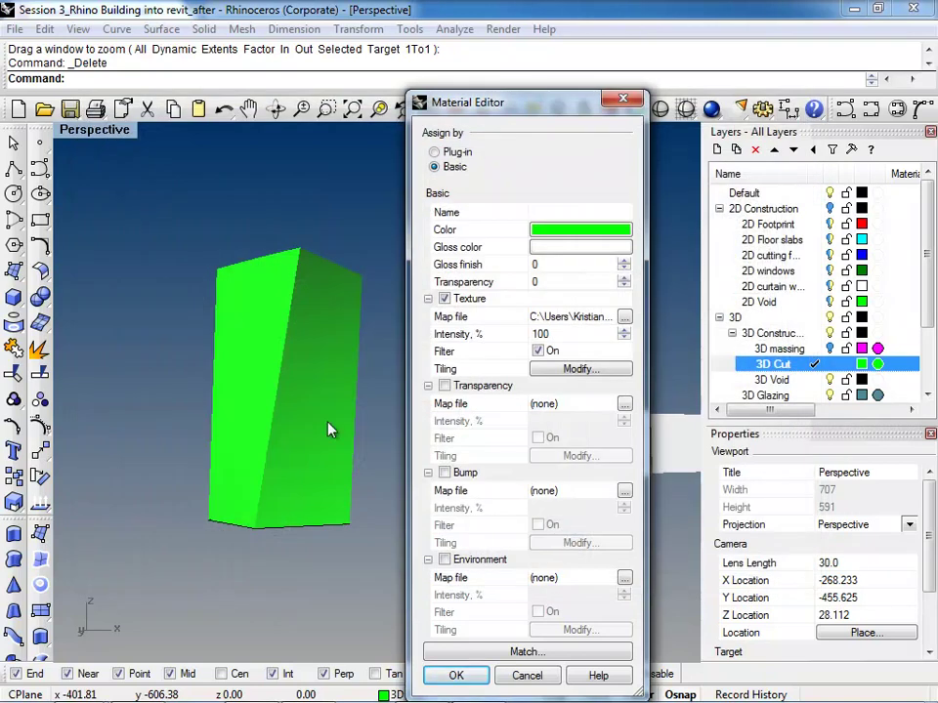
Set the 3D Cut material's color to a dusty rose with RGB 176, 134, 134
left_click(566, 233)
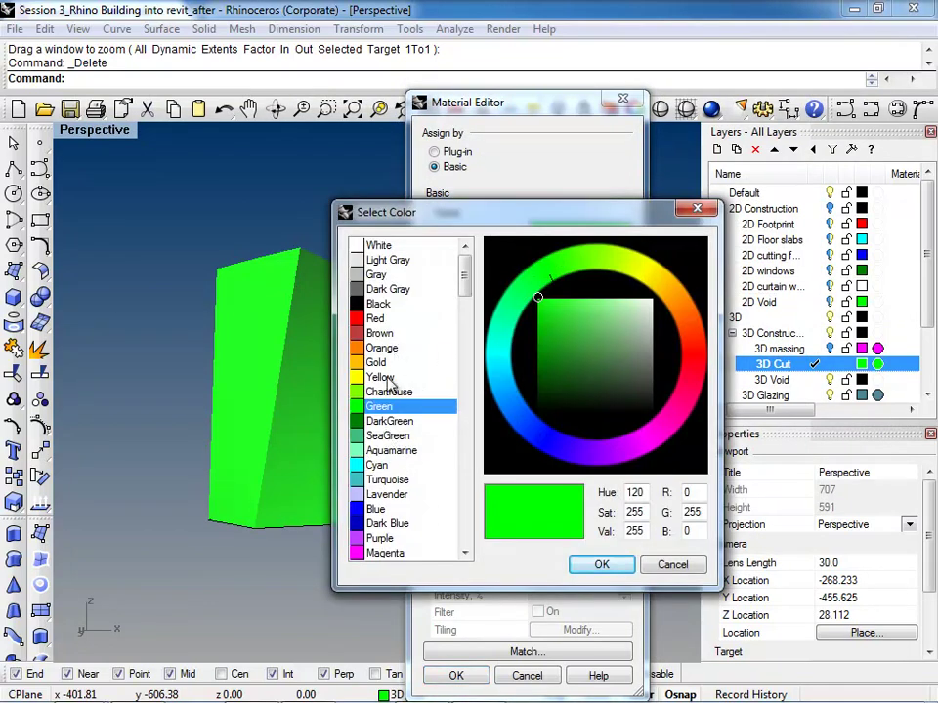
left_click(381, 275)
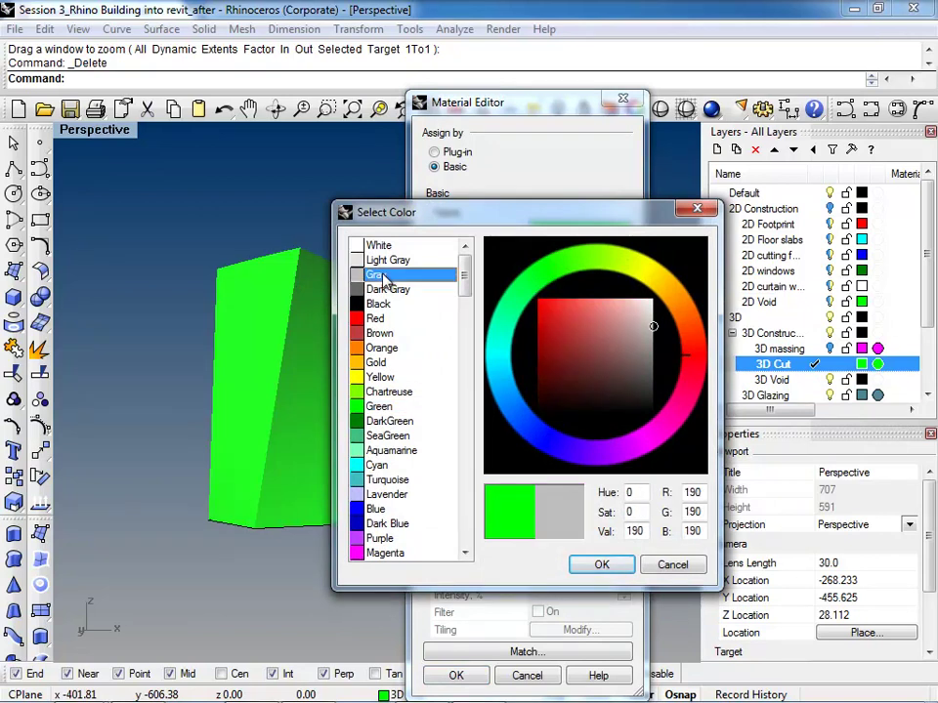
left_click_drag(653, 348, 587, 323)
left_click(377, 277)
left_click(621, 335)
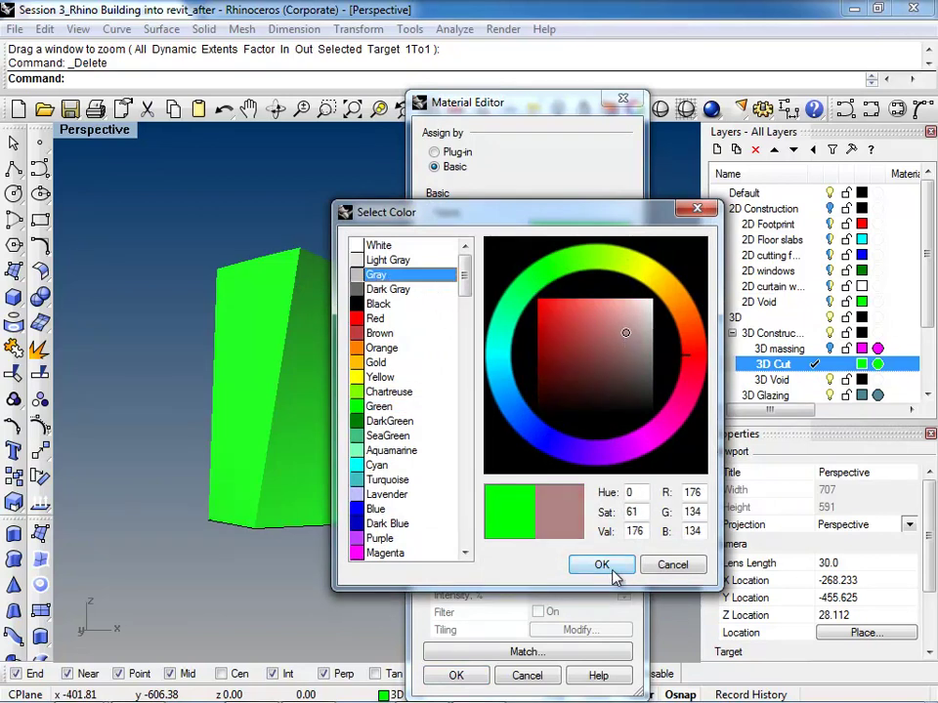
left_click(613, 570)
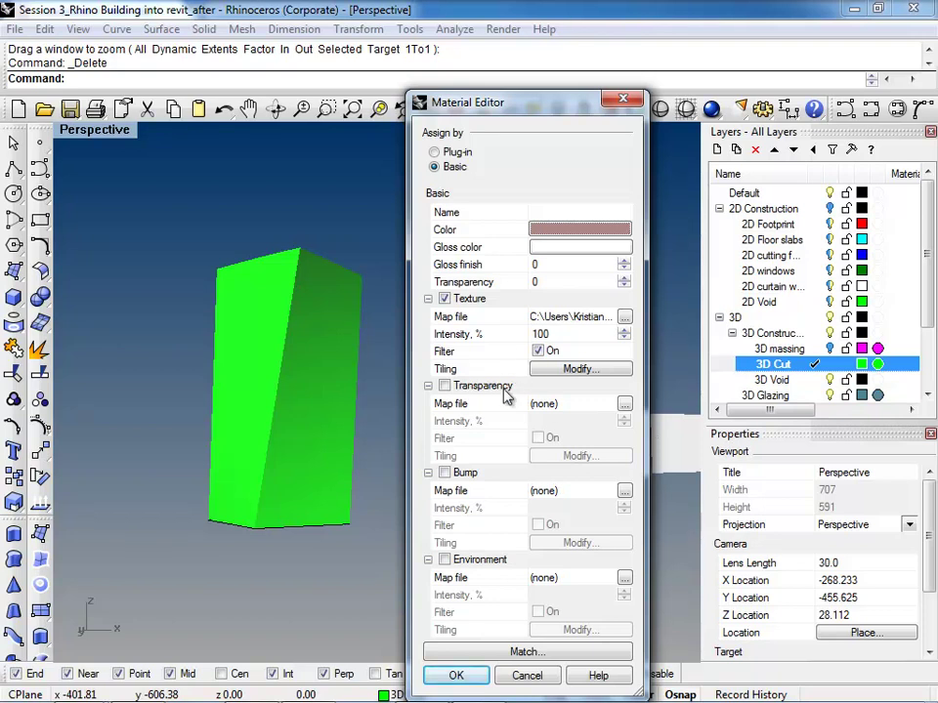
Enable the material's bump map and load the lb1-6 image from 02_textures for it
left_click(445, 475)
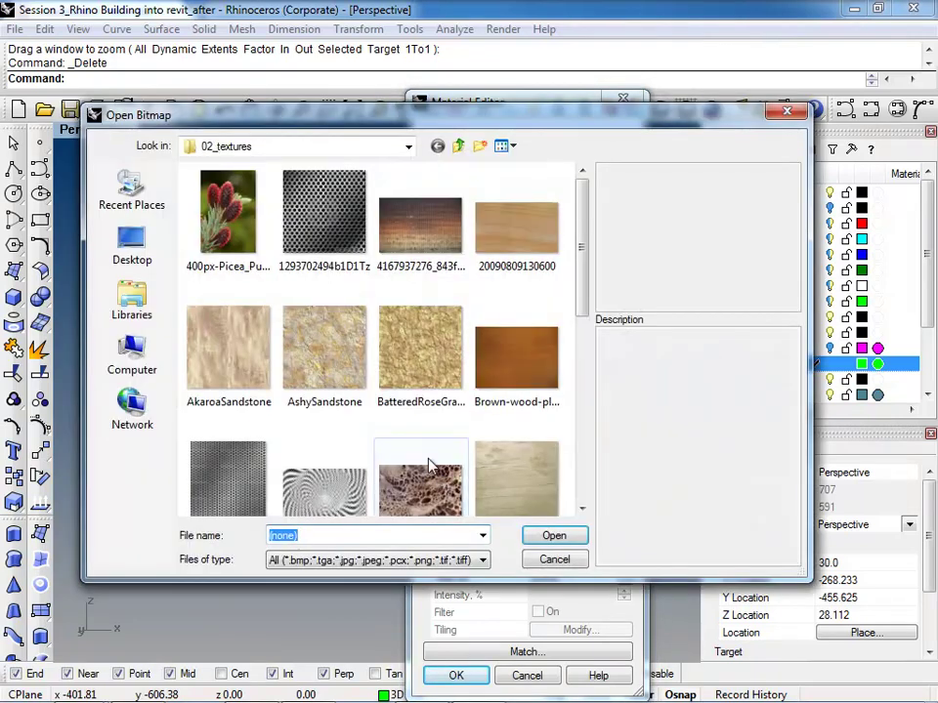
left_click_drag(585, 247, 576, 319)
left_click(420, 321)
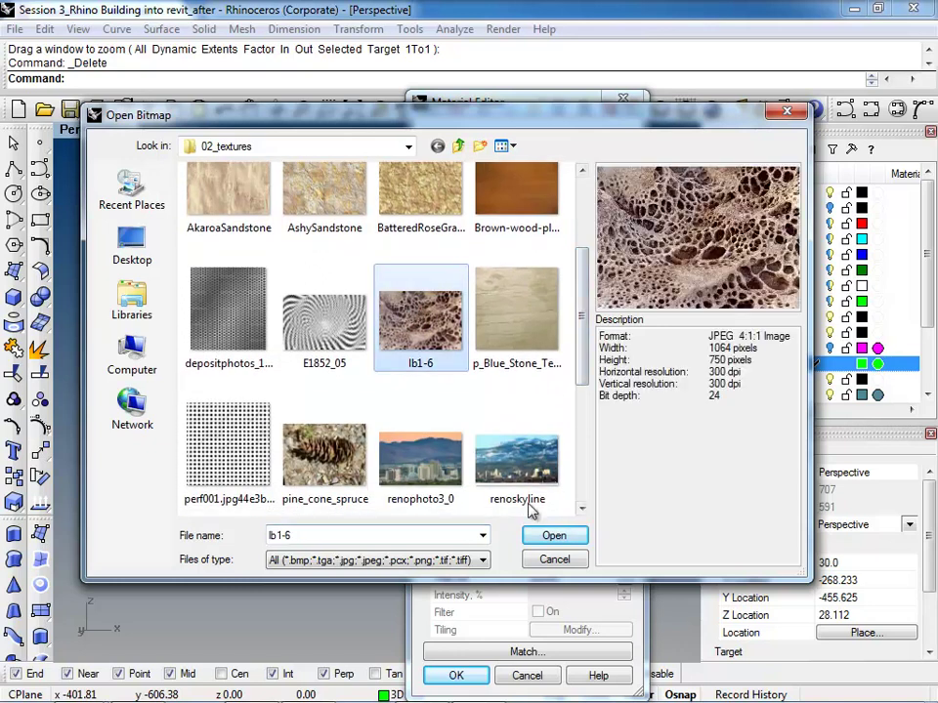
left_click(570, 536)
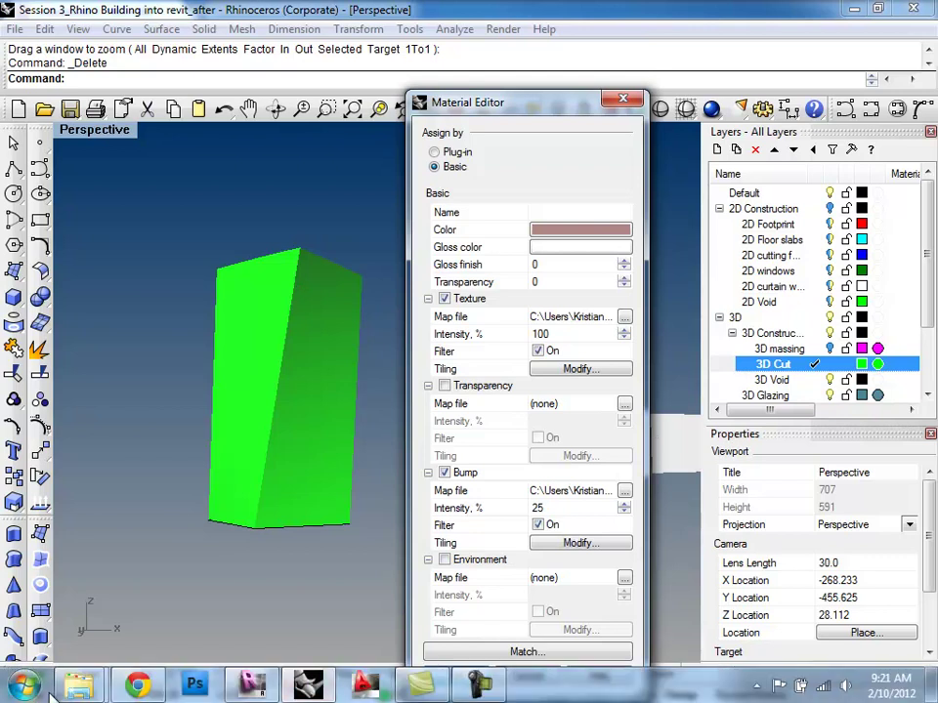
Switch to Windows Explorer and bring the 02_textures folder window forward
left_click(78, 683)
mouse_move(192, 606)
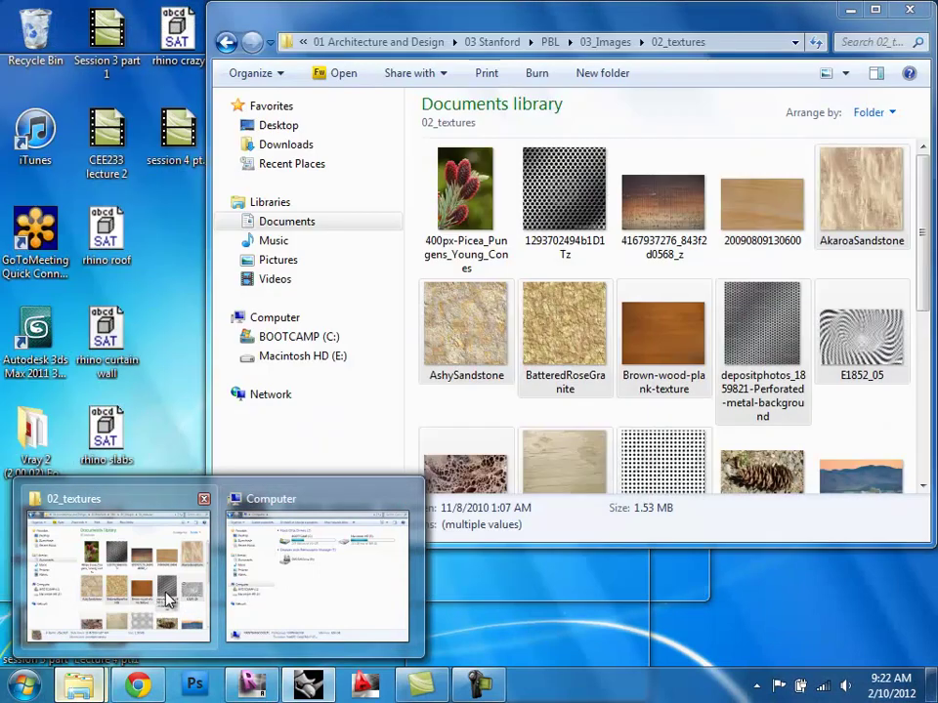
left_click(166, 599)
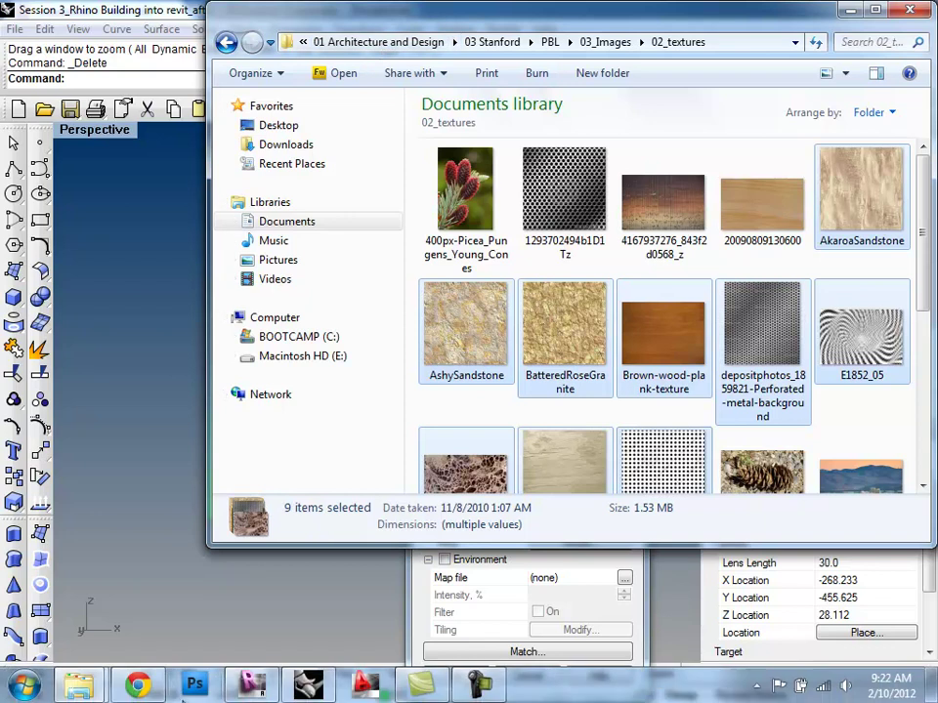
In the Computer window, go to \\ceeserver\cee110files and open the _CEE 133 233 folder
mouse_move(79, 681)
left_click(318, 577)
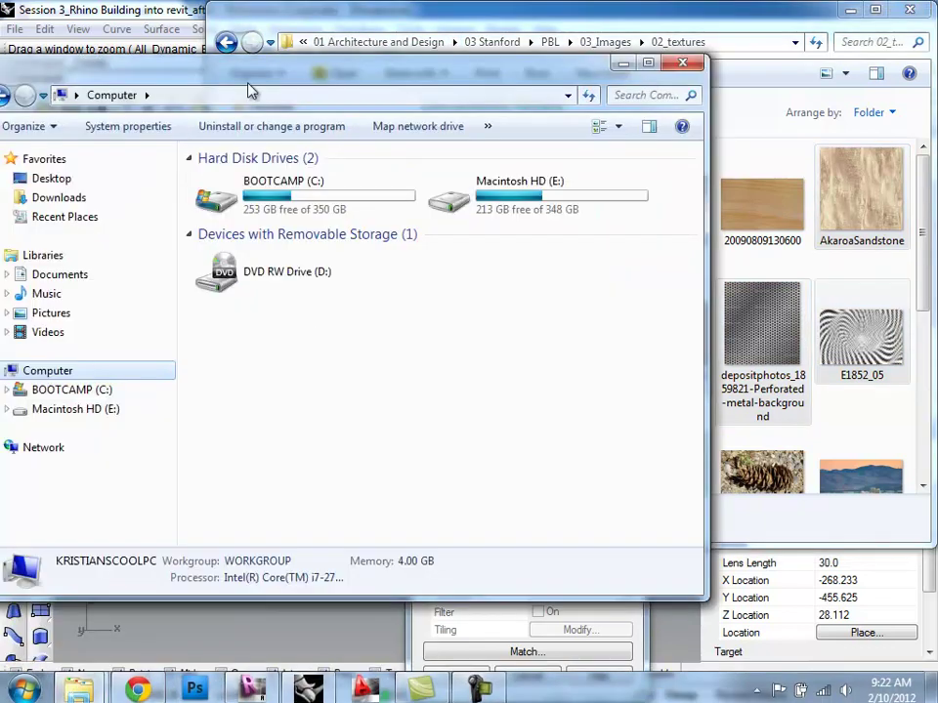
left_click(236, 94)
type("\\\\c")
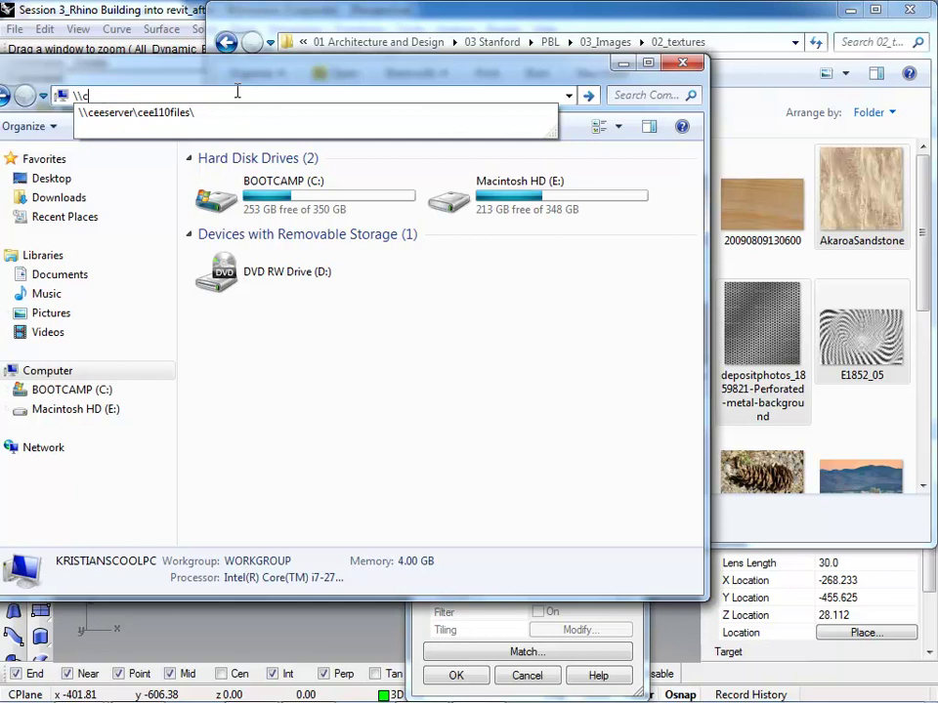
key("ctrl+a")
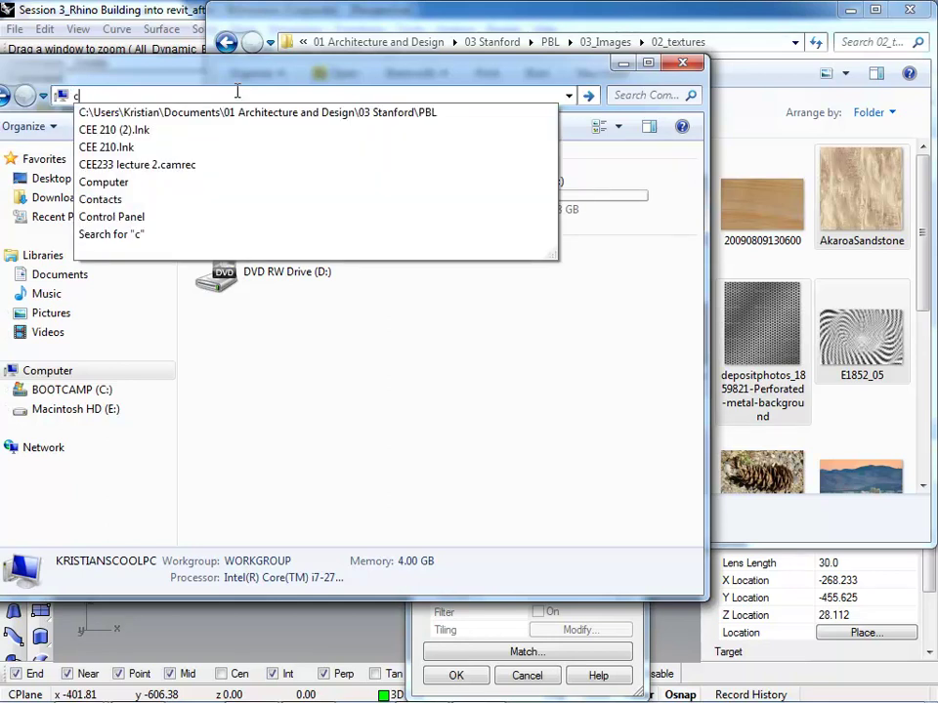
key("BackSpace")
type("\\\\")
key("Down")
key("Return")
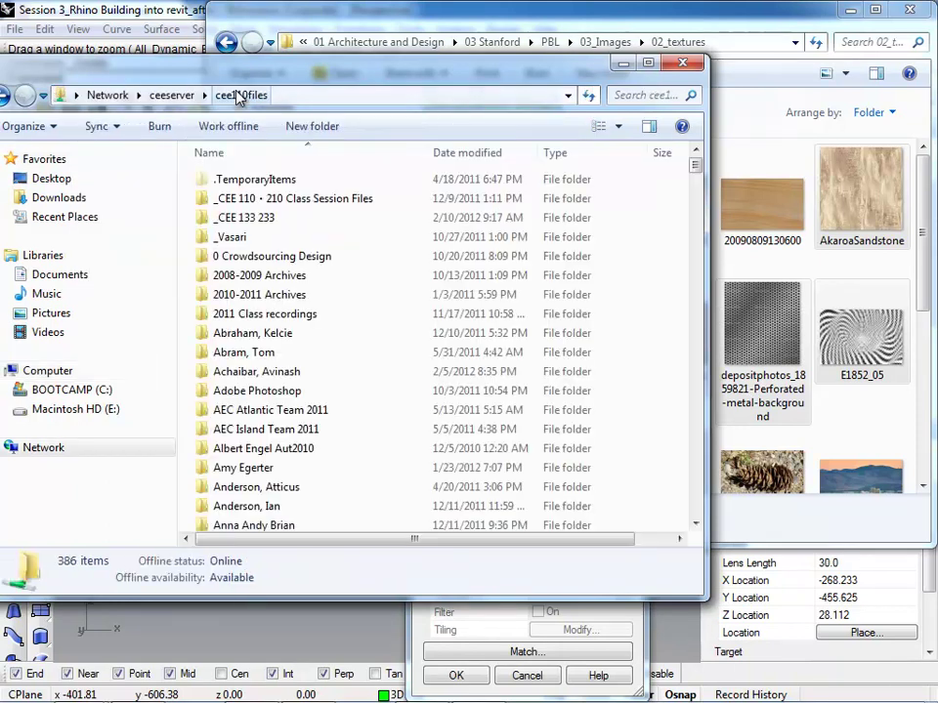
double_click(256, 218)
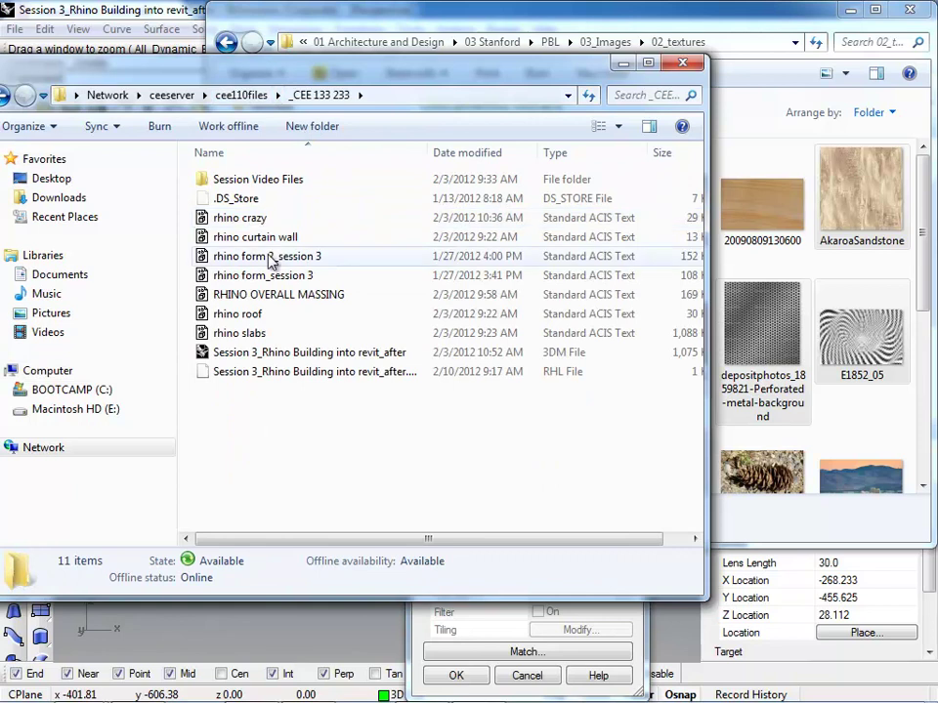
Look over the selected images in the 02_textures window and return to the _CEE 133 233 window
mouse_move(83, 695)
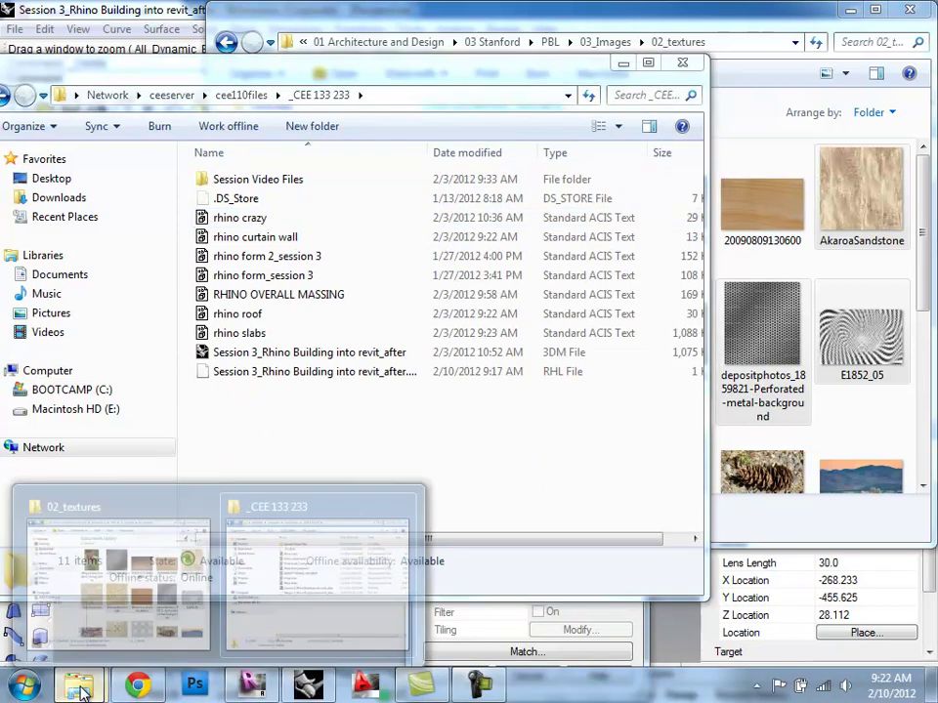
left_click(98, 603)
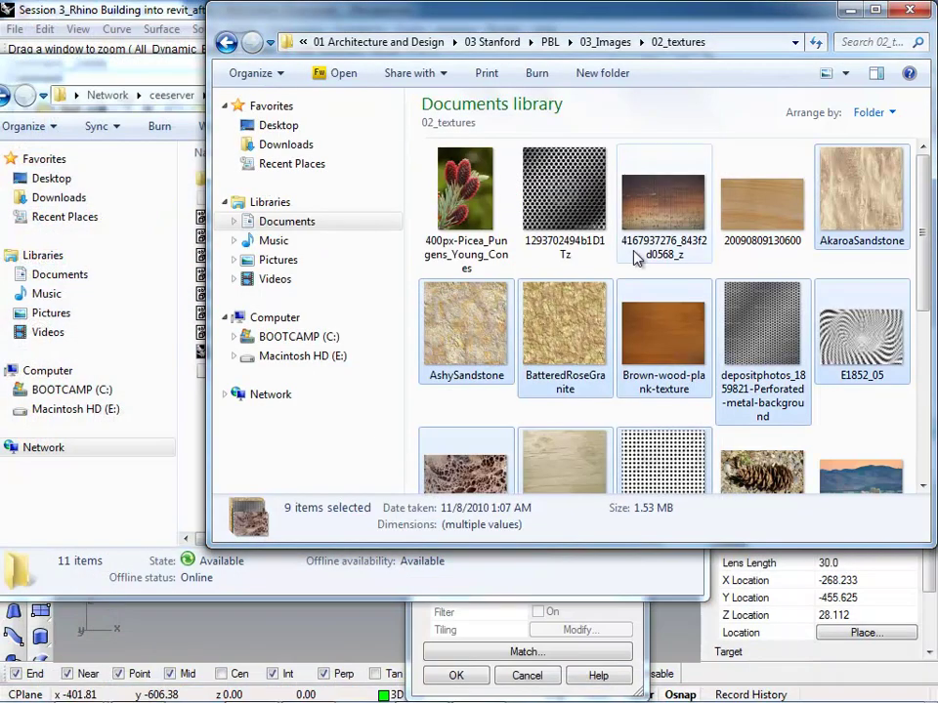
scroll(674, 288, "down", 3)
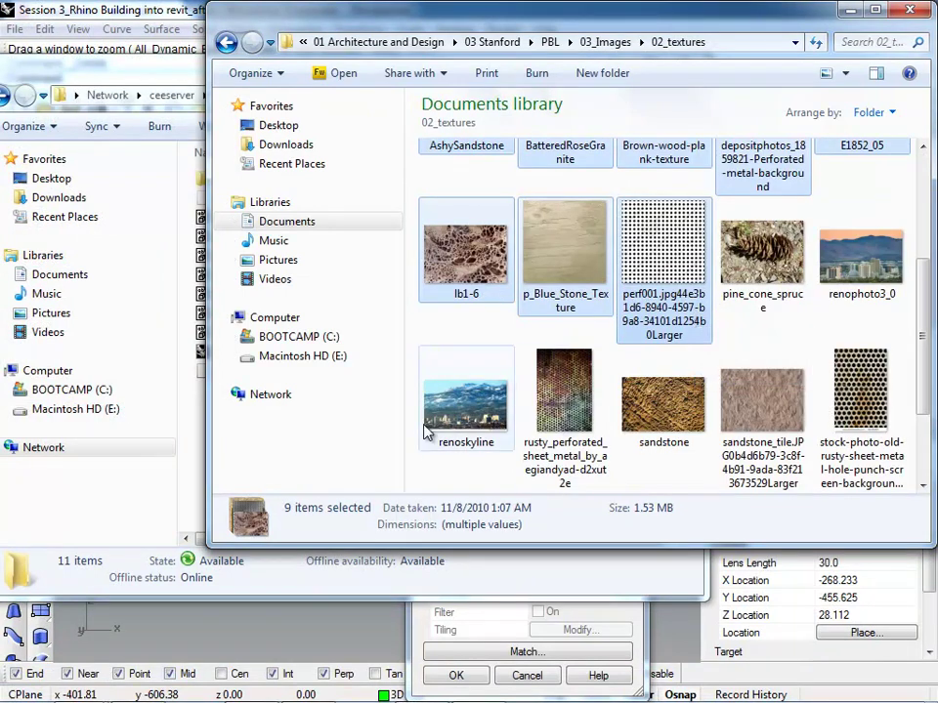
left_click(131, 479)
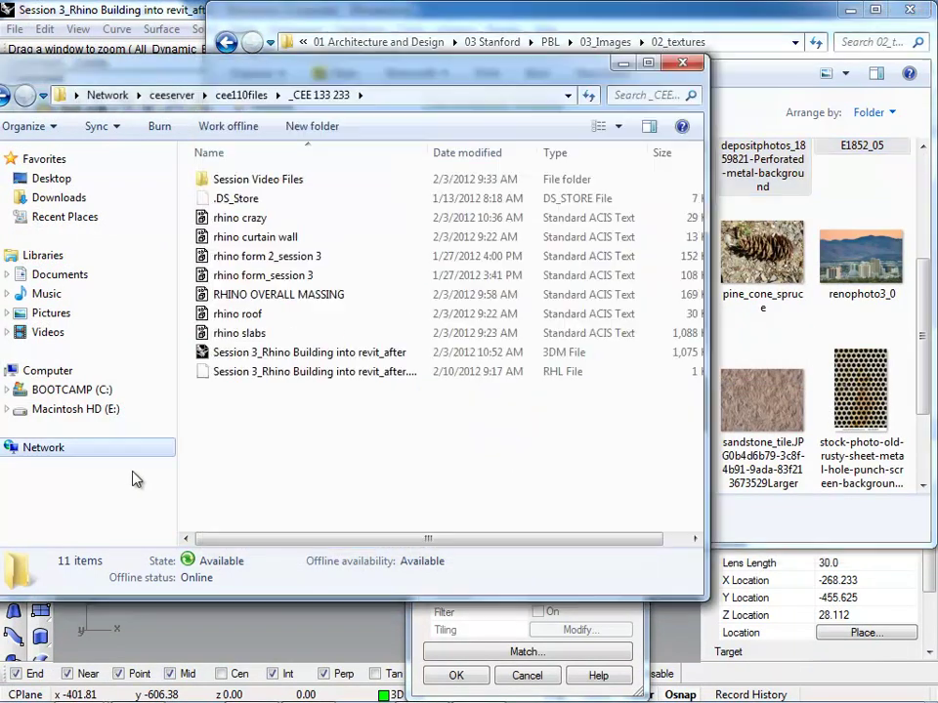
Create a folder named Textures in _CEE 133 233 and paste the copied texture images into it
right_click(357, 421)
mouse_move(540, 641)
left_click(654, 405)
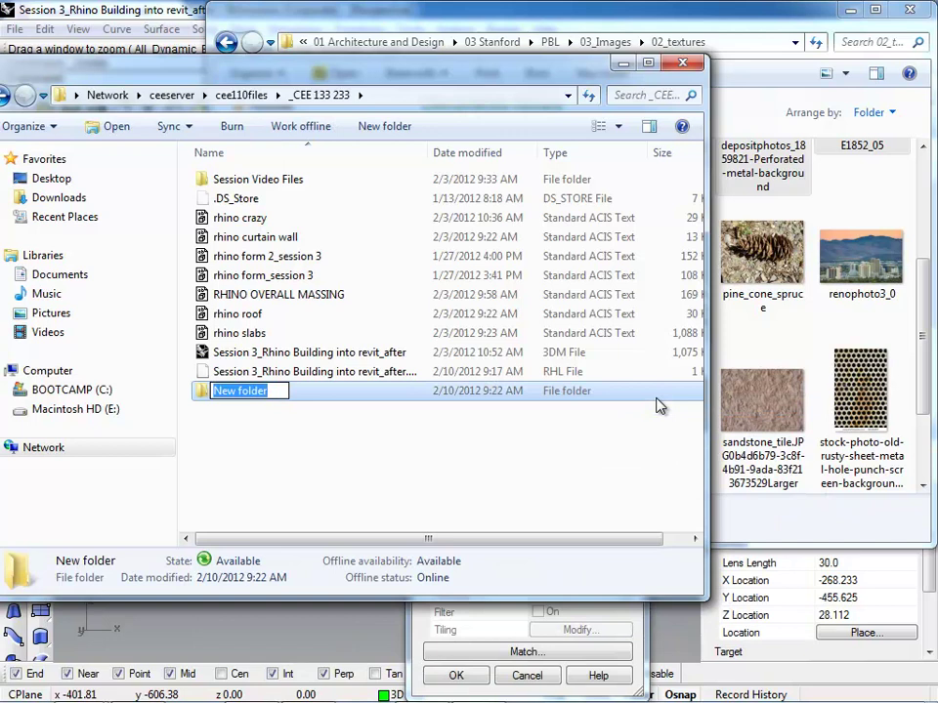
type("Textures")
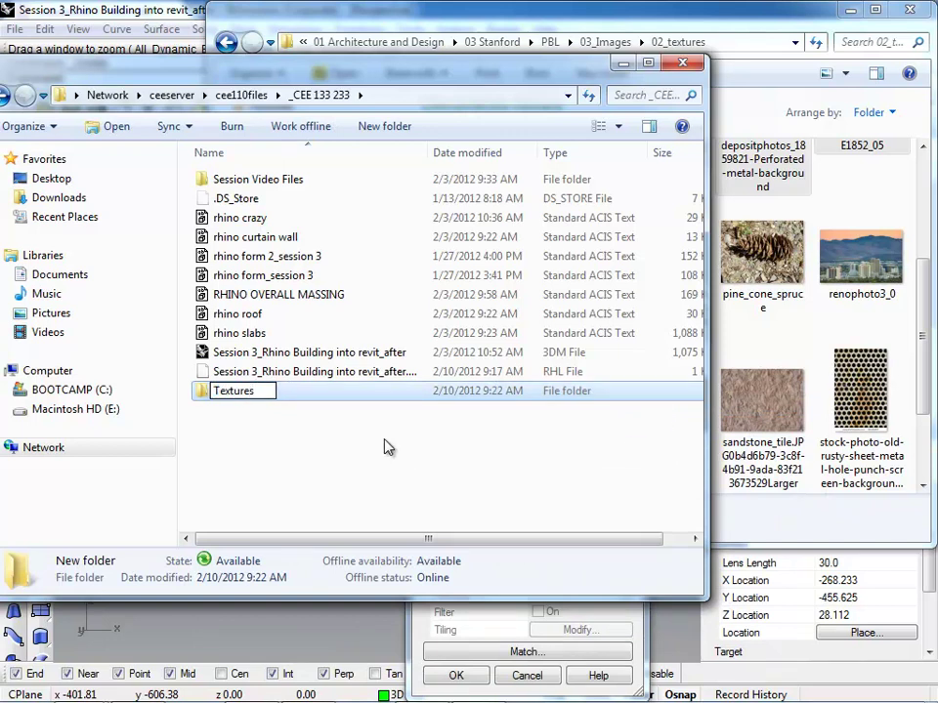
left_click(230, 408)
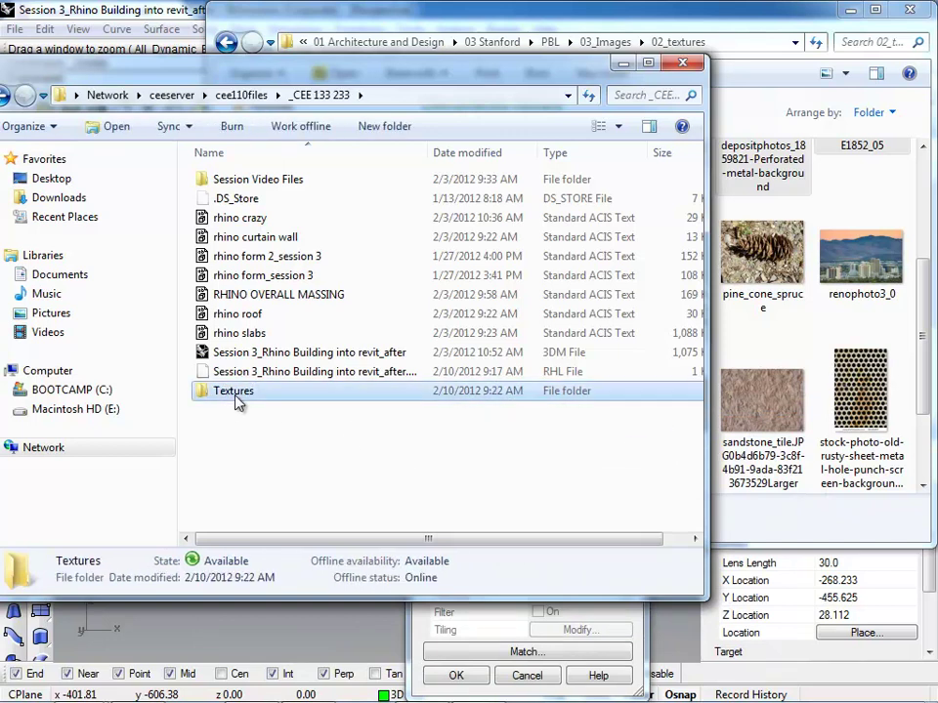
double_click(234, 399)
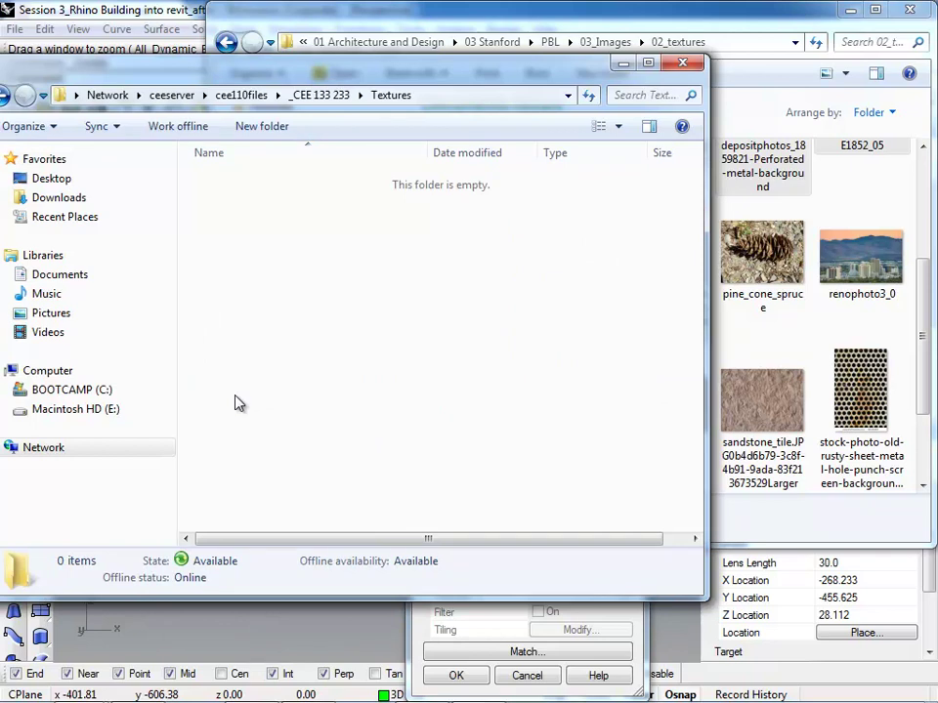
key("ctrl+v")
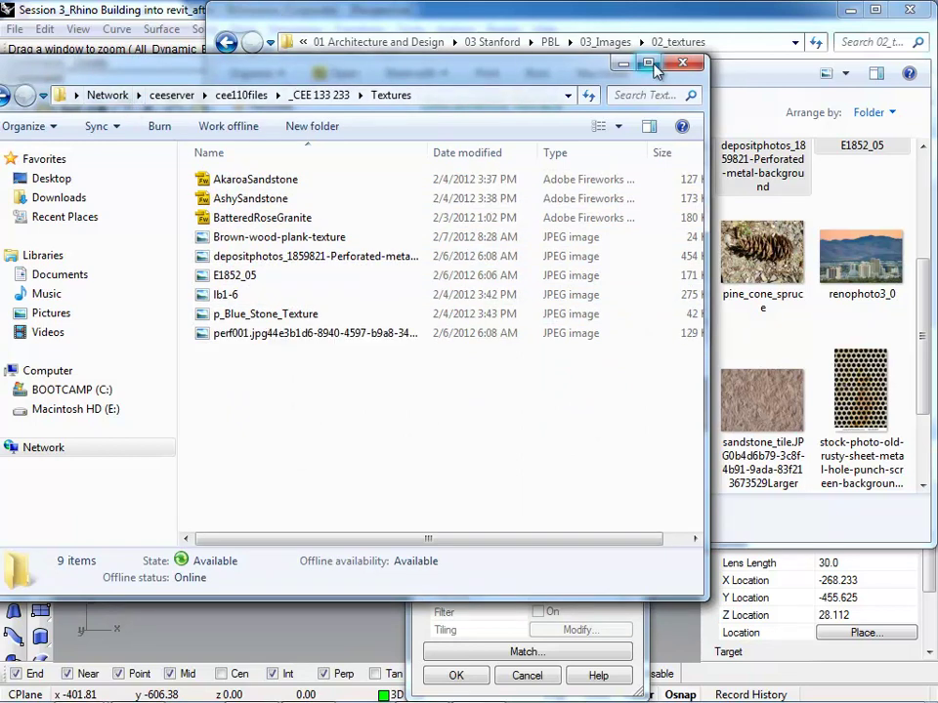
Return to _CEE 133 233, reopen the Textures folder and show its images as large icons
left_click(12, 96)
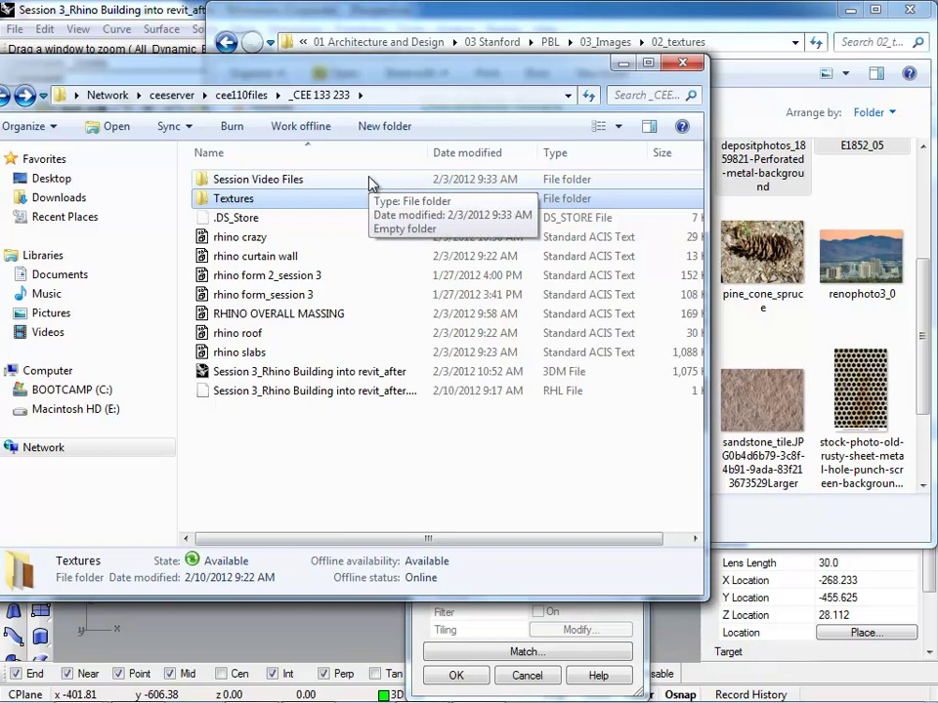
double_click(244, 199)
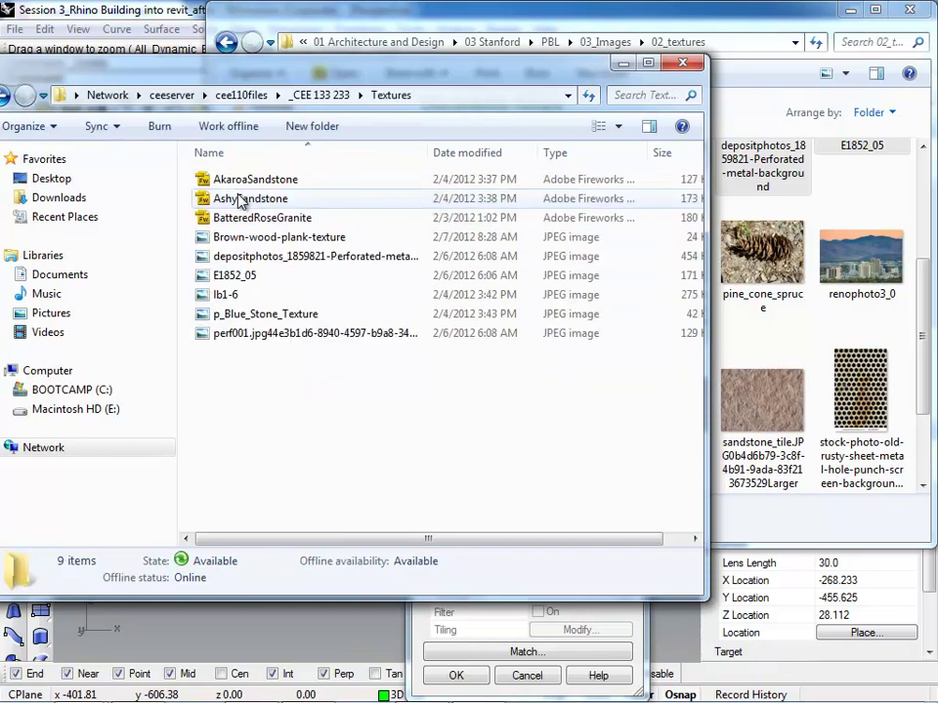
left_click(618, 126)
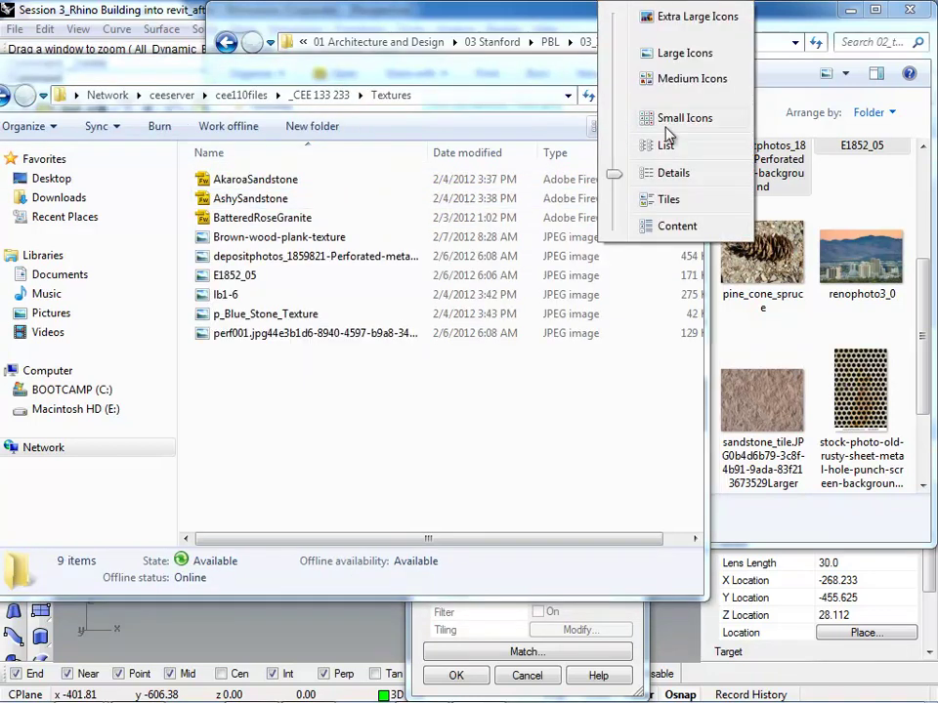
left_click(667, 53)
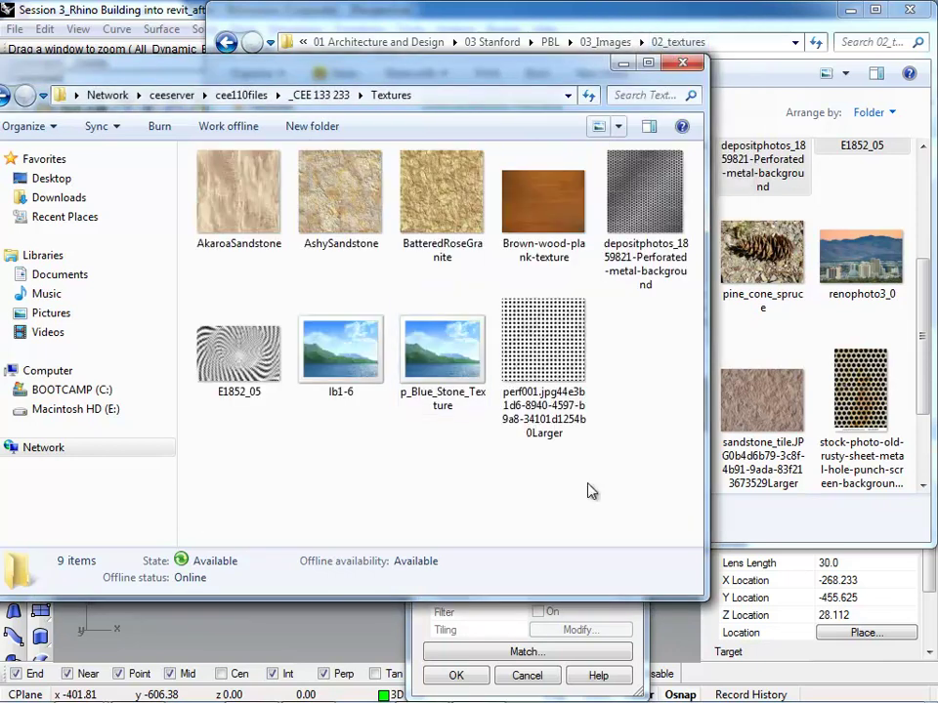
Switch back to Rhino and check the texture map's tiling settings in the Material Editor without changing them
mouse_move(424, 700)
mouse_move(207, 693)
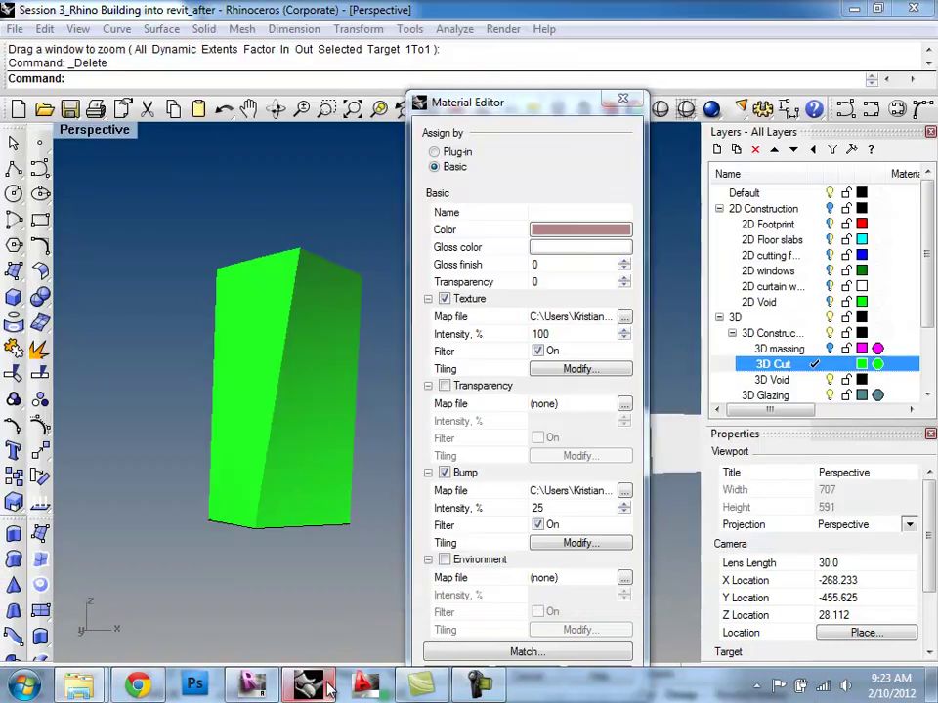
left_click(308, 684)
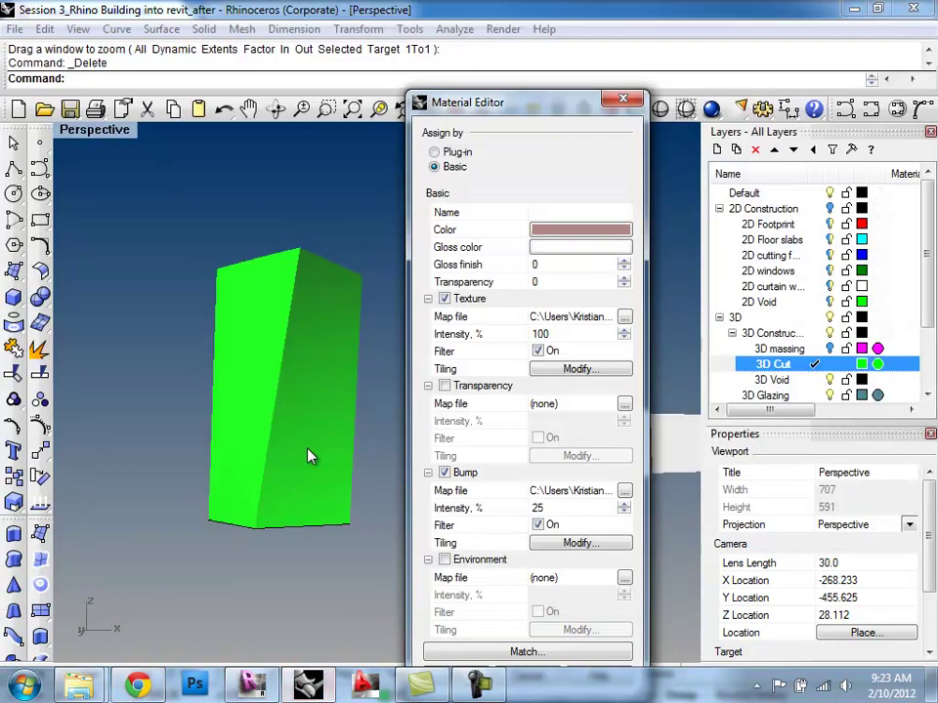
left_click(564, 377)
left_click(655, 479)
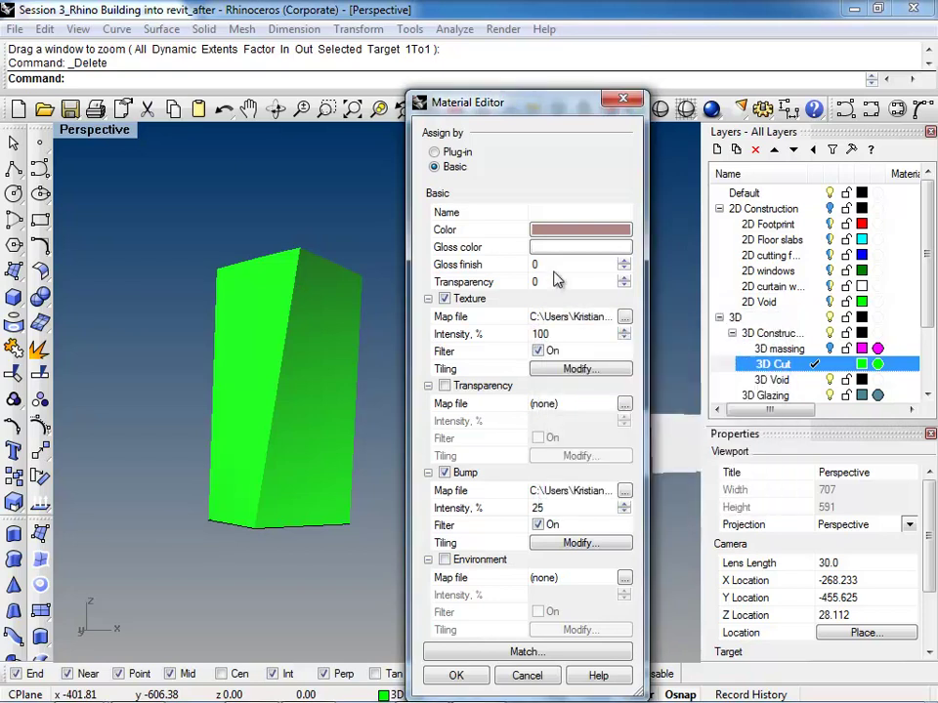
Load the lb1-6 image from 02_textures as the material's texture map
left_click(623, 319)
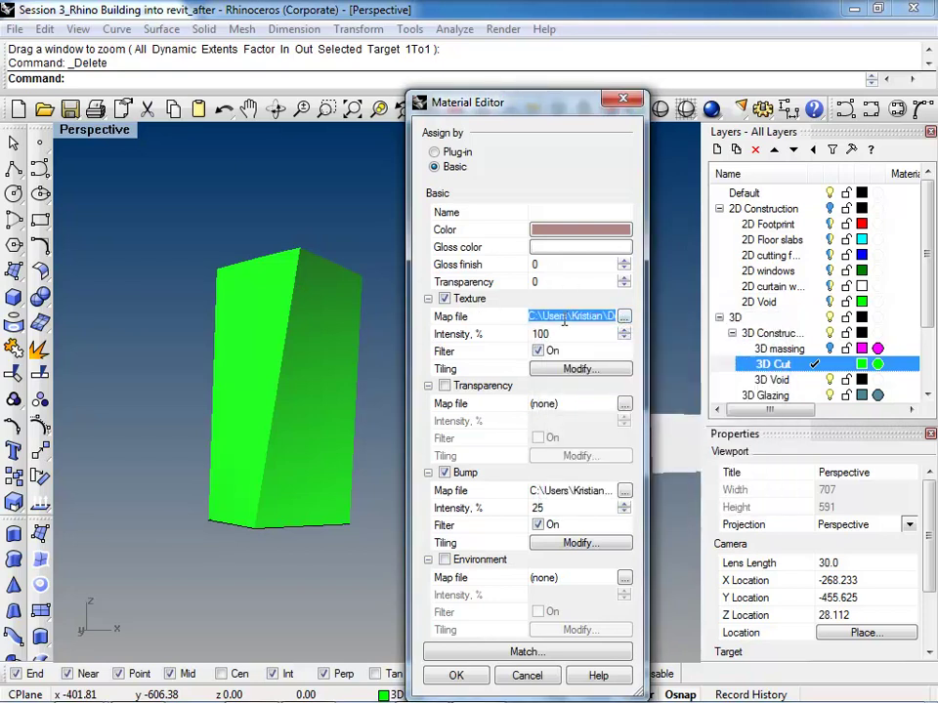
left_click(621, 322)
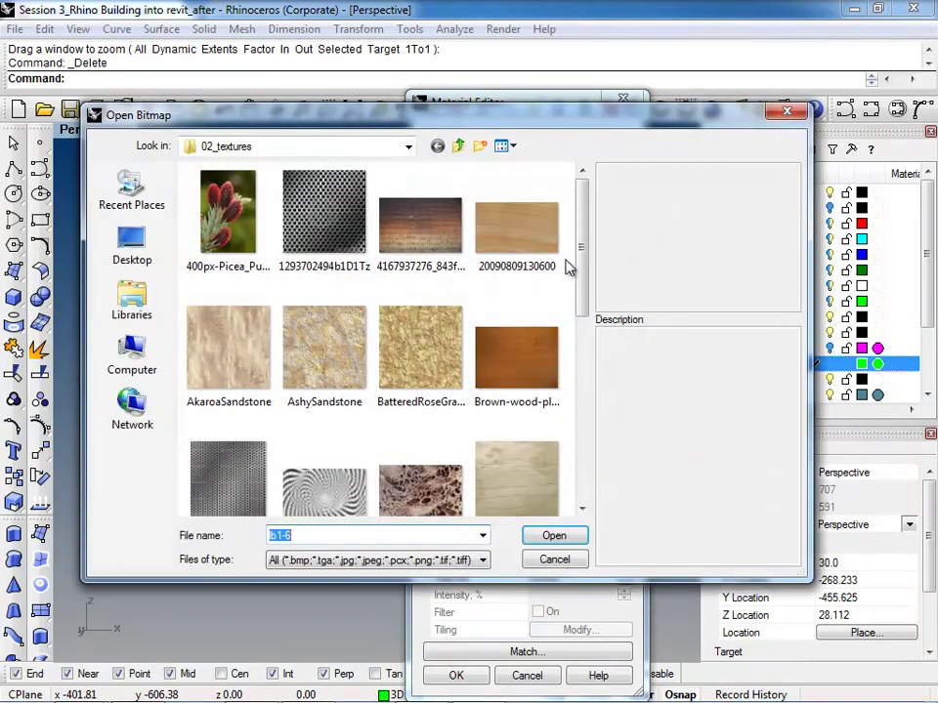
scroll(575, 301, "down", 2)
scroll(571, 333, "down", 4)
scroll(555, 391, "up", 2)
scroll(557, 340, "up", 4)
scroll(555, 314, "down", 2)
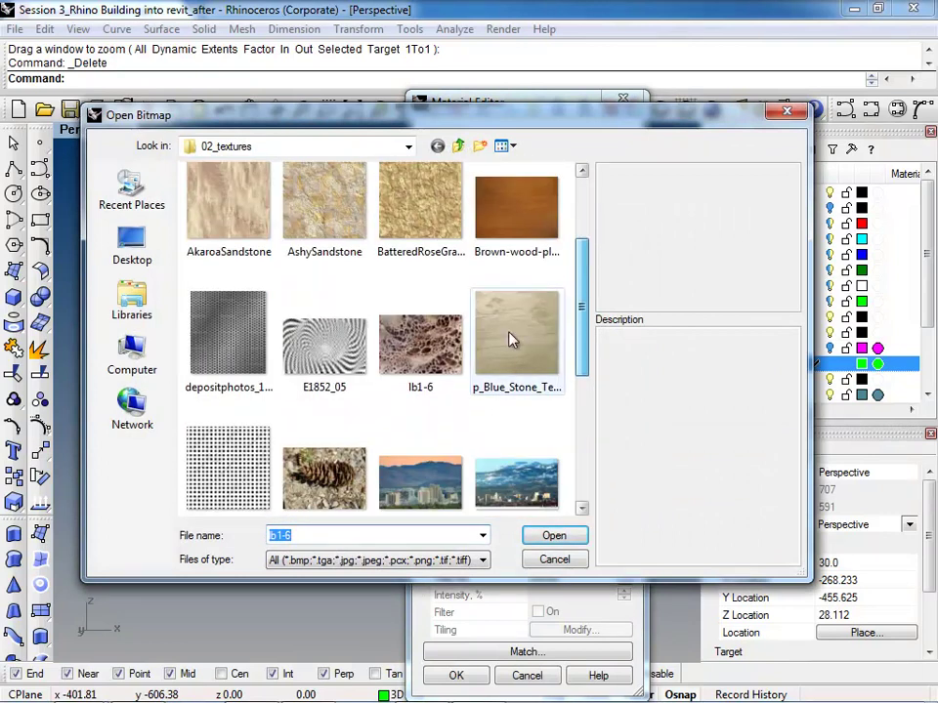
left_click(433, 387)
left_click(553, 536)
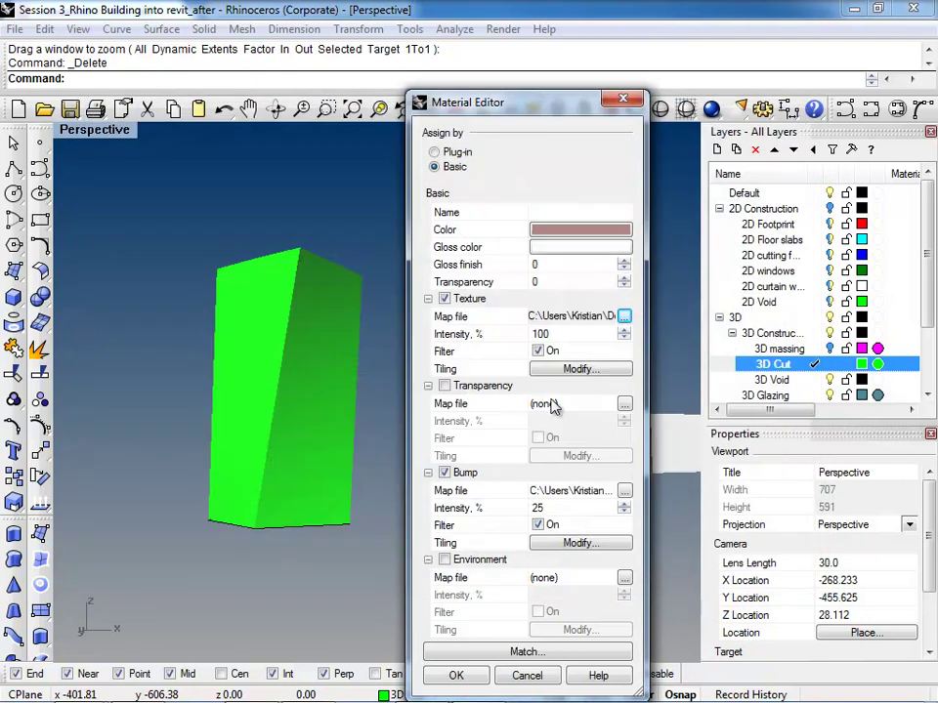
Load lb1-6 as the bump map as well and apply the material to the 3D Cut layer
left_click(592, 543)
left_click(656, 482)
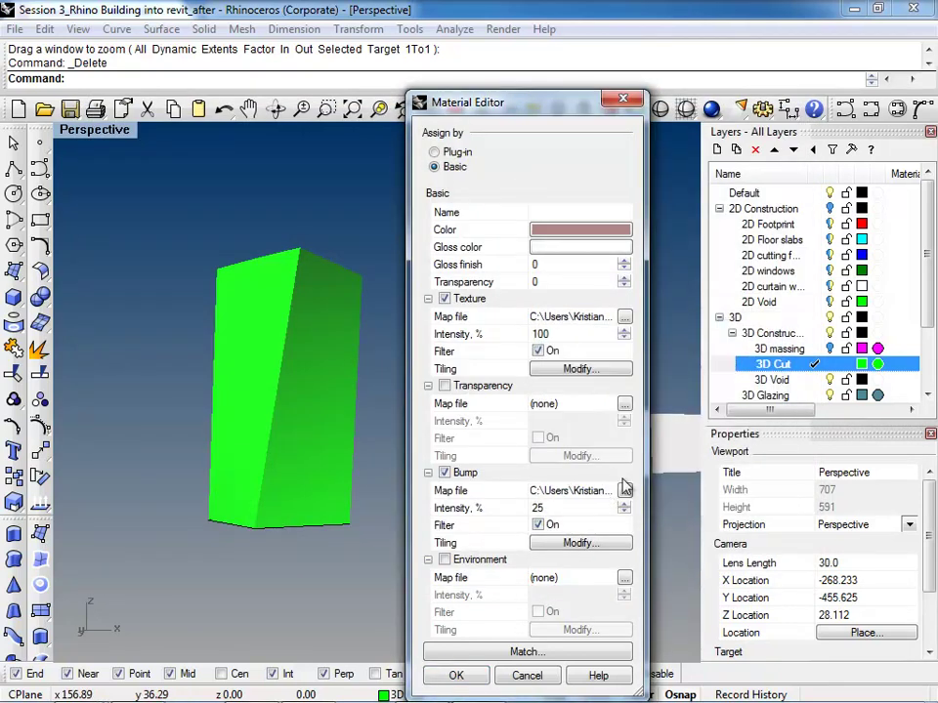
left_click(625, 492)
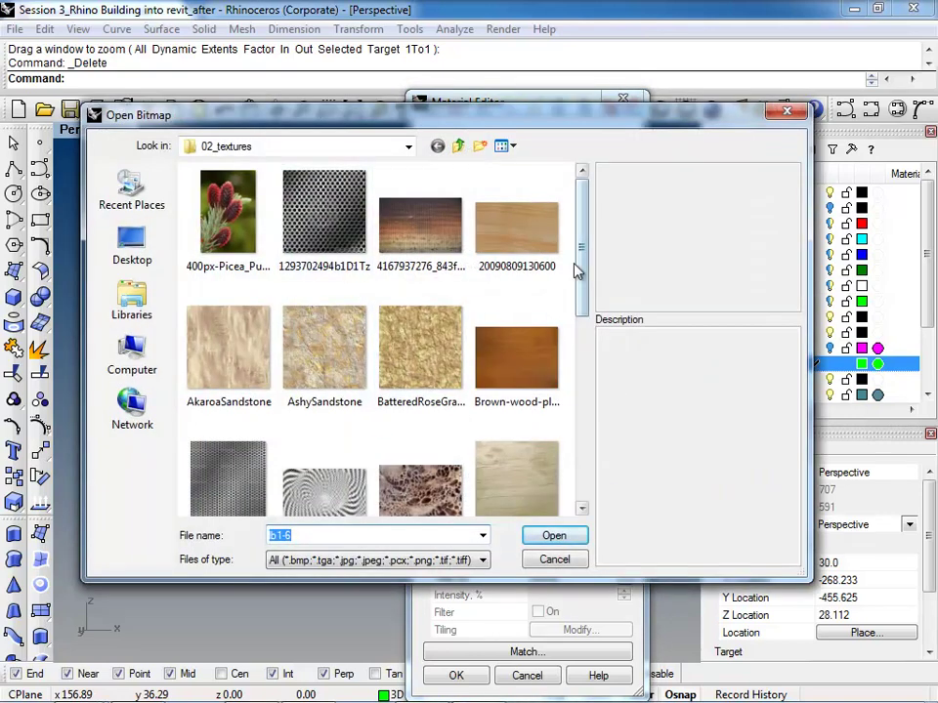
left_click_drag(580, 264, 588, 341)
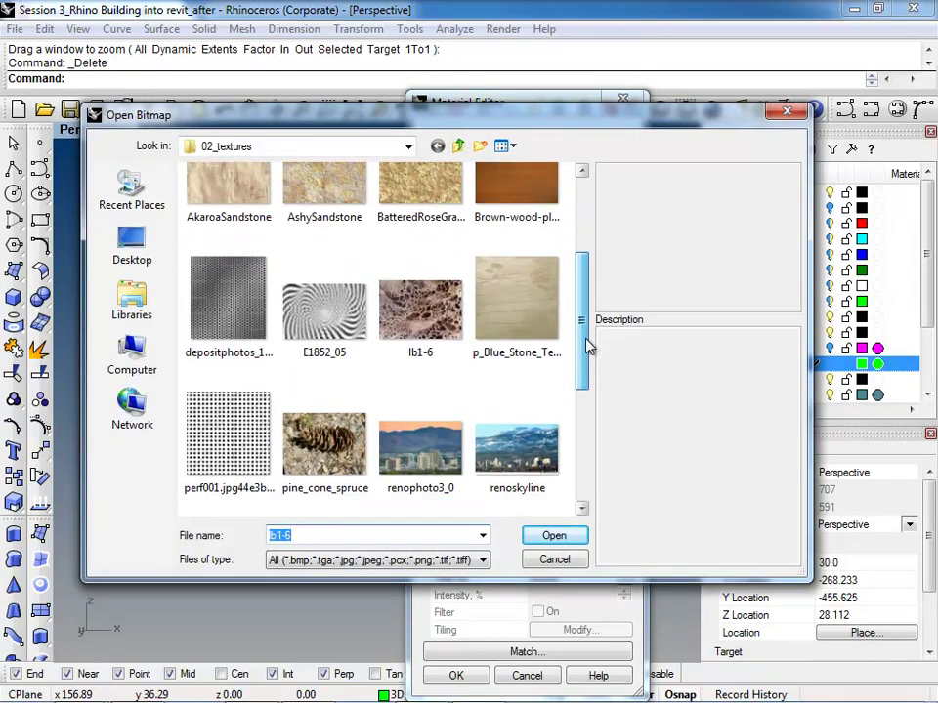
left_click(414, 299)
left_click(553, 537)
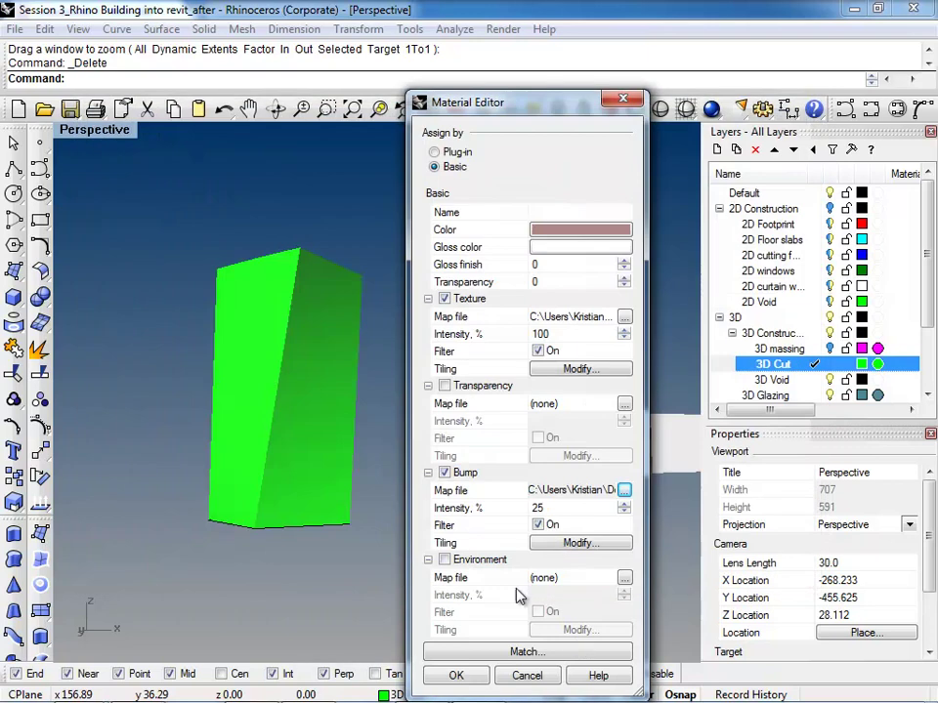
left_click(457, 676)
right_click_drag(445, 660, 223, 377)
scroll(224, 377, "up", 3)
scroll(355, 335, "down", 3)
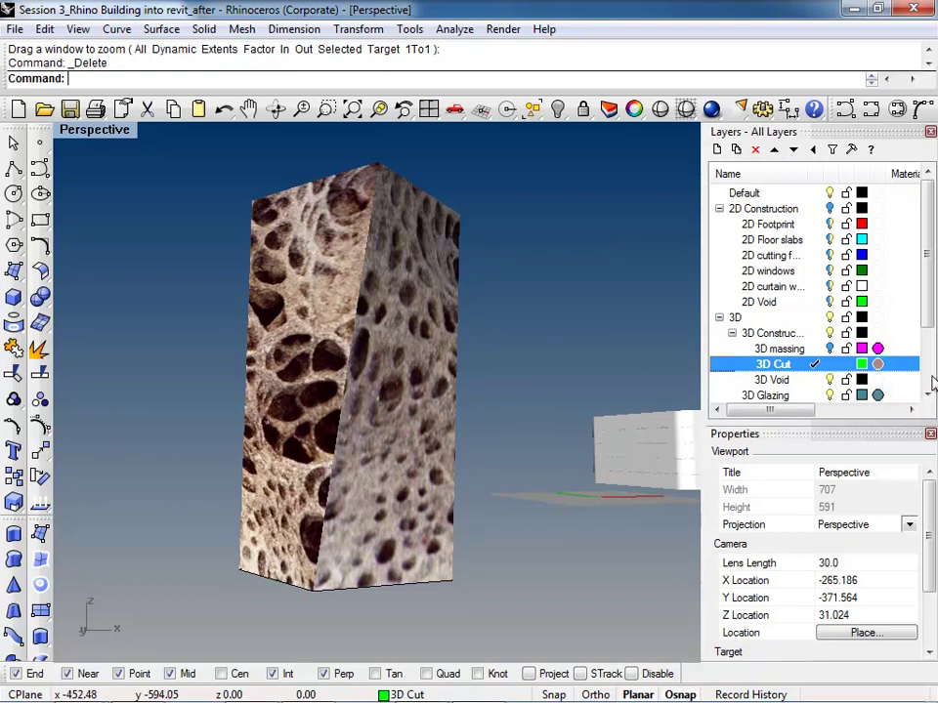
Select the textured tower and show its texture mapping properties
left_click(878, 364)
left_click(527, 674)
left_click(361, 398)
left_click_drag(924, 531, 927, 592)
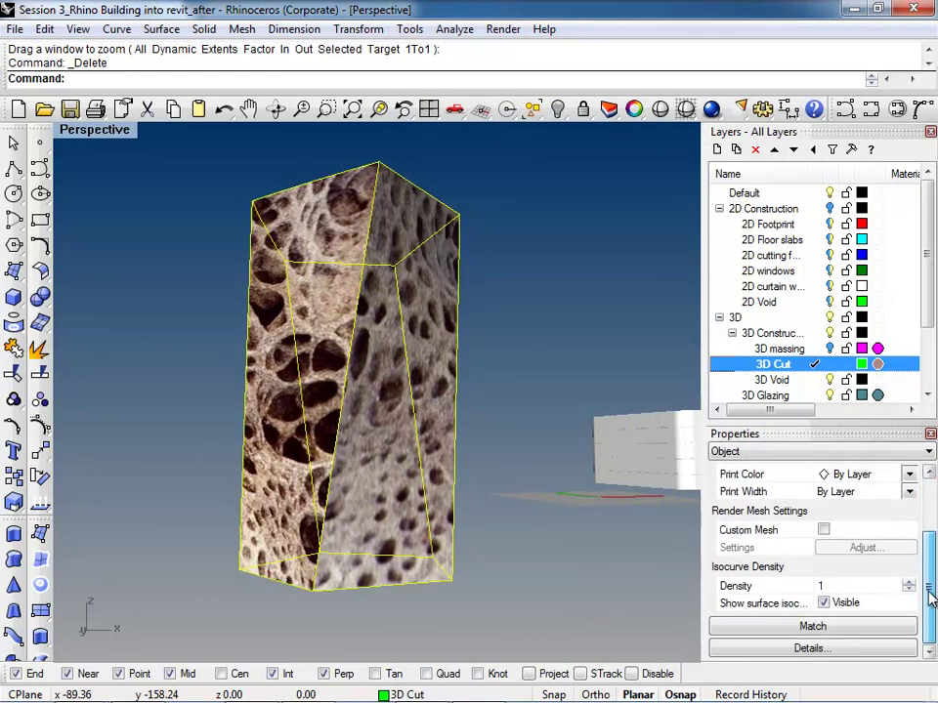
left_click(774, 454)
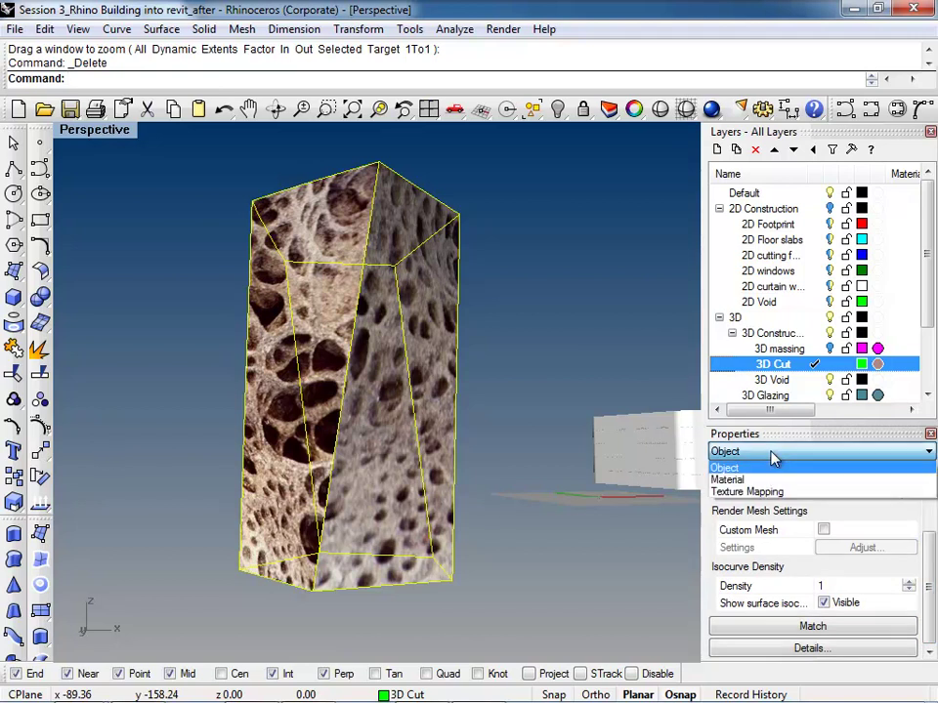
left_click(758, 492)
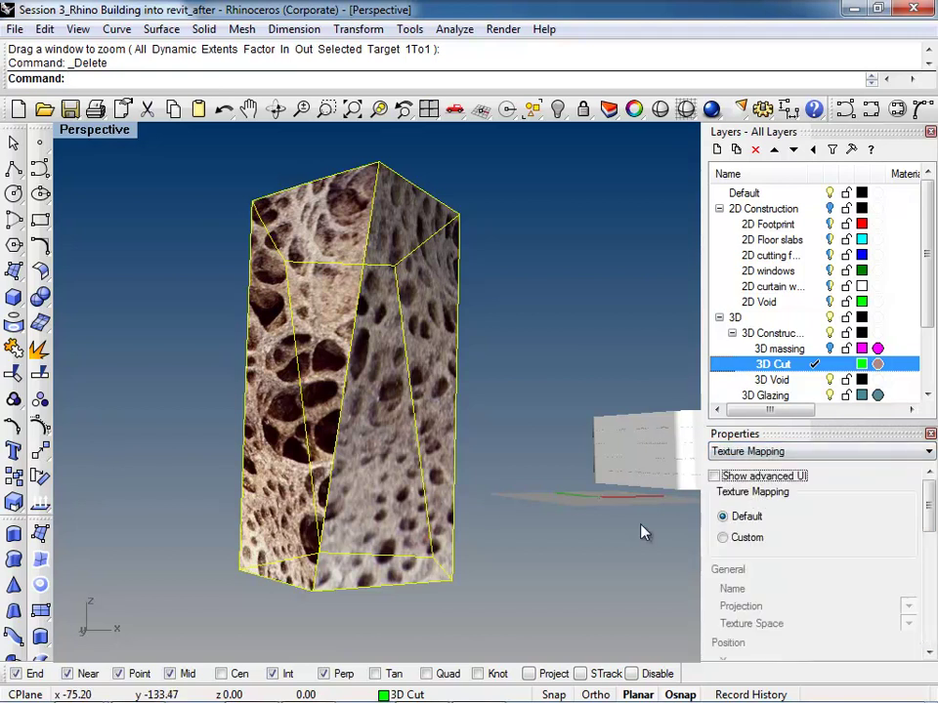
Switch the tower's texture mapping to Custom with a Box projection
left_click(722, 538)
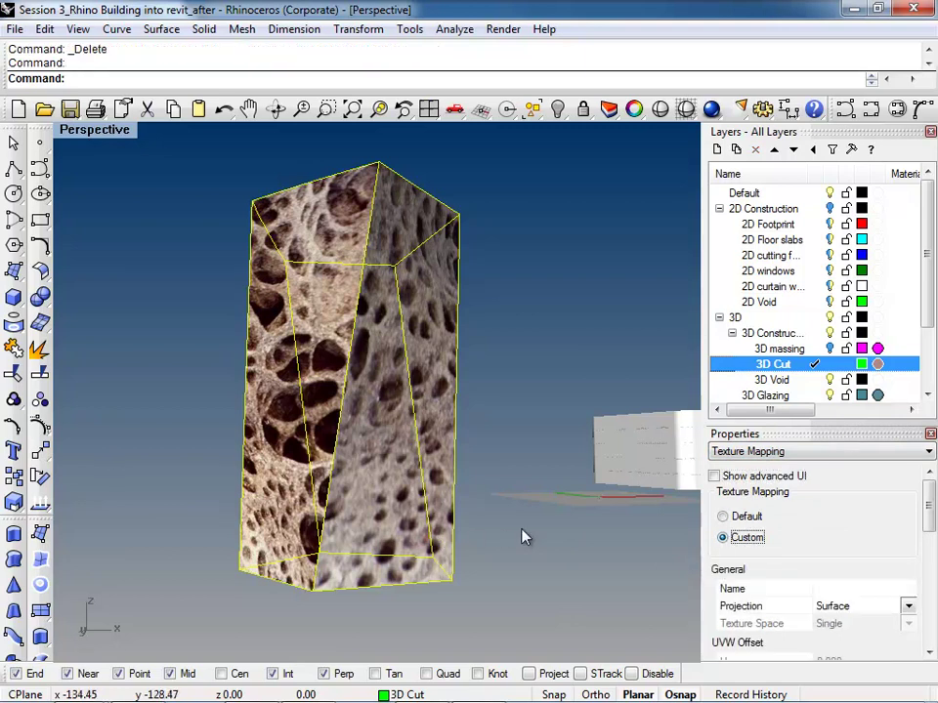
left_click_drag(932, 522, 914, 536)
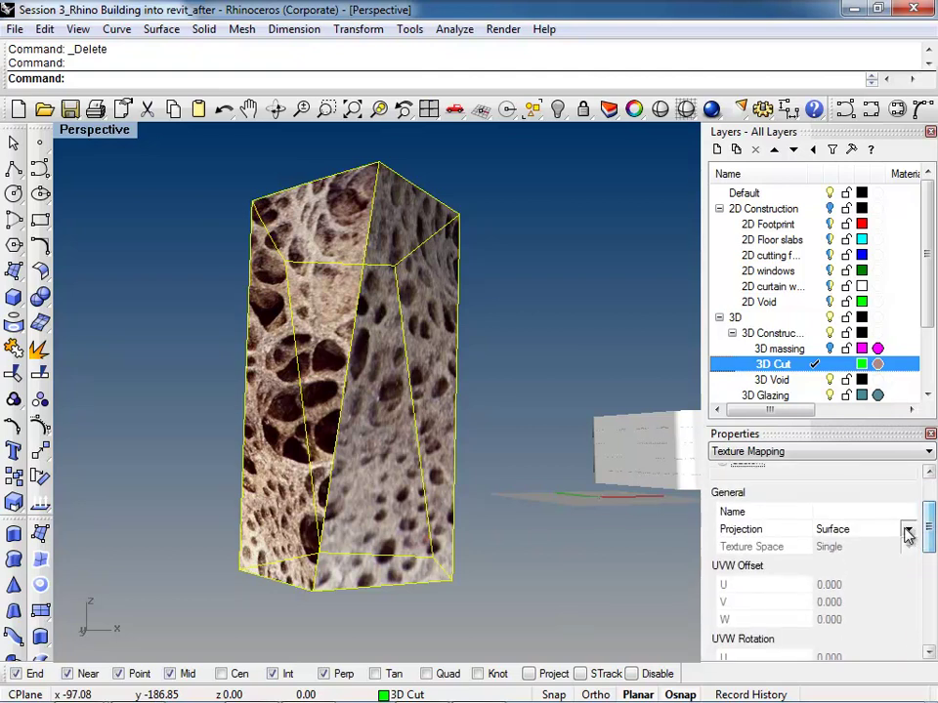
left_click(909, 530)
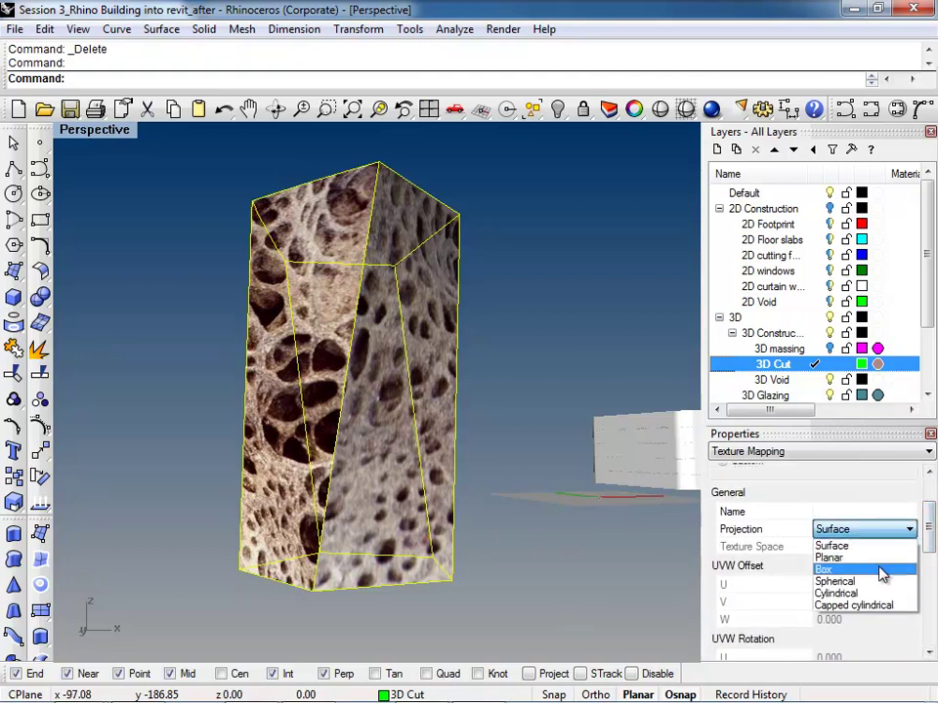
left_click(881, 569)
Review the tower's texture space options and property categories without changing them, and deselect the tower
mouse_move(928, 531)
left_mouse_down()
mouse_move(918, 620)
mouse_move(919, 531)
left_mouse_up()
left_click(906, 549)
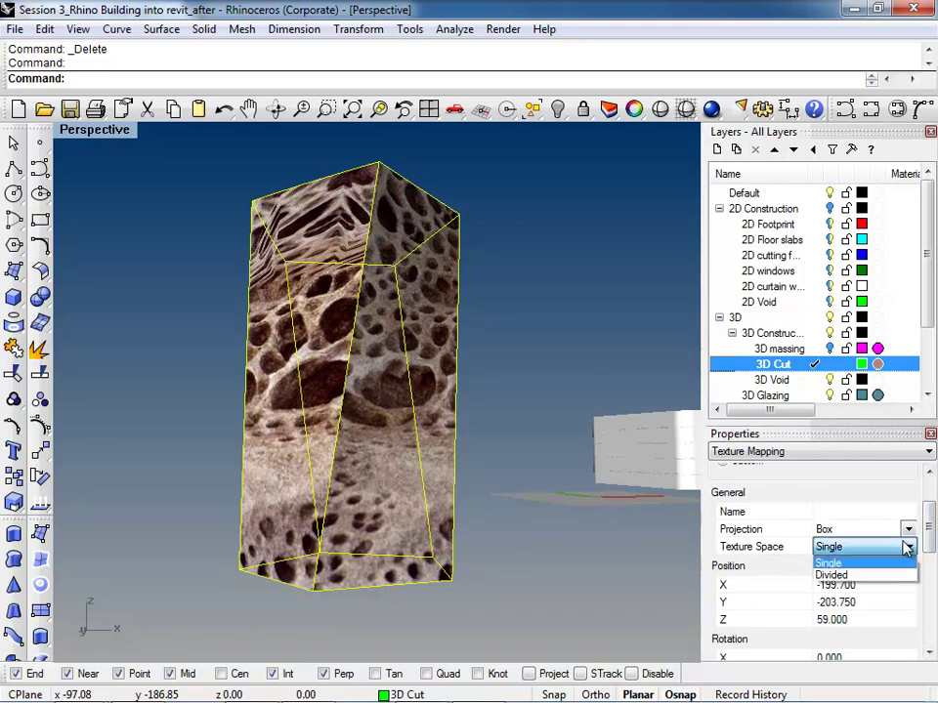
left_click(905, 549)
scroll(791, 467, "up", 2)
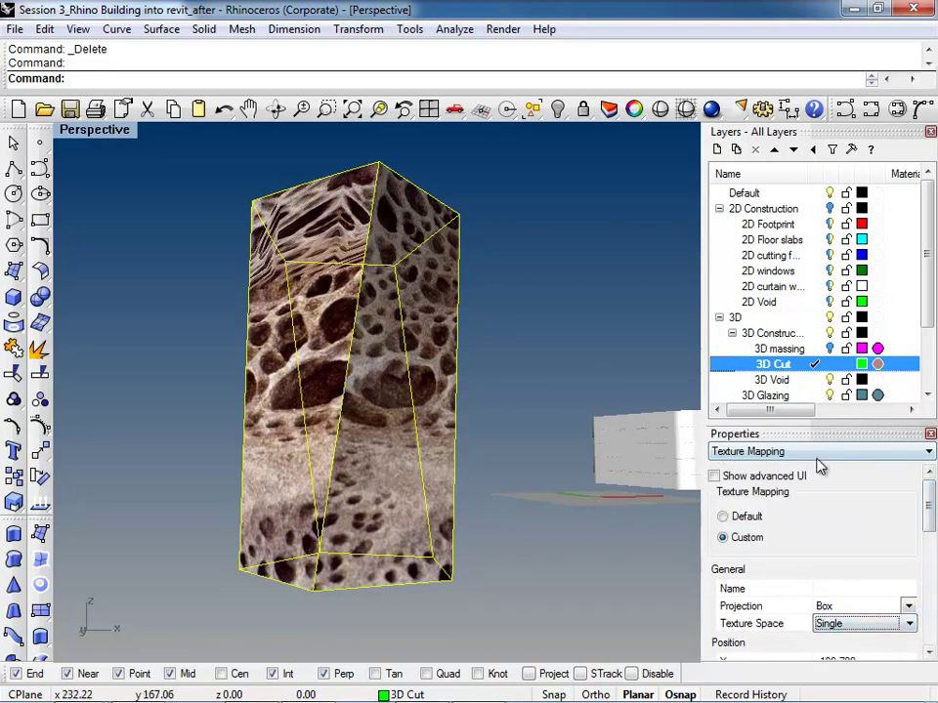
left_click(926, 455)
left_click(926, 455)
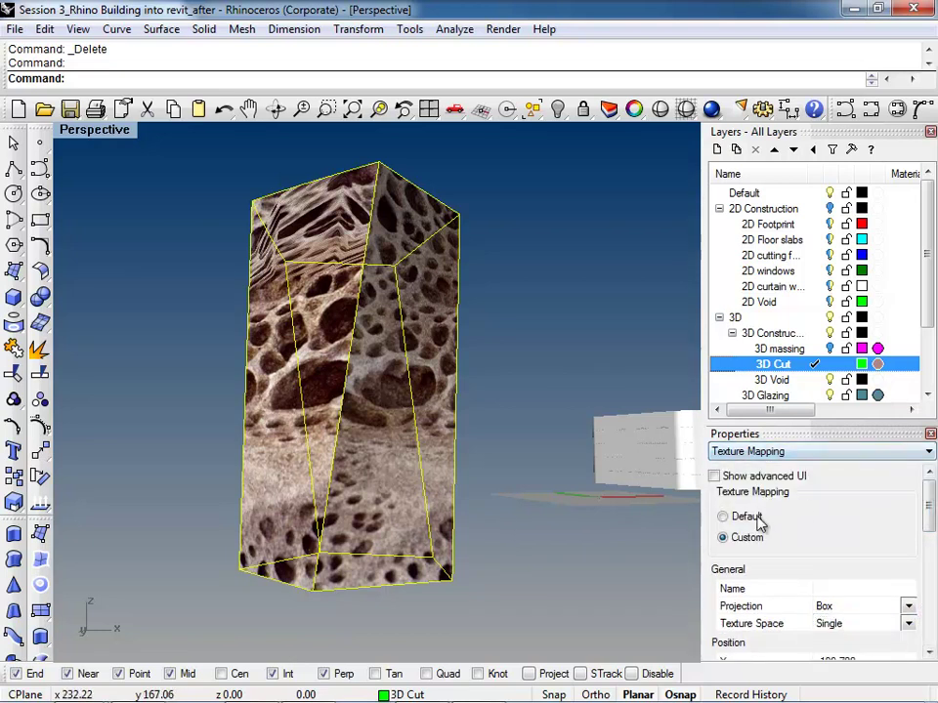
left_click(826, 456)
left_click(826, 457)
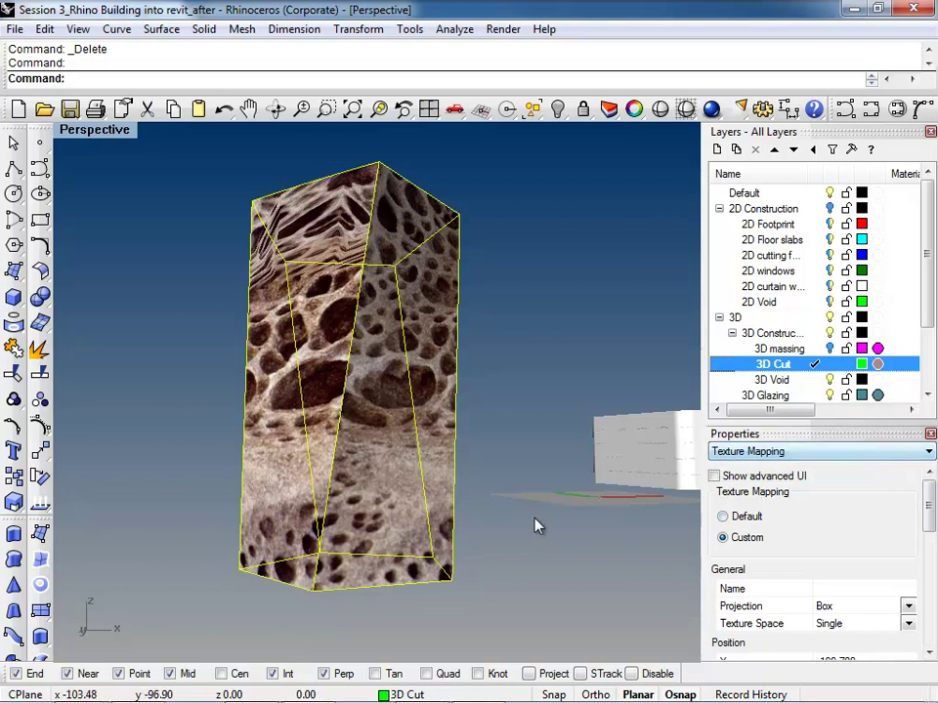
left_click(534, 527)
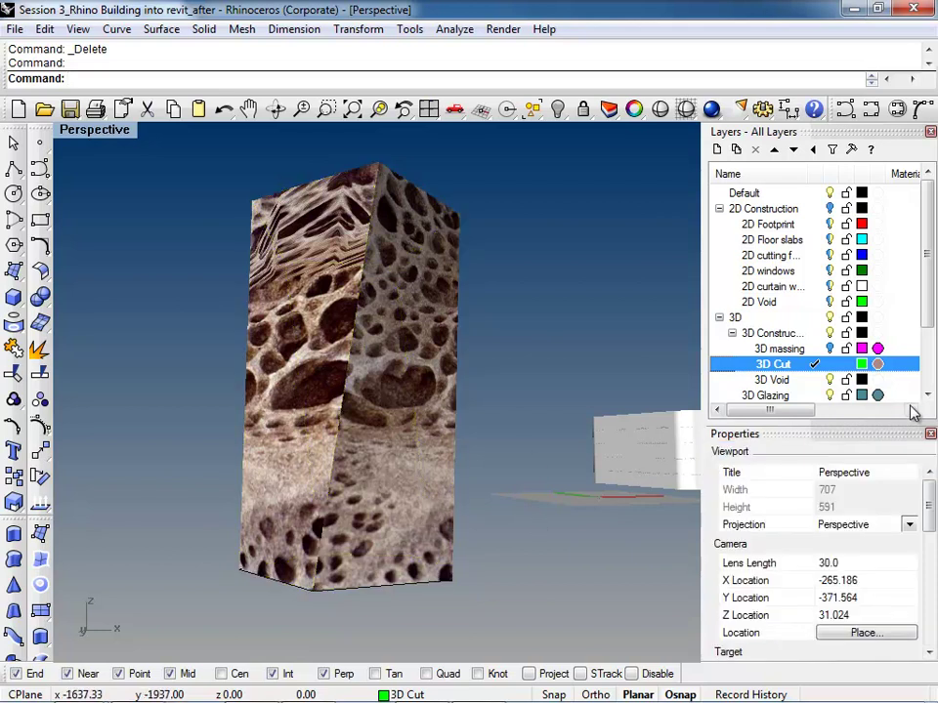
Set the texture map tiling of the 3D Cut layer's material to U 5 and V 5 and apply it
left_click(878, 364)
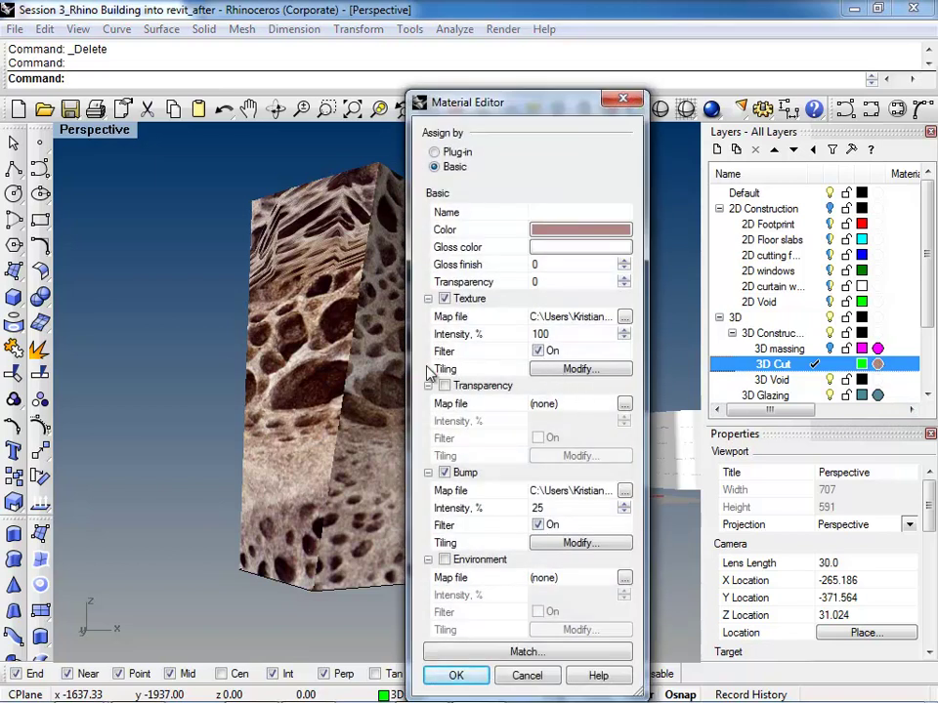
left_click(590, 369)
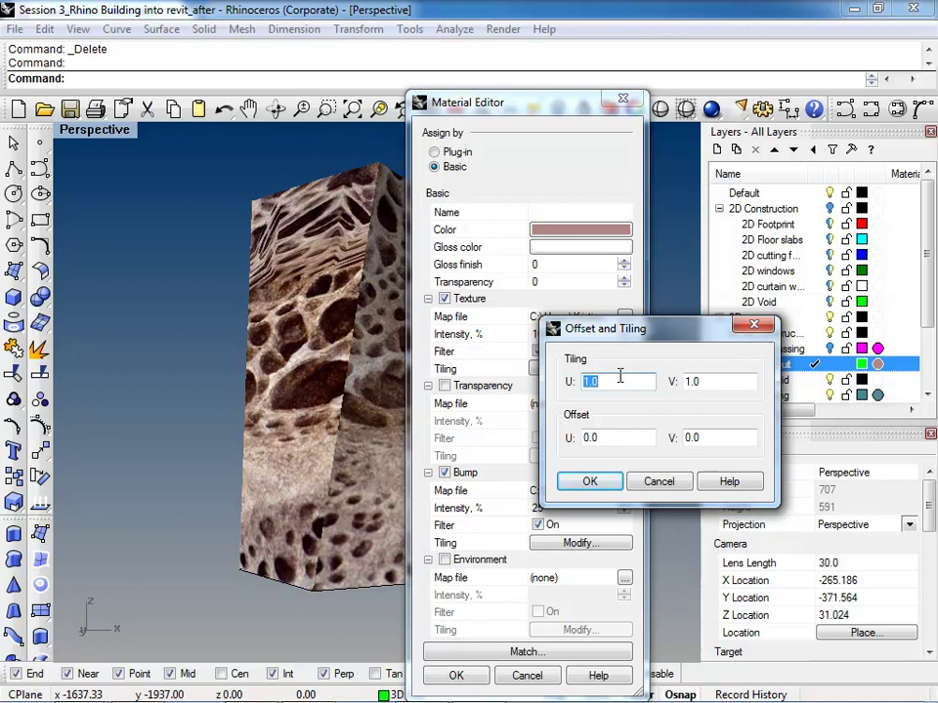
type("5")
left_click(727, 382)
double_click(727, 382)
type("5")
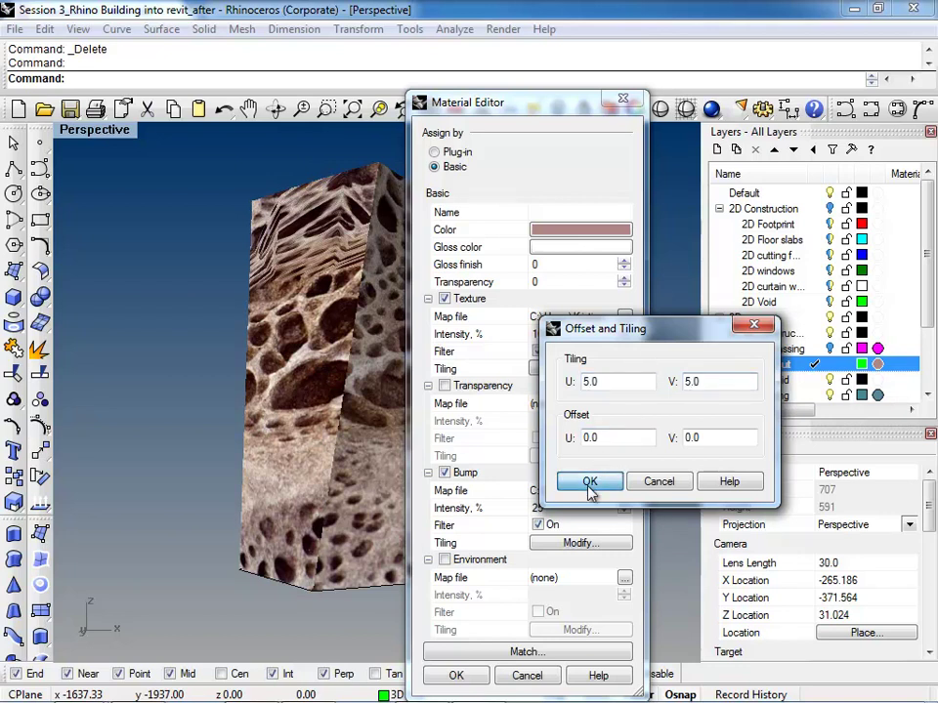
left_click(590, 482)
left_click(455, 675)
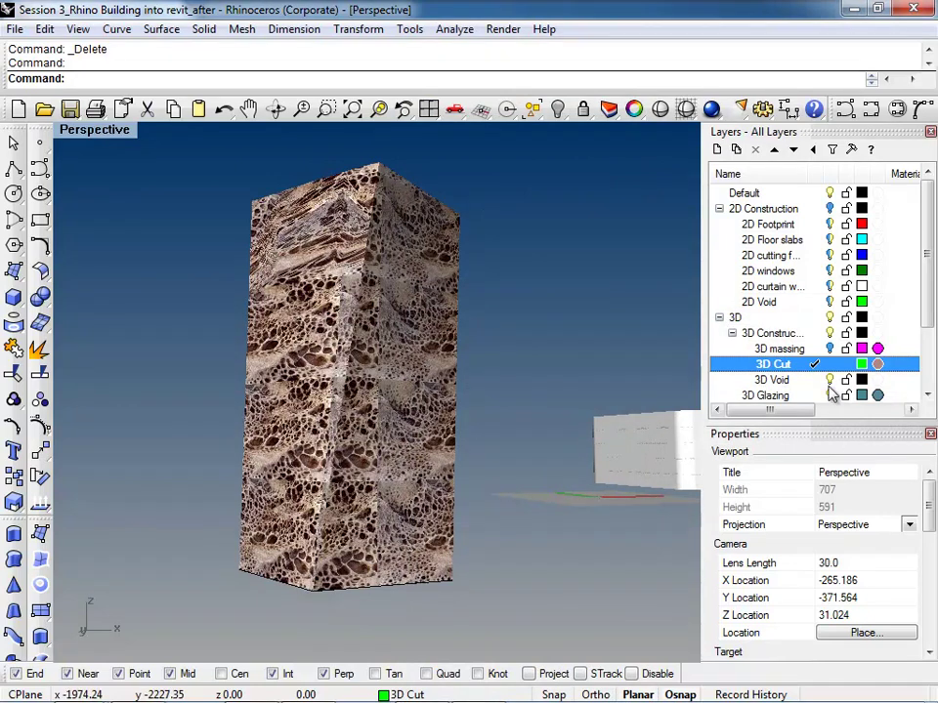
Set the bump map tiling of the 3D Cut layer's material to U 5 and V 5 and apply it
left_click(877, 363)
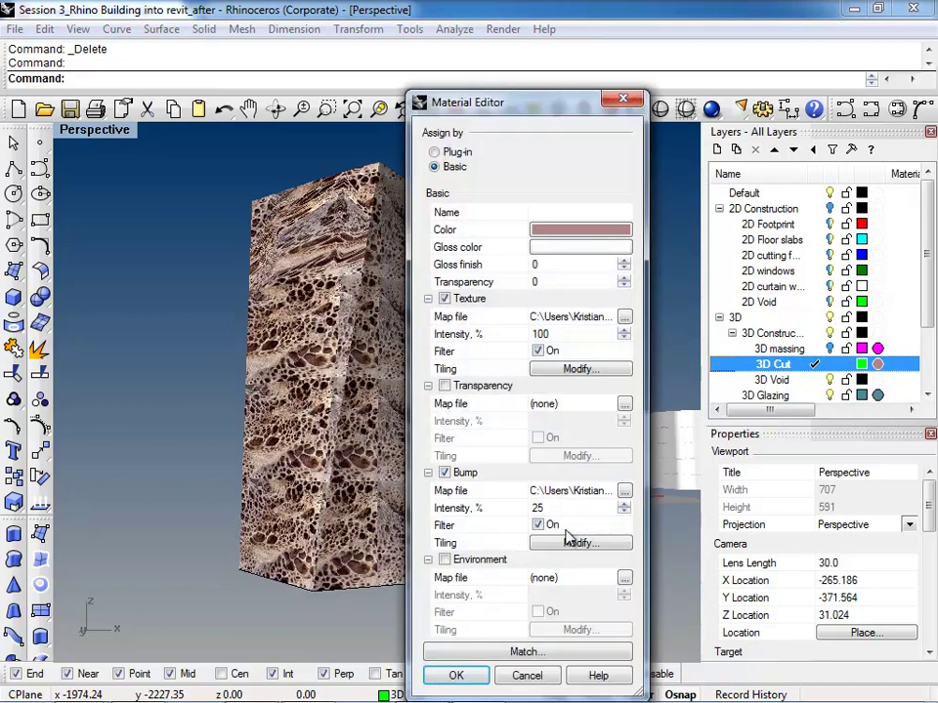
left_click(571, 540)
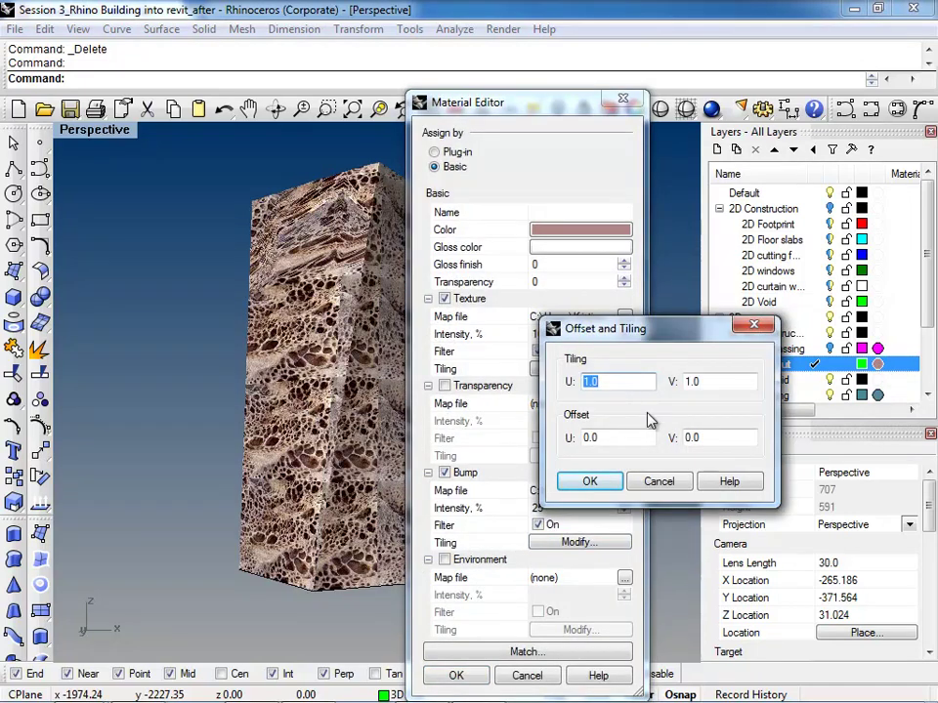
type("5")
key("Tab")
type("5")
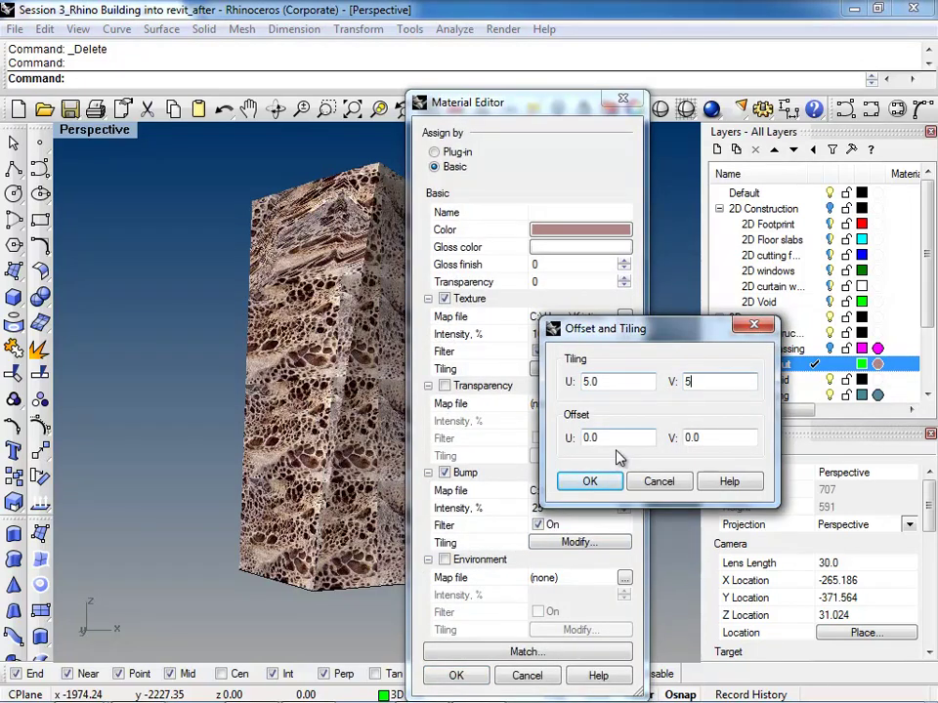
left_click(581, 480)
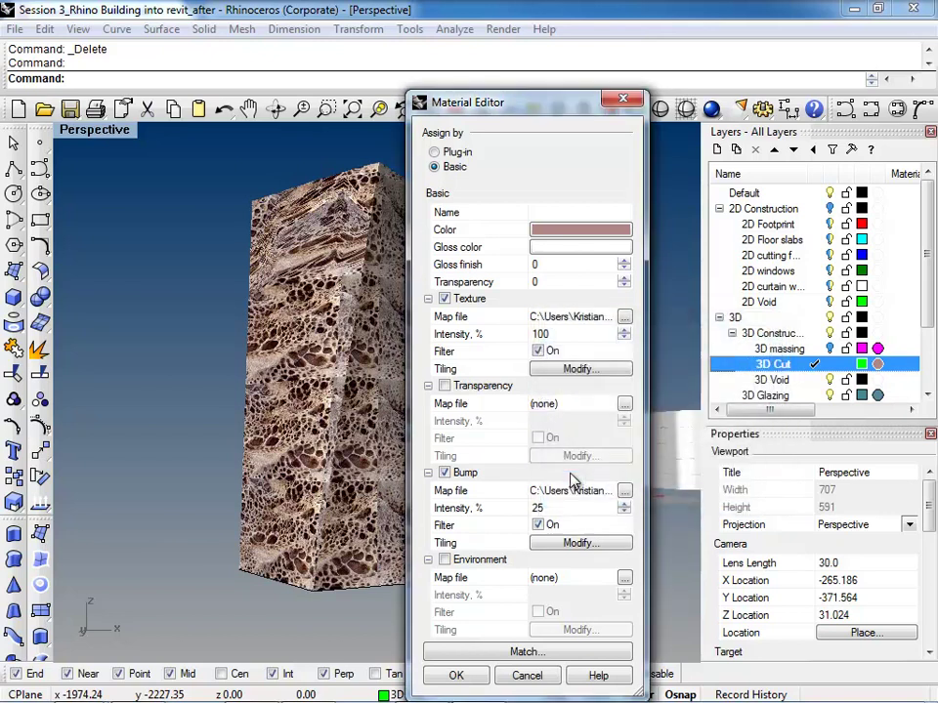
left_click(455, 675)
right_click_drag(447, 654, 408, 574)
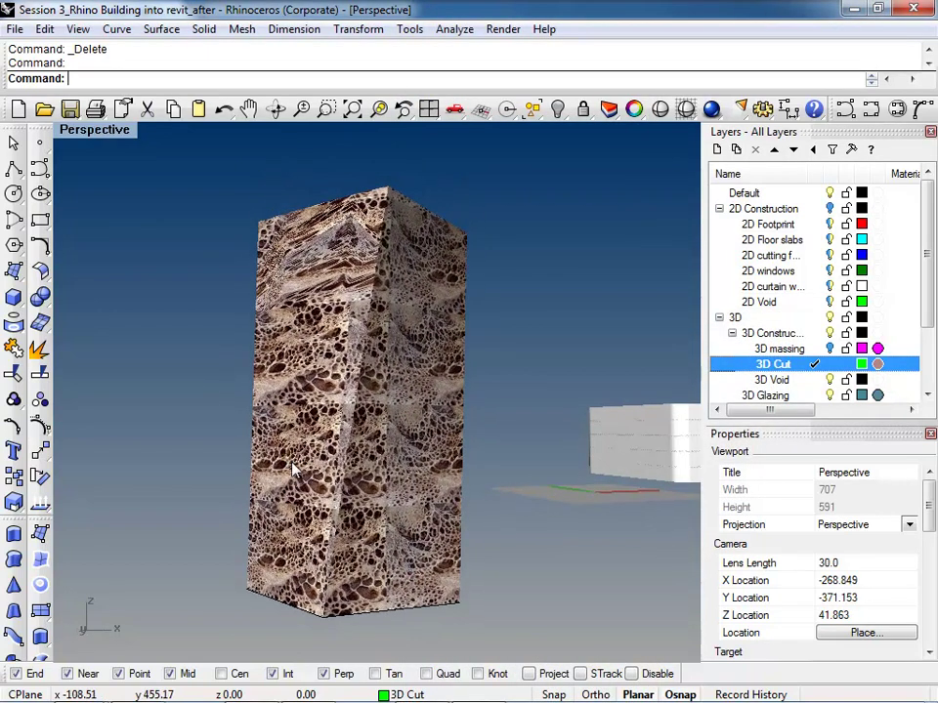
Toggle the viewport's gradient background off and on again with GradientView
type("Gr")
key("Return")
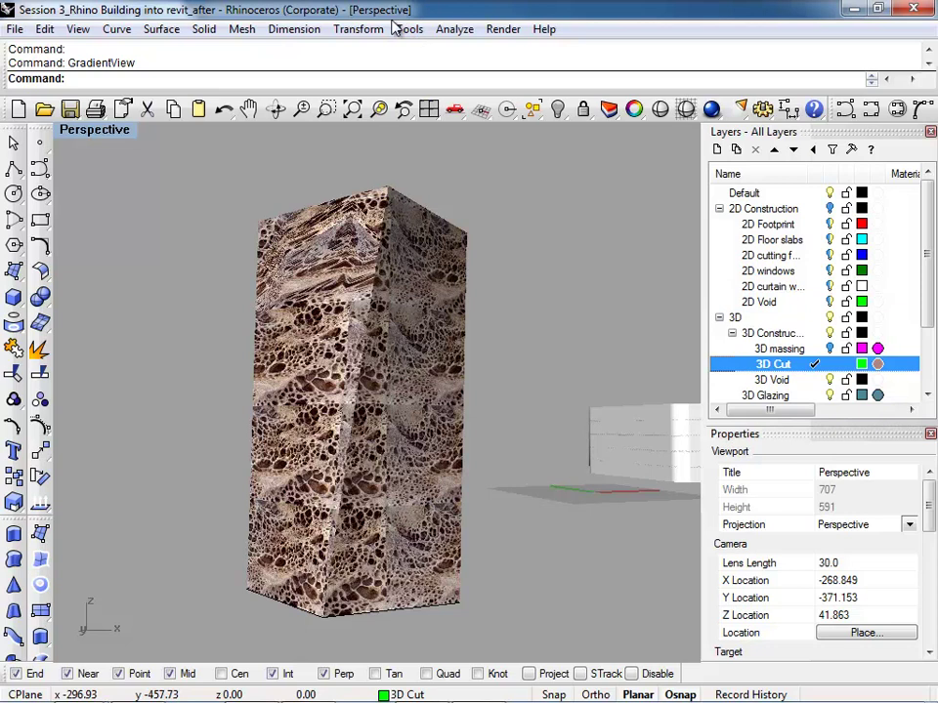
key("Return")
In the render properties, keep the resolution at the viewport size and set the DPI to 96
left_click(492, 30)
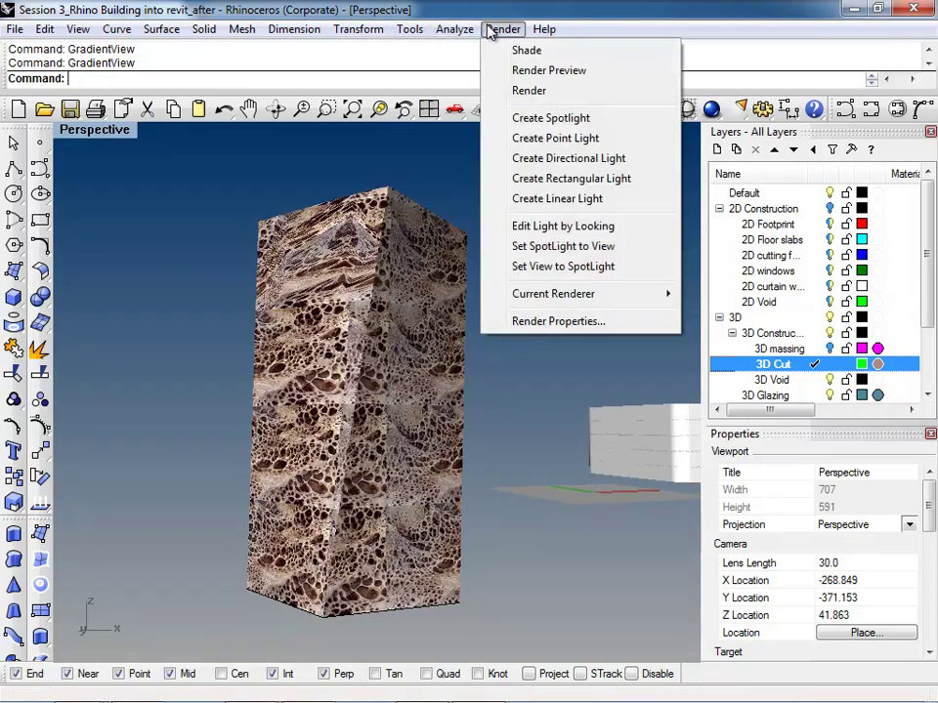
left_click(561, 322)
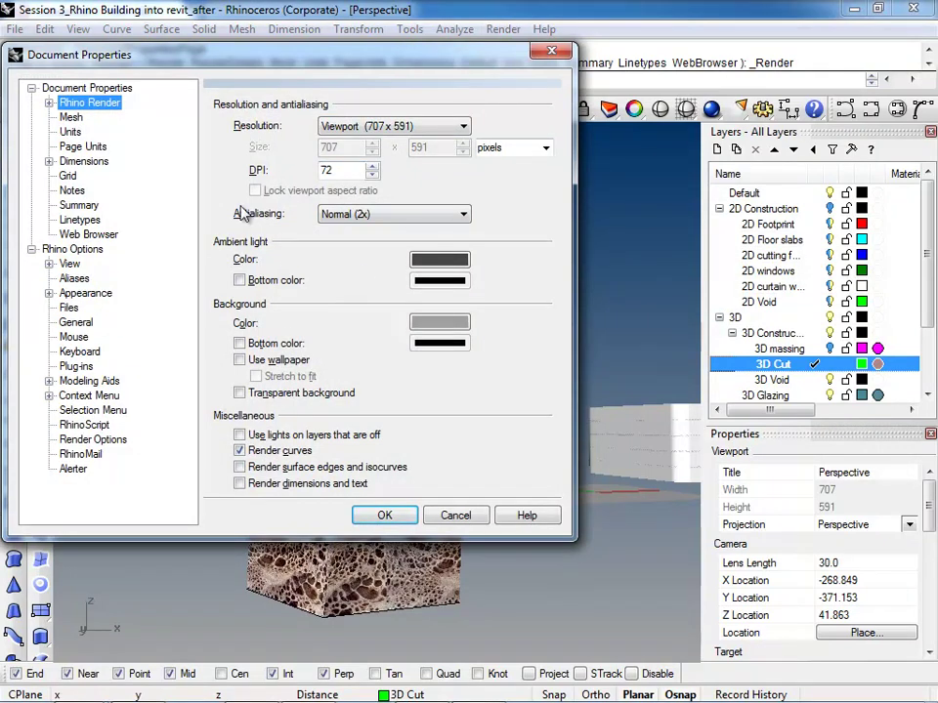
left_click(415, 126)
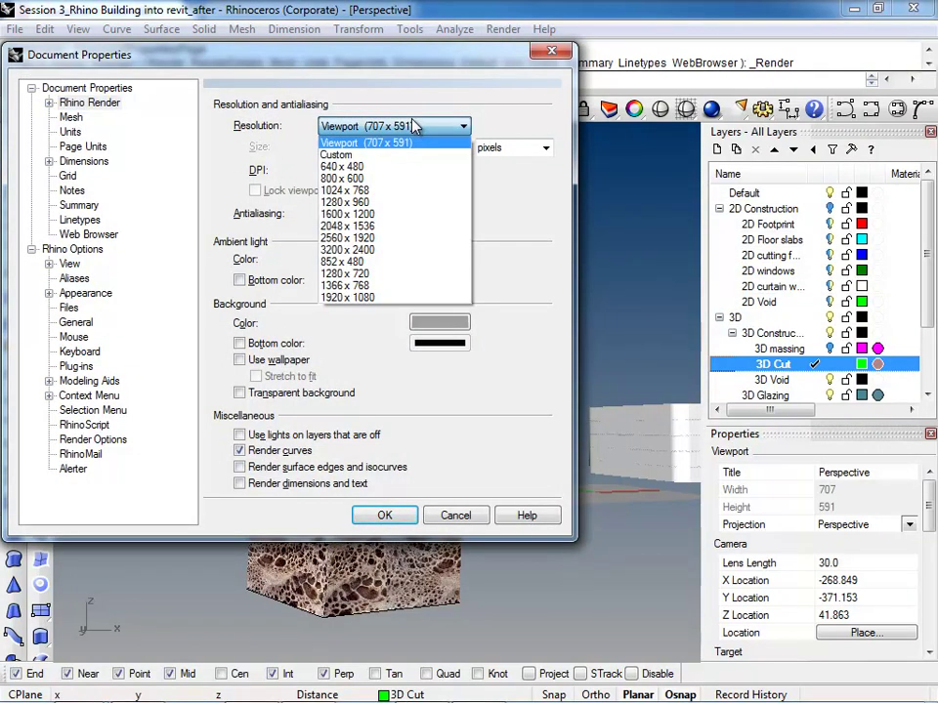
left_click(351, 143)
double_click(337, 170)
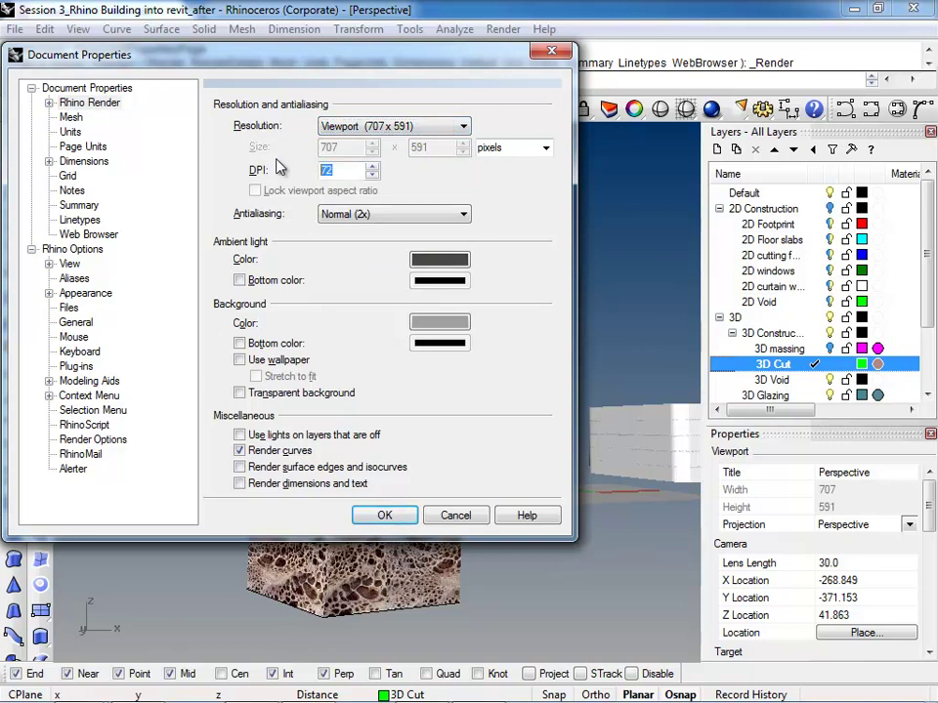
type("96")
Try High (10x) antialiasing for the render and return it to Normal (2x)
left_click(366, 214)
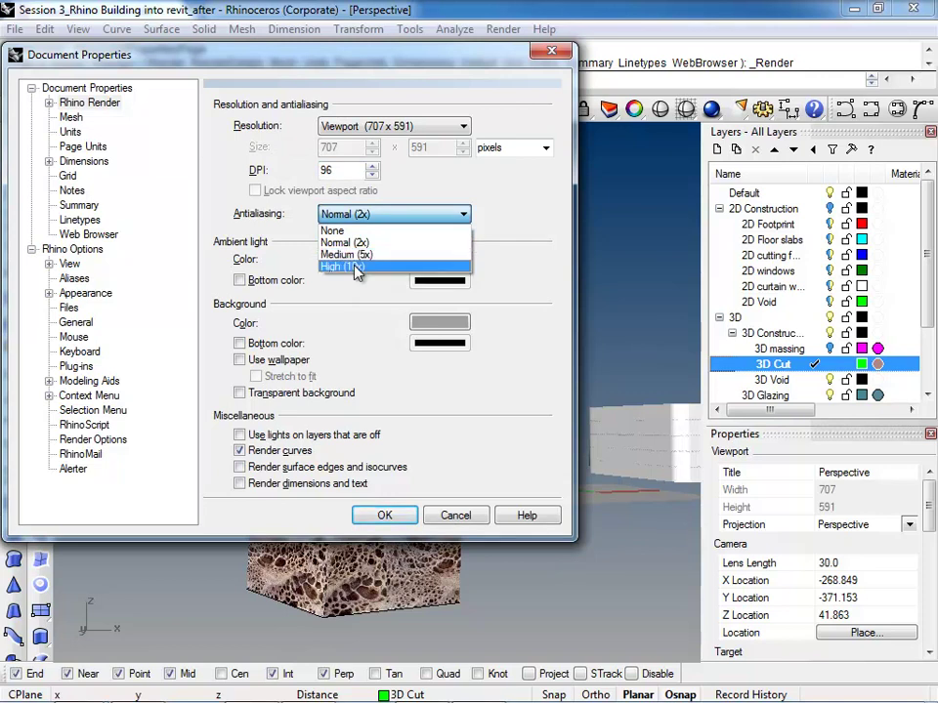
left_click(357, 268)
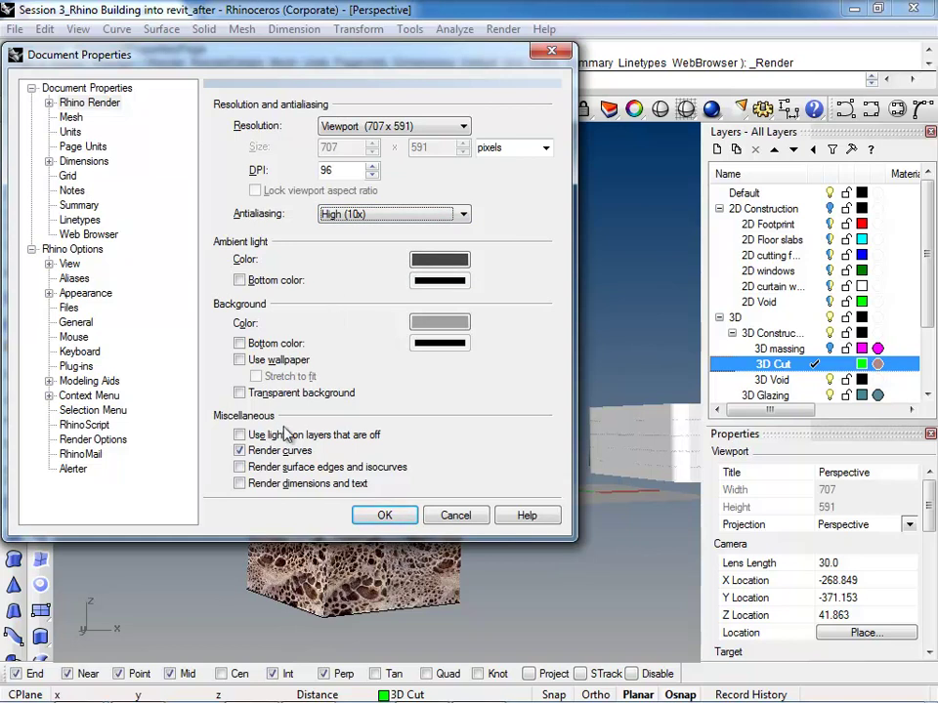
left_click(396, 215)
left_click(364, 238)
Check the render's ambient light color without changing it and apply the render properties
left_click(440, 259)
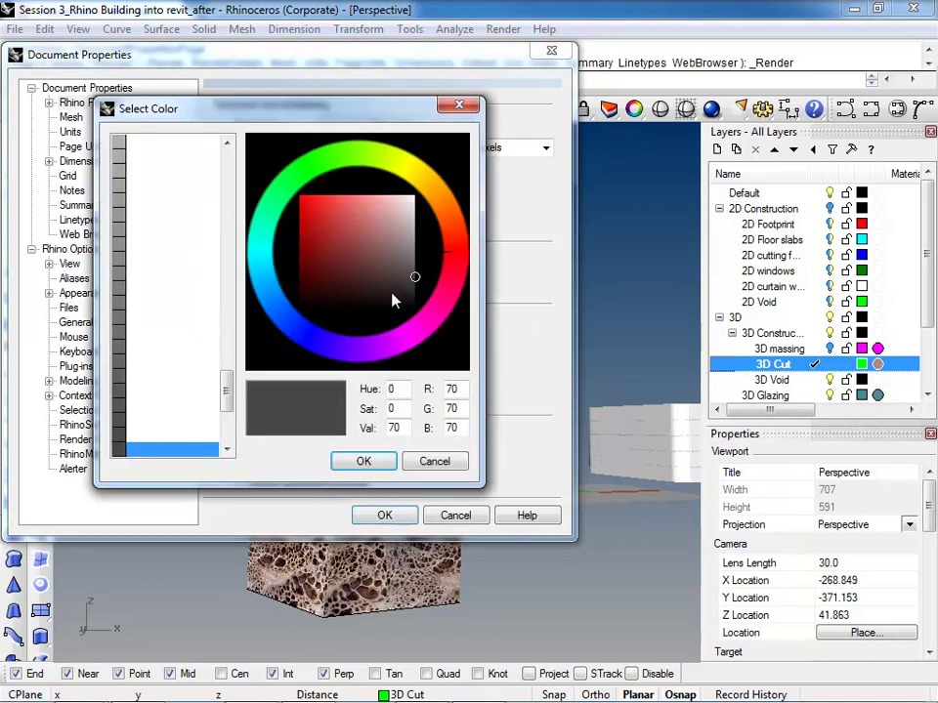
left_click(374, 463)
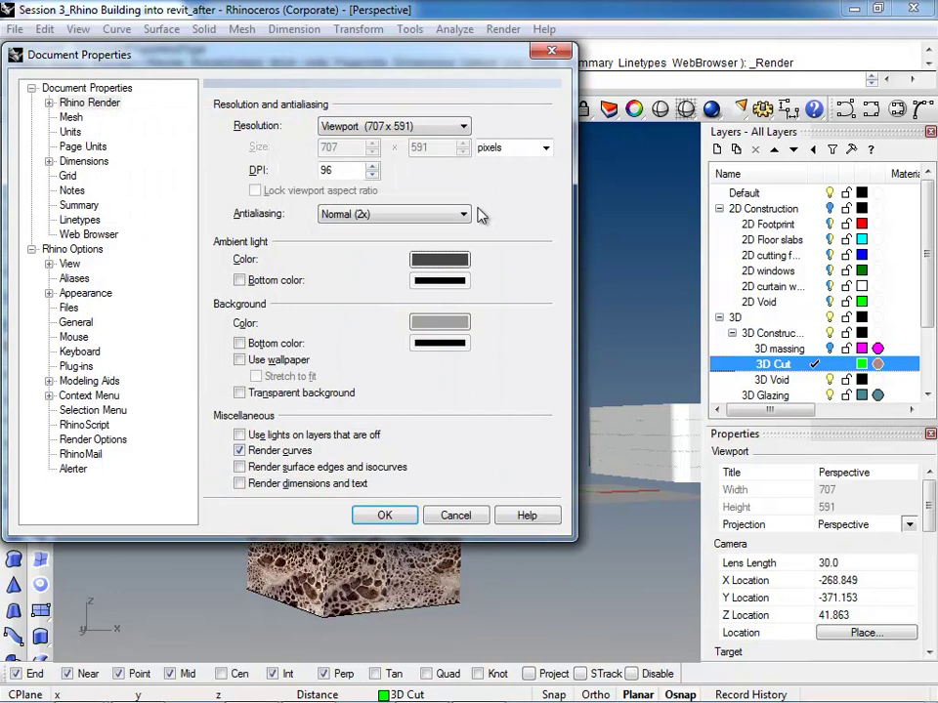
left_click(454, 264)
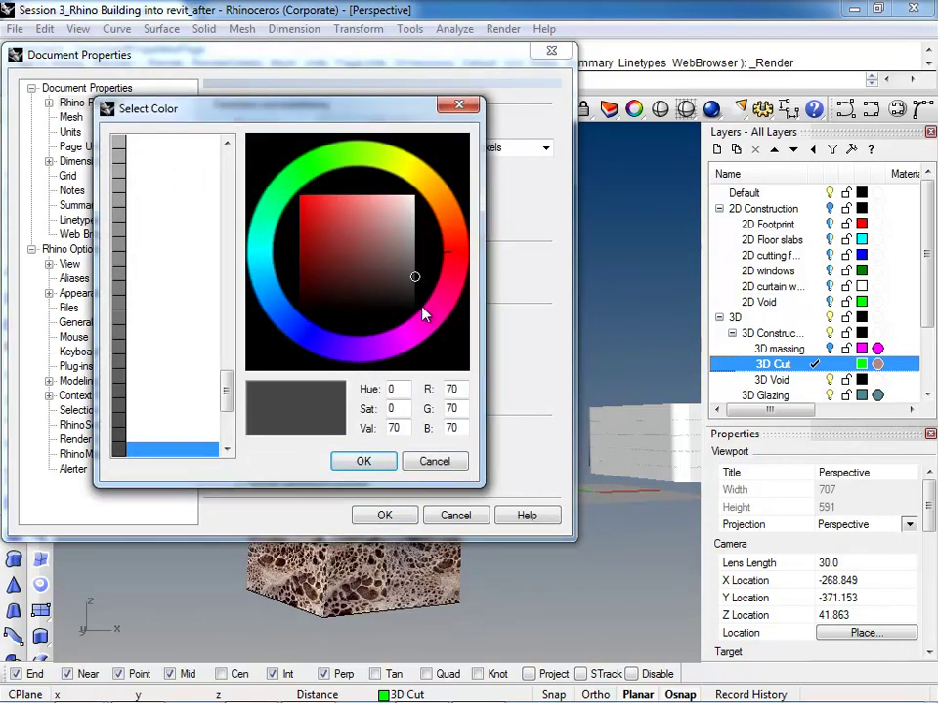
left_click(363, 461)
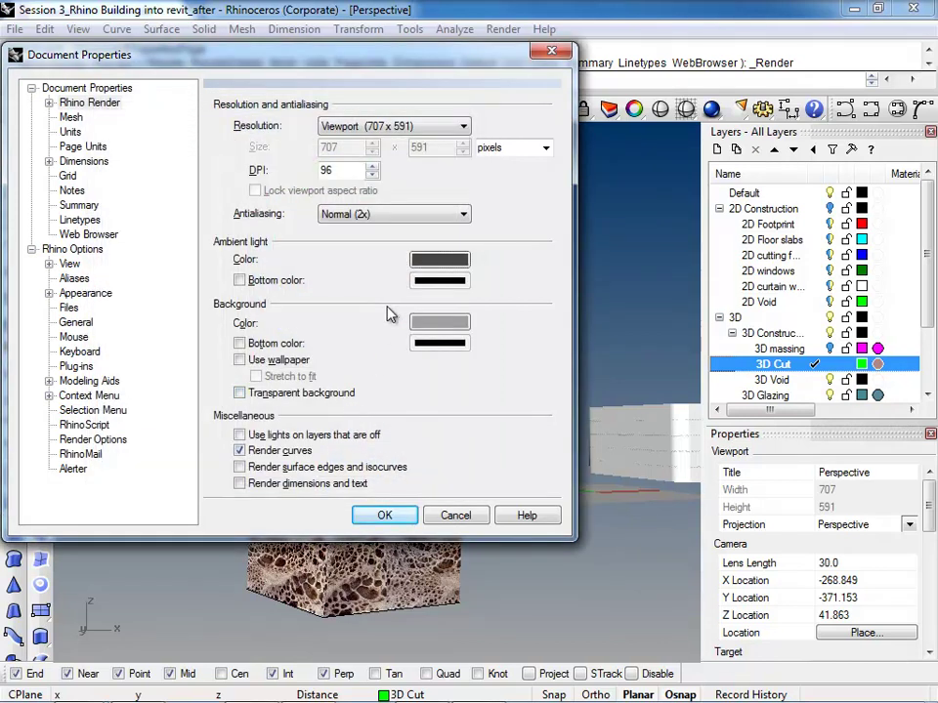
left_click(382, 518)
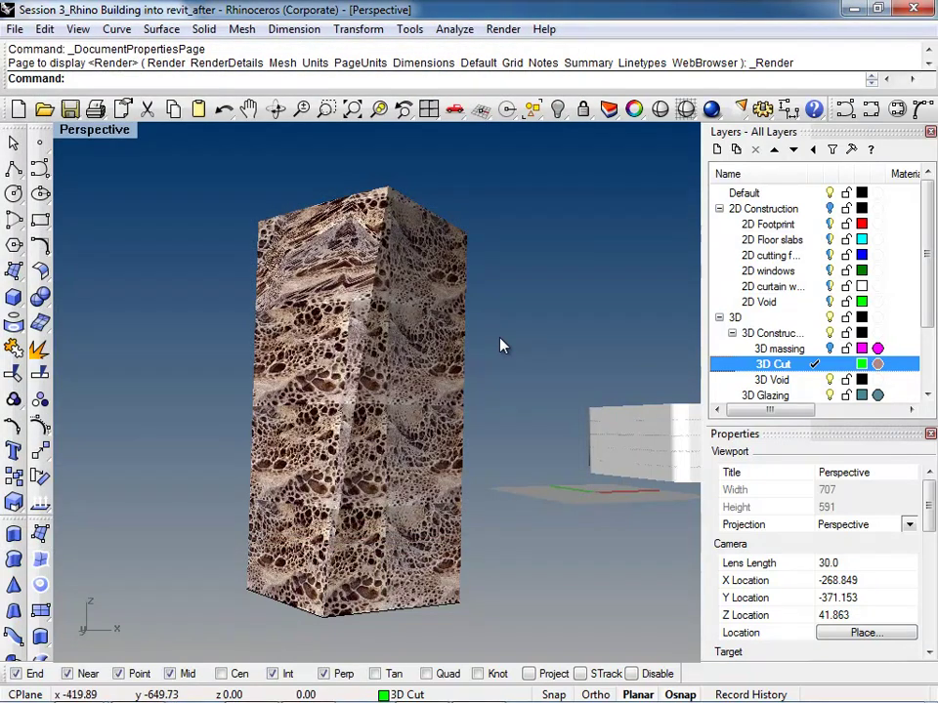
Render the perspective view of the textured tower and close the finished render
type("Render")
key("Return")
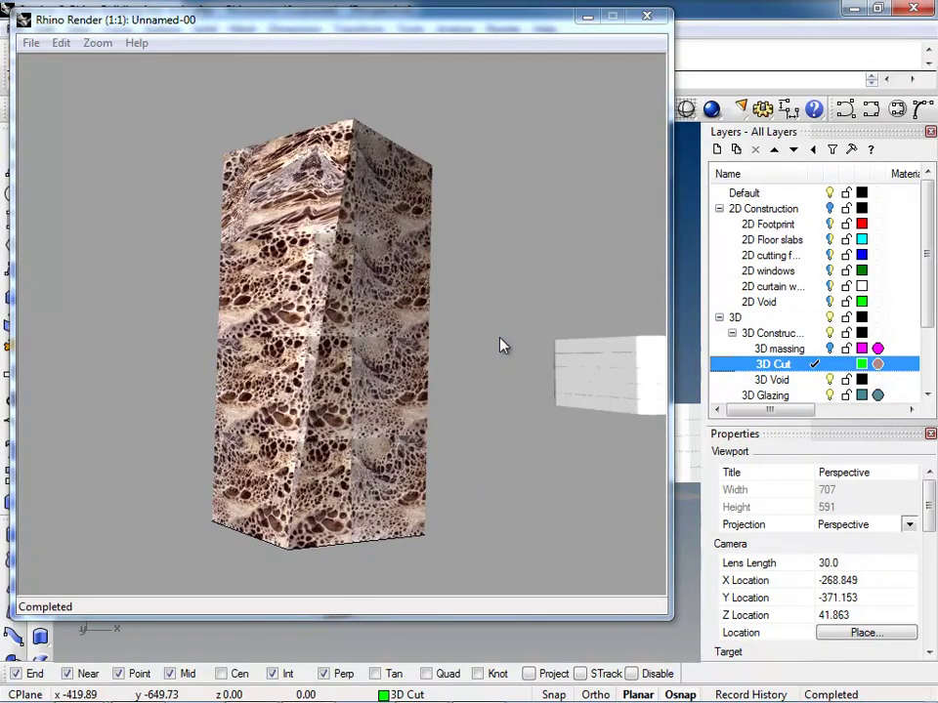
left_click(661, 16)
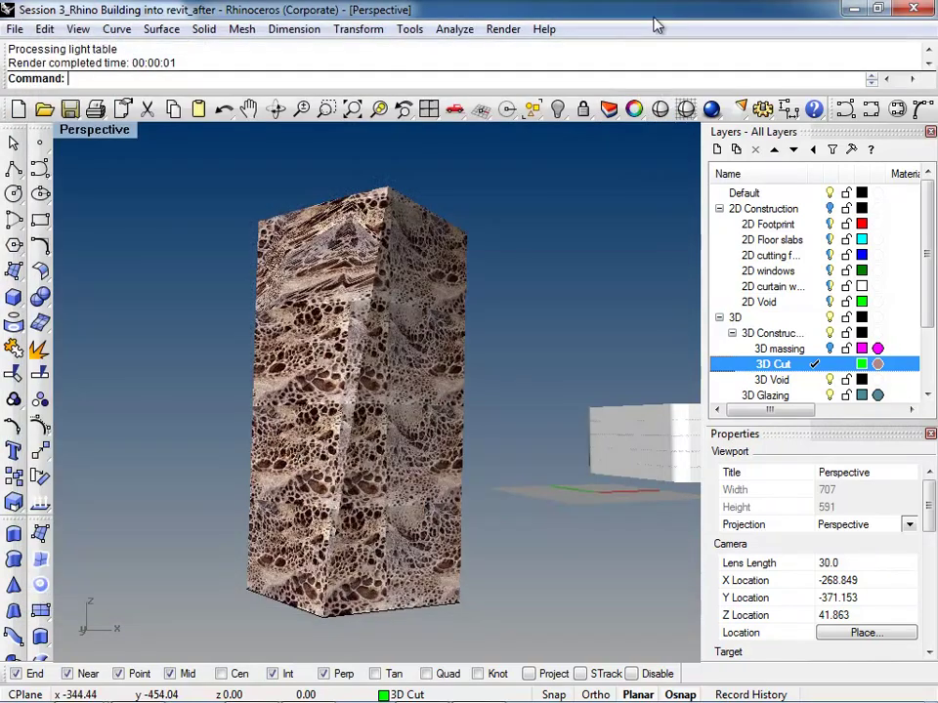
In the render properties, enable a bottom color for the background and make the main background color light blue
left_click(503, 29)
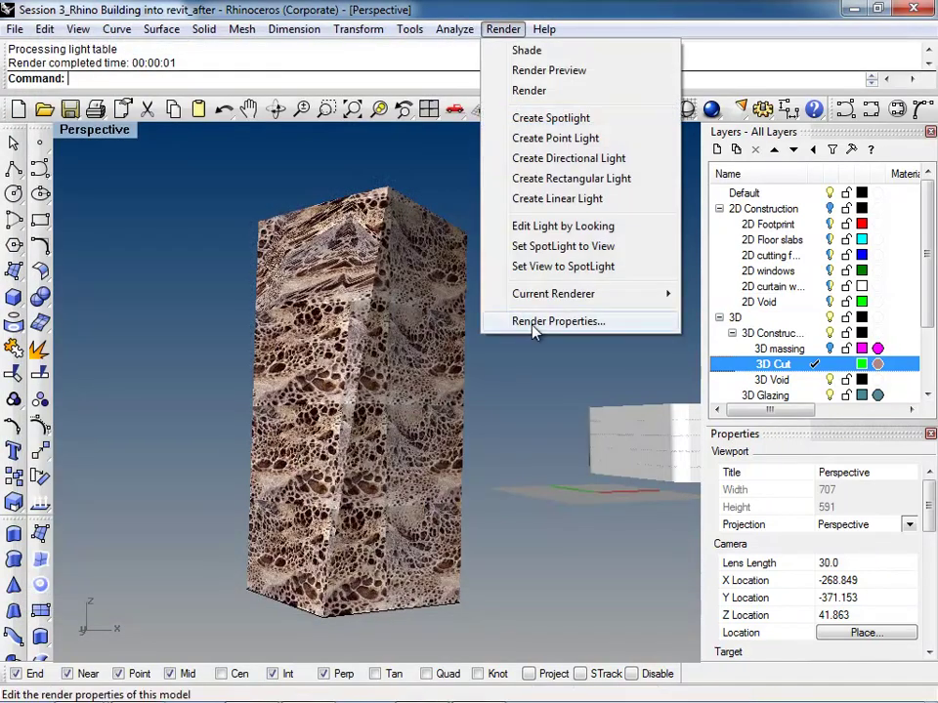
left_click(531, 323)
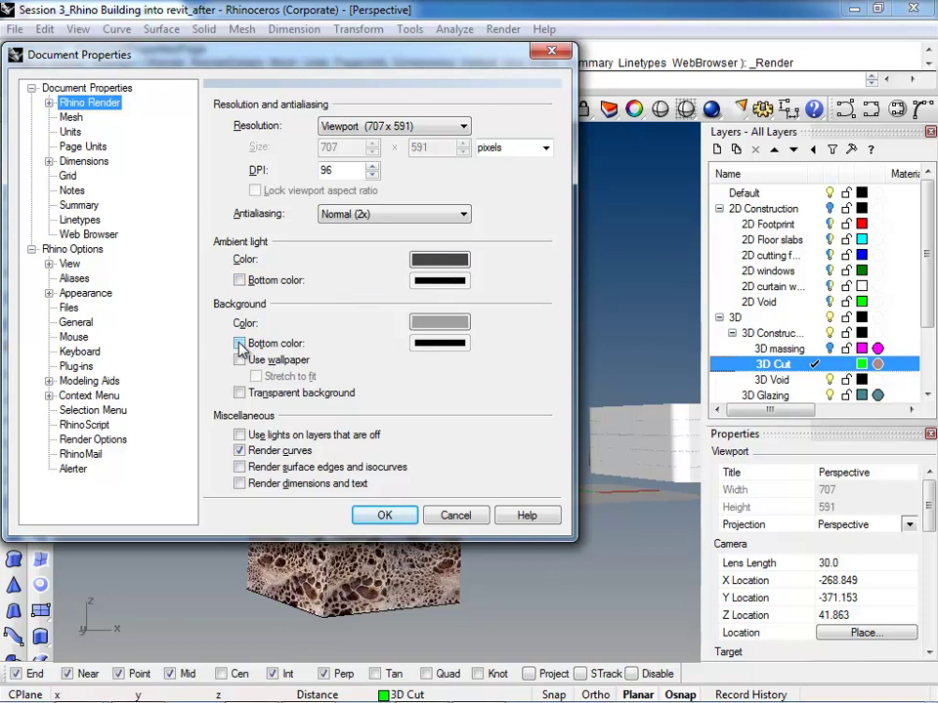
left_click(241, 343)
left_click(450, 324)
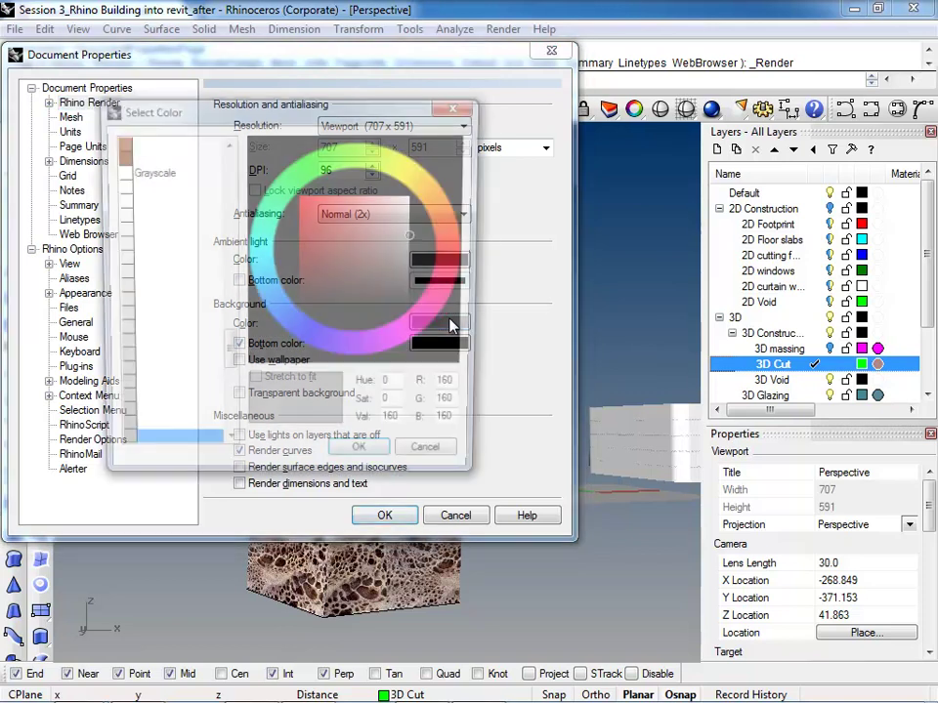
left_click(284, 308)
left_click_drag(347, 207, 335, 202)
left_click(362, 457)
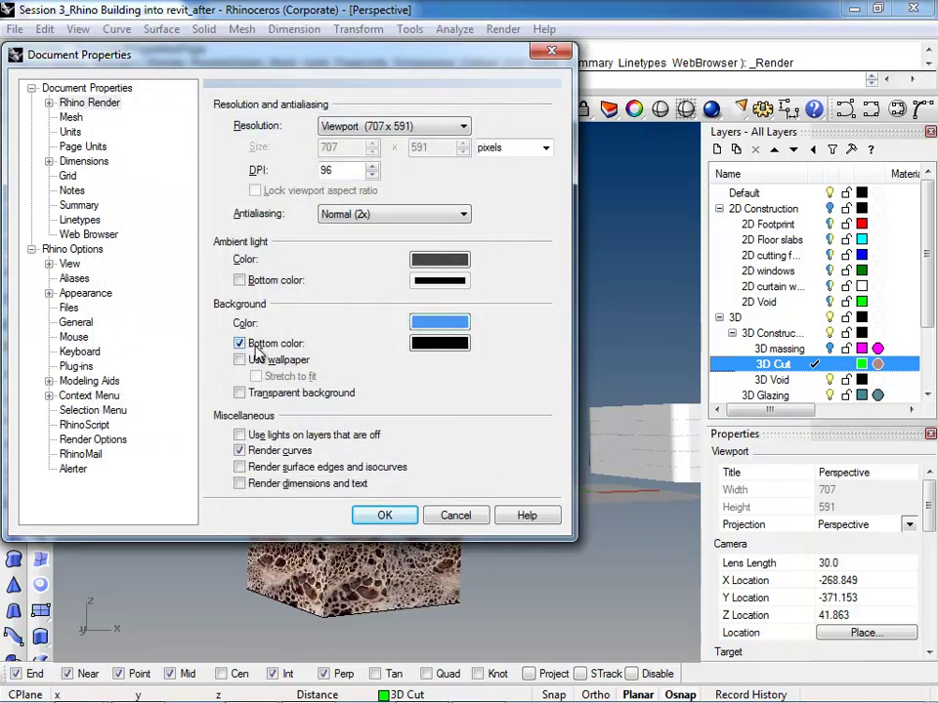
Set the background's bottom color to White and apply the render properties
left_click(434, 344)
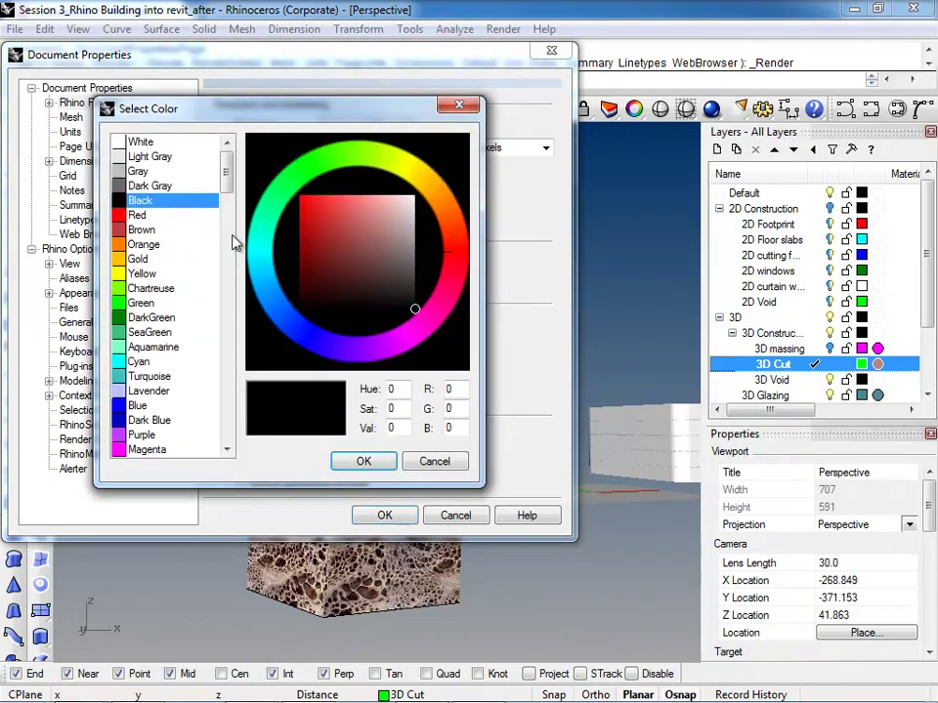
left_click(137, 143)
left_click(369, 461)
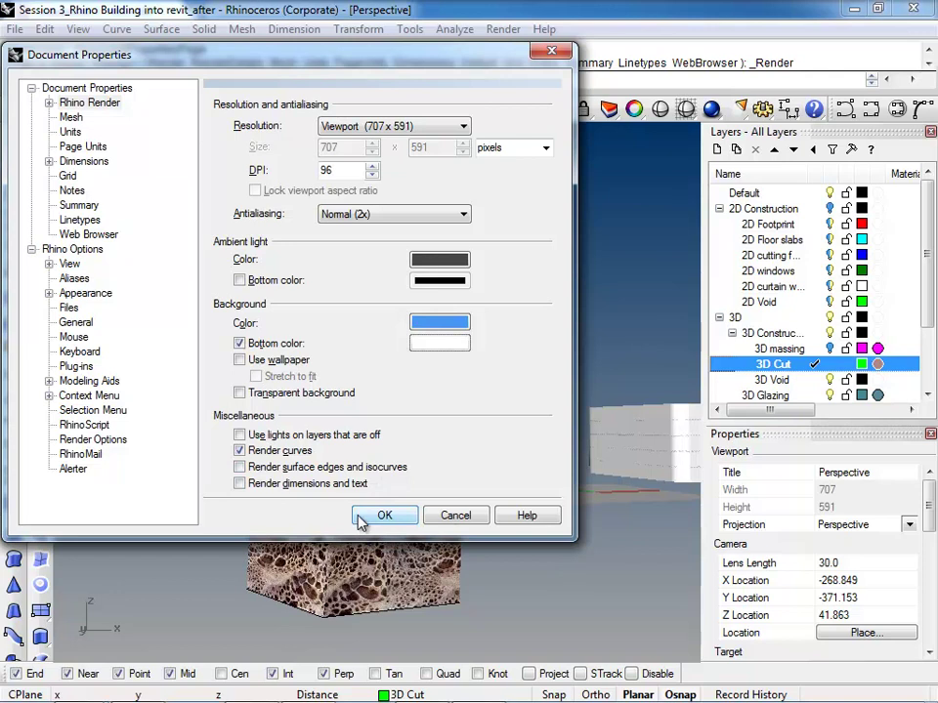
left_click(360, 520)
right_click_drag(369, 519, 385, 529)
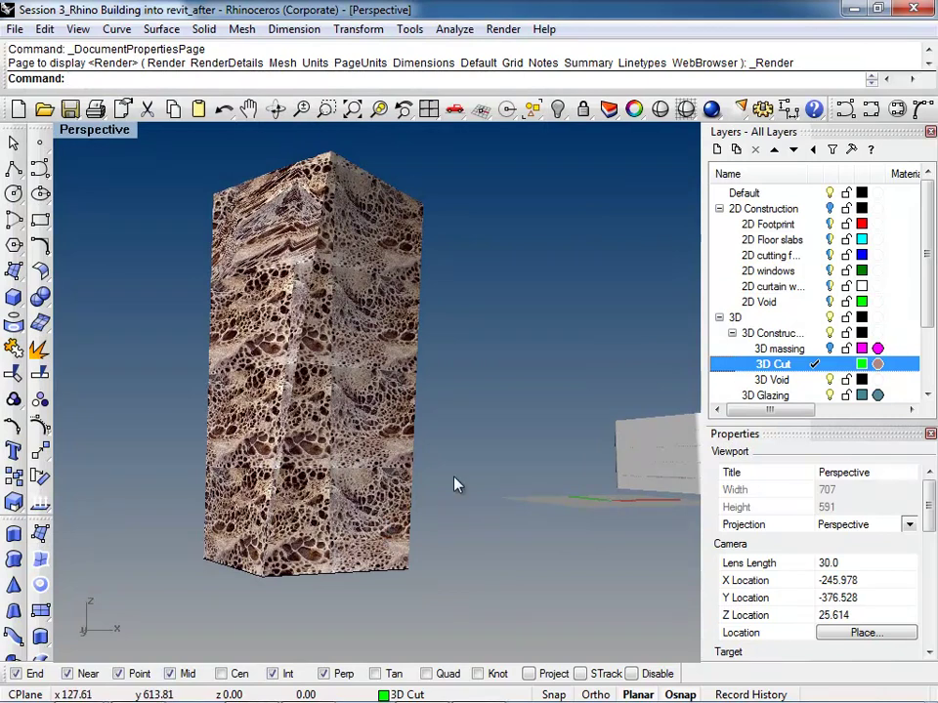
Change the ambient light color in the render properties to a lighter gray
left_click(515, 29)
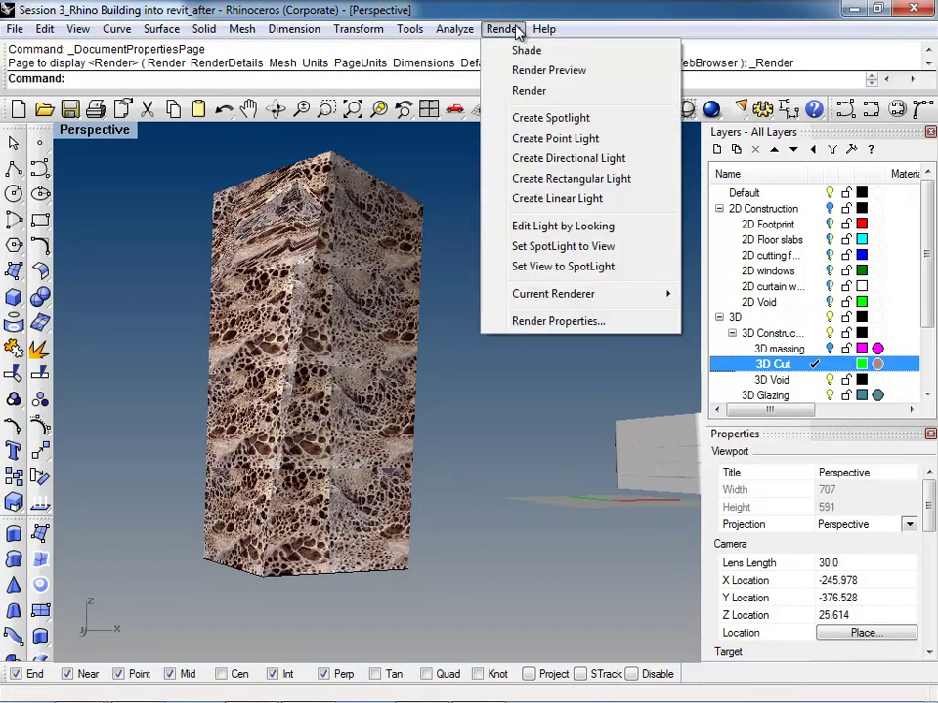
left_click(547, 331)
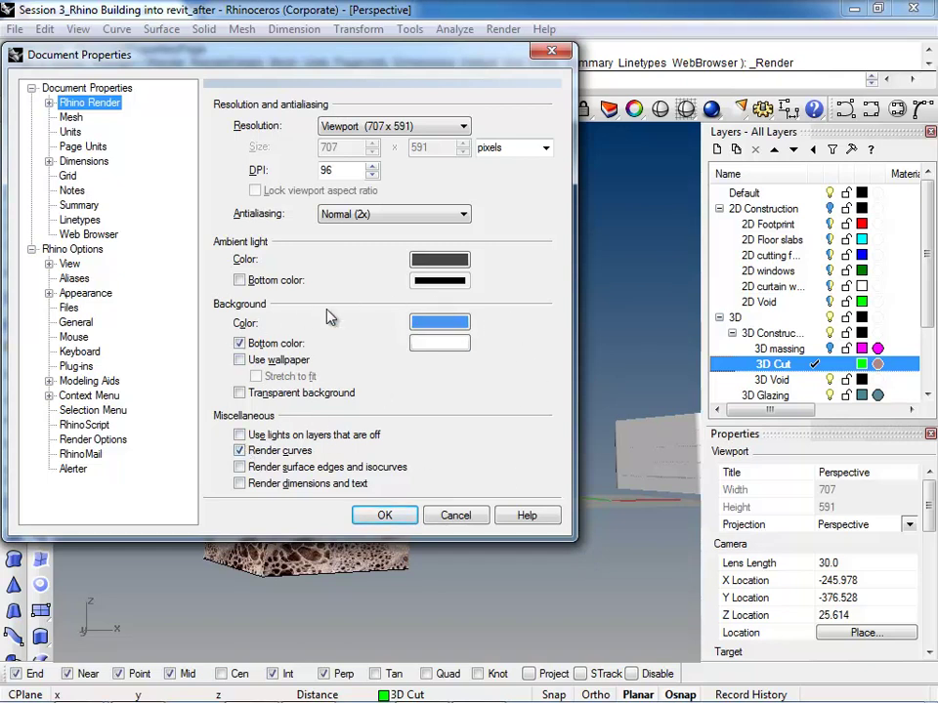
left_click(458, 262)
left_click_drag(414, 280, 415, 259)
left_click(363, 461)
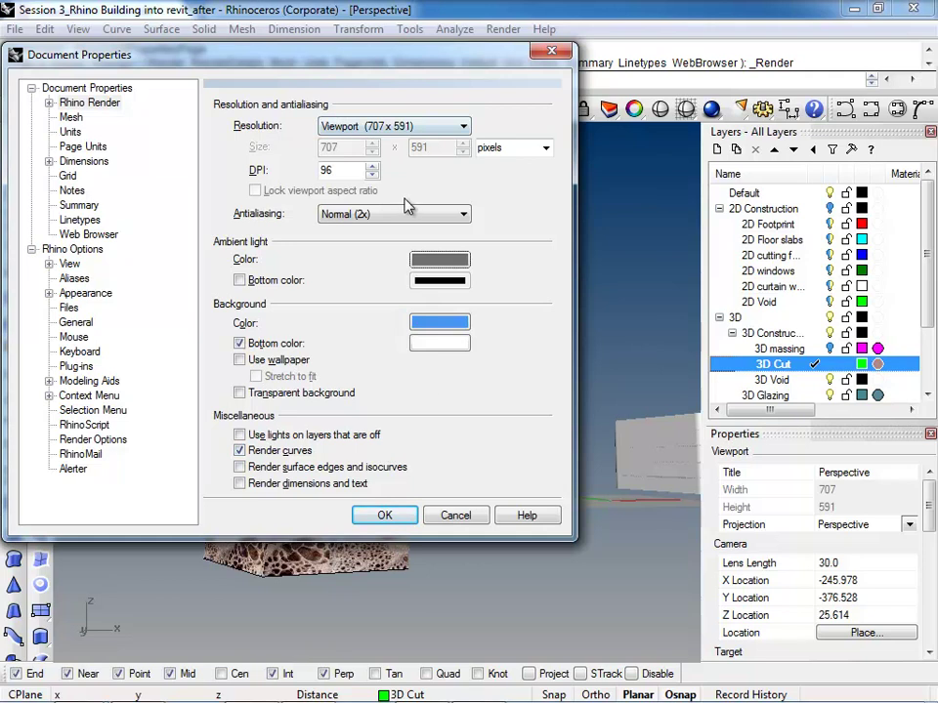
Set the render DPI to 150 and apply the render properties
left_click_drag(360, 170, 270, 167)
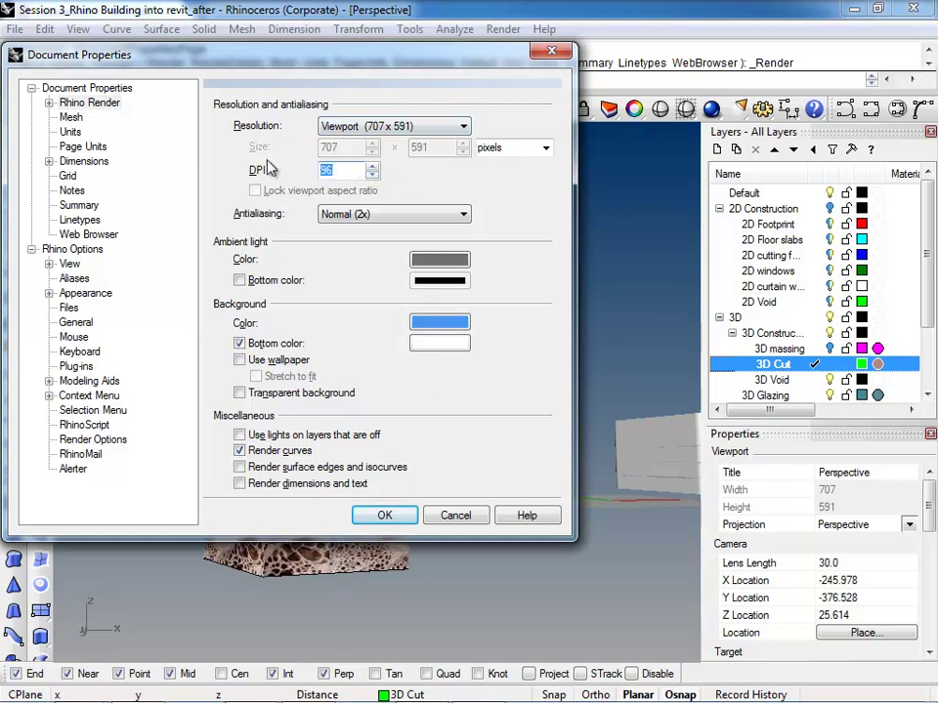
type("150")
left_click(372, 522)
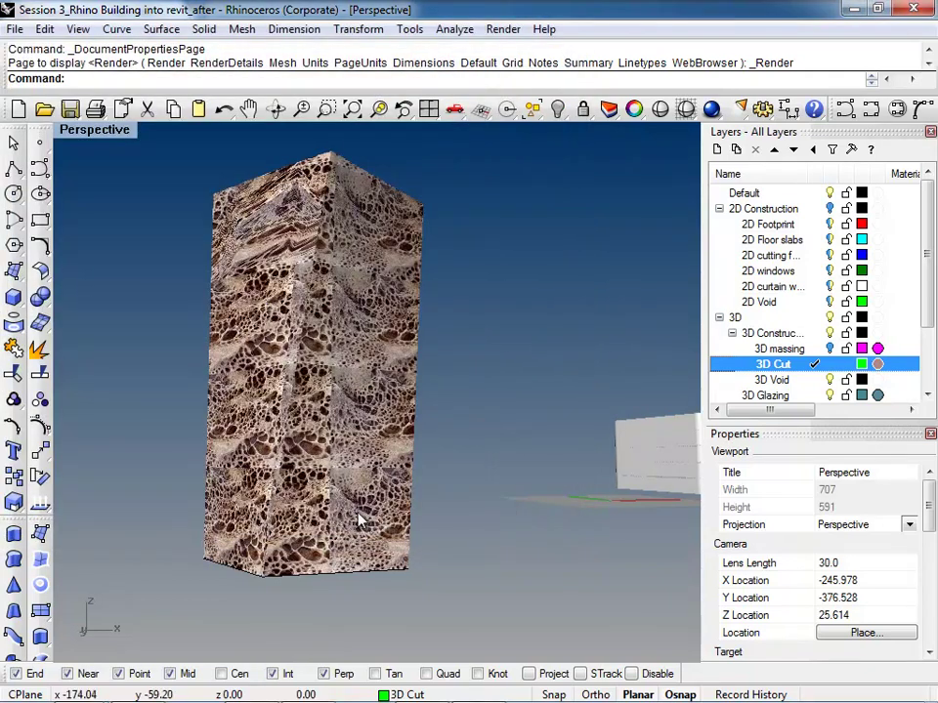
Render the perspective view of the textured tower from a low angle and close the finished render
right_click_drag(356, 521, 427, 393)
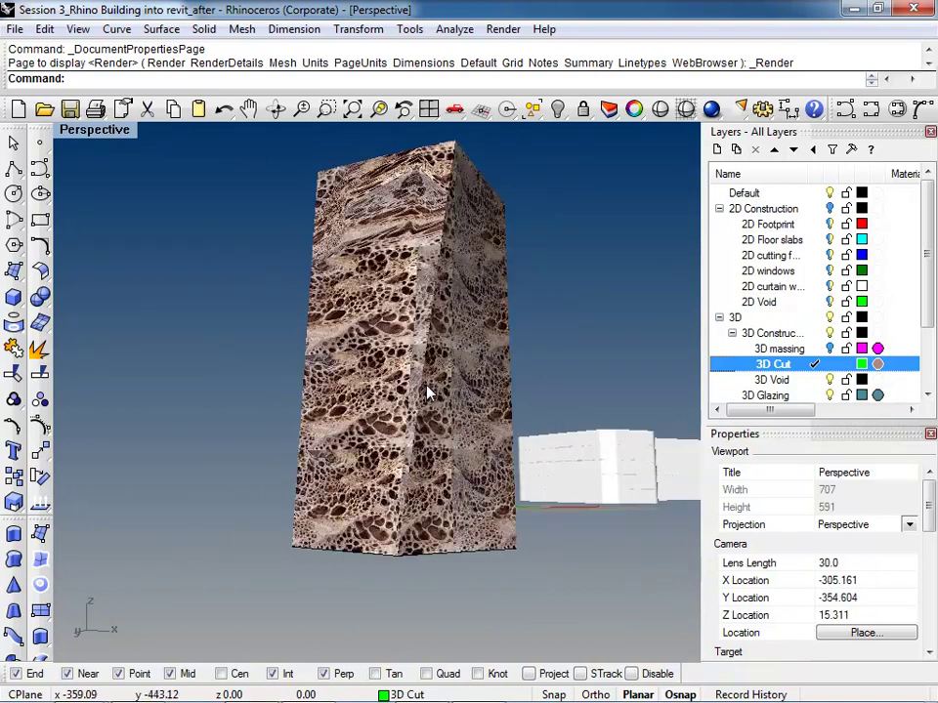
type("Render")
key("Return")
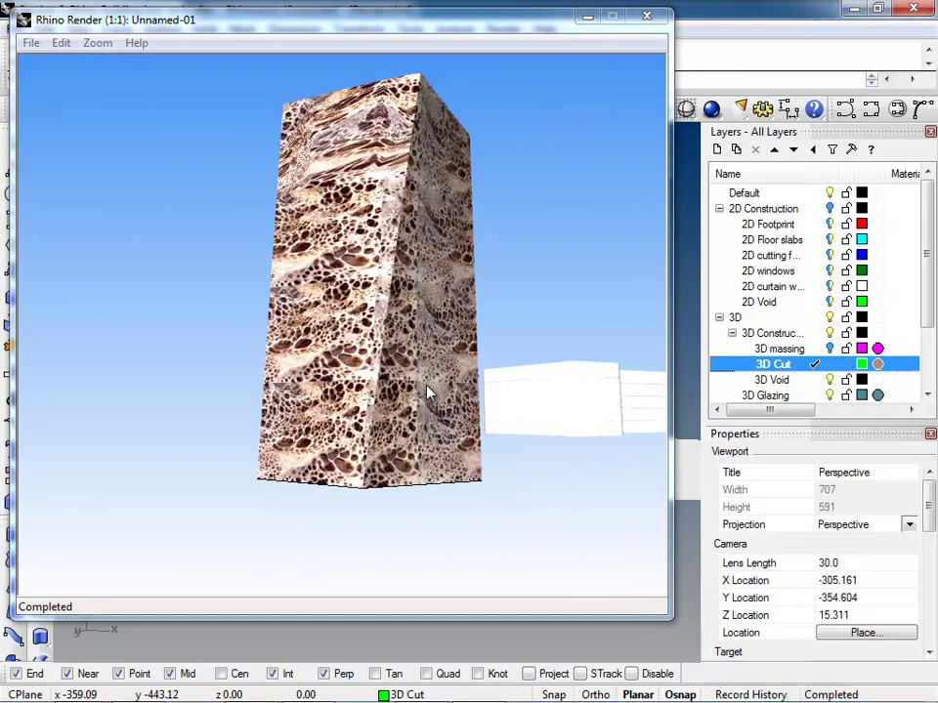
left_click(647, 18)
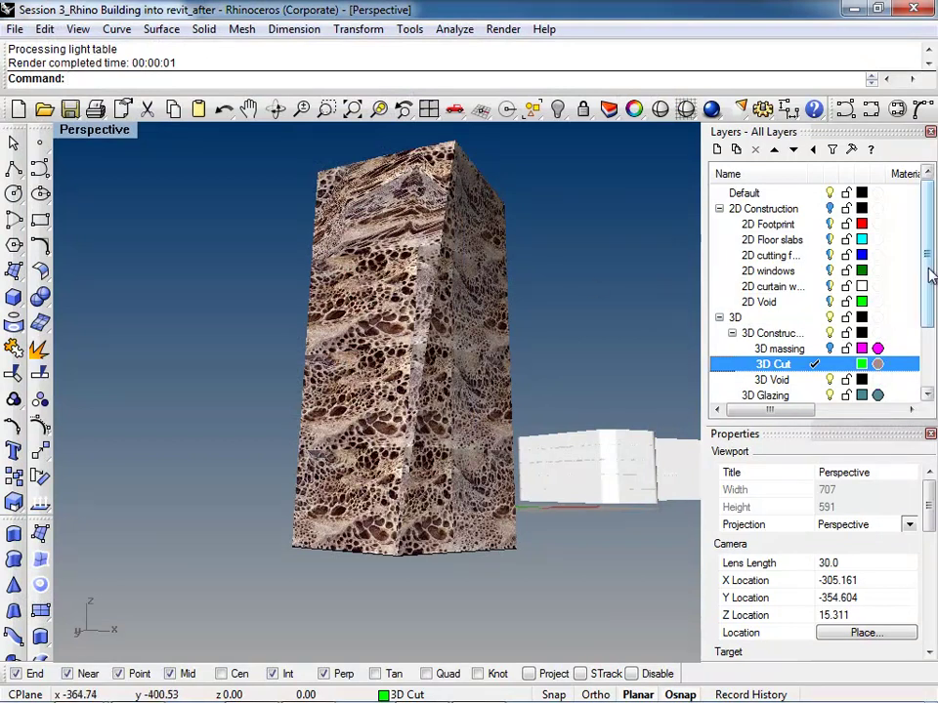
Create a new top-level layer named lights below the 3D layers and make it the current layer
left_click_drag(931, 277, 921, 377)
left_click(765, 380)
left_click(717, 151)
type("lights")
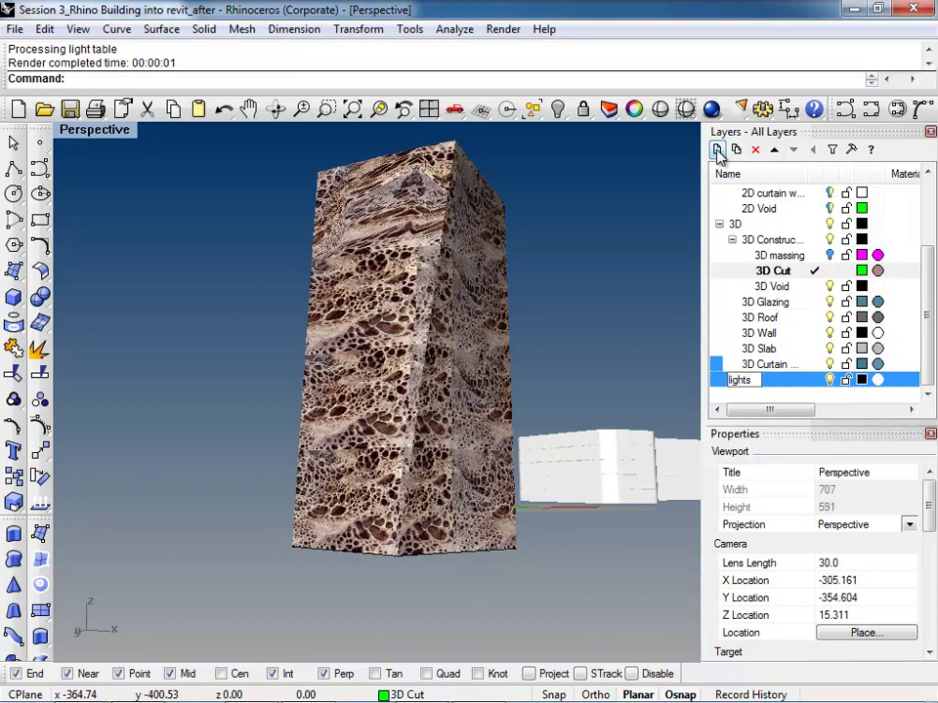
left_click(801, 387)
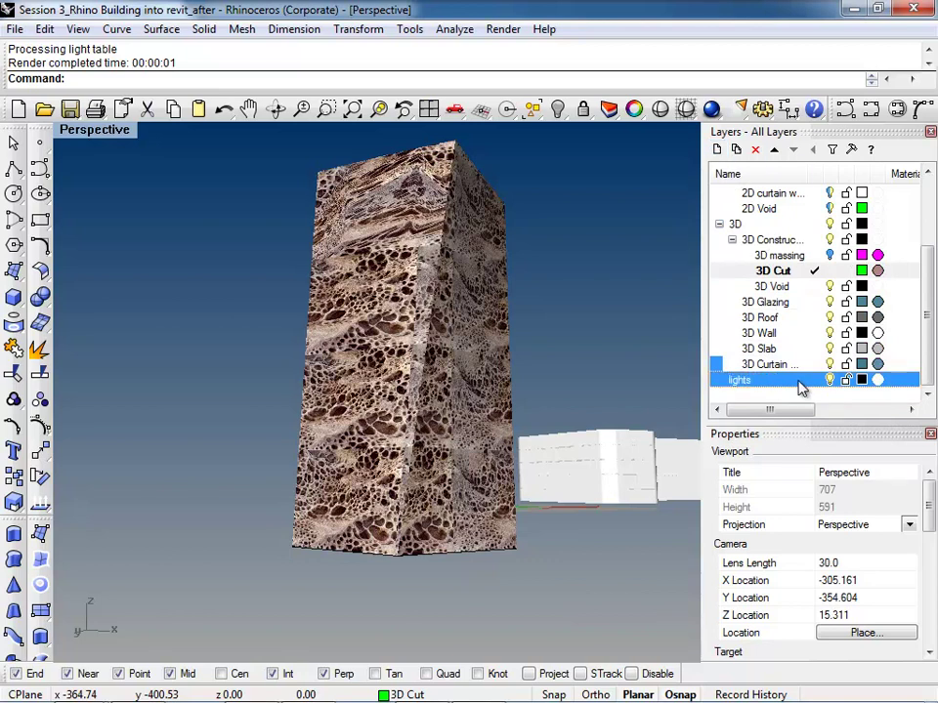
left_click(809, 383)
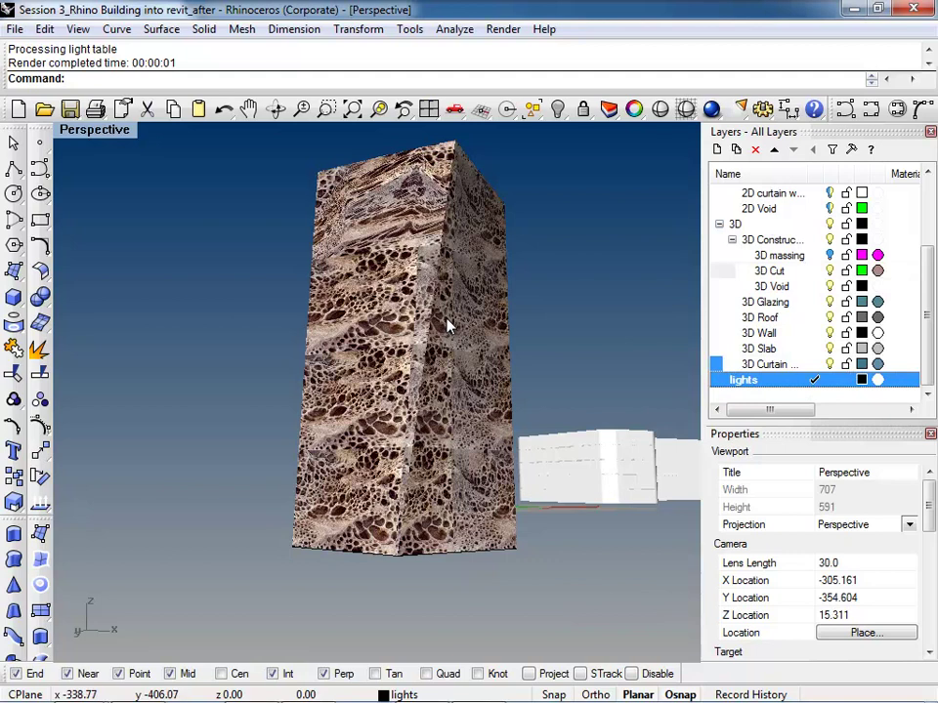
Save the model and switch the perspective viewport to Shaded display
key("ctrl+s")
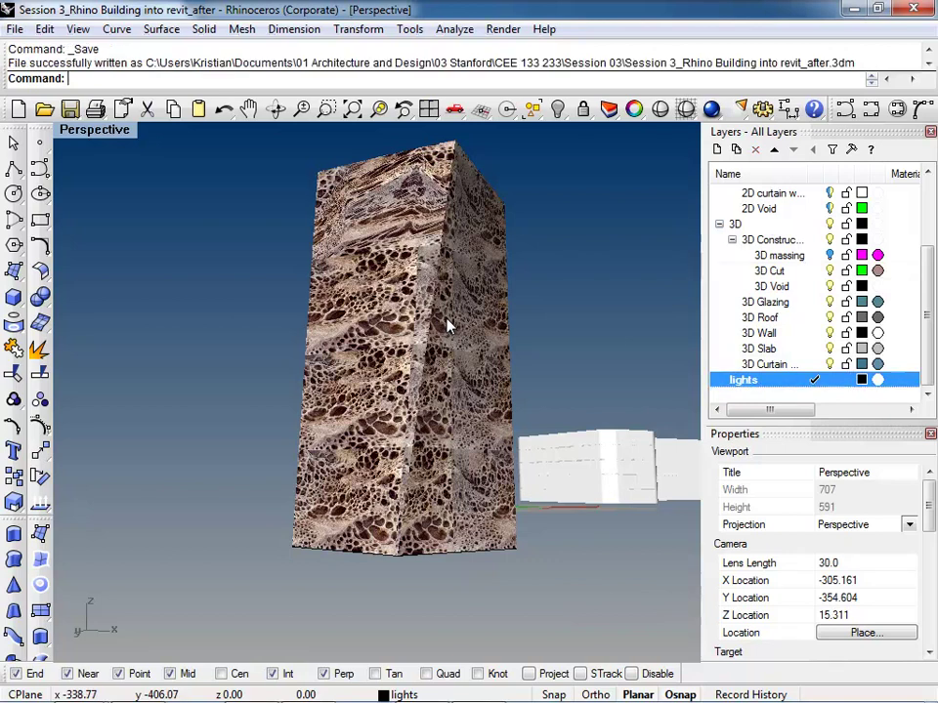
key("ctrl+alt+s")
mouse_move(425, 280)
right_mouse_down()
mouse_move(410, 331)
mouse_move(386, 311)
right_mouse_up()
left_click(93, 129)
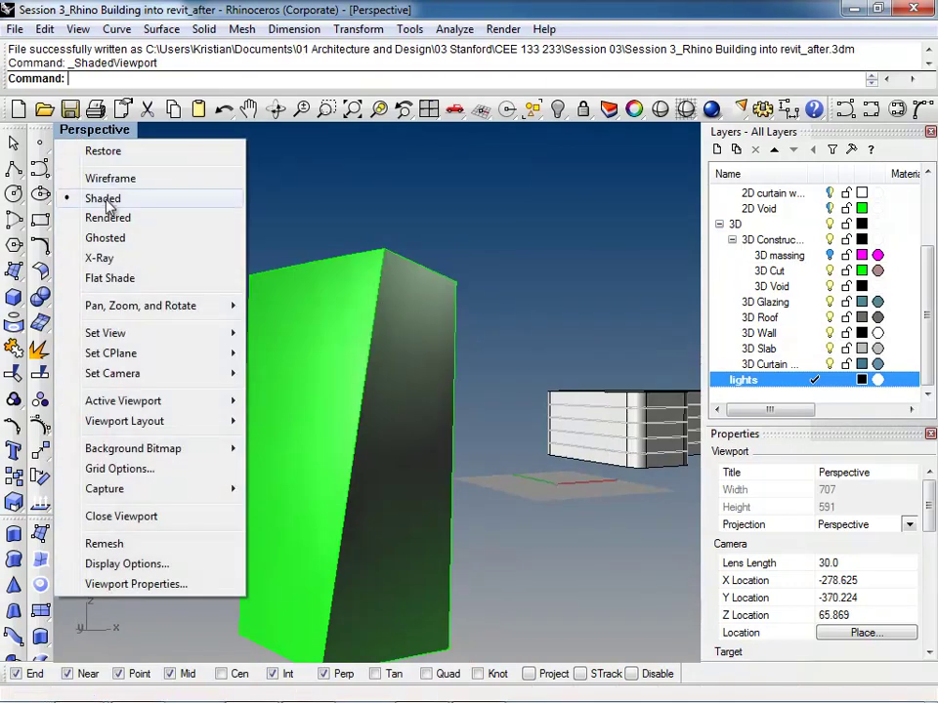
left_click(105, 197)
right_click_drag(431, 362, 420, 326)
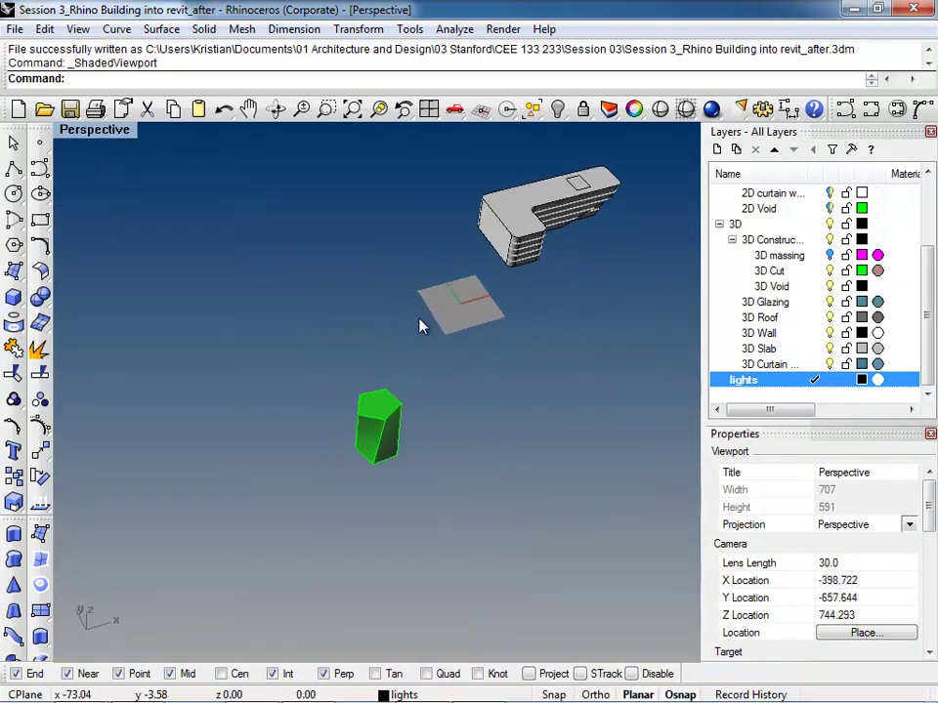
Add a directional light aimed at the green tower's base corner, starting from a ground point well away from the tower
type("rectionalLight")
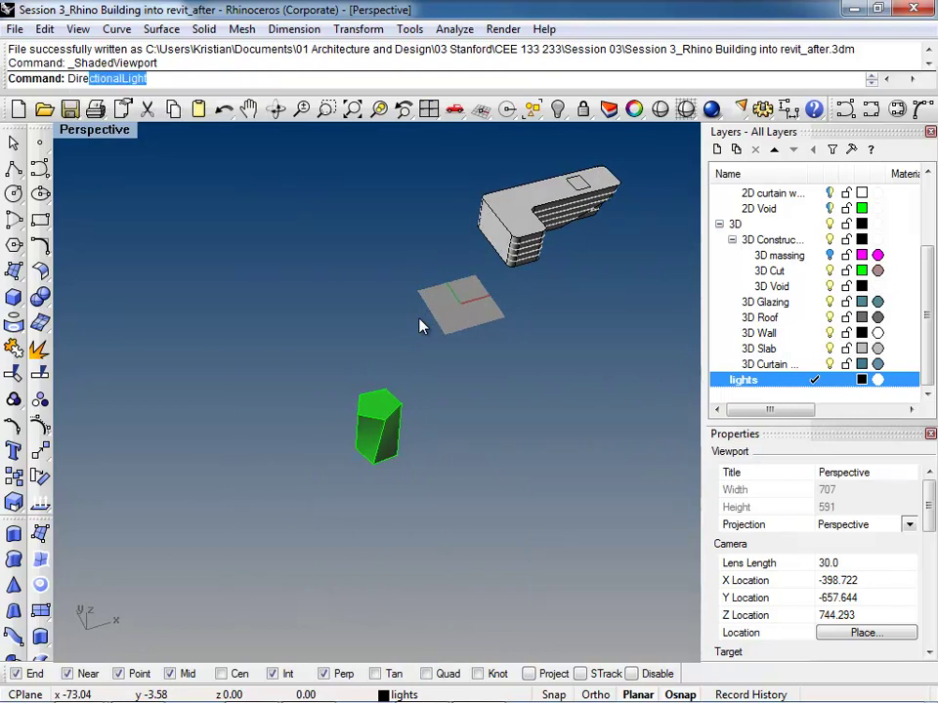
key("Return")
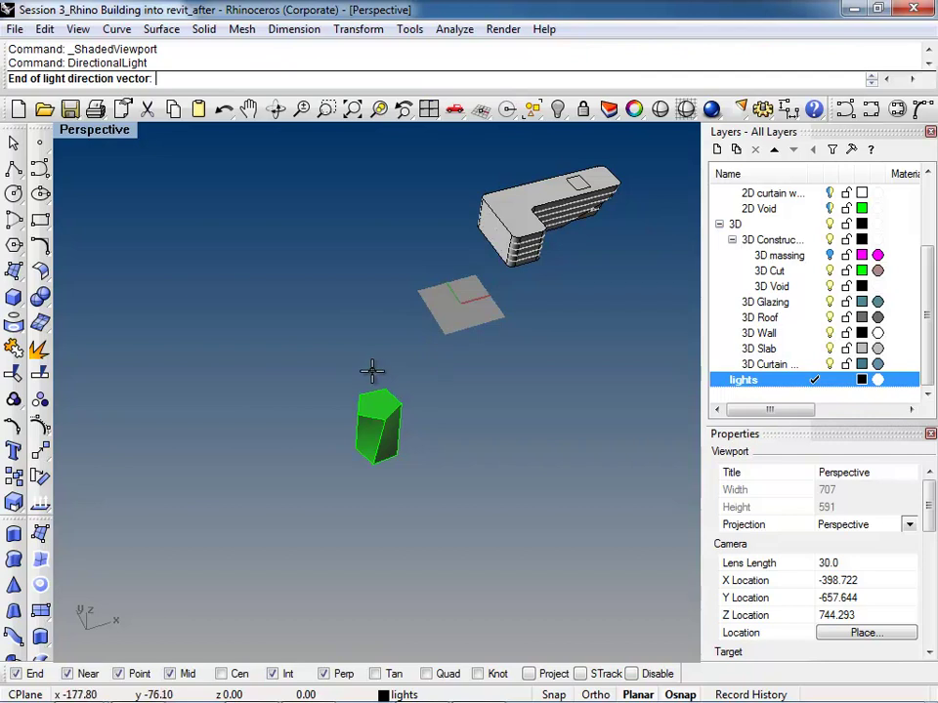
scroll(356, 430, "down", 3)
right_click_drag(353, 441, 398, 383)
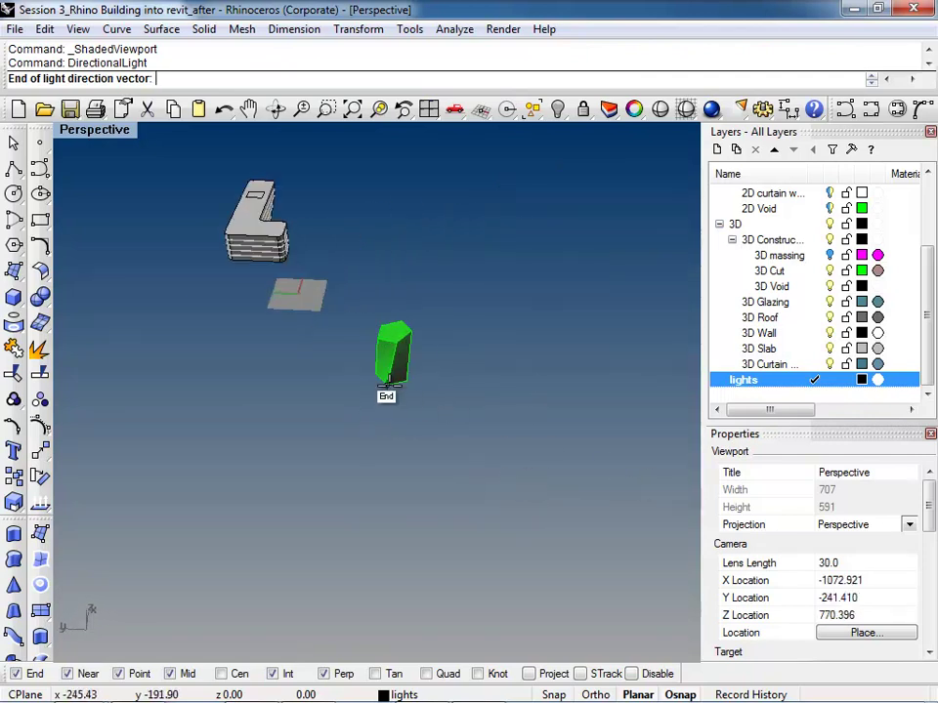
left_click(408, 383)
scroll(570, 460, "down", 2)
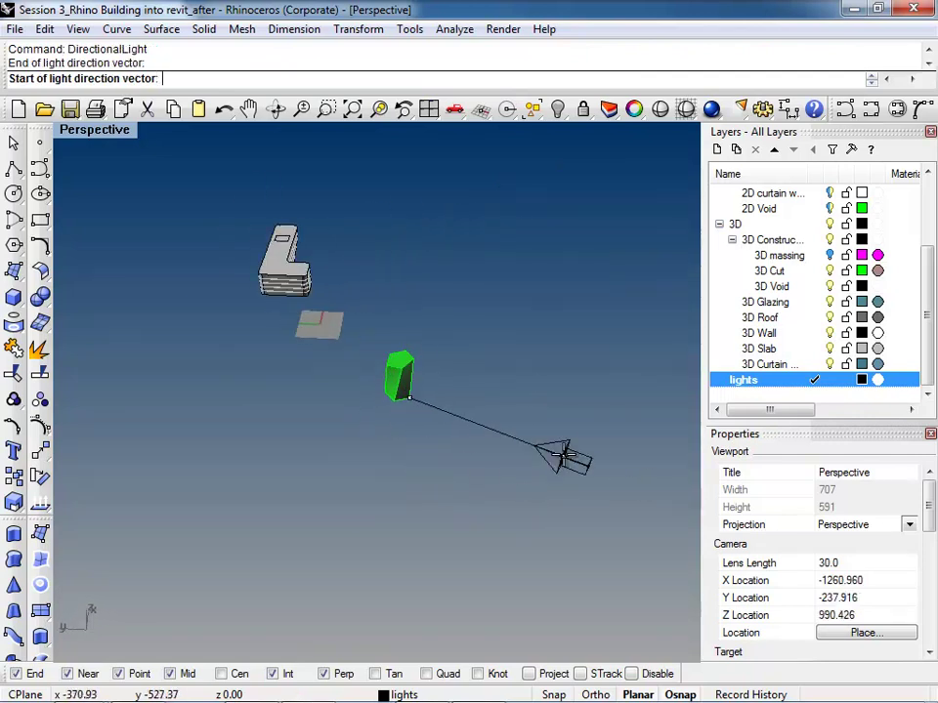
right_click_drag(570, 494, 429, 425)
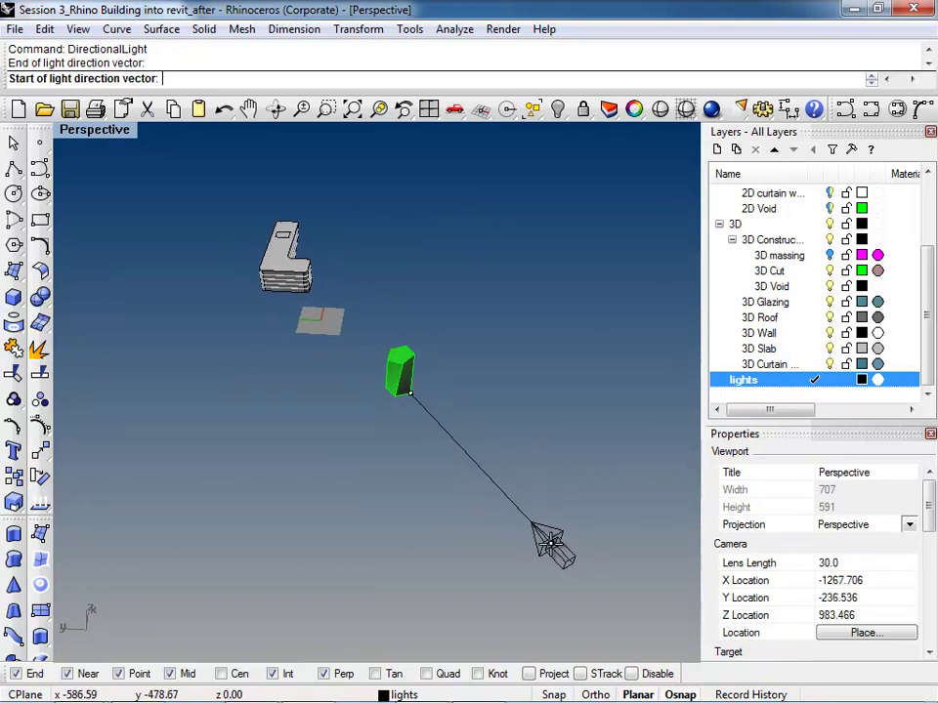
left_click(552, 553)
Turn on the control points of the directional light
right_click_drag(561, 566, 641, 450)
left_click(628, 383)
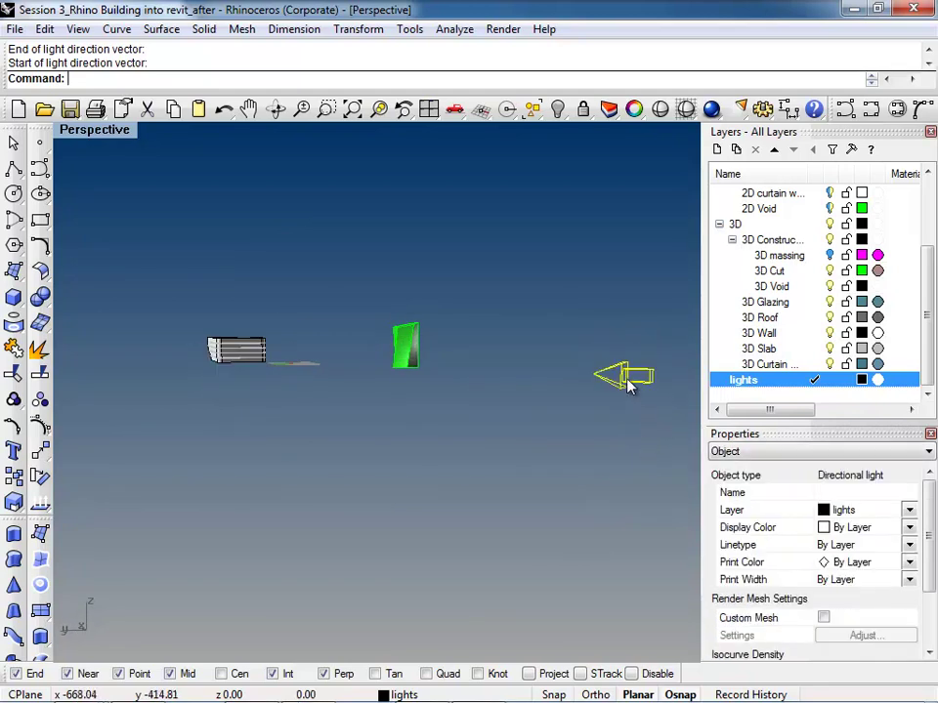
type("nts")
key("Down")
key("Down")
key("Down")
key("Return")
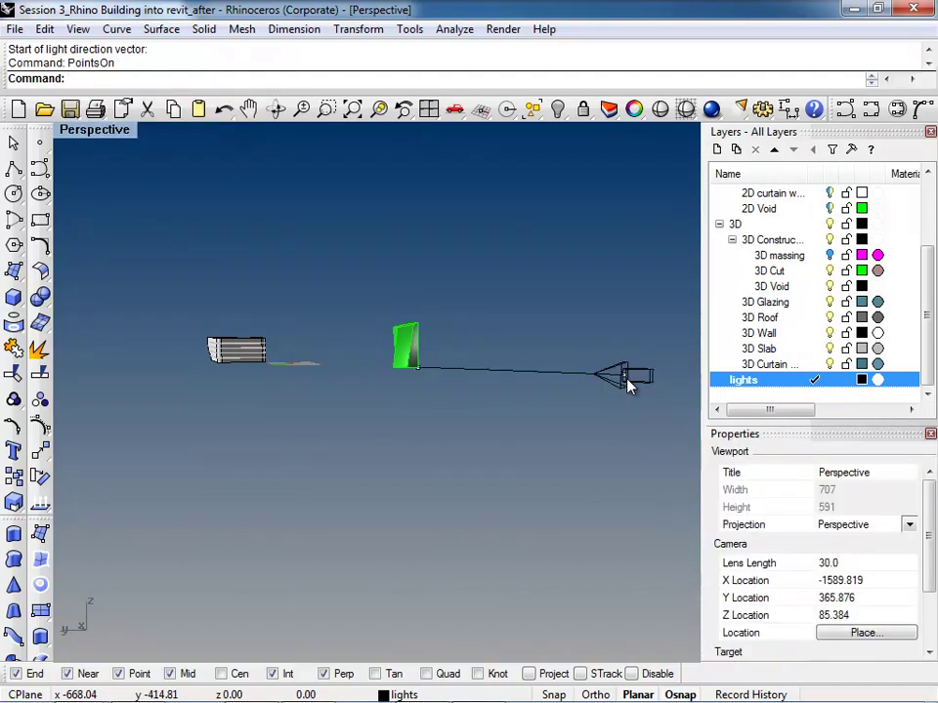
Move the light's start point vertically to high above the tower so that it shines down on the building
mouse_move(628, 383)
left_mouse_down()
mouse_move(628, 270)
mouse_move(629, 339)
mouse_move(634, 313)
mouse_move(621, 378)
left_mouse_up()
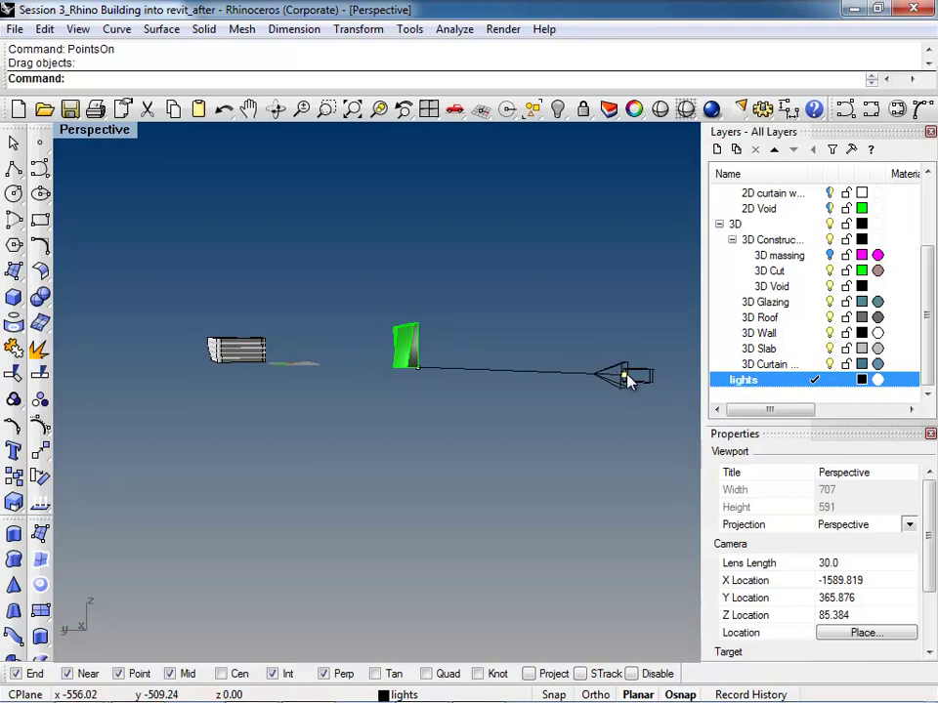
type("M")
key("Return")
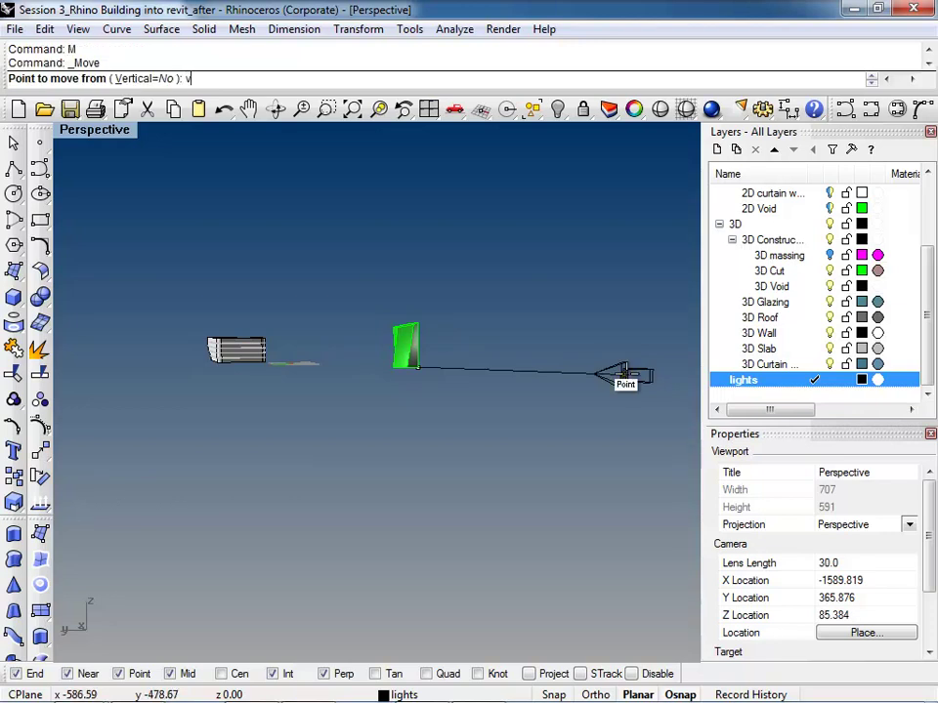
type("v")
key("Return")
left_click(625, 376)
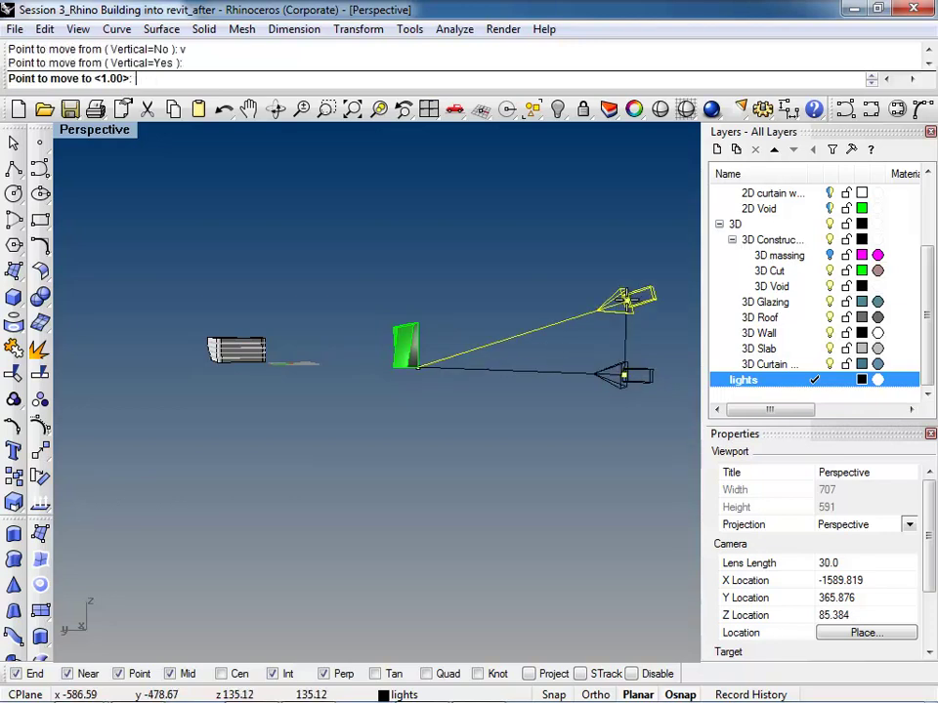
left_click(598, 165)
Lower the shadow intensity of the directional light in its light properties and deselect it
right_click_drag(586, 218, 341, 318)
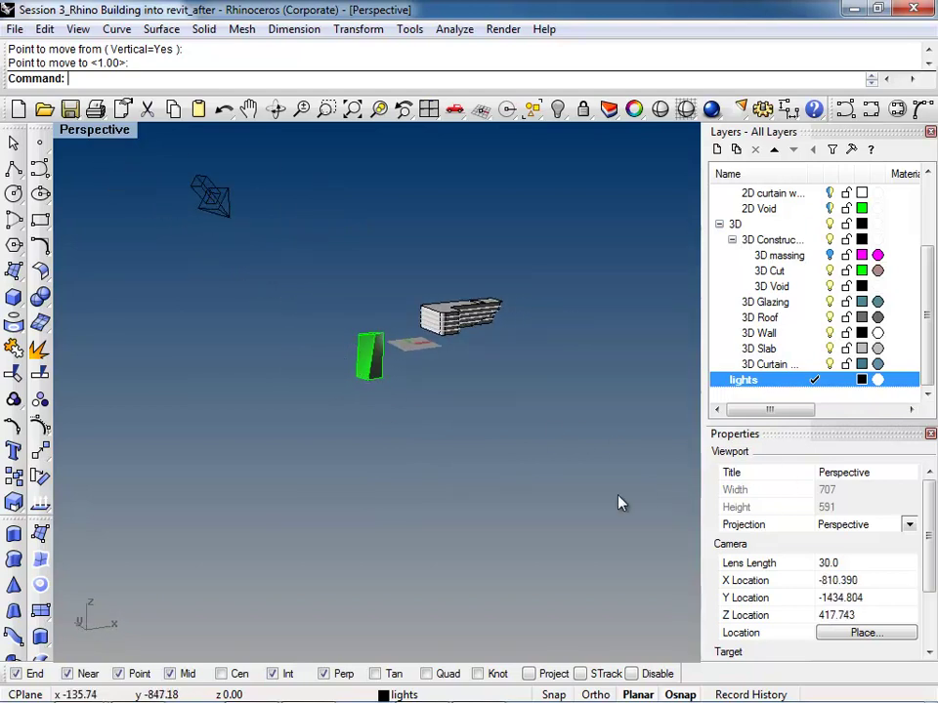
left_click(205, 213)
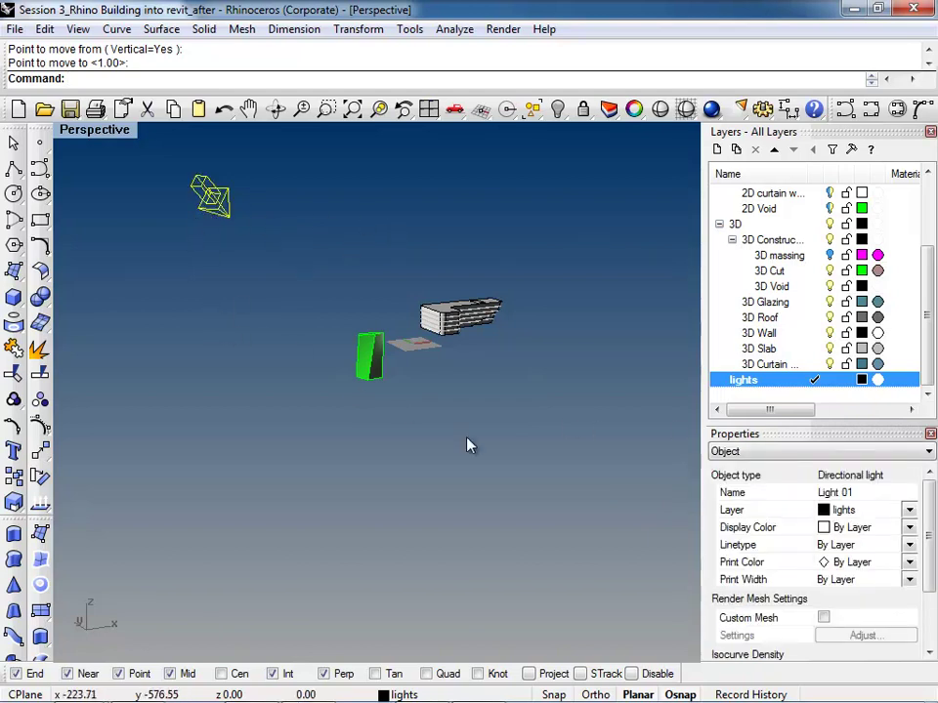
left_click(846, 453)
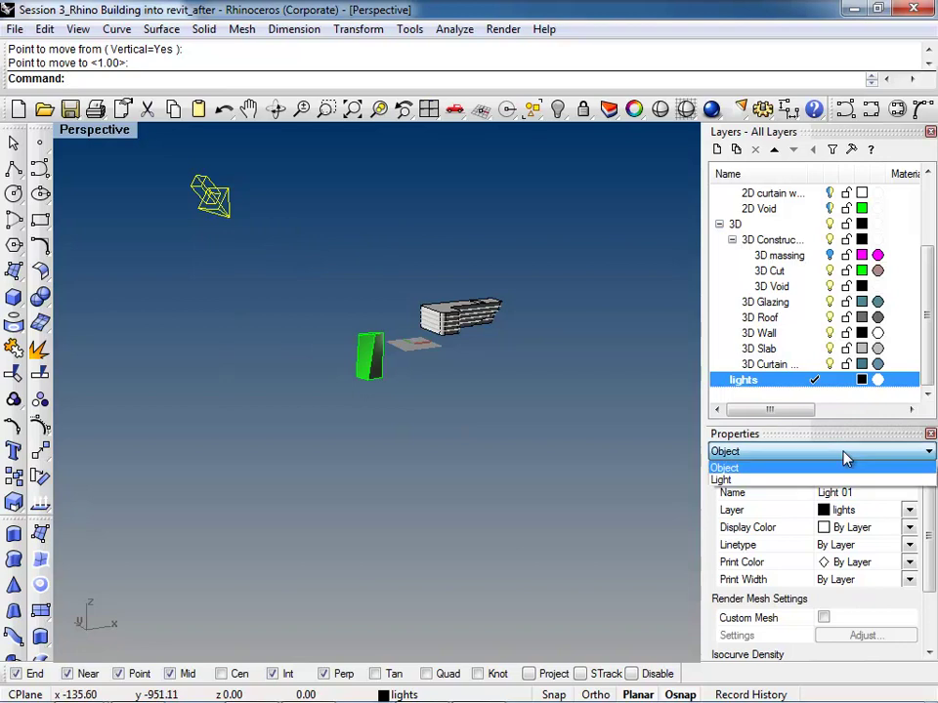
left_click(826, 480)
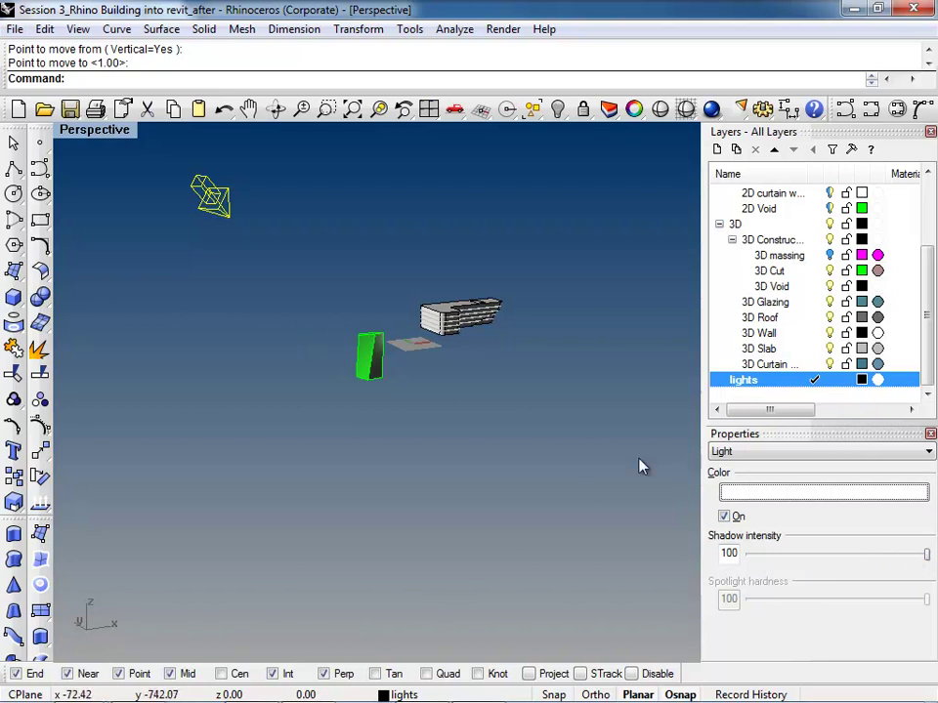
left_click(859, 554)
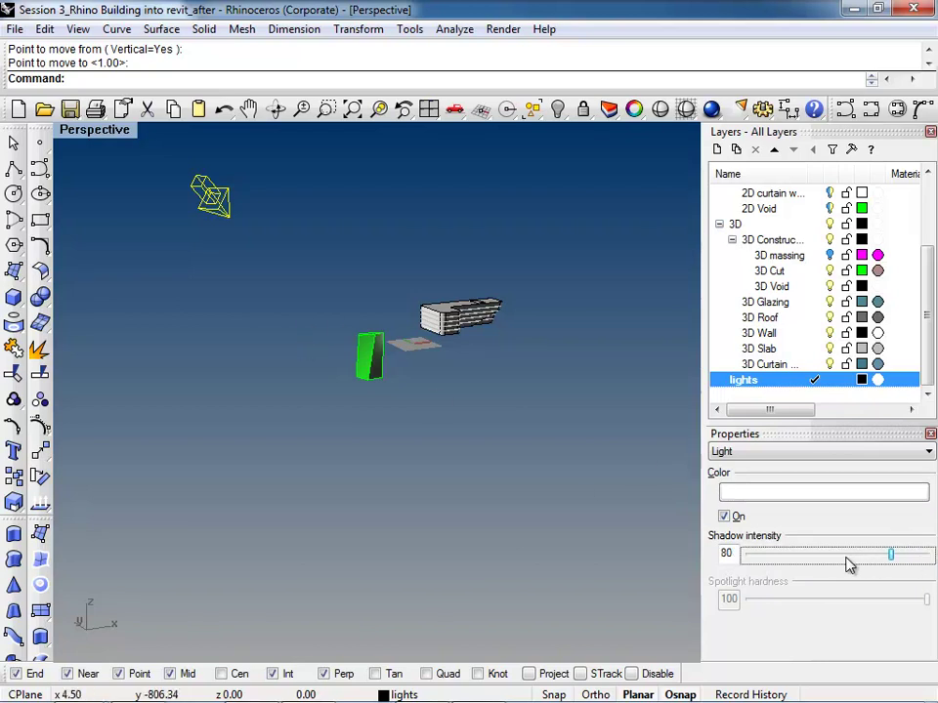
left_click(848, 557)
left_click(588, 494)
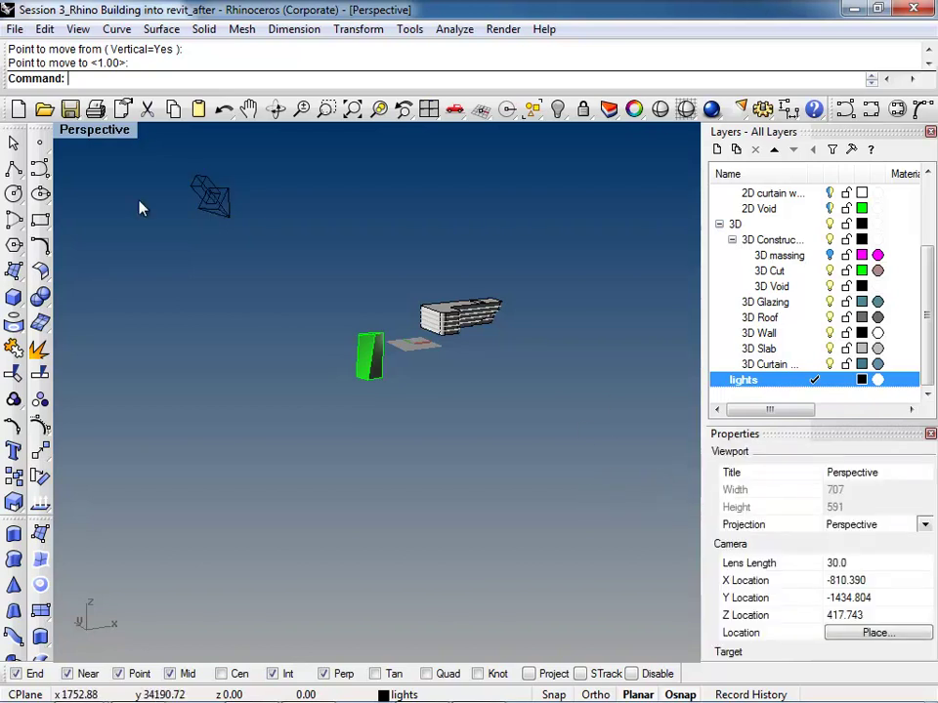
left_click(231, 214)
left_click(252, 348)
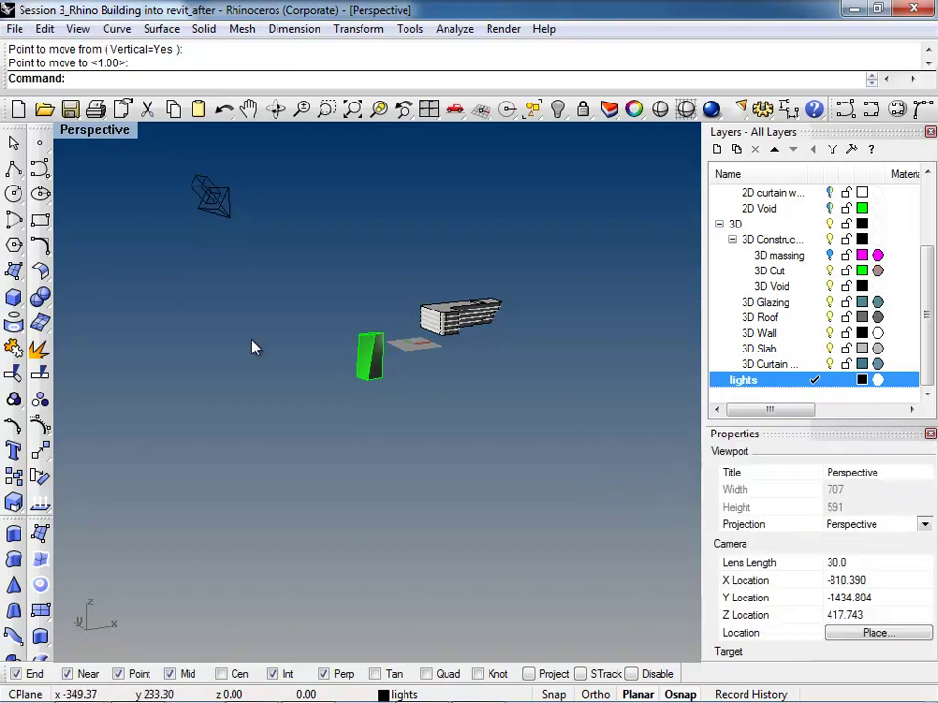
scroll(448, 419, "up", 6)
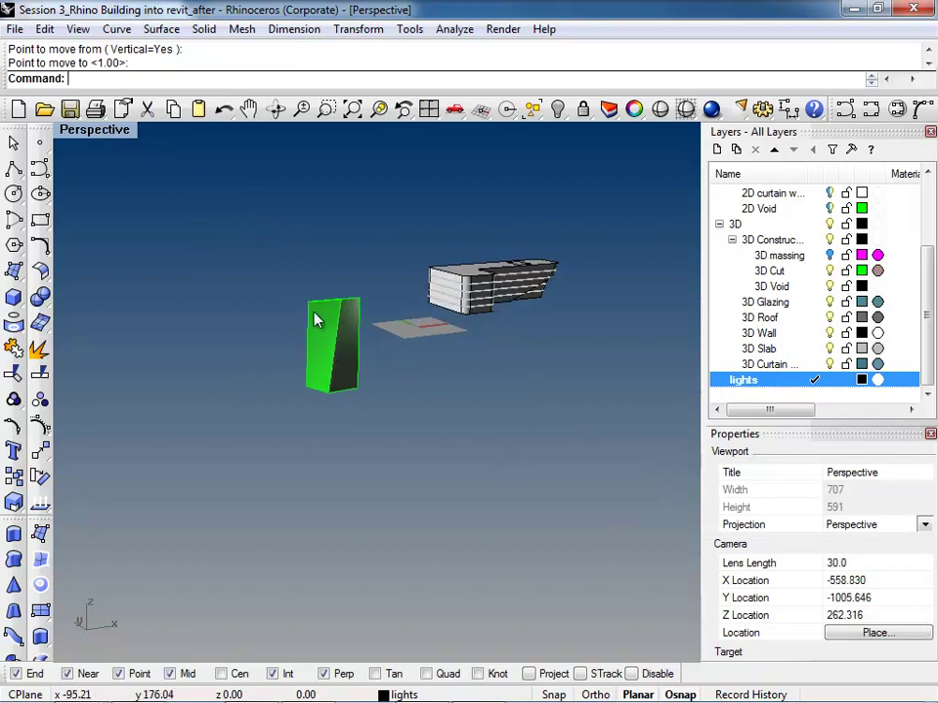
scroll(397, 390, "down", 4)
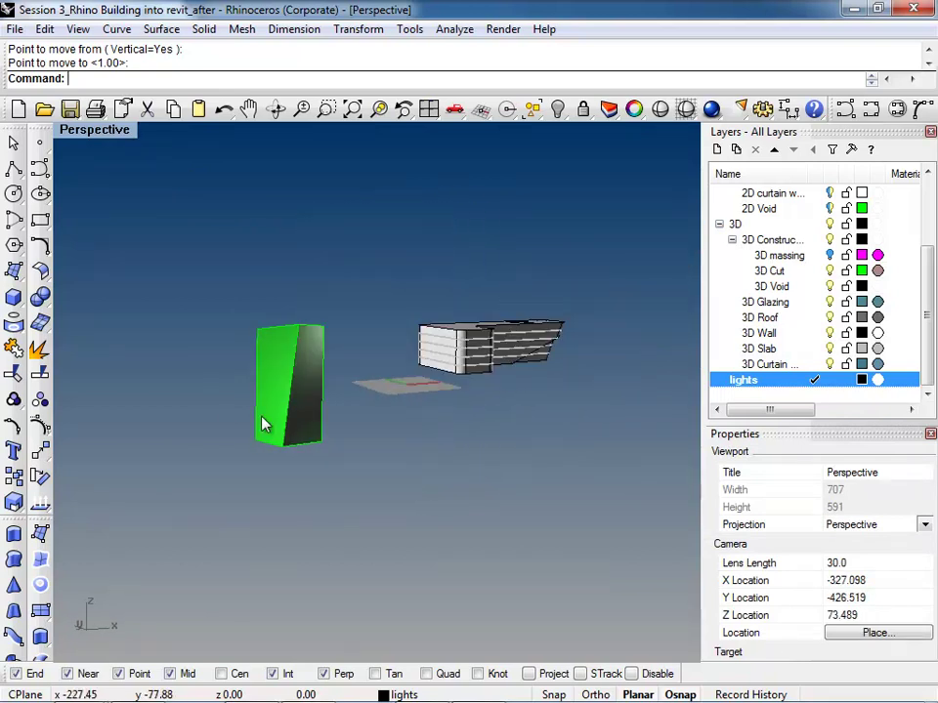
right_click_drag(224, 421, 326, 479)
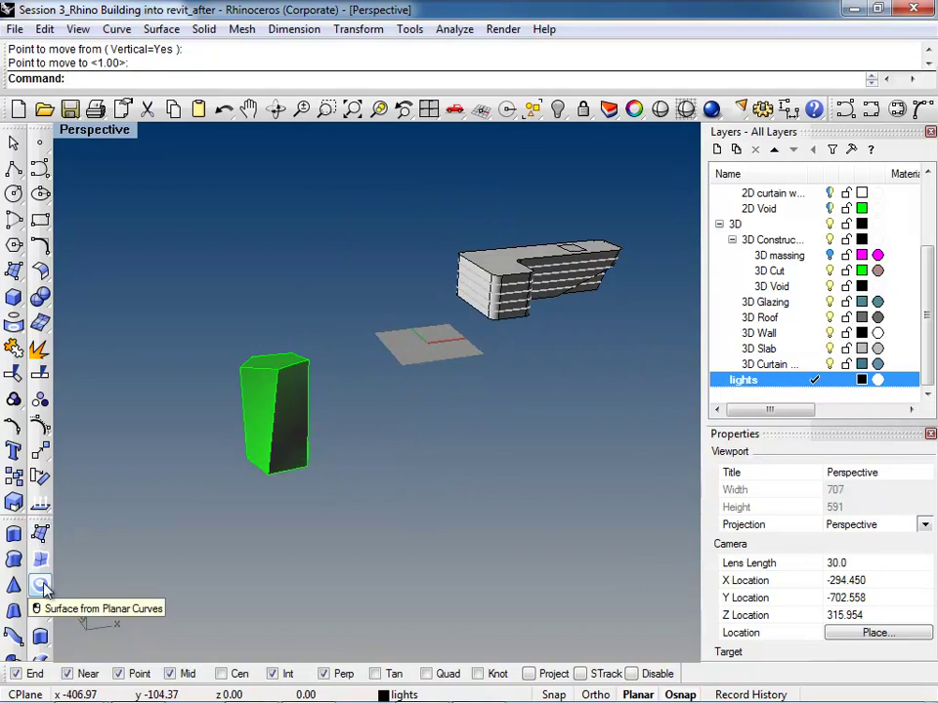
left_click(22, 451)
scroll(404, 347, "down", 2)
right_click_drag(404, 347, 331, 419)
left_click(156, 331)
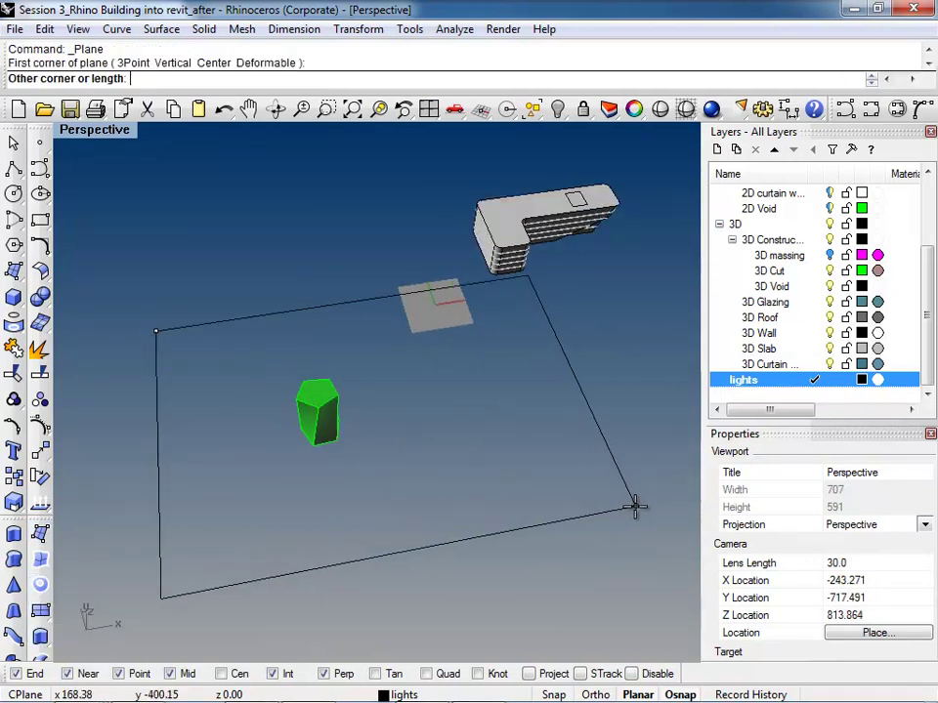
key("Escape")
type("Pla")
key("BackSpace")
key("BackSpace")
key("BackSpace")
Draw a large corner-to-corner rectangle on the ground around the green tower
type("Rect")
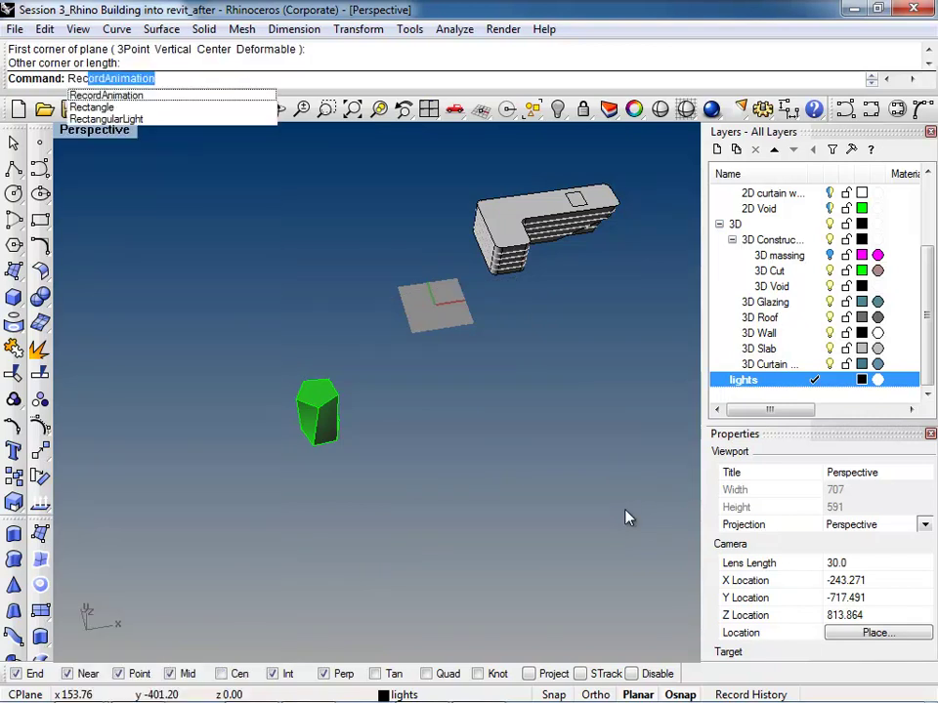
key("Escape")
type("Rectangle")
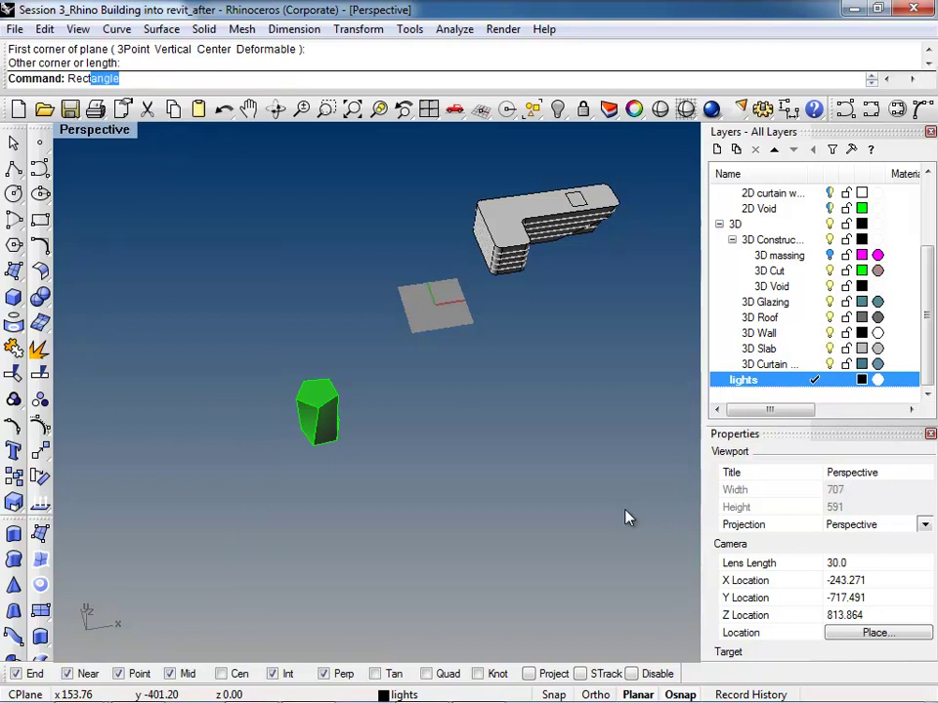
key("Return")
left_click(202, 364)
left_click(606, 528)
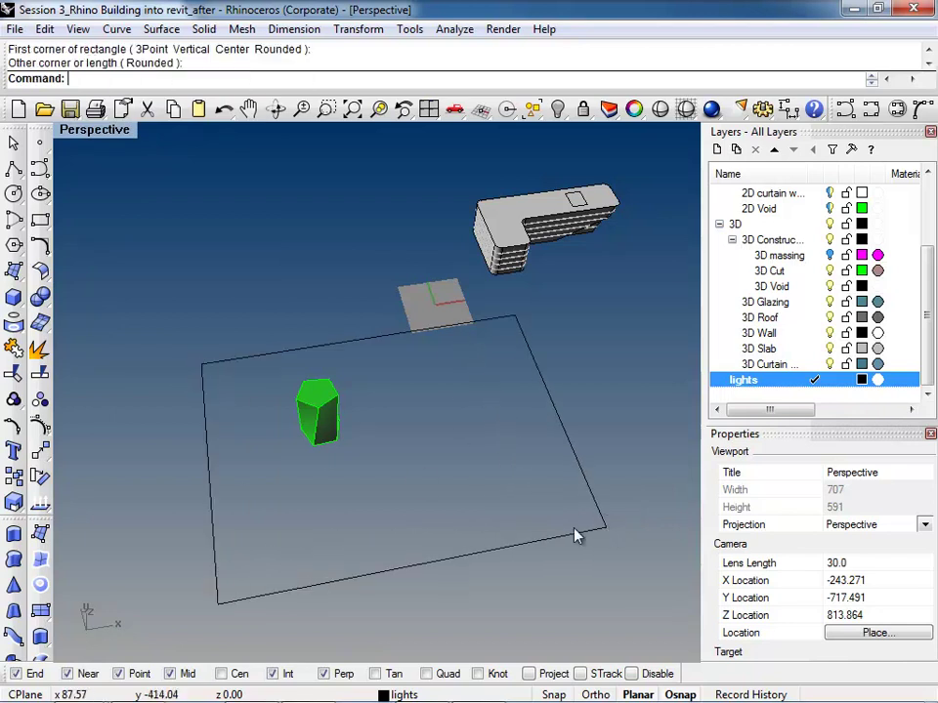
Create a planar surface from the ground rectangle with PlanarSrf
left_click(465, 556)
type("Plan")
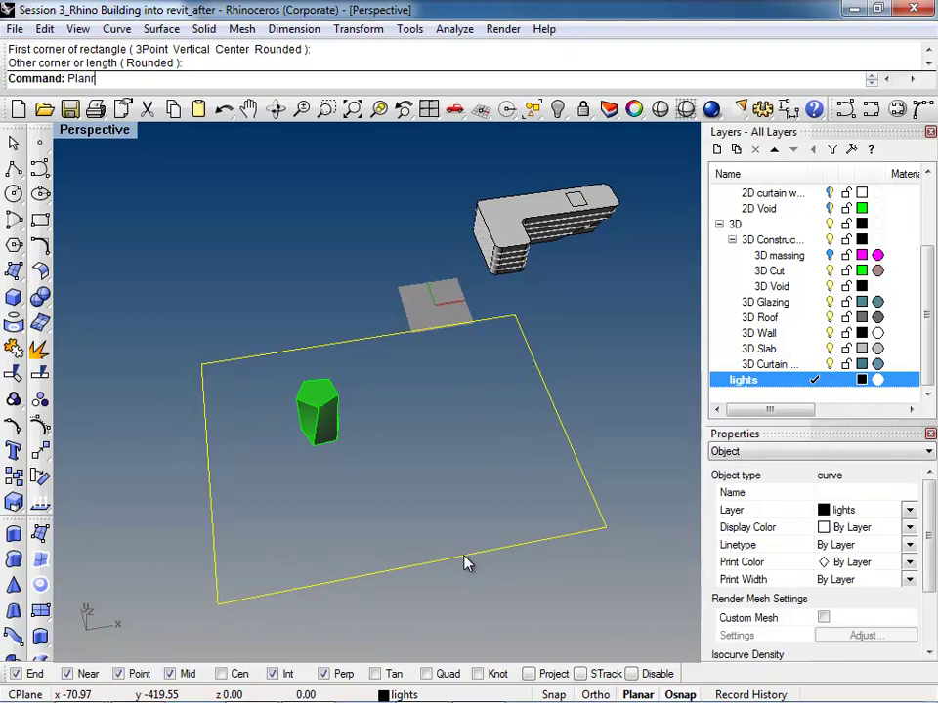
type("arS")
key("Return")
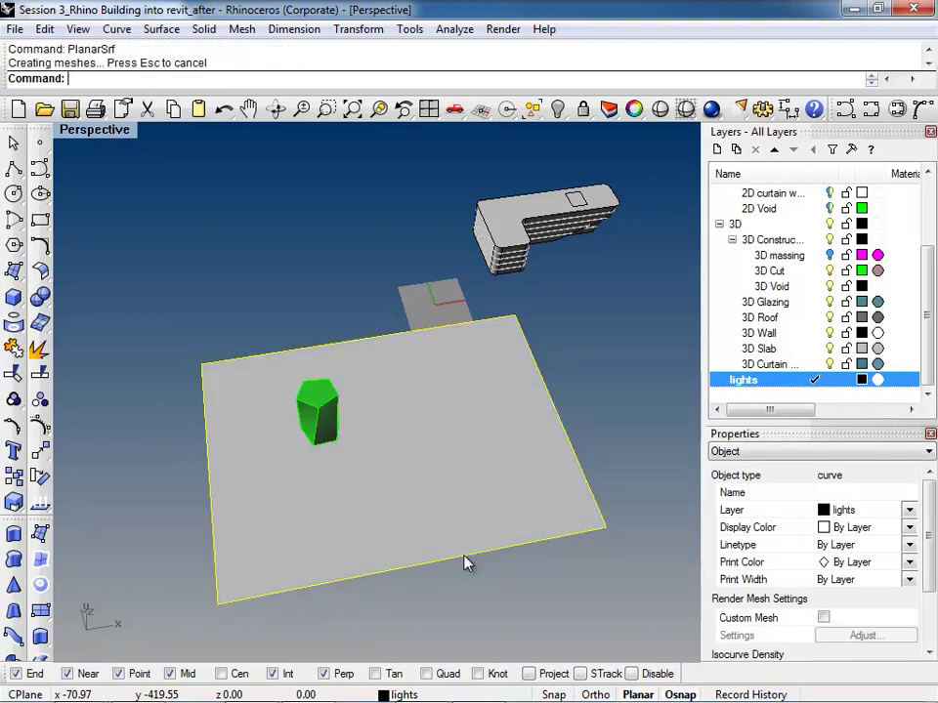
Delete the ground rectangle curve, keeping the planar surface, and render the tower from a low viewpoint close to the ground
key("Delete")
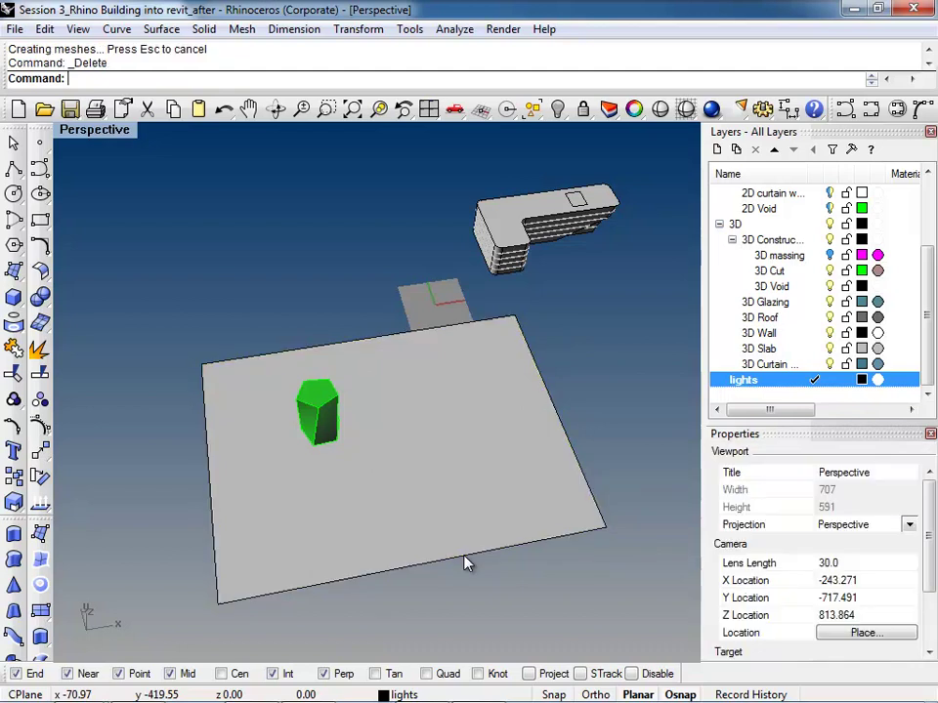
right_click_drag(459, 523, 459, 394)
scroll(459, 393, "up", 1)
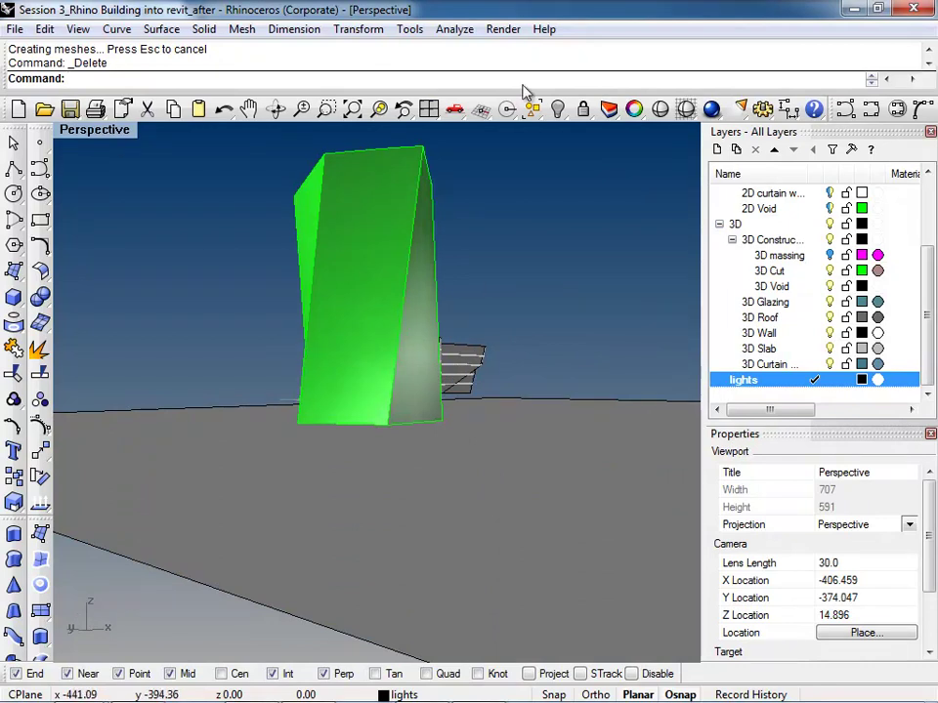
left_click(503, 30)
left_click(529, 90)
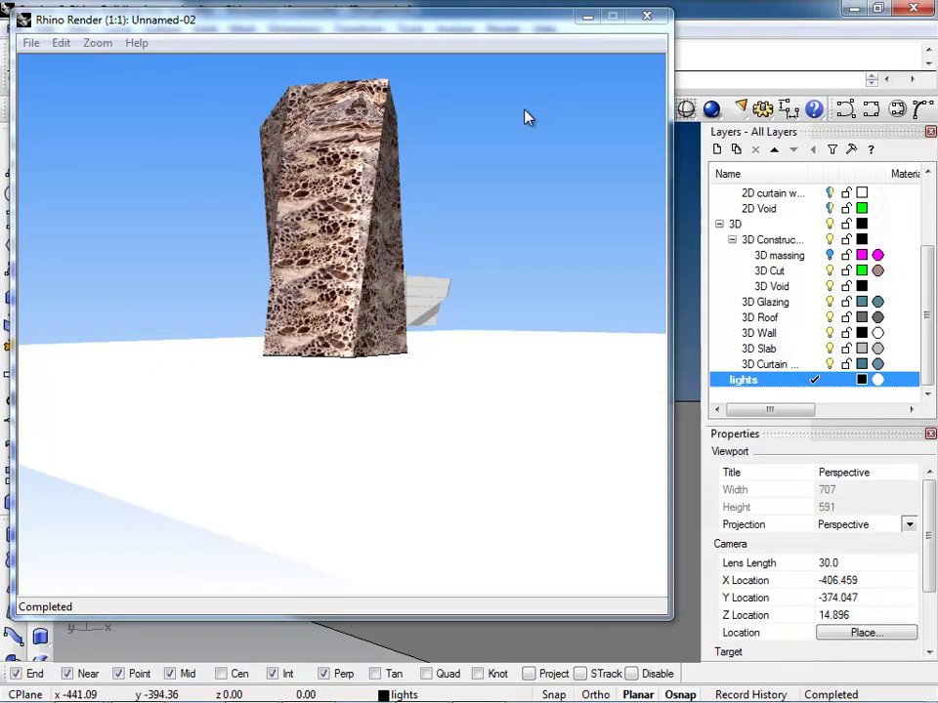
left_click(649, 17)
Render the tower again from another side to check the shadow it casts on the ground surface
right_click_drag(422, 395, 308, 361)
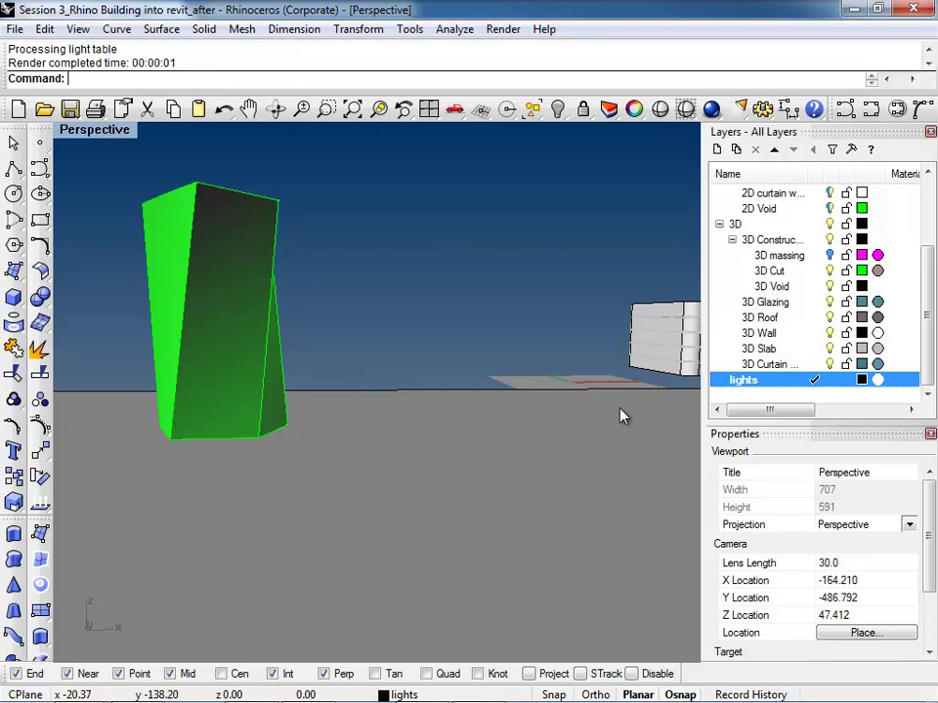
type("Render")
key("Return")
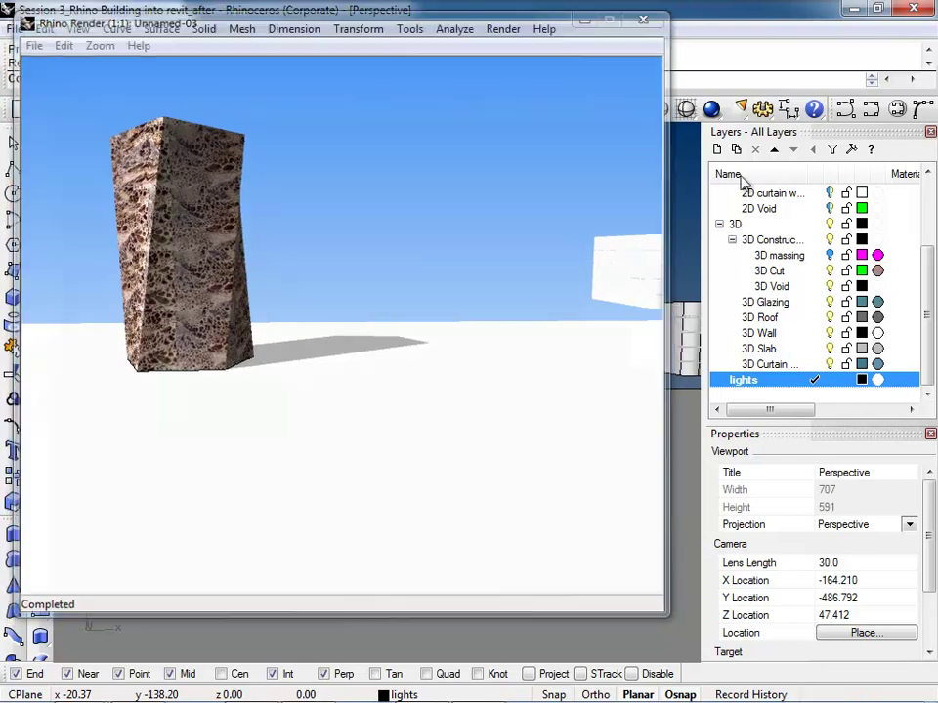
left_click(645, 15)
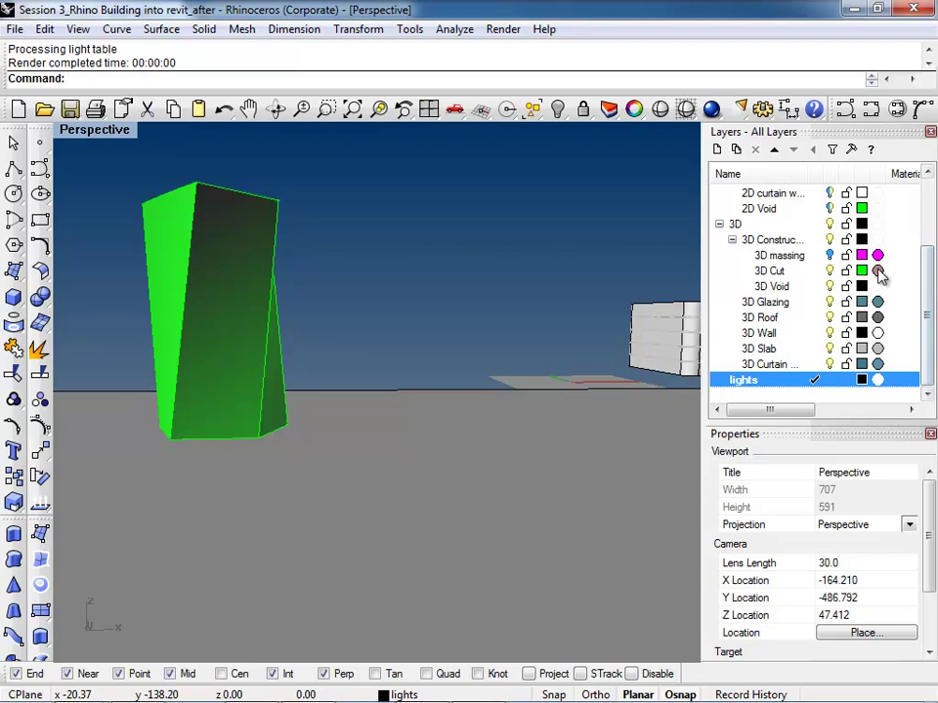
Extract the large front face of the tower as a separate surface with ExtractSrf
scroll(928, 306, "up", 1)
mouse_move(929, 306)
left_mouse_down()
mouse_move(929, 261)
mouse_move(929, 312)
left_mouse_up()
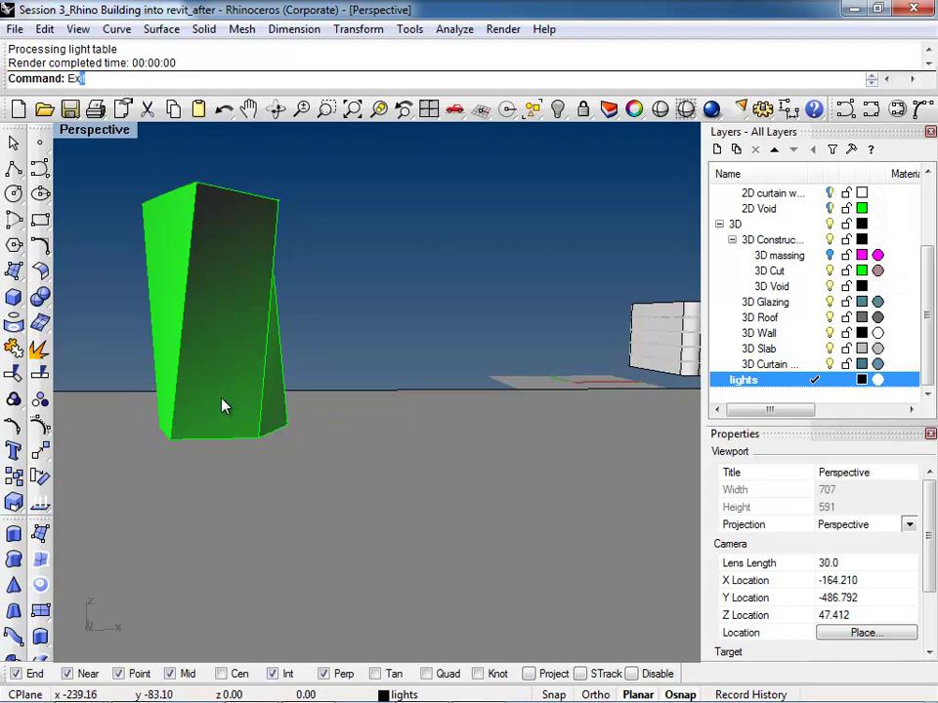
type("tractS")
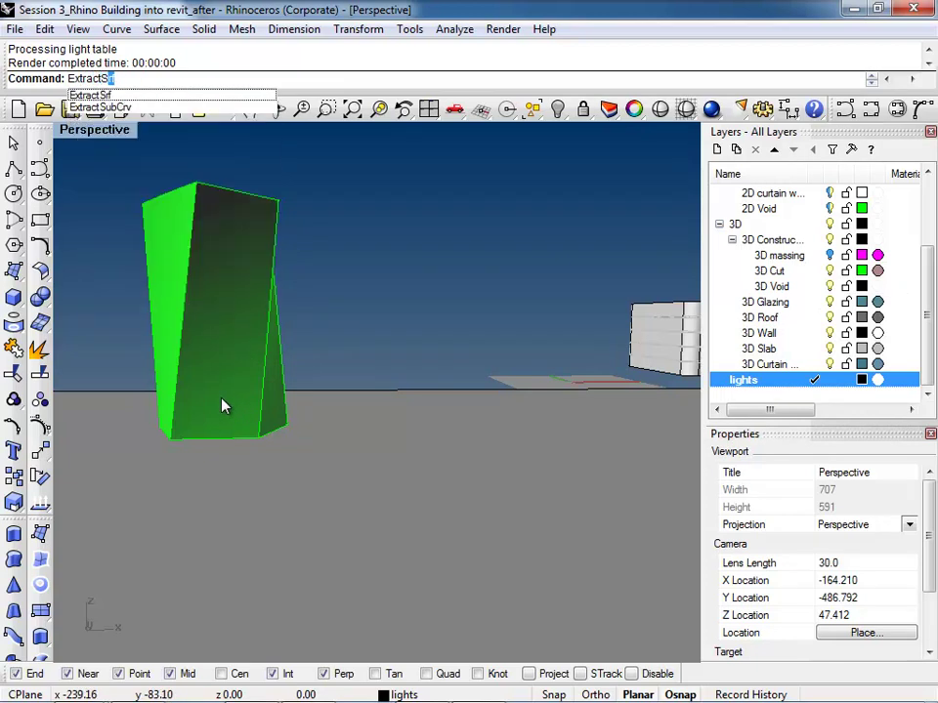
key("Down")
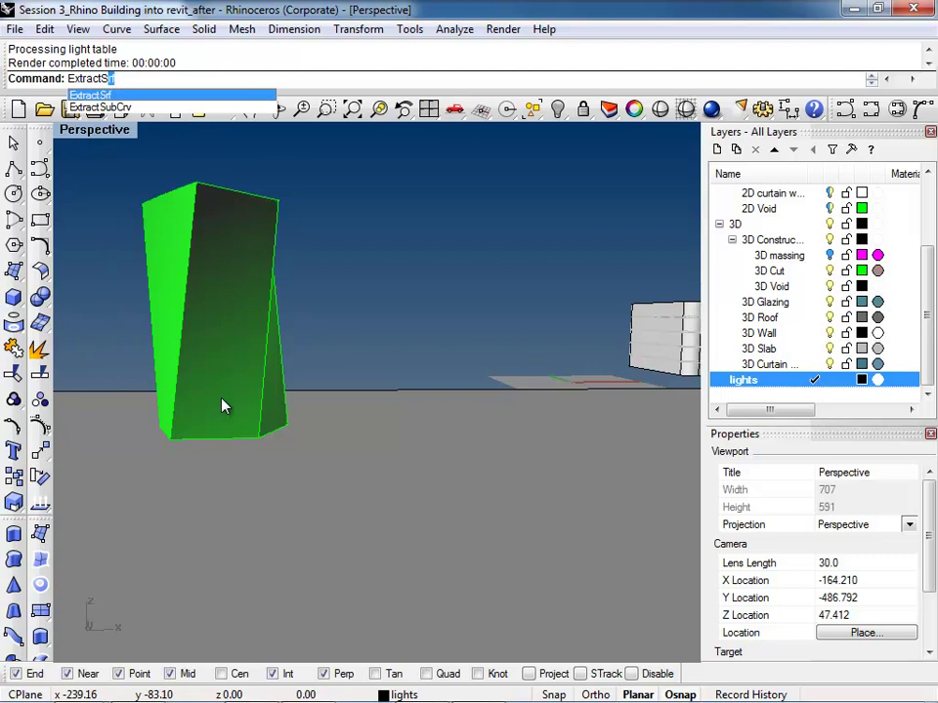
key("Return")
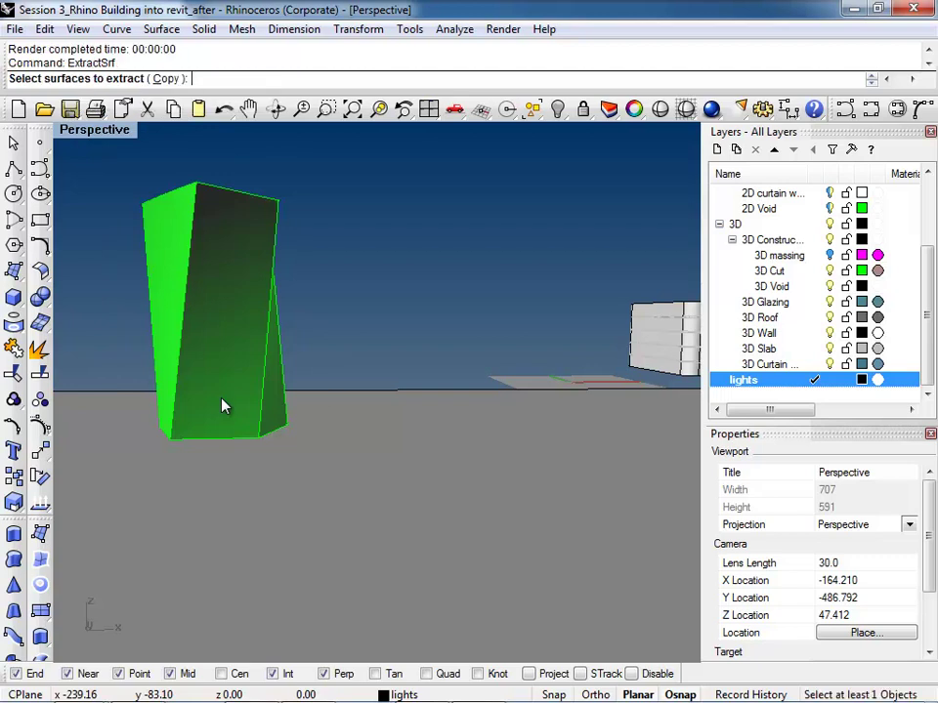
left_click(228, 311)
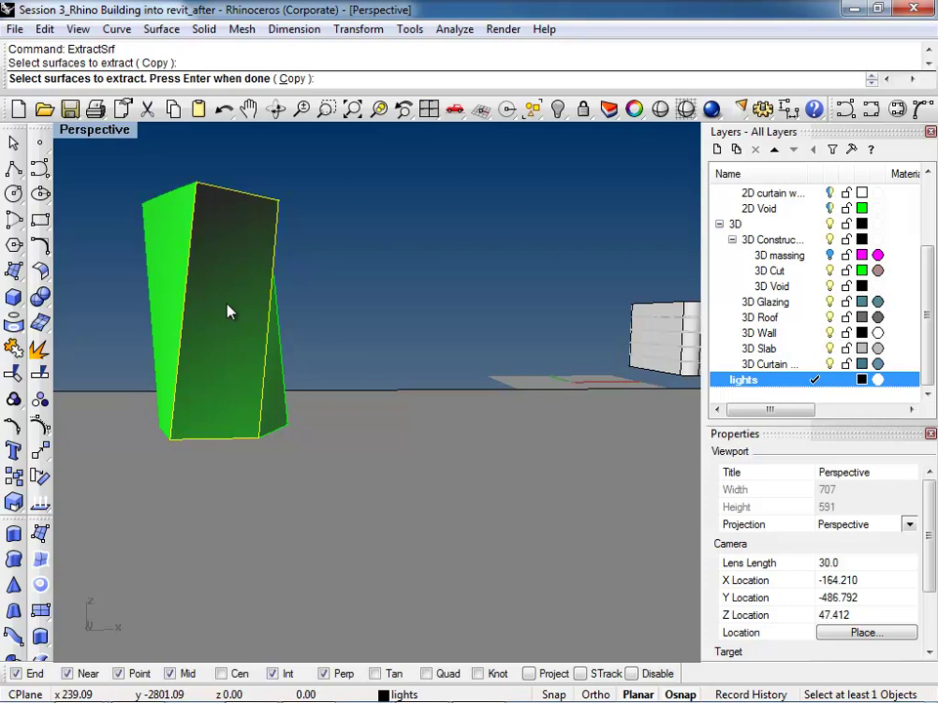
key("Return")
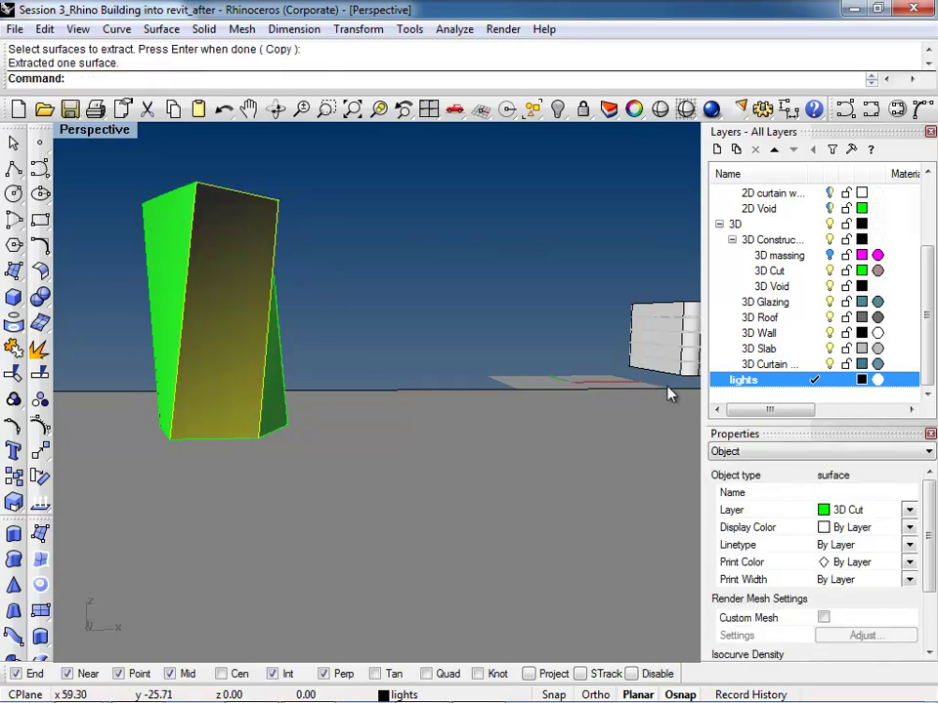
Assign the extracted face its own Basic material and turn off that material's texture and bump maps
left_click(834, 452)
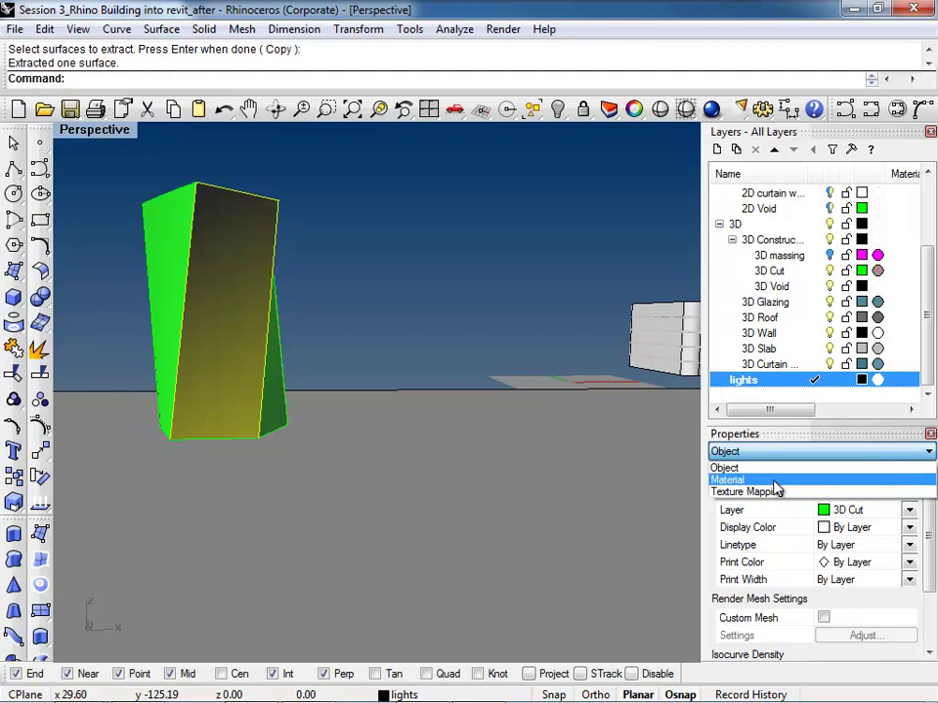
left_click(774, 480)
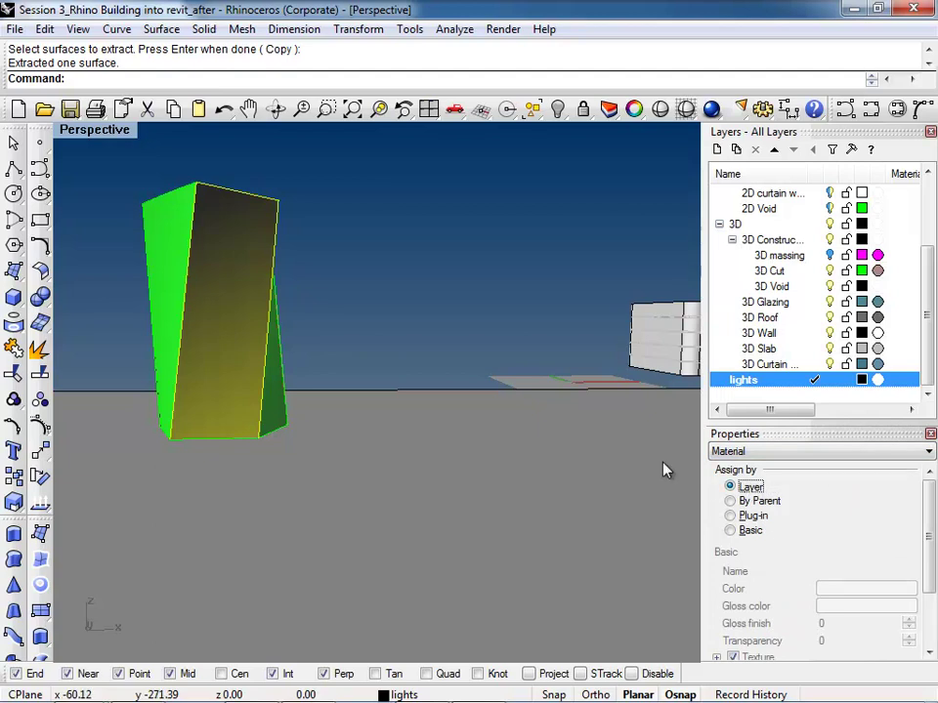
left_click(731, 531)
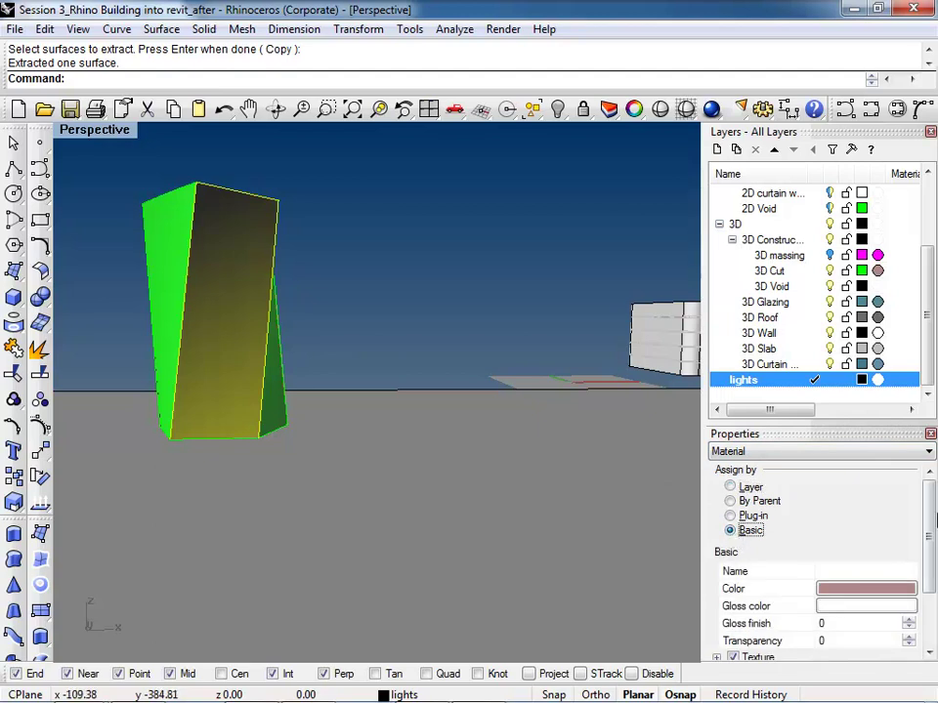
scroll(927, 561, "down", 3)
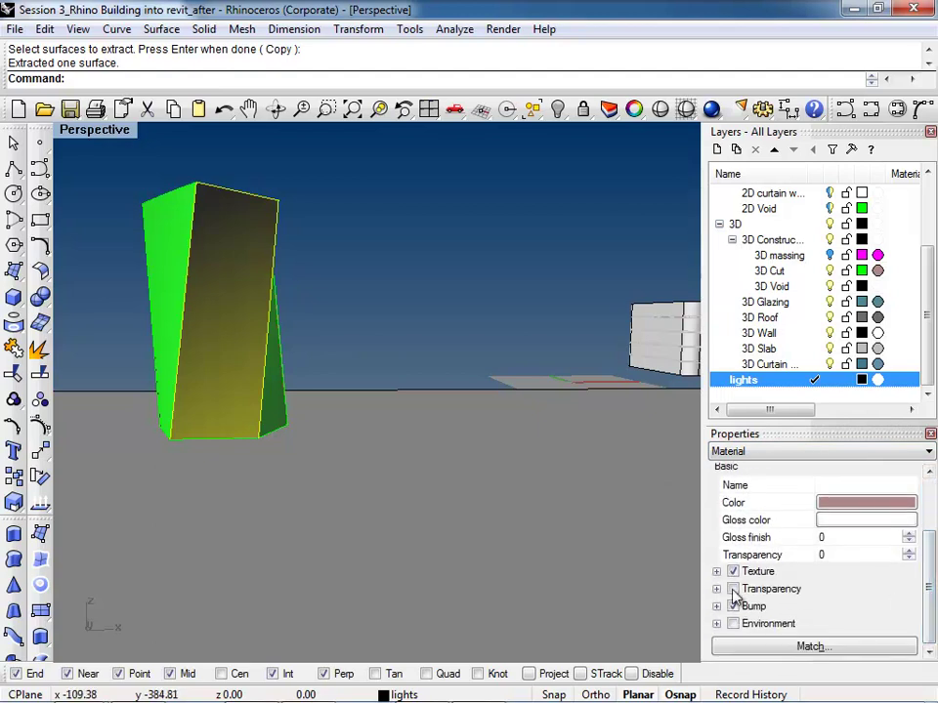
left_click(734, 589)
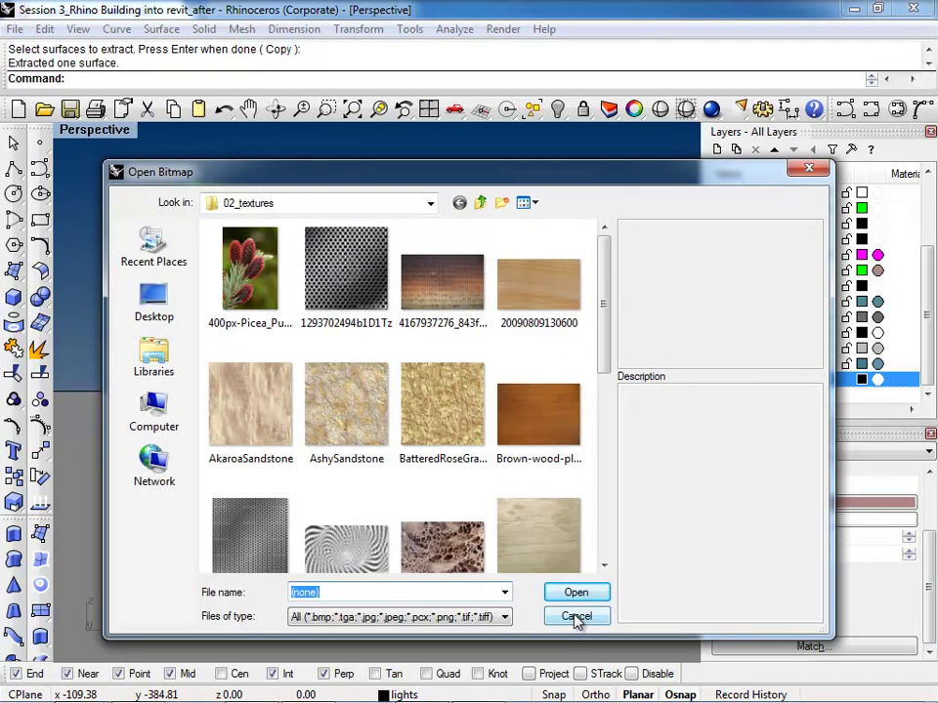
left_click(576, 617)
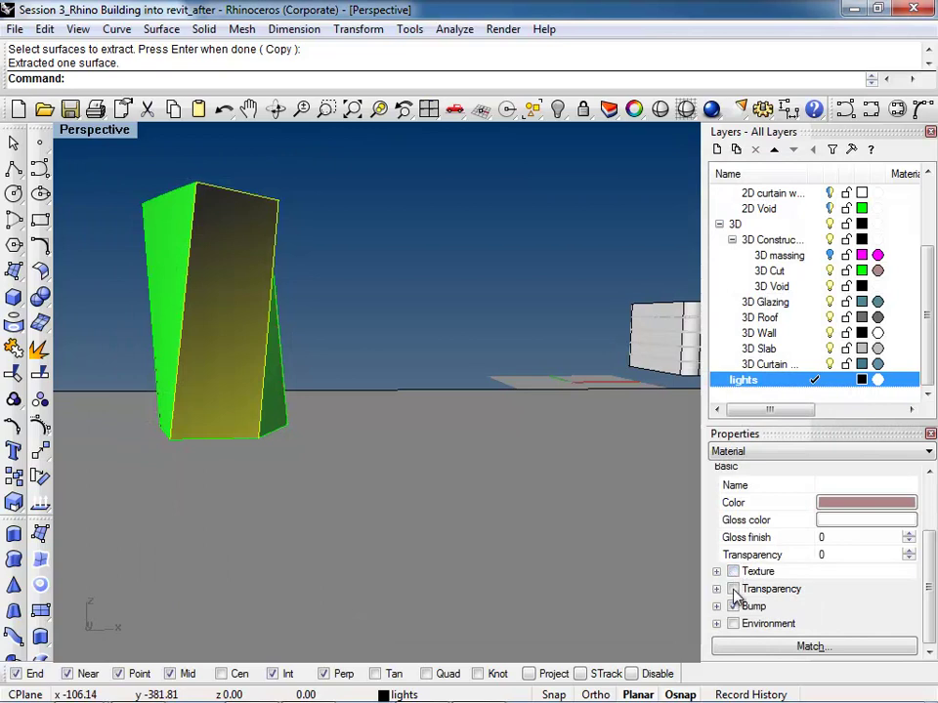
left_click(733, 606)
left_click(733, 590)
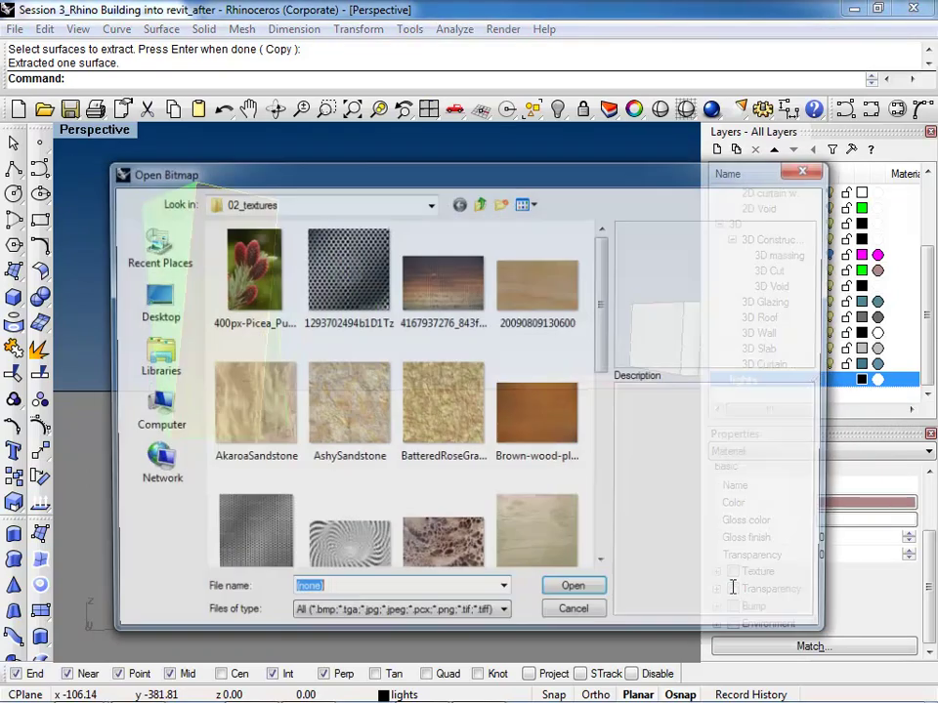
left_click(360, 264)
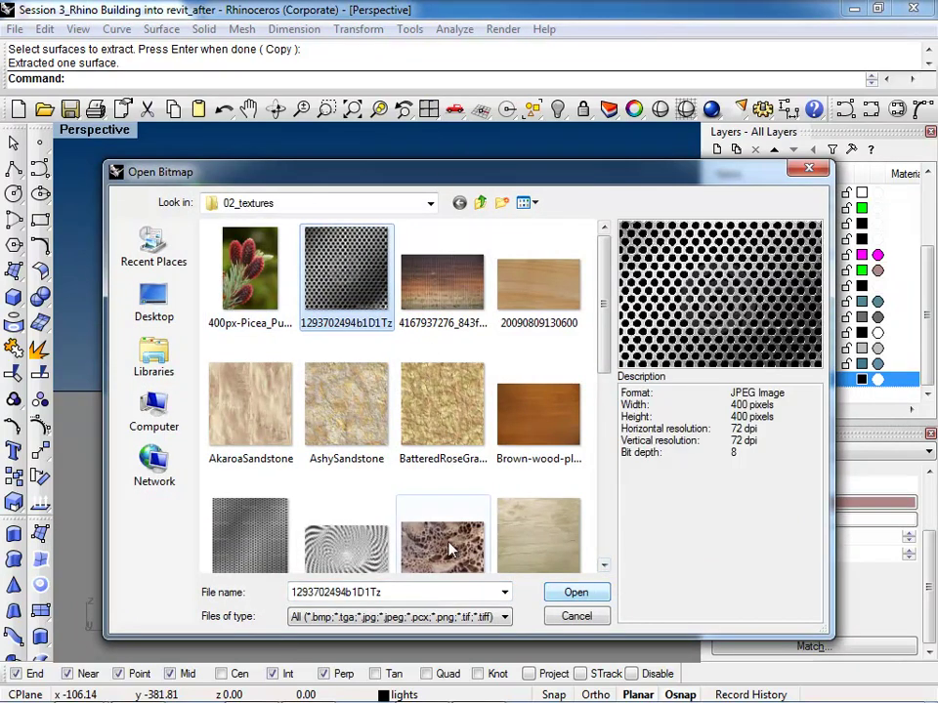
left_click(576, 593)
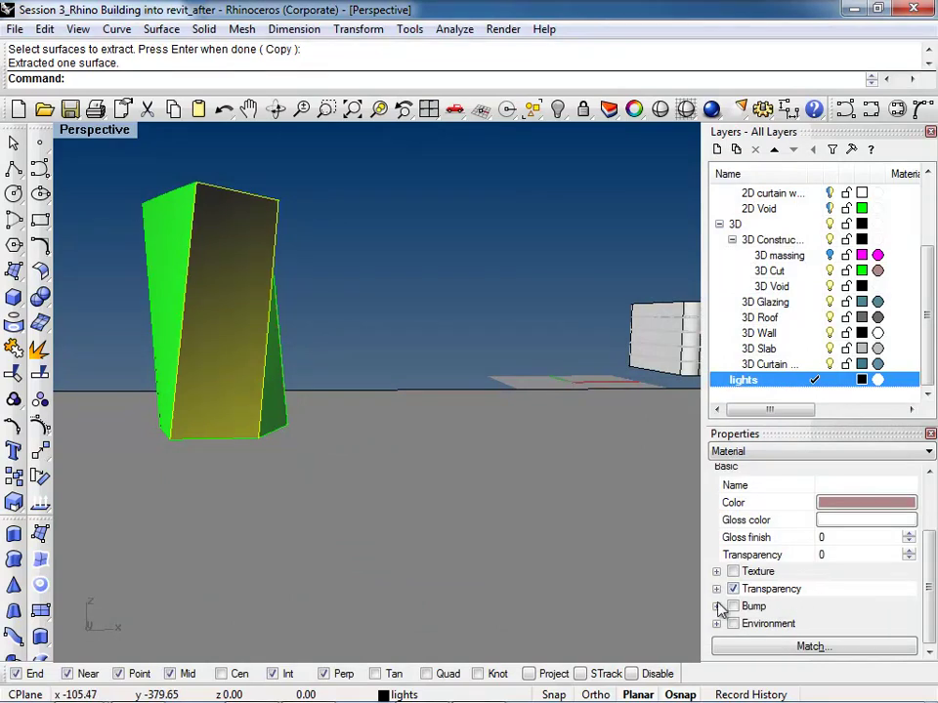
Set the tiling of the face's transparency map to 5 in both U and V
scroll(718, 598, "up", 3)
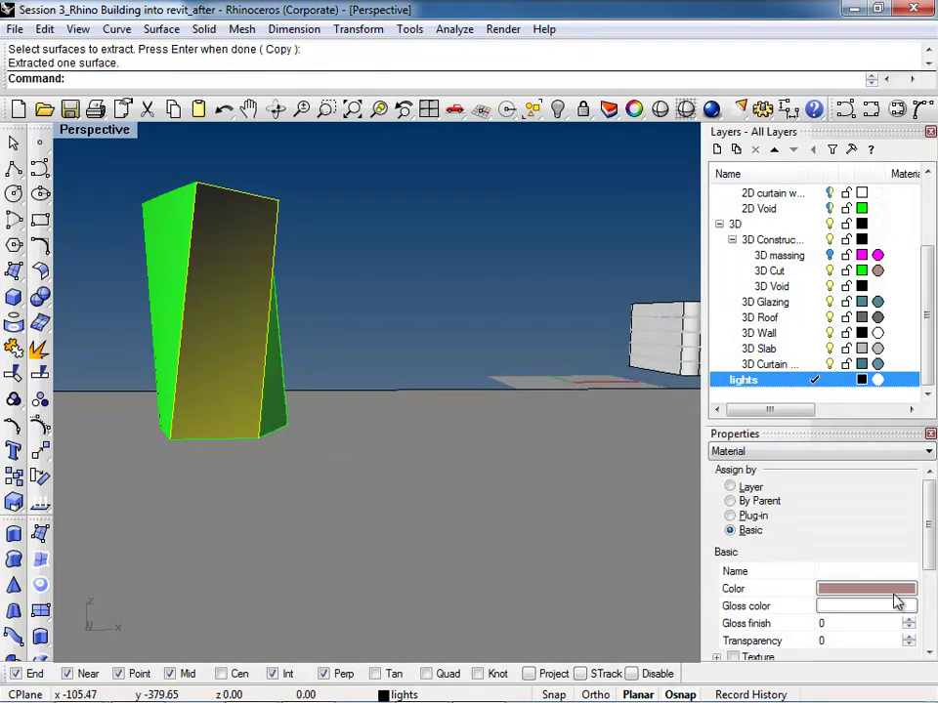
left_click_drag(929, 527, 918, 614)
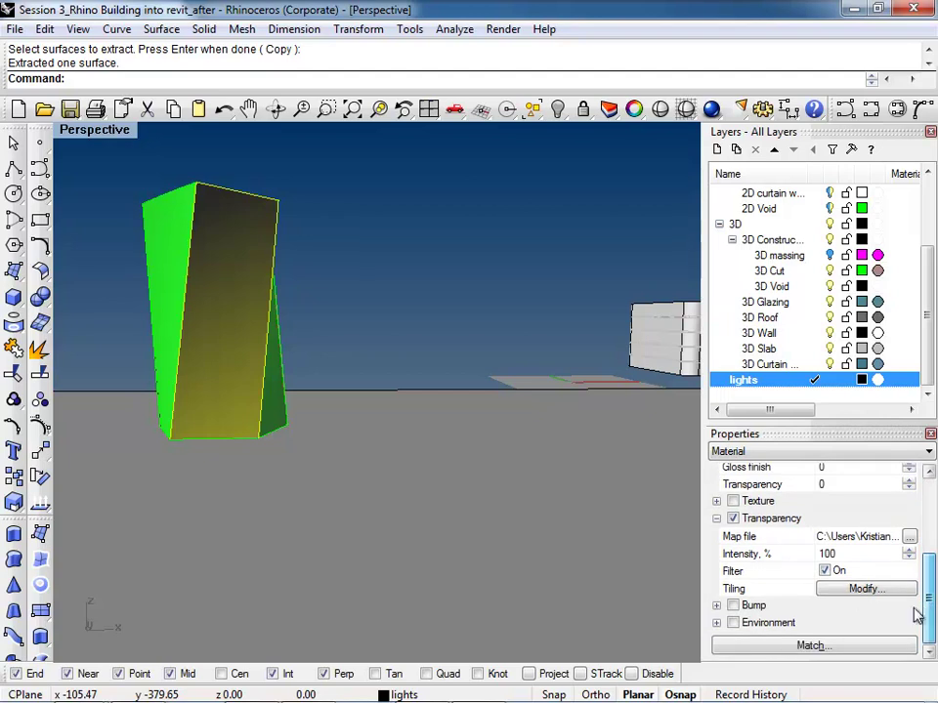
left_click(846, 590)
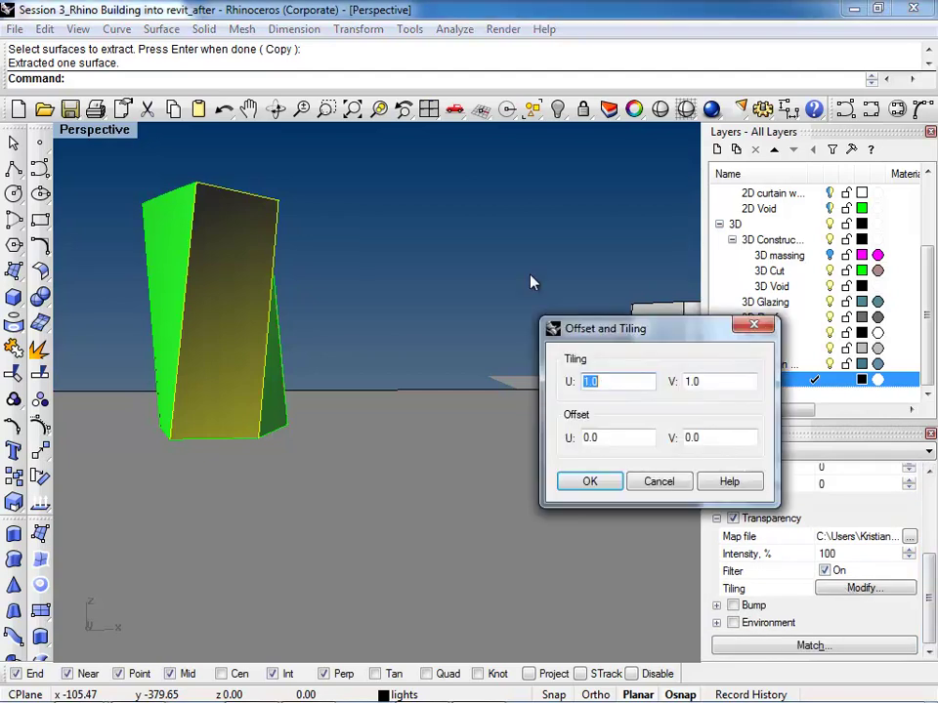
type("5")
key("Tab")
type("5")
left_click(580, 484)
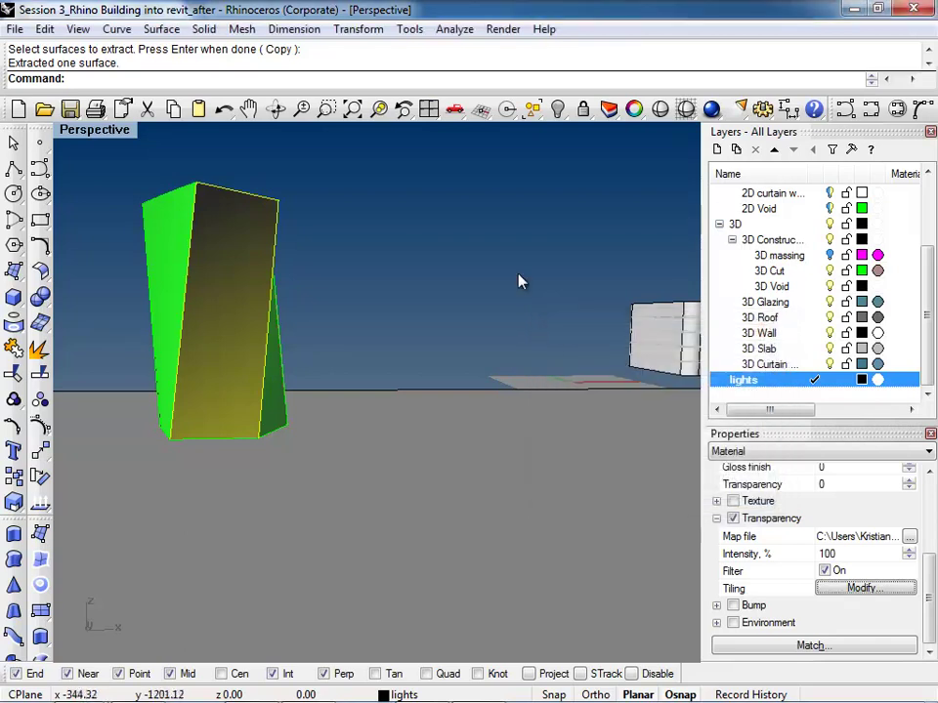
Deselect the face and switch the Perspective viewport to rendered display to view the perforated side of the tower
left_click(516, 279)
left_click(93, 129)
left_click(119, 219)
right_click_drag(371, 291, 210, 227)
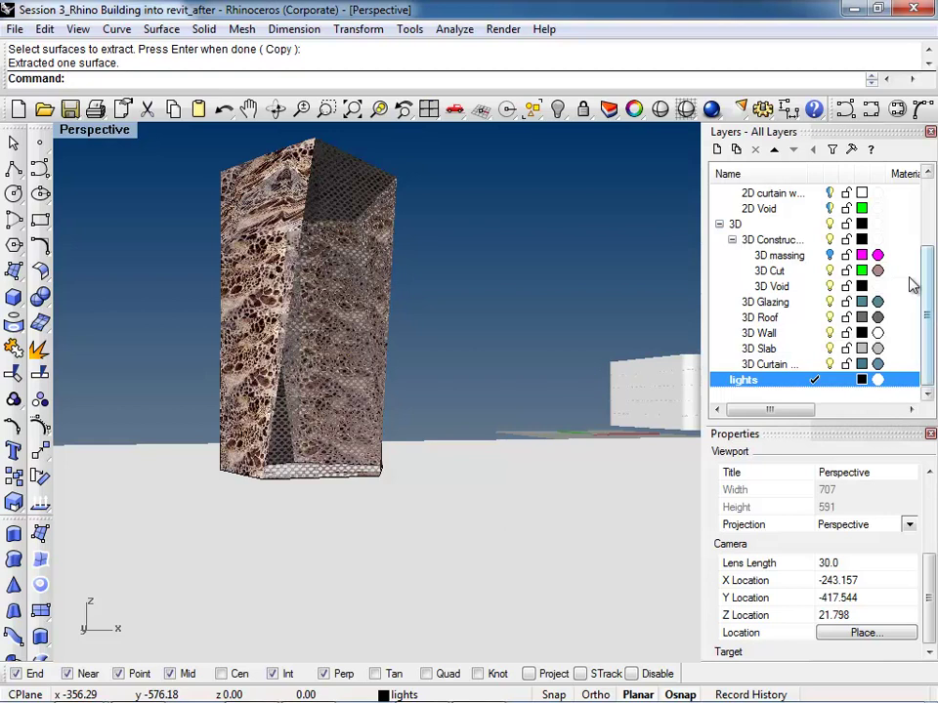
Set the bump map intensity of the 3D Cut layer's material to 100 percent
left_click(878, 276)
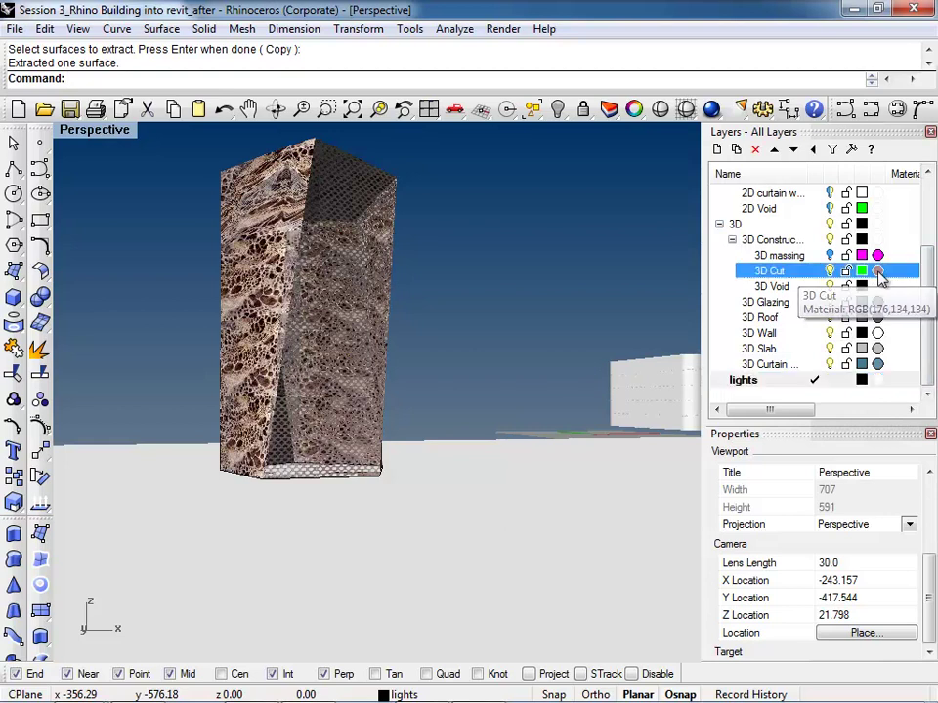
double_click(557, 504)
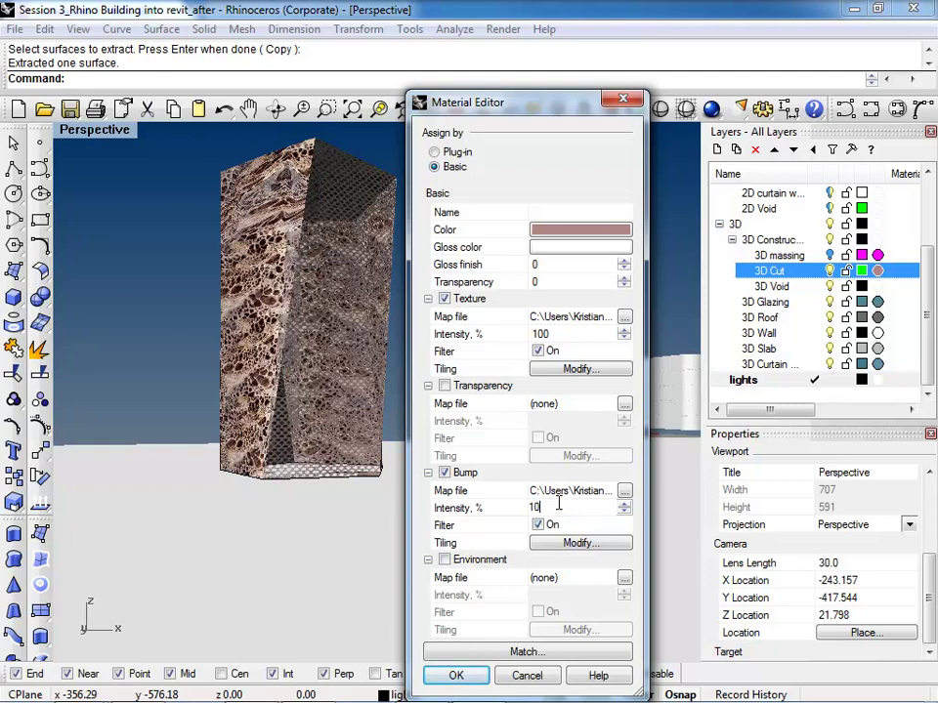
type("100")
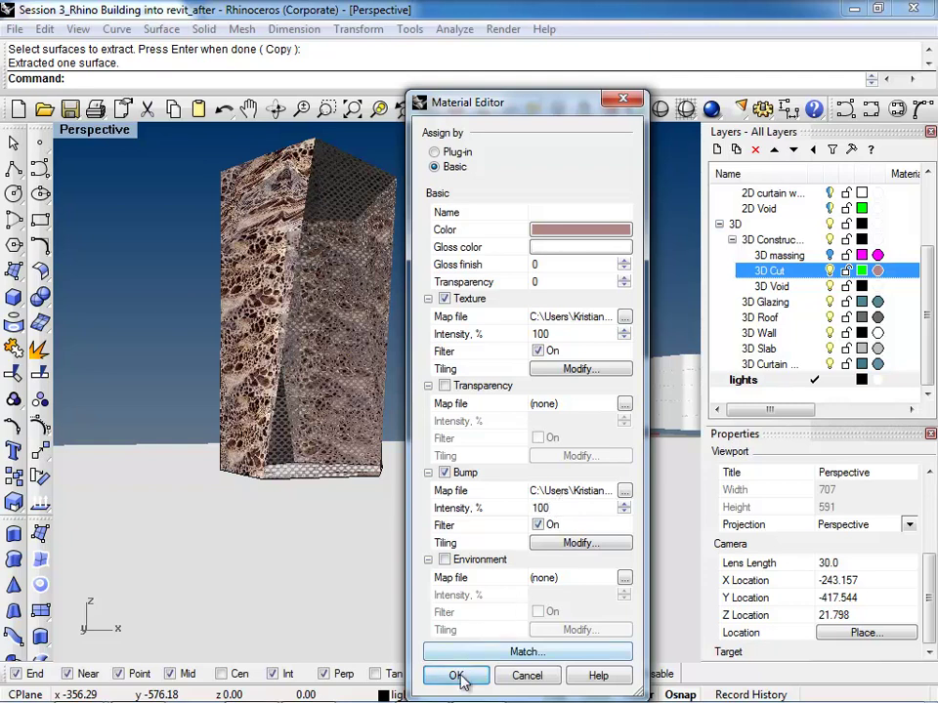
left_click(456, 675)
Render the tower to check the bump and perforated materials, close the render, and inspect the faces up close
right_click_drag(328, 332, 283, 244)
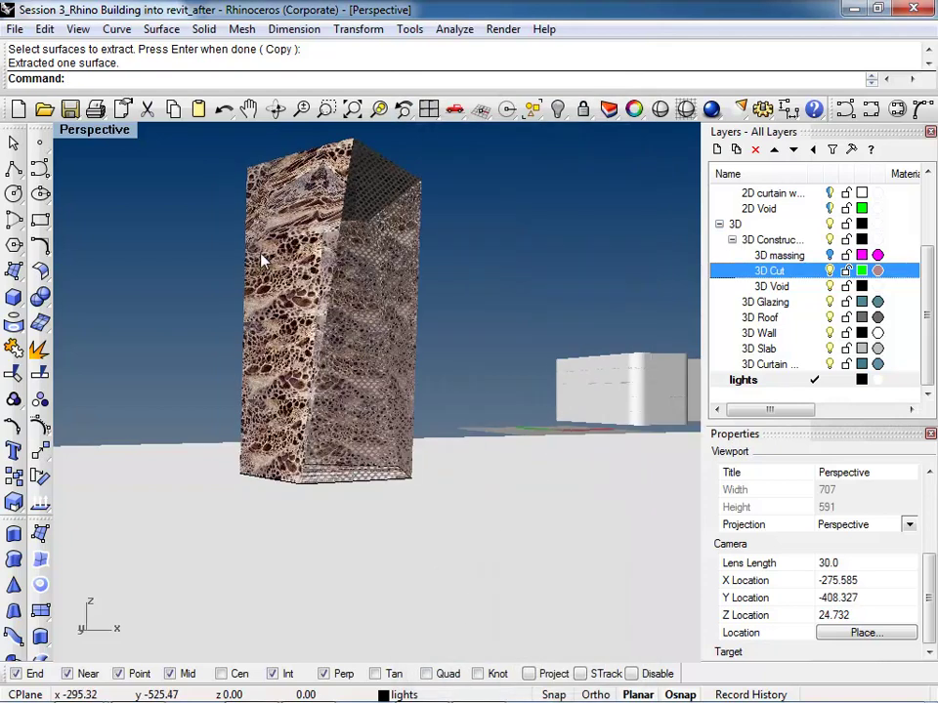
scroll(274, 235, "up", 2)
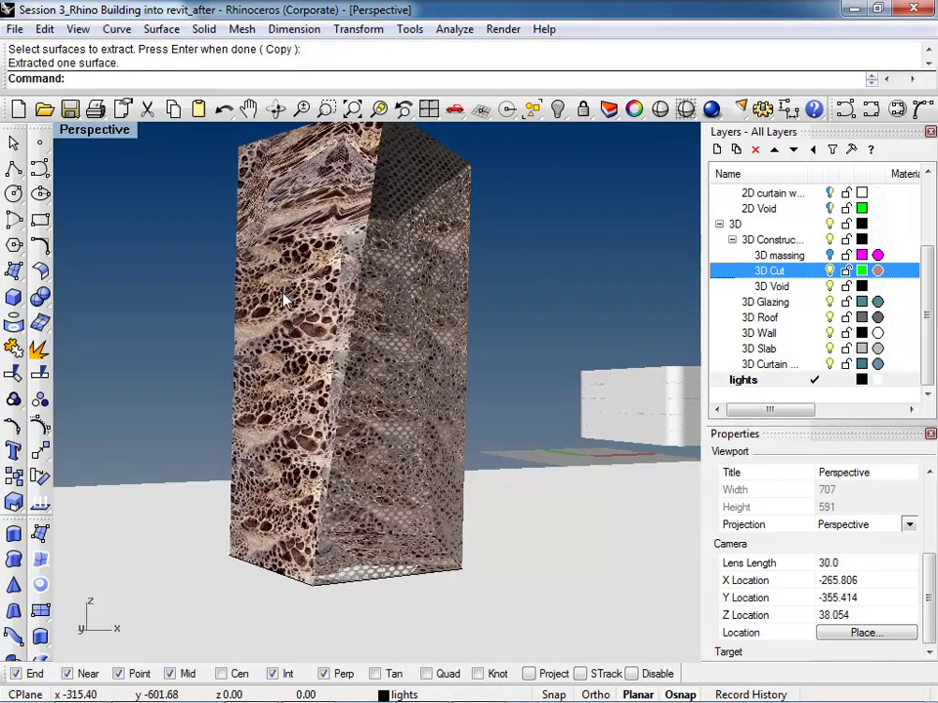
scroll(283, 293, "down", 3)
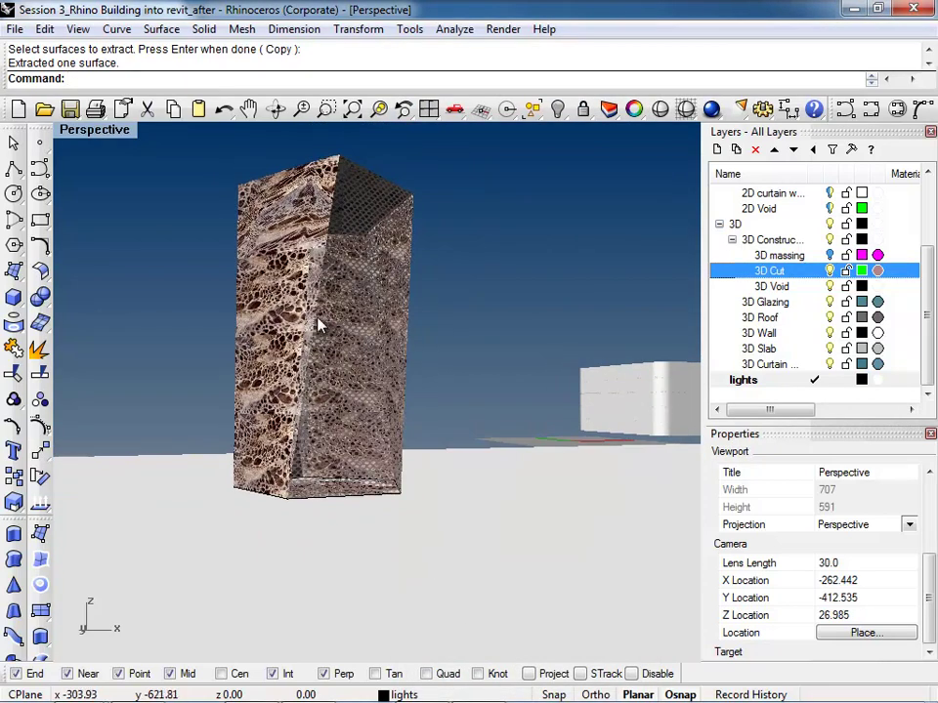
left_click(503, 29)
left_click(529, 90)
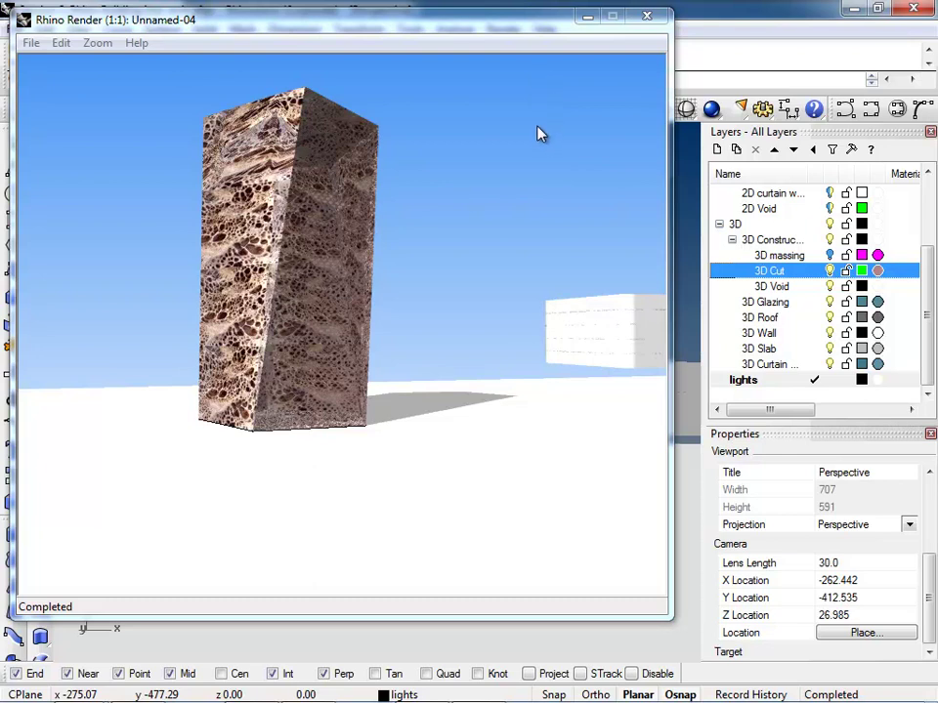
left_click(647, 17)
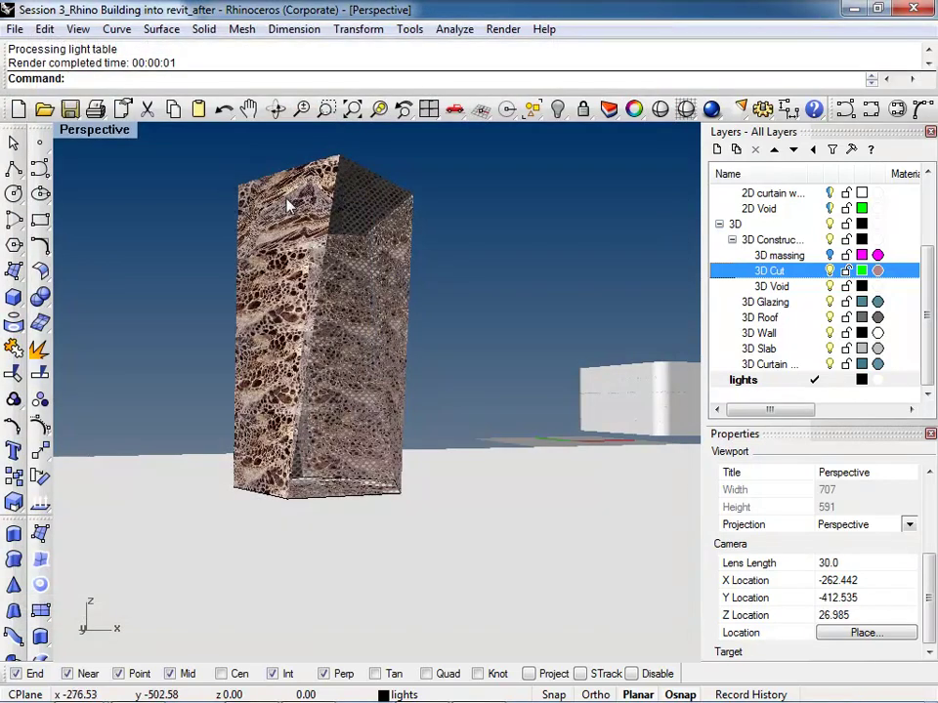
scroll(260, 179, "up", 5)
scroll(351, 216, "down", 2)
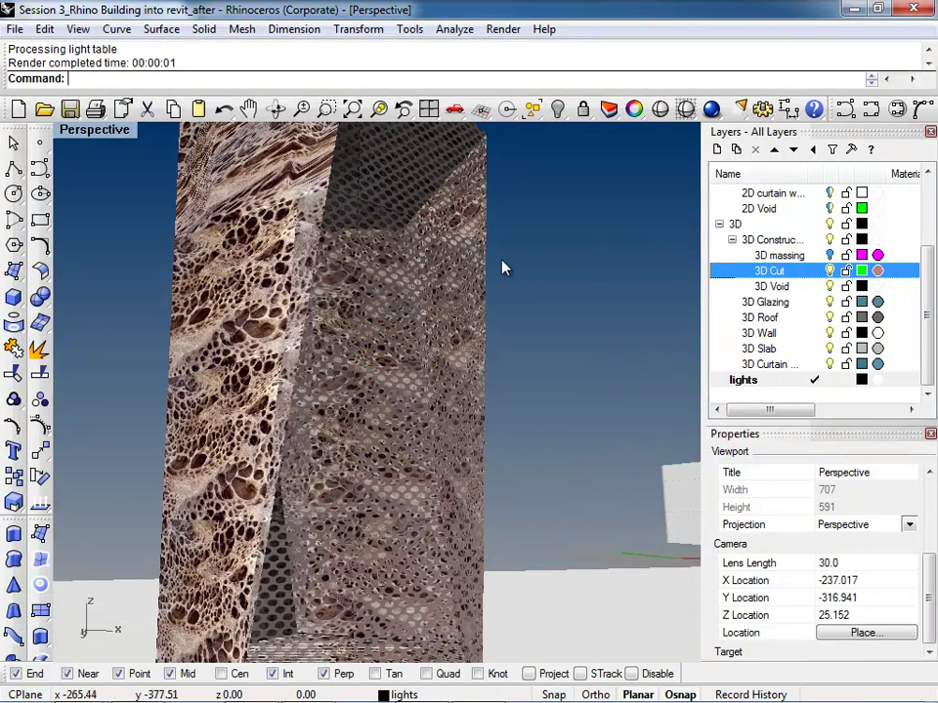
Replace the texture map of the 3D Cut layer's material with the AkaroaSandstone image
scroll(625, 264, "down", 2)
left_click(890, 271)
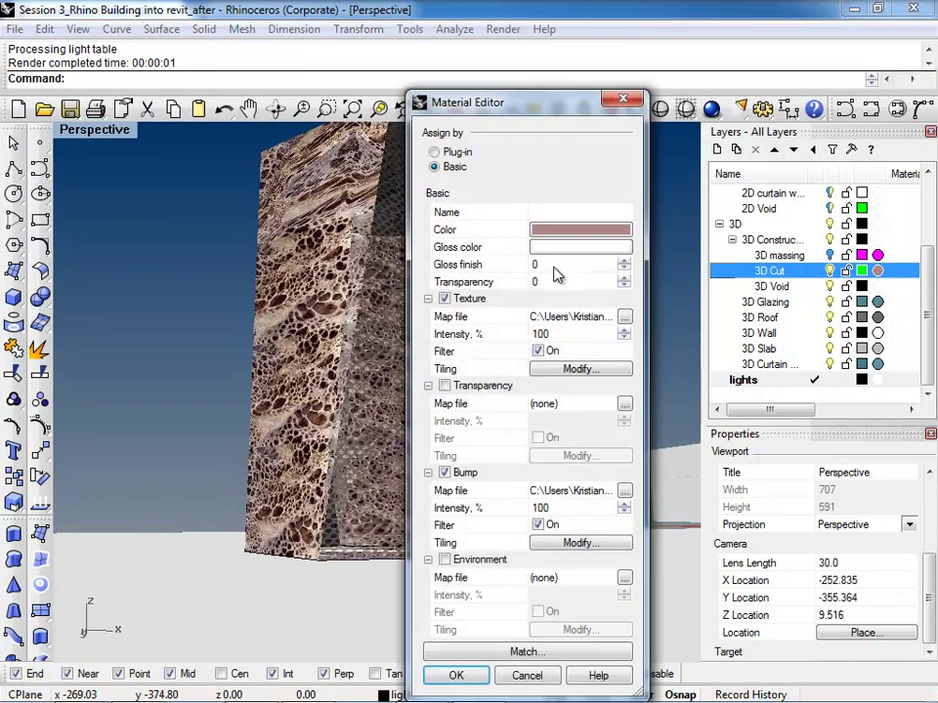
left_click(616, 318)
left_click(624, 318)
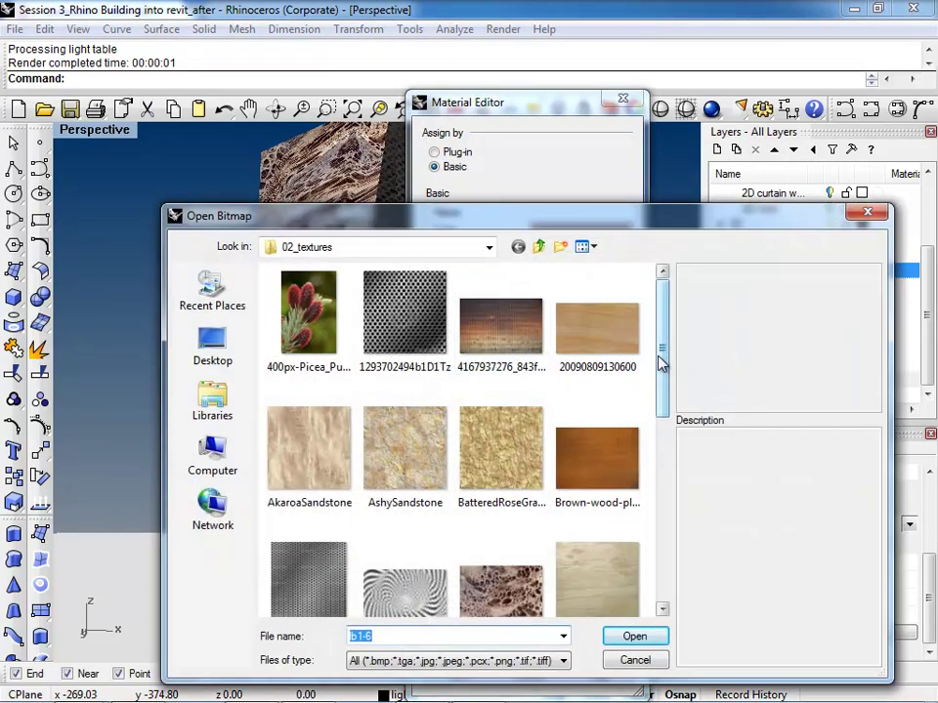
left_click(314, 434)
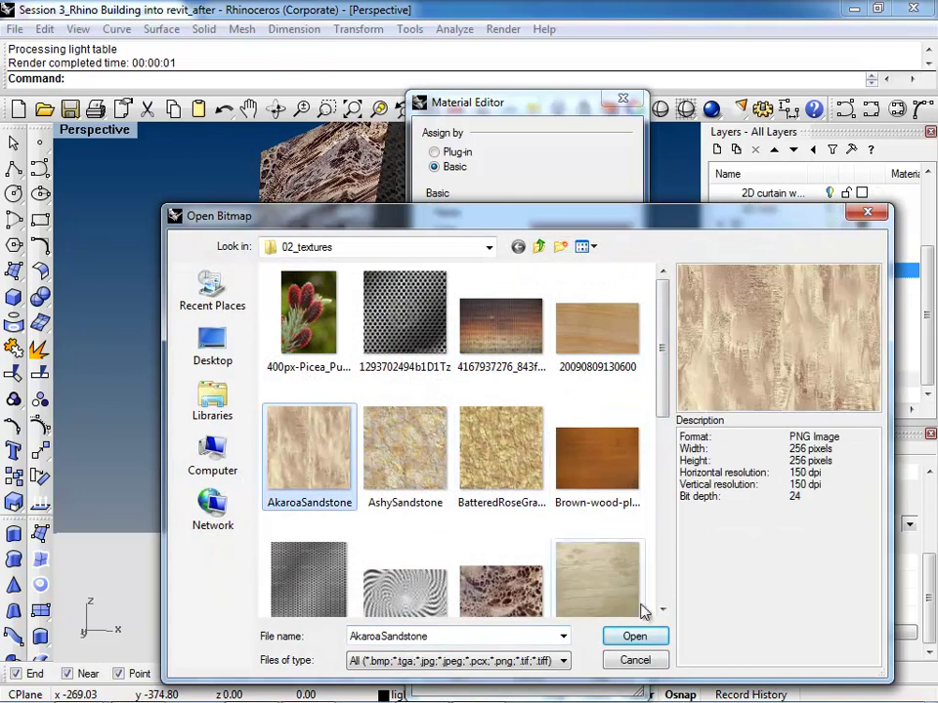
left_click(635, 636)
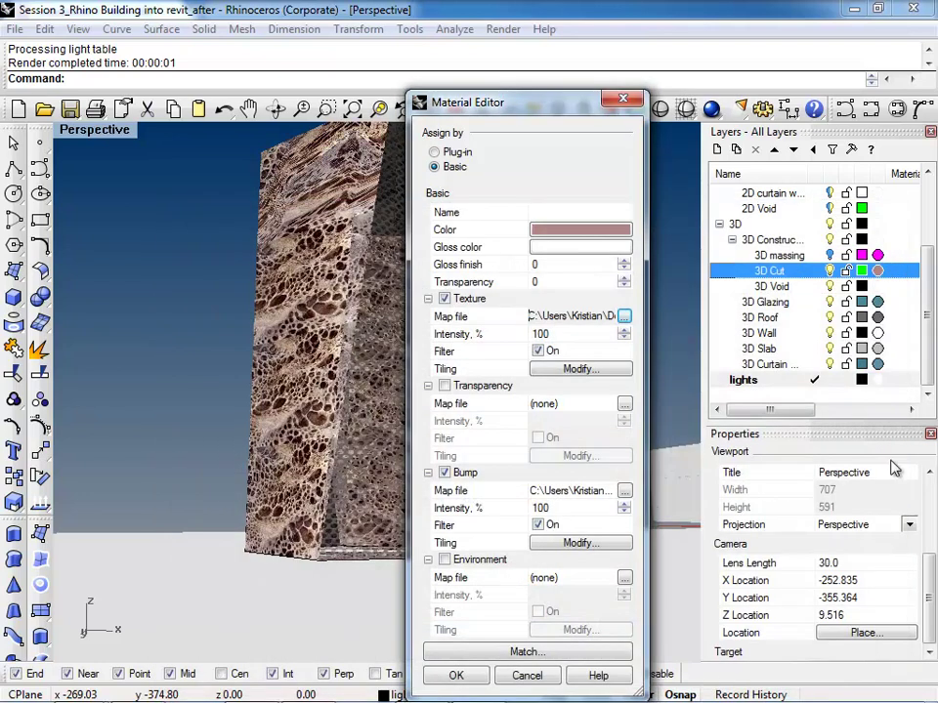
Set the bump map tiling to 5.0, use AkaroaSandstone as the bump map of the 3D Cut material, and apply the changes
left_click(563, 543)
type("5.0")
left_click(611, 482)
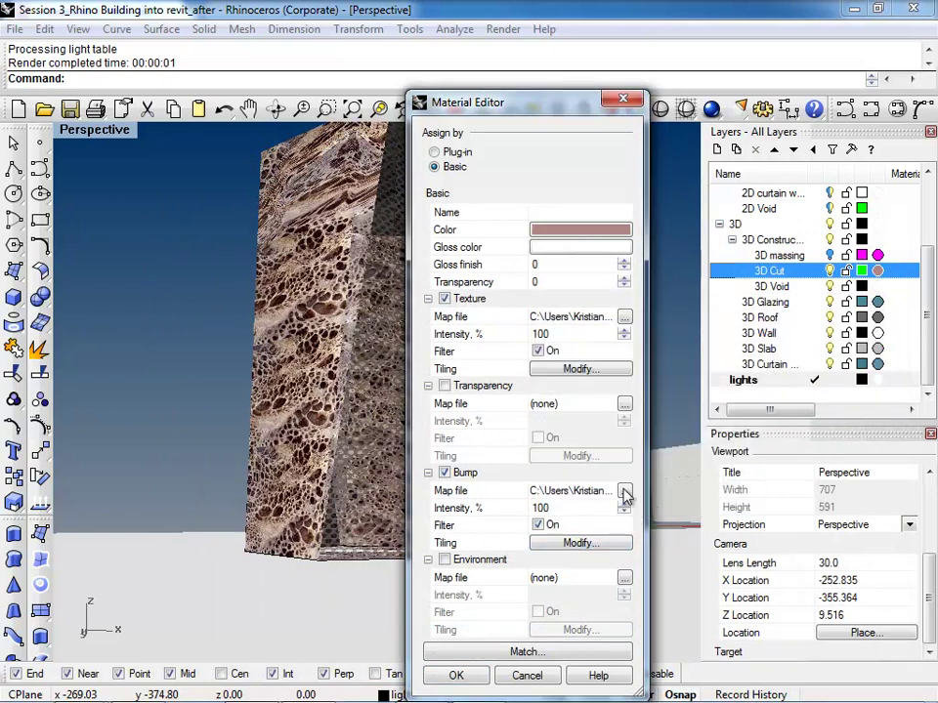
left_click(624, 490)
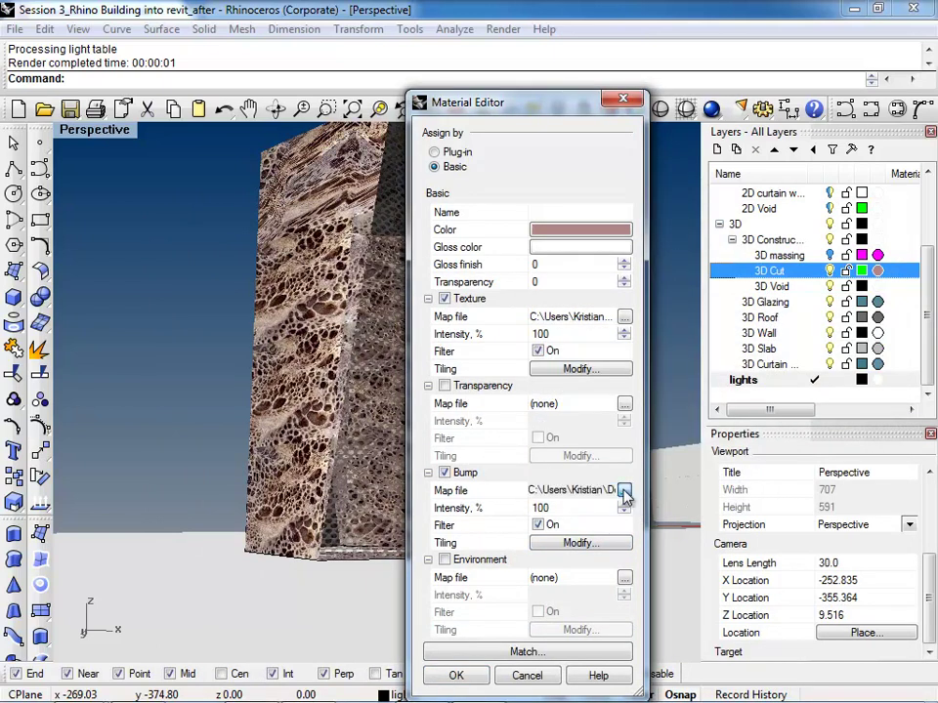
left_click(309, 448)
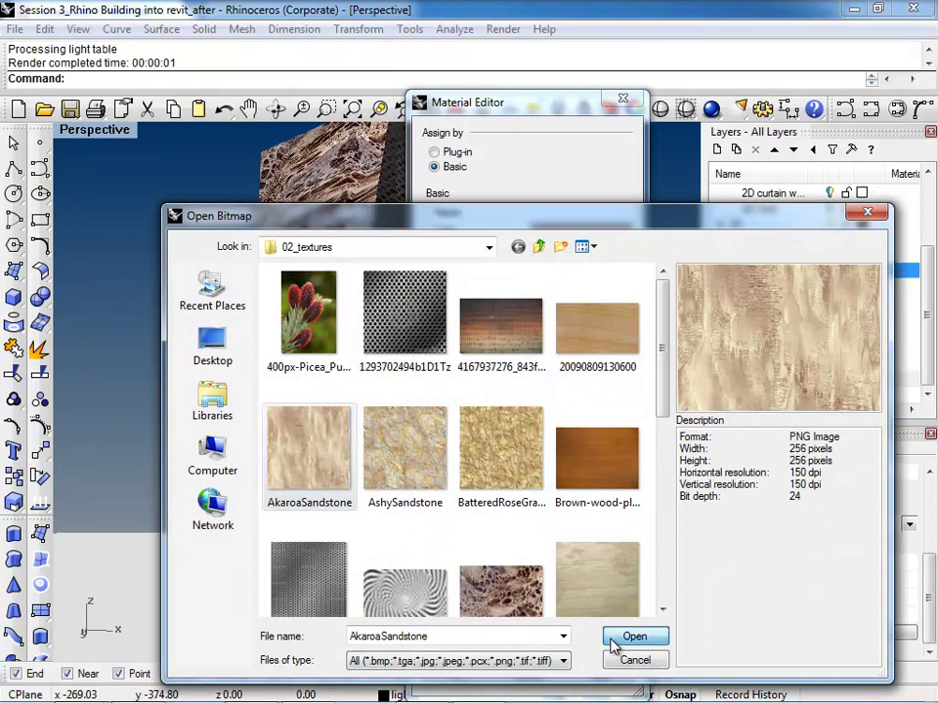
left_click(614, 640)
left_click(475, 680)
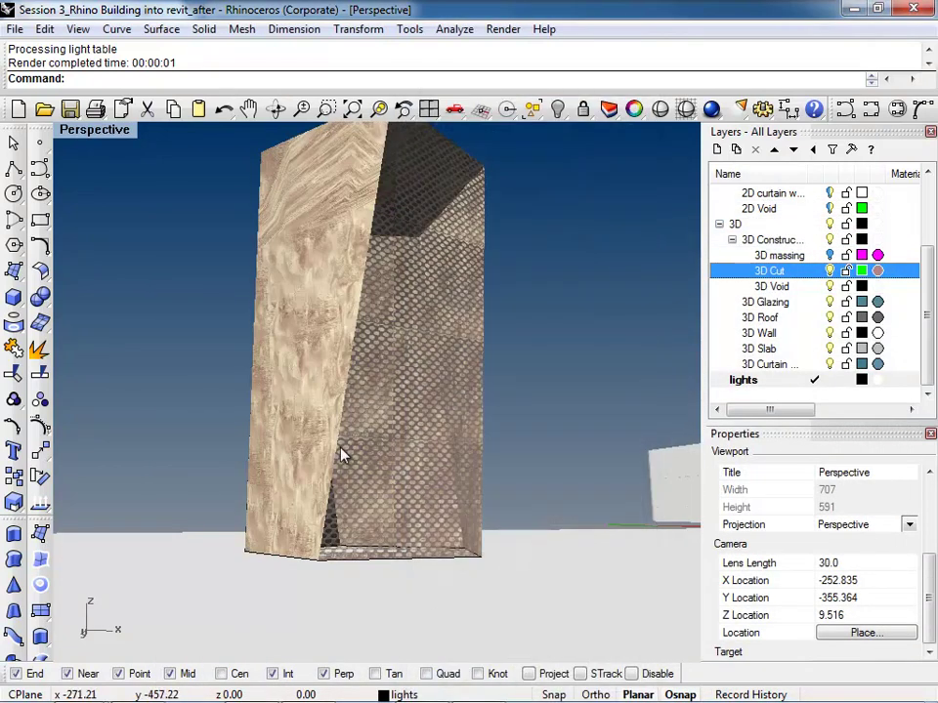
Render the tower to check the new sandstone texture and bump, and close the render
type("Render")
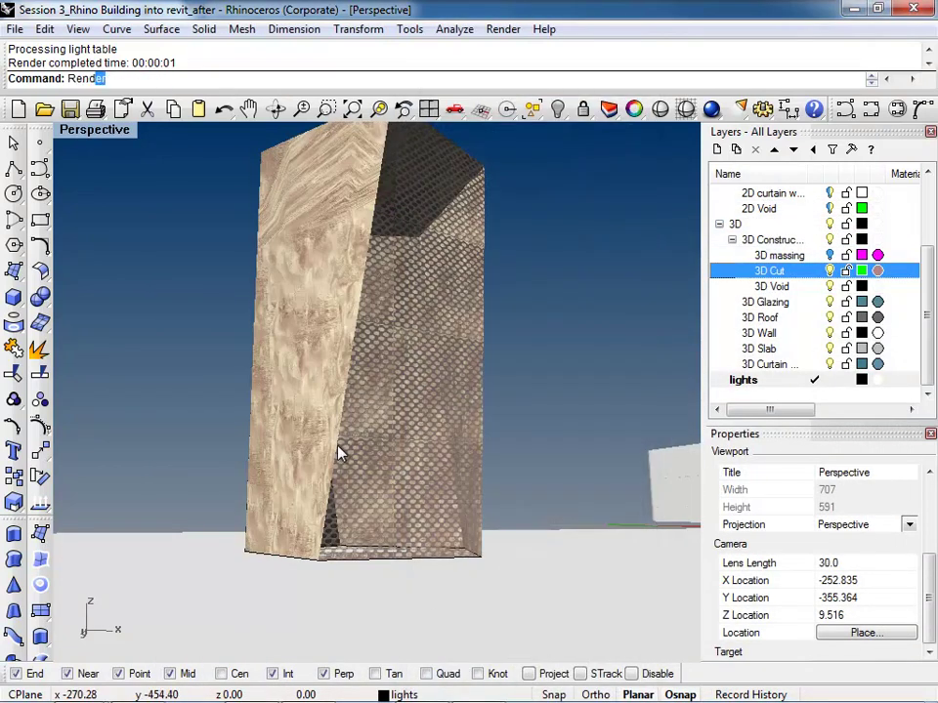
key("Return")
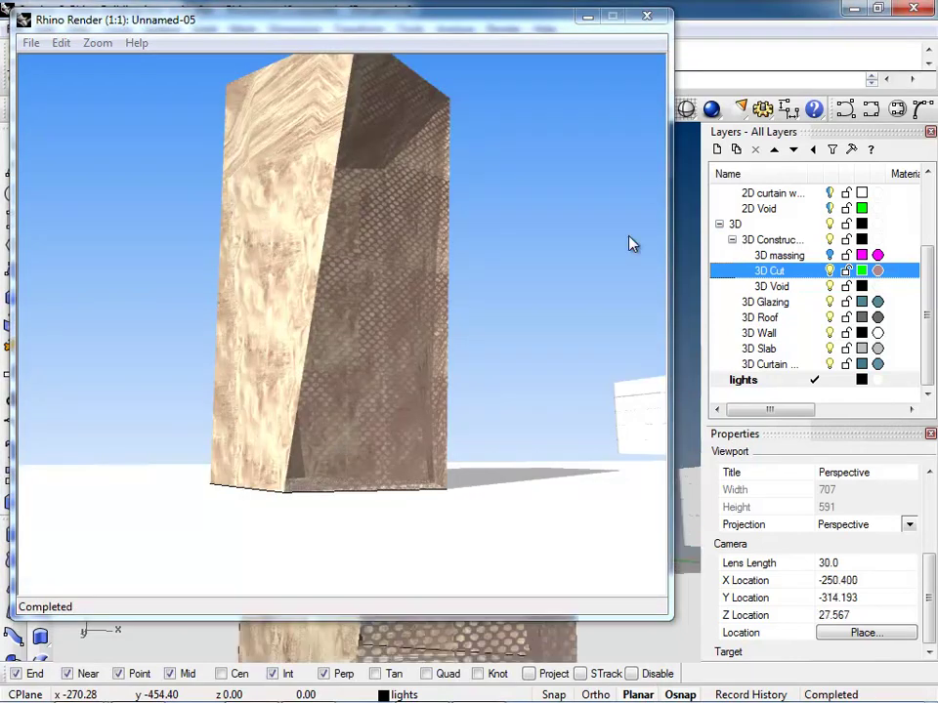
left_click(646, 16)
Render the tower from its opposite, shaded side to inspect the sandstone faces, and close the render
right_click_drag(418, 314, 515, 433)
scroll(515, 433, "down", 3)
scroll(515, 433, "up", 5)
right_click_drag(429, 427, 389, 435)
type("Render")
key("Return")
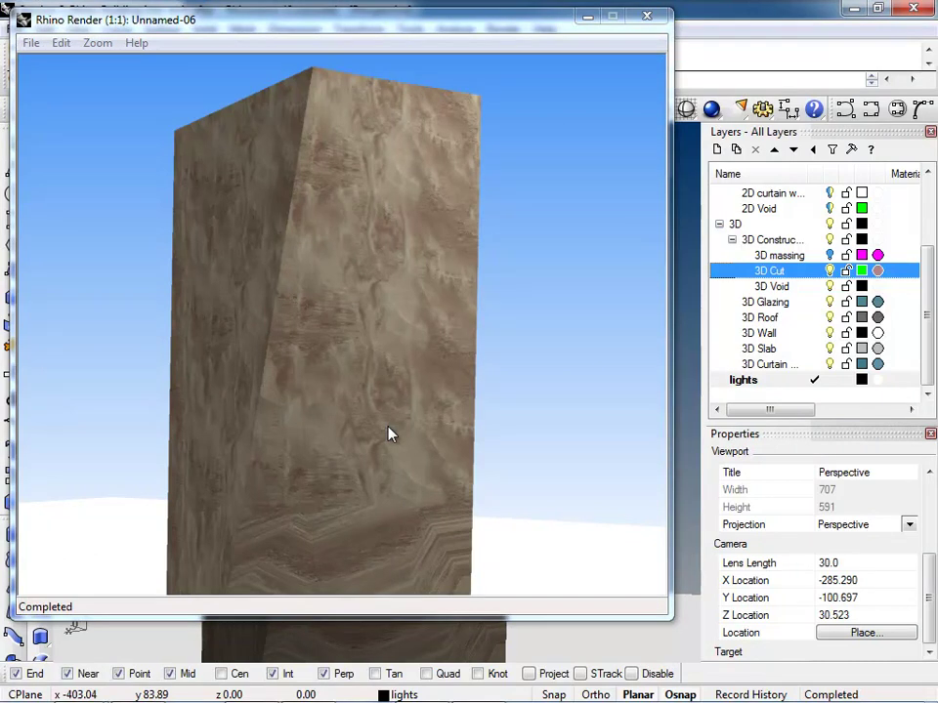
left_click(645, 16)
Review the material assignment and transparency map settings of the tower's perforated face, and deselect it
right_click_drag(394, 274, 327, 467)
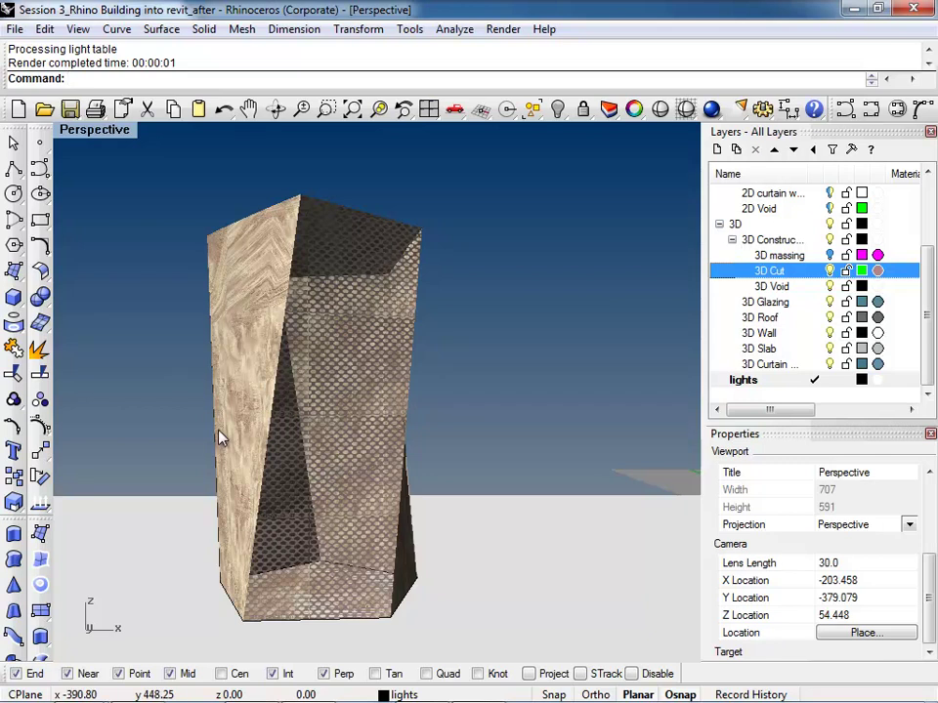
left_click(377, 262)
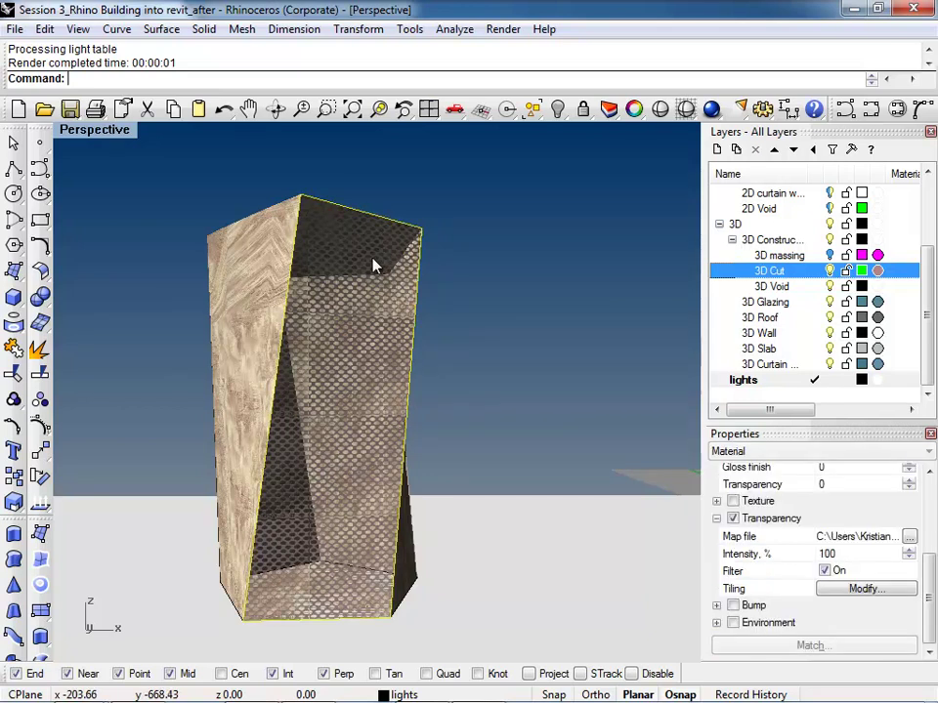
left_click(799, 452)
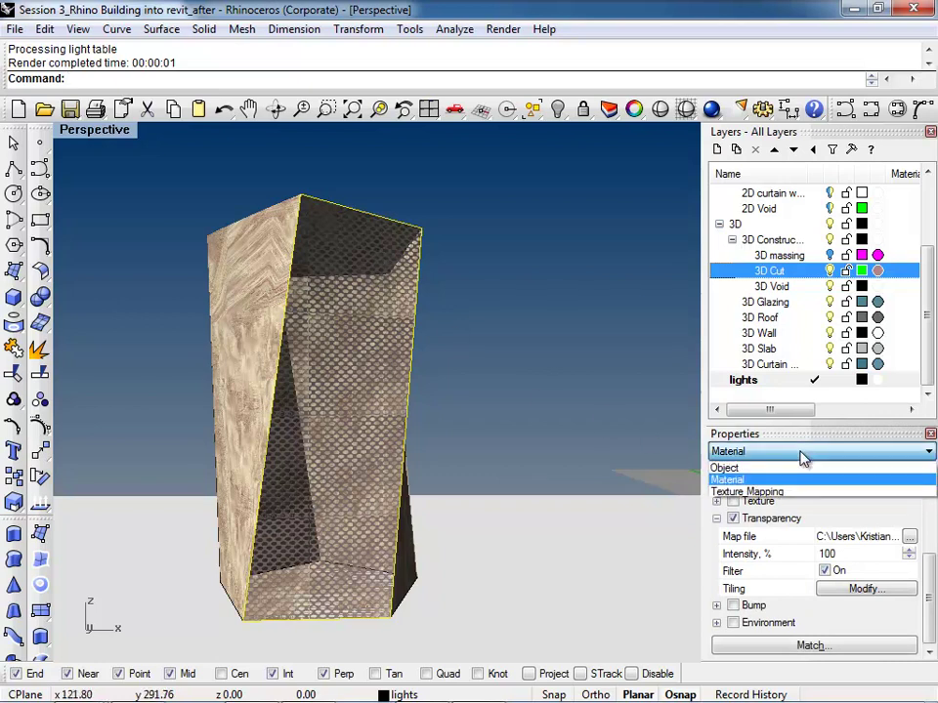
left_click(725, 468)
left_click(780, 452)
left_click(781, 482)
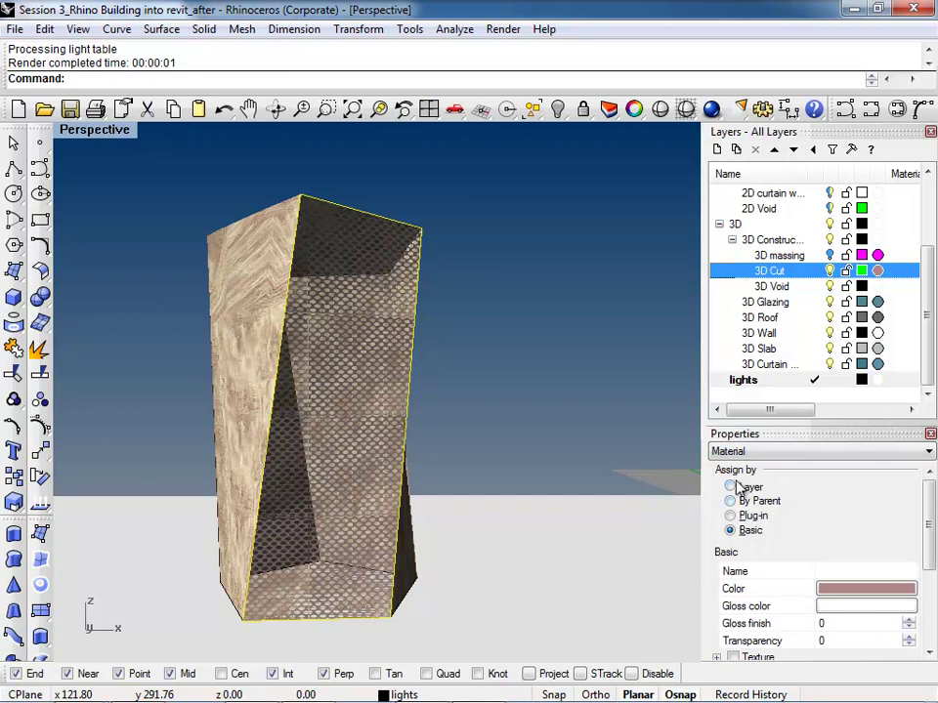
left_click_drag(927, 528, 930, 576)
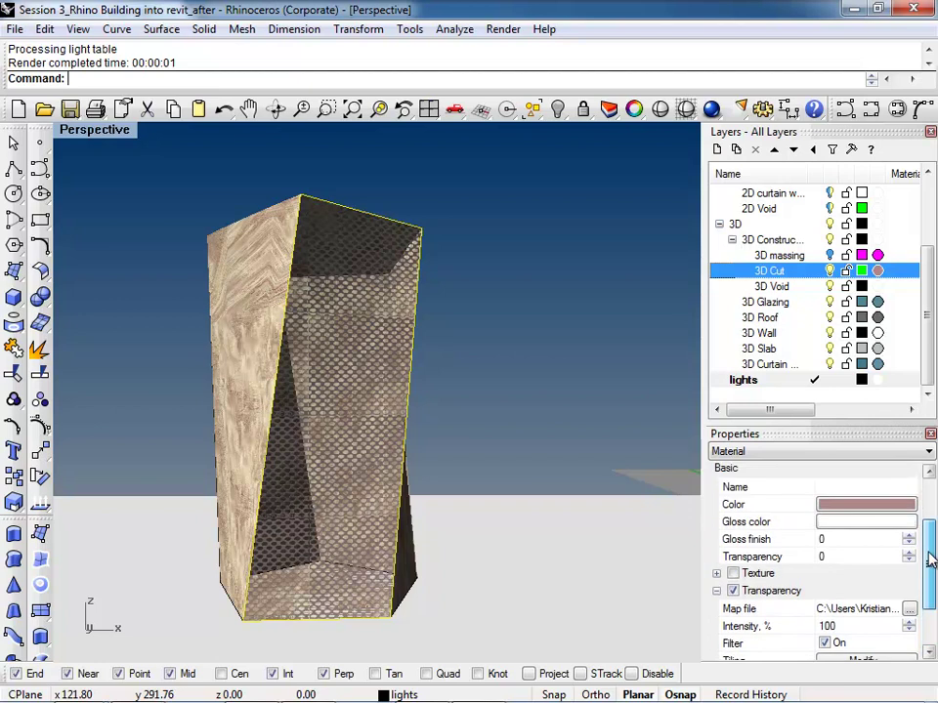
left_click(465, 304)
Render the tower facing its lit sandstone side to check the bump relief, and close the render
right_click_drag(209, 436, 277, 304)
key("Return")
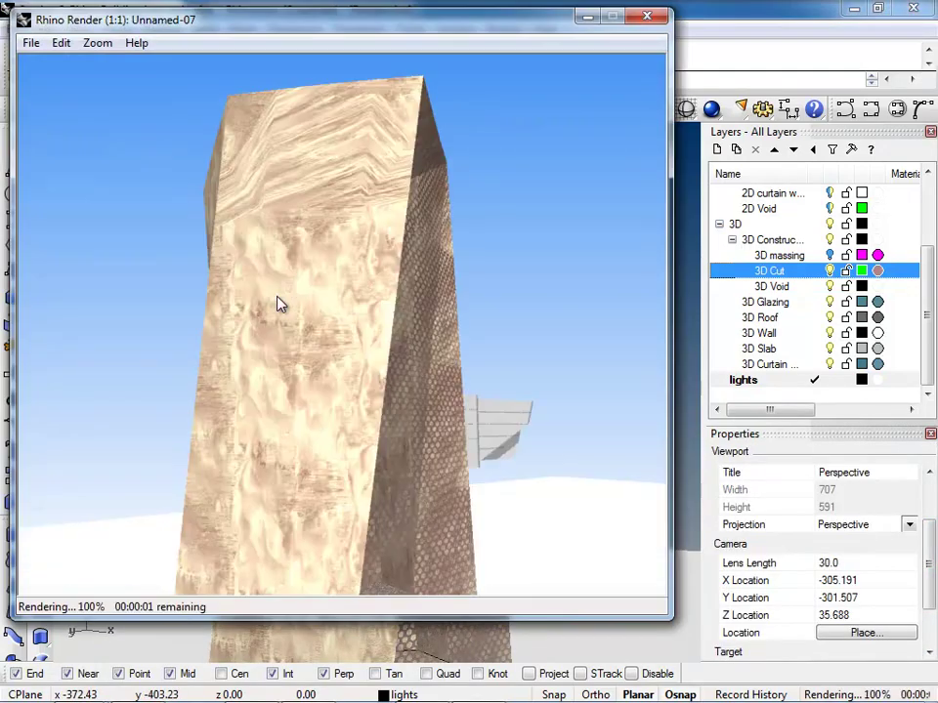
left_click(651, 20)
Turn off the rendering of curves in the Rhino Render document properties
type("Options")
key("Return")
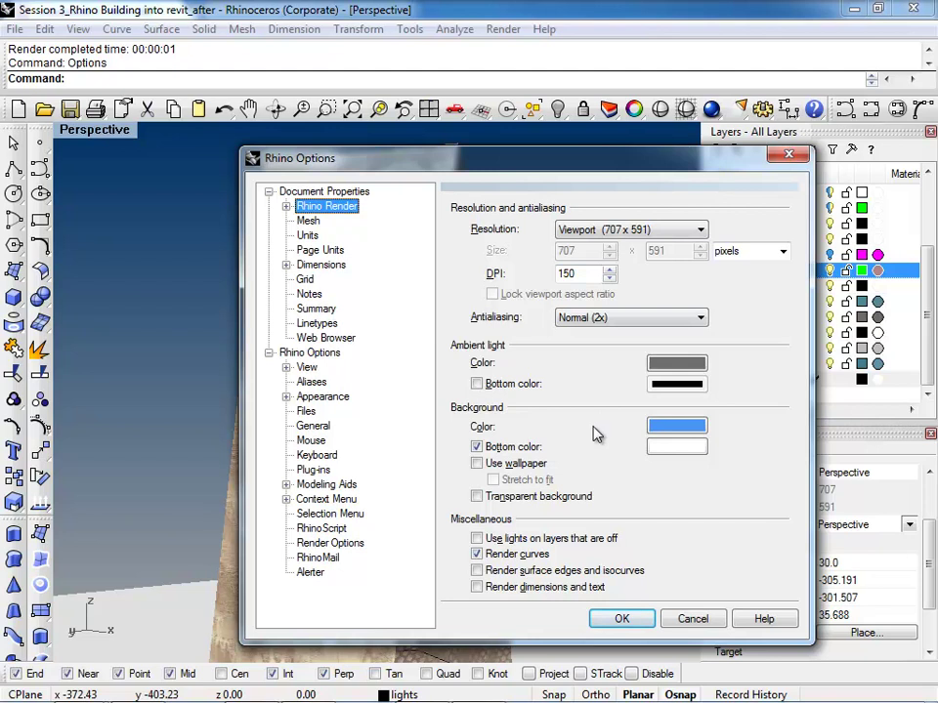
left_click(478, 554)
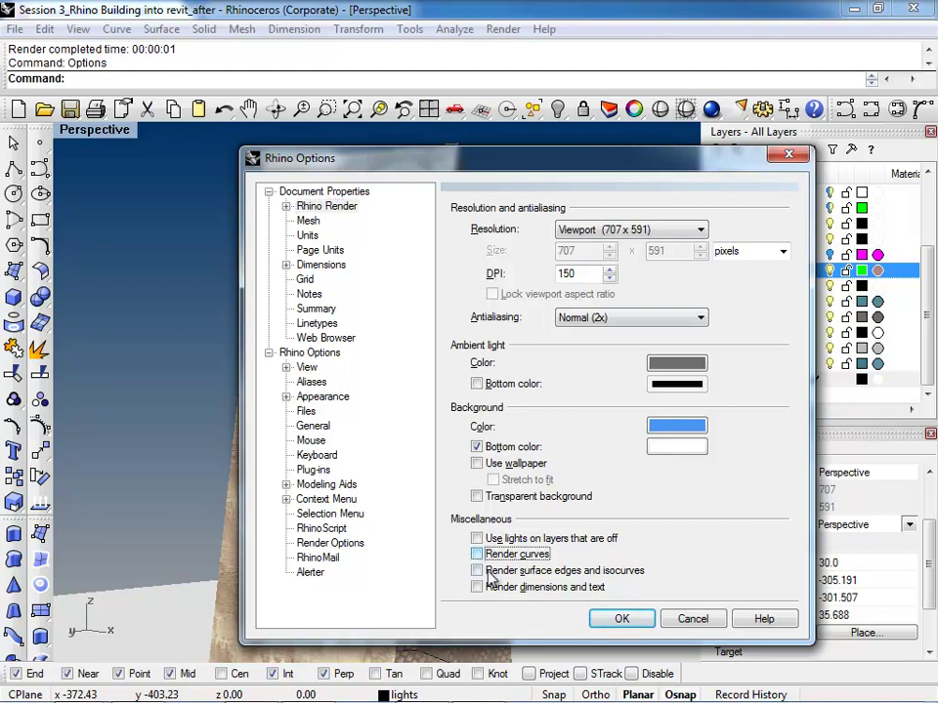
left_click(648, 621)
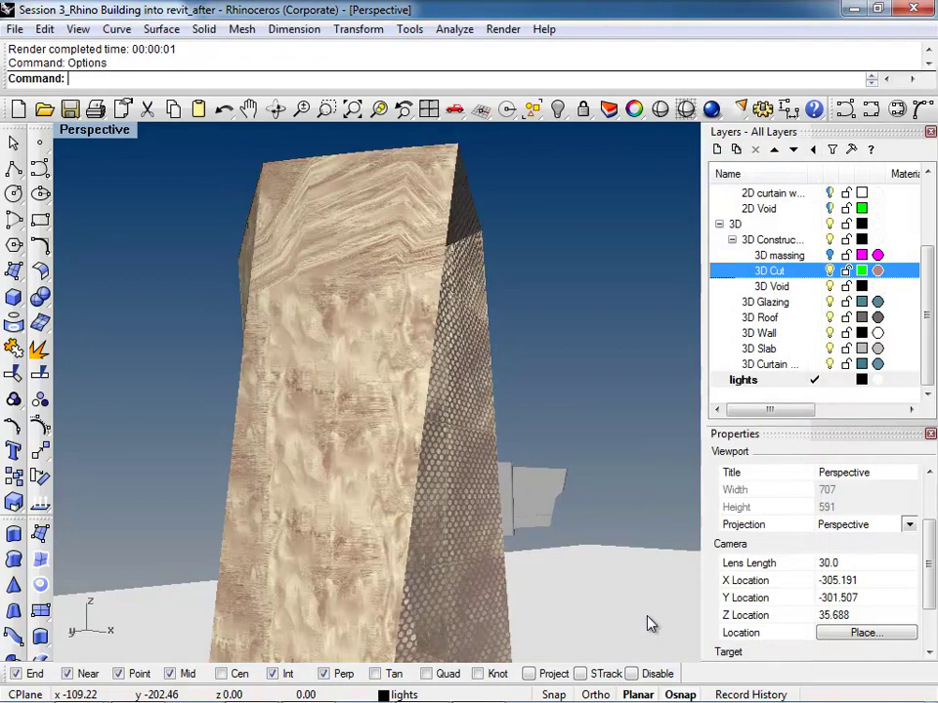
Set the ambient light color in the Rhino Render document properties to a darker grey
right_click(468, 423)
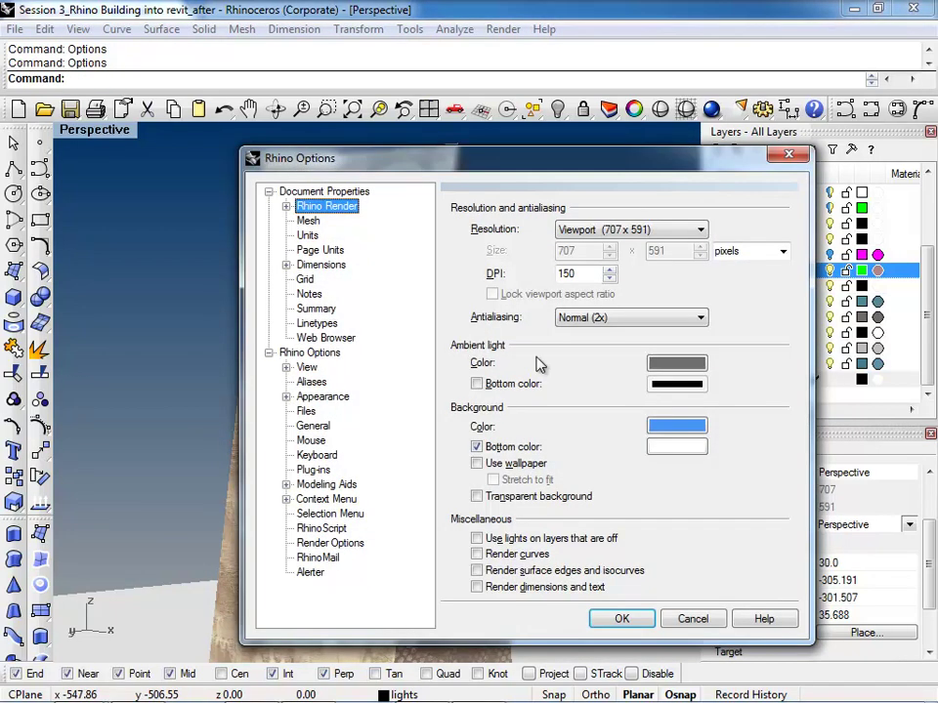
left_click(684, 368)
left_click_drag(651, 367, 652, 389)
left_click(601, 564)
left_click(620, 620)
right_click_drag(620, 625, 596, 332)
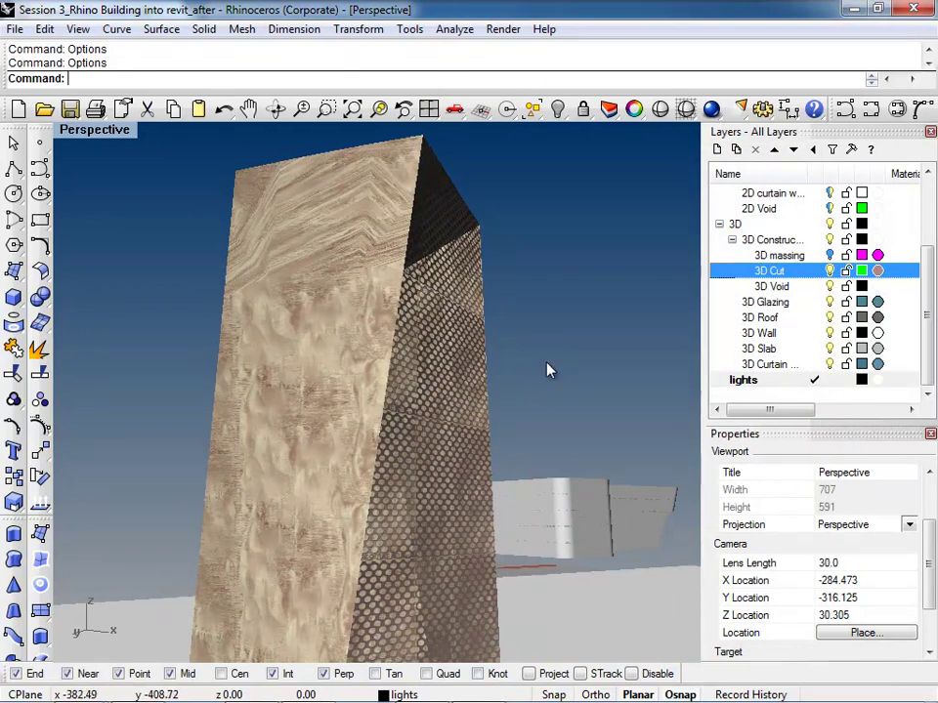
Switch the Perspective viewport to shaded display and set the directional light's shadow intensity to 30
key("ctrl+alt+s")
scroll(458, 370, "down", 6)
right_click_drag(459, 370, 390, 516)
scroll(391, 516, "down", 2)
left_click(198, 430)
left_click(875, 452)
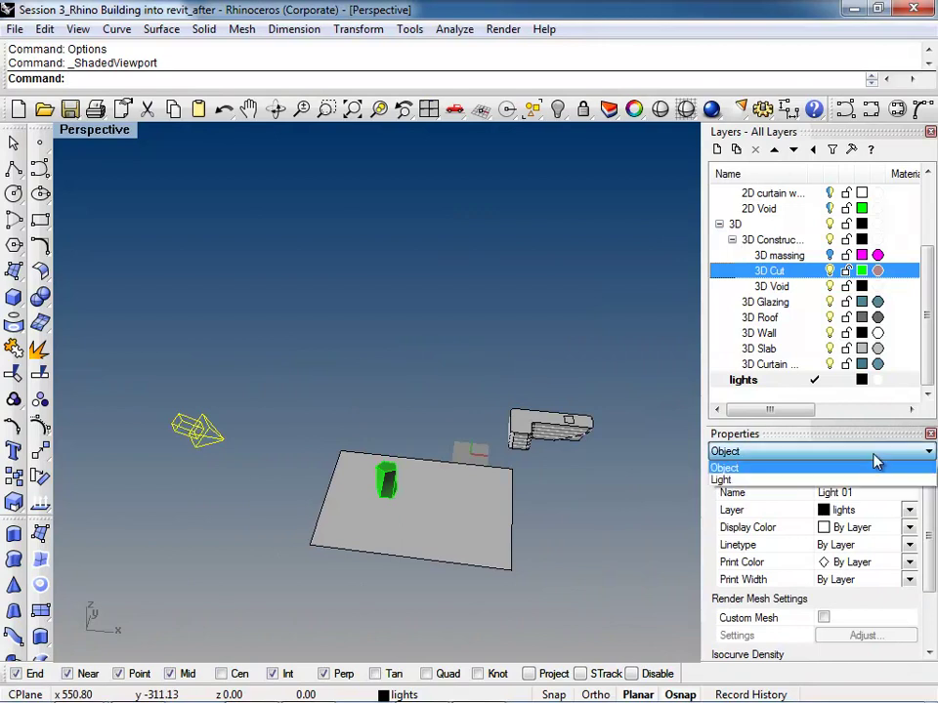
left_click(872, 480)
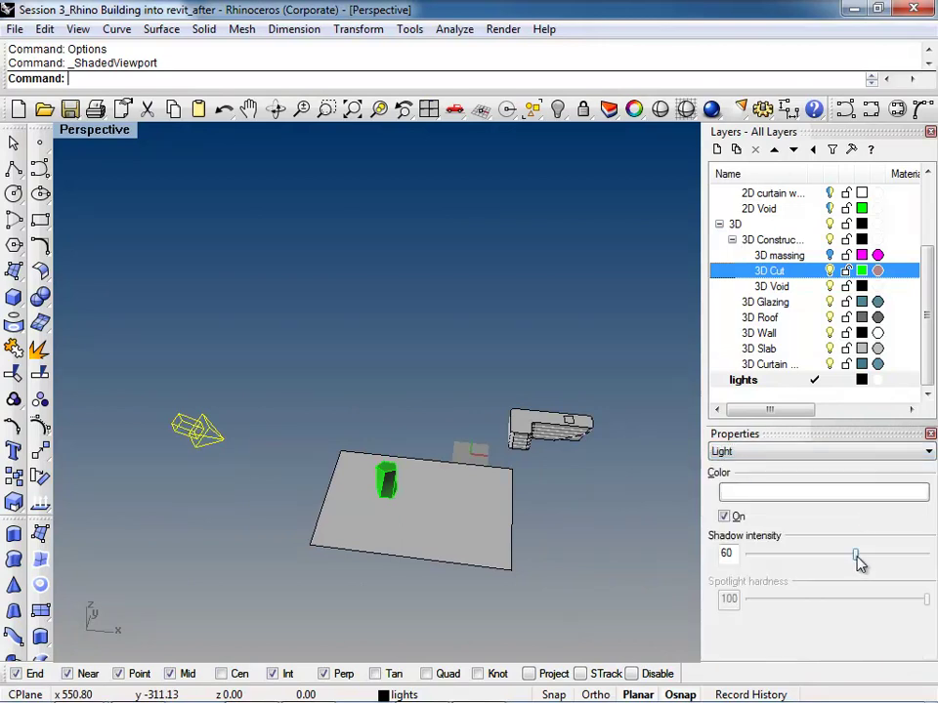
right_click_drag(359, 520, 390, 469)
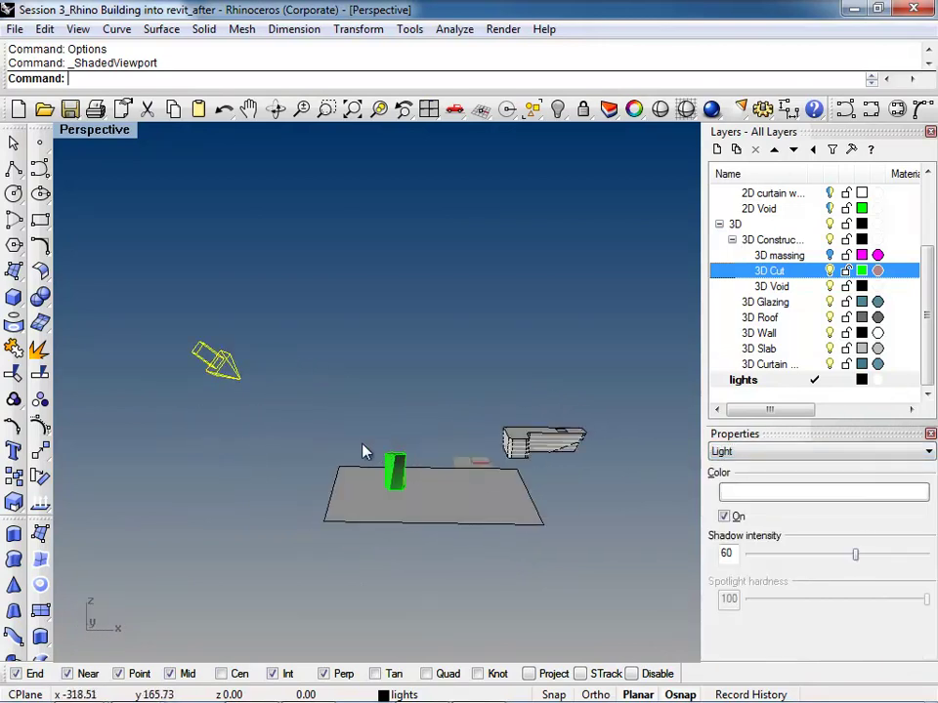
left_click_drag(855, 554, 802, 555)
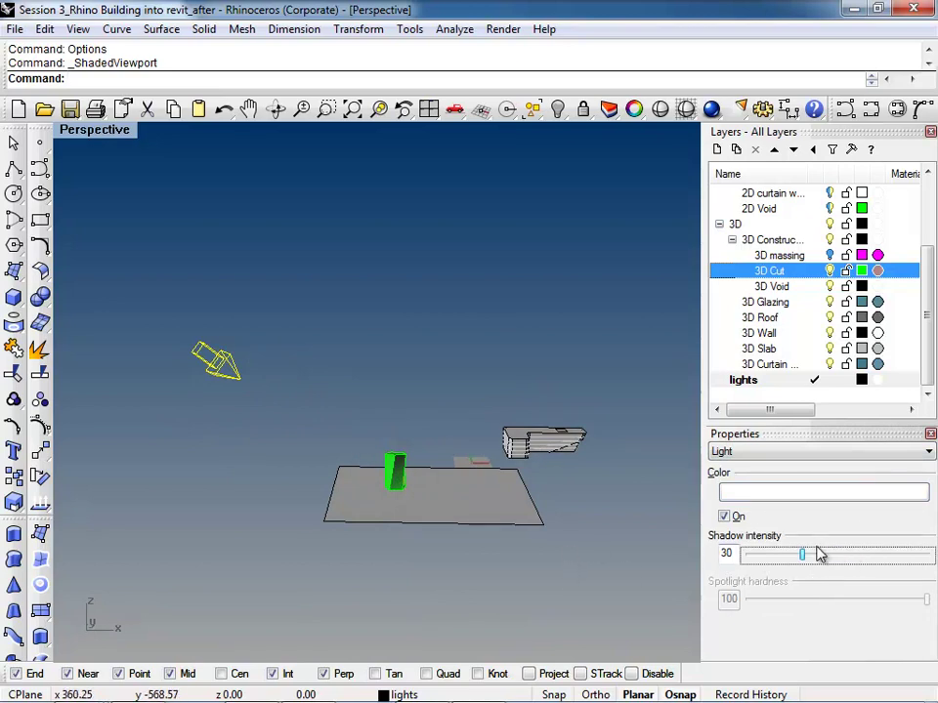
left_click(533, 559)
Render the tower with its ground plane to check the softened shadow and ambient light, and close the render
scroll(467, 483, "up", 10)
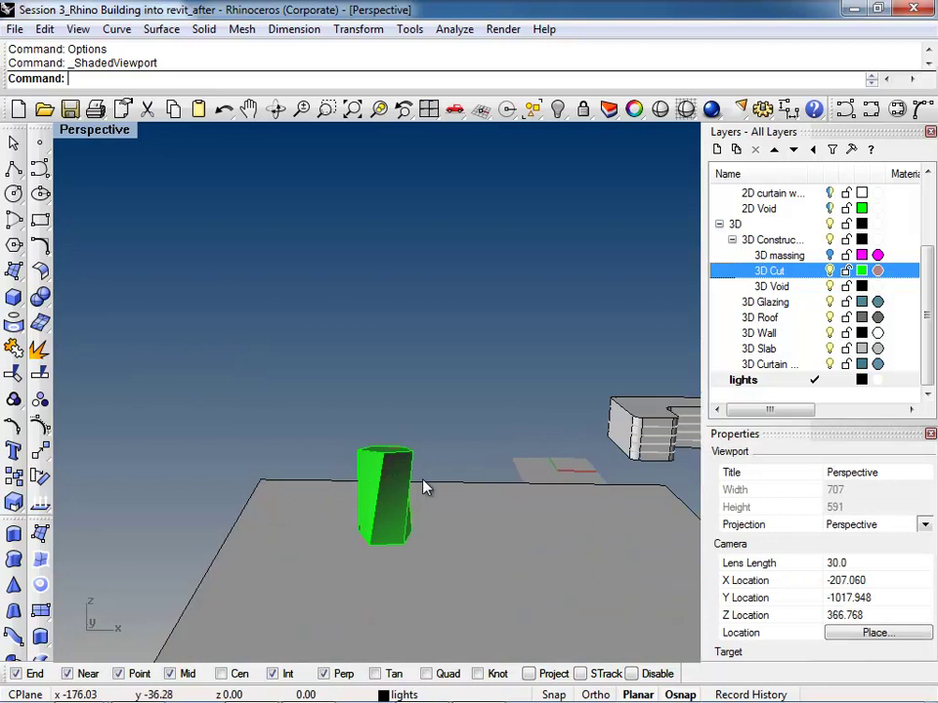
scroll(410, 479, "up", 3)
type("Render")
key("Return")
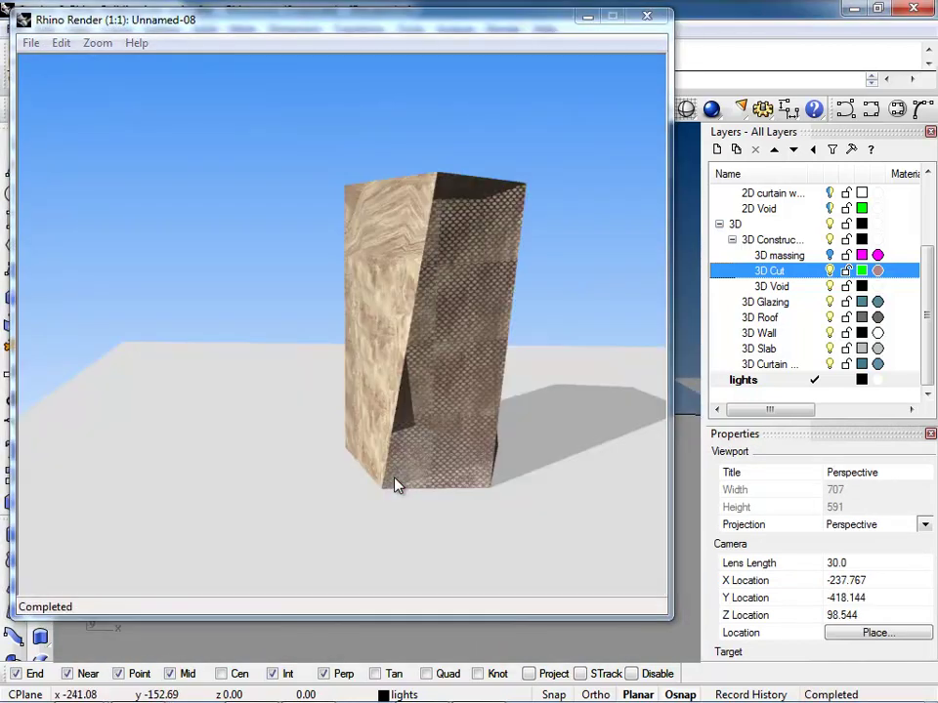
left_click(646, 16)
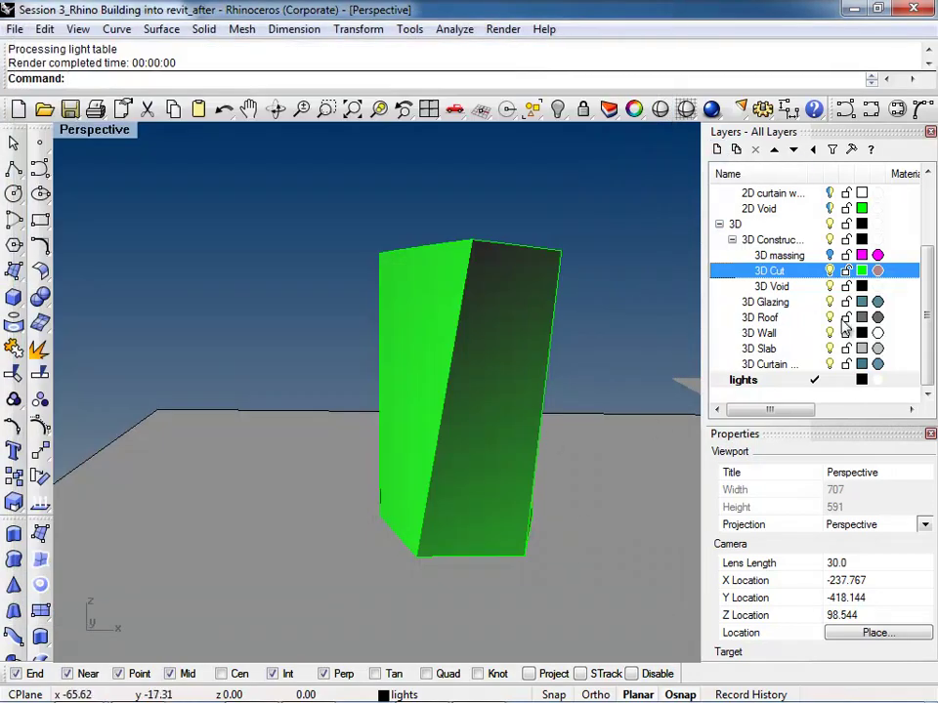
Check the texture tiling of the 3D Cut layer's material and leave the material editor without changes
left_click(877, 271)
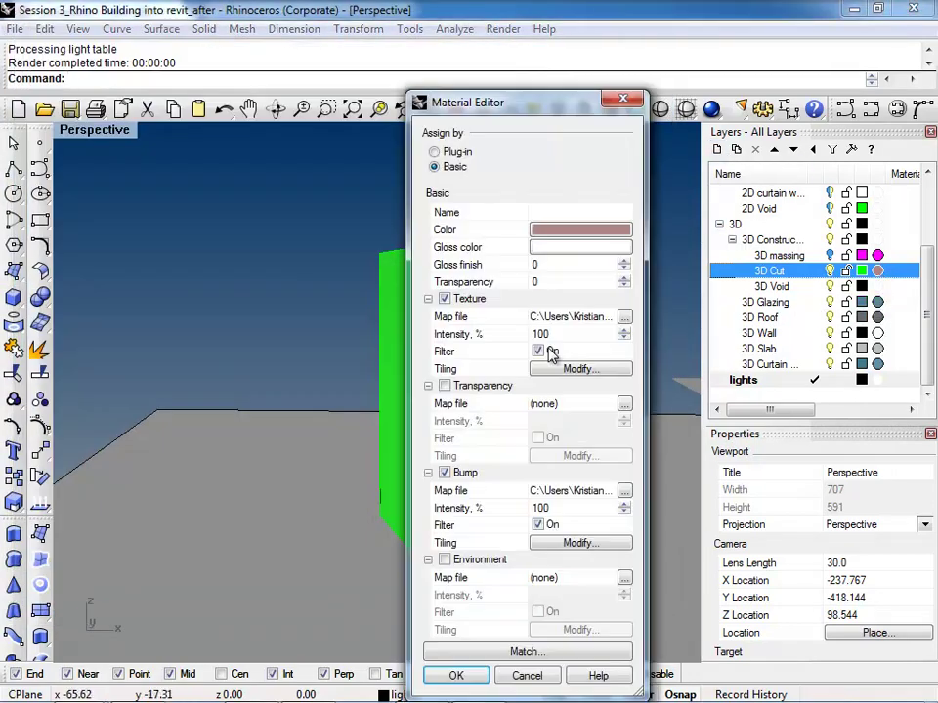
left_click(587, 370)
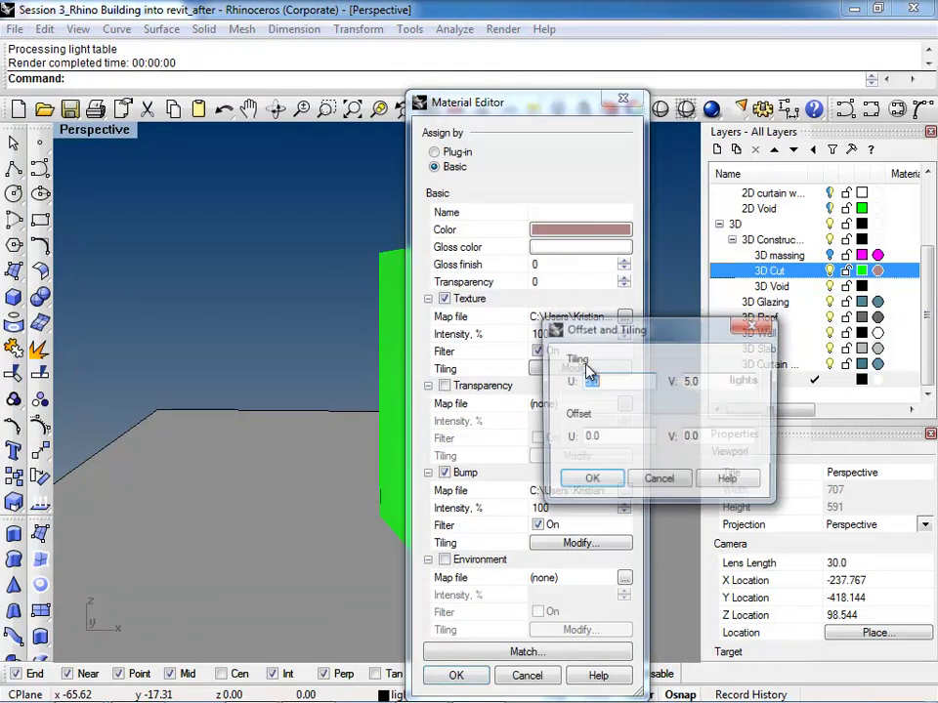
left_click(653, 479)
left_click(536, 676)
Render the tower with the other building in the background to review the scene, and close the render
right_click_drag(206, 369, 277, 347)
scroll(460, 268, "up", 3)
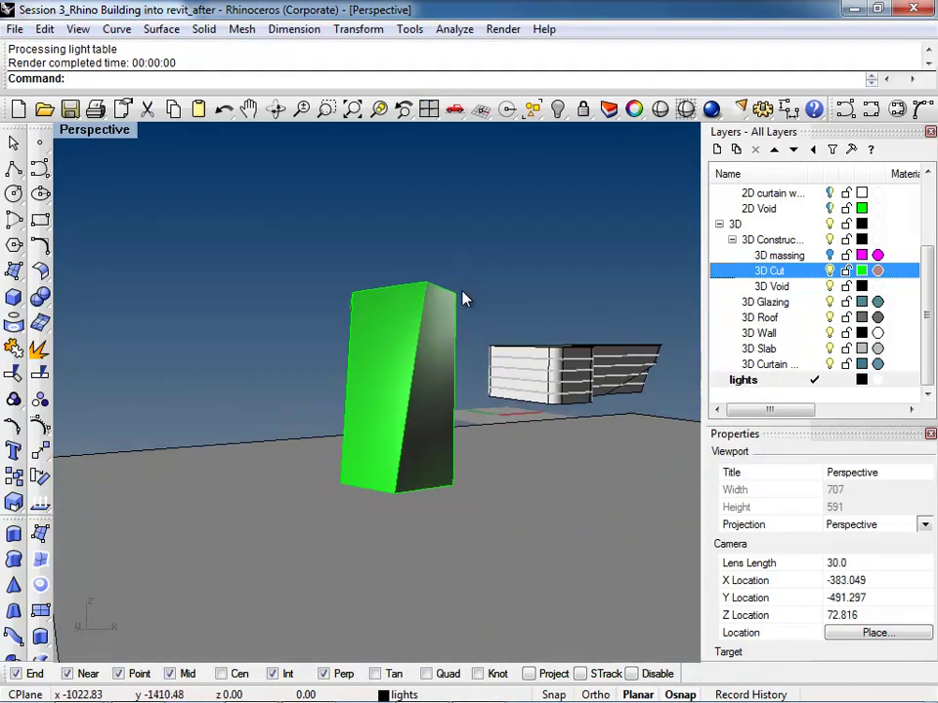
scroll(419, 324, "up", 2)
type("Rend")
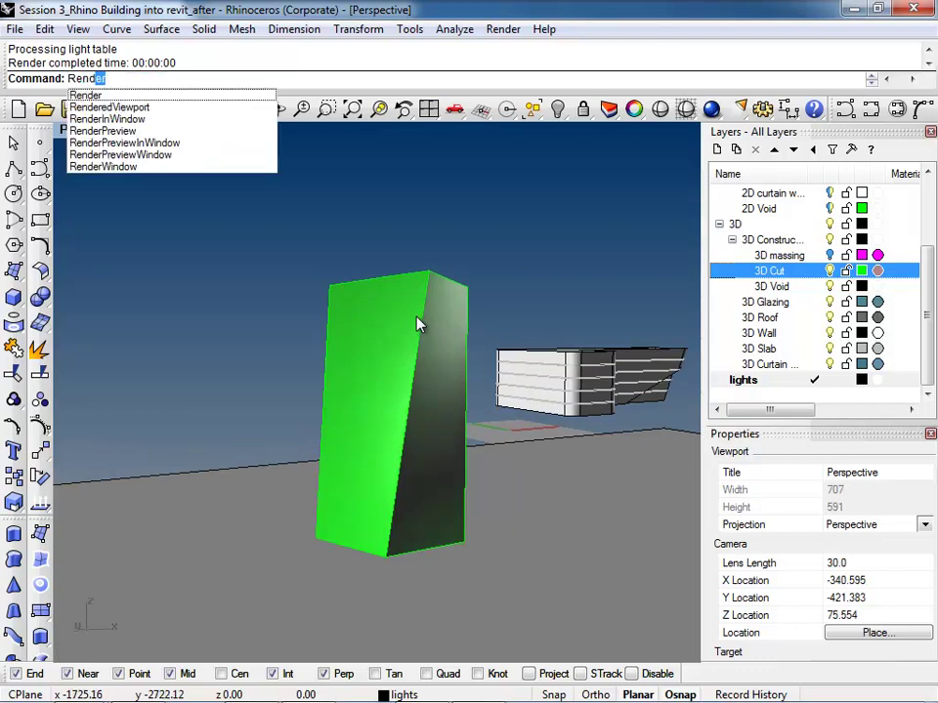
key("Return")
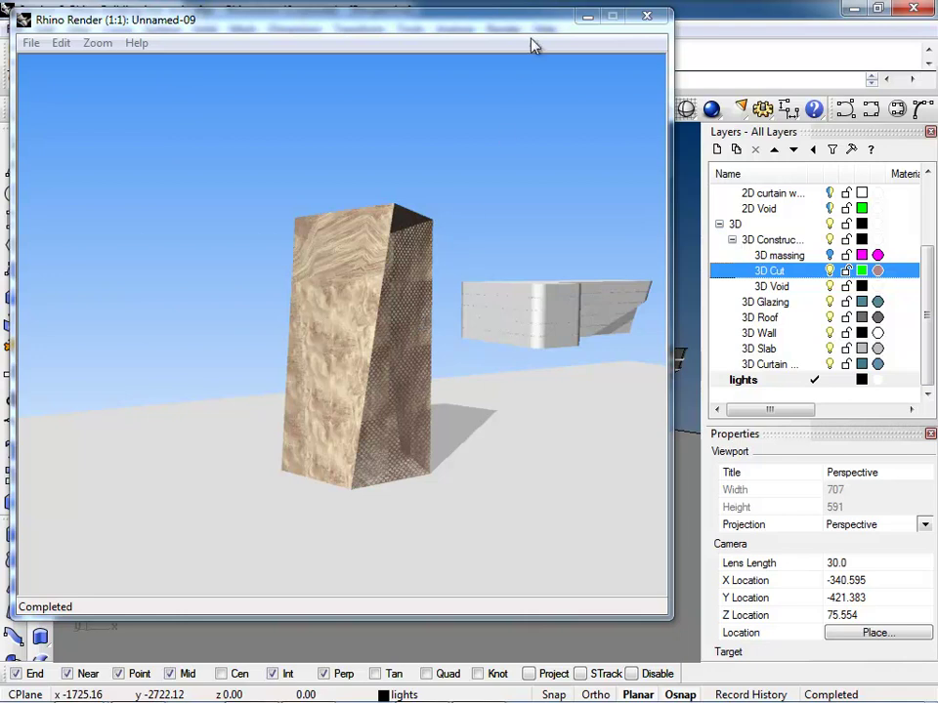
left_click(645, 17)
right_click_drag(325, 425, 295, 352)
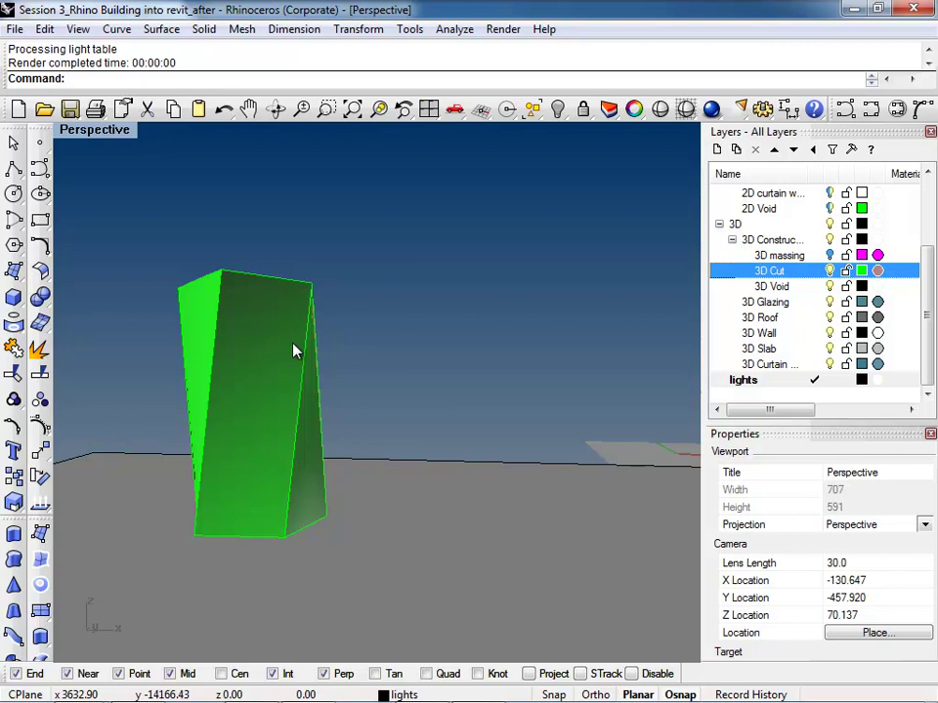
scroll(177, 350, "down", 3)
right_click_drag(178, 350, 436, 421)
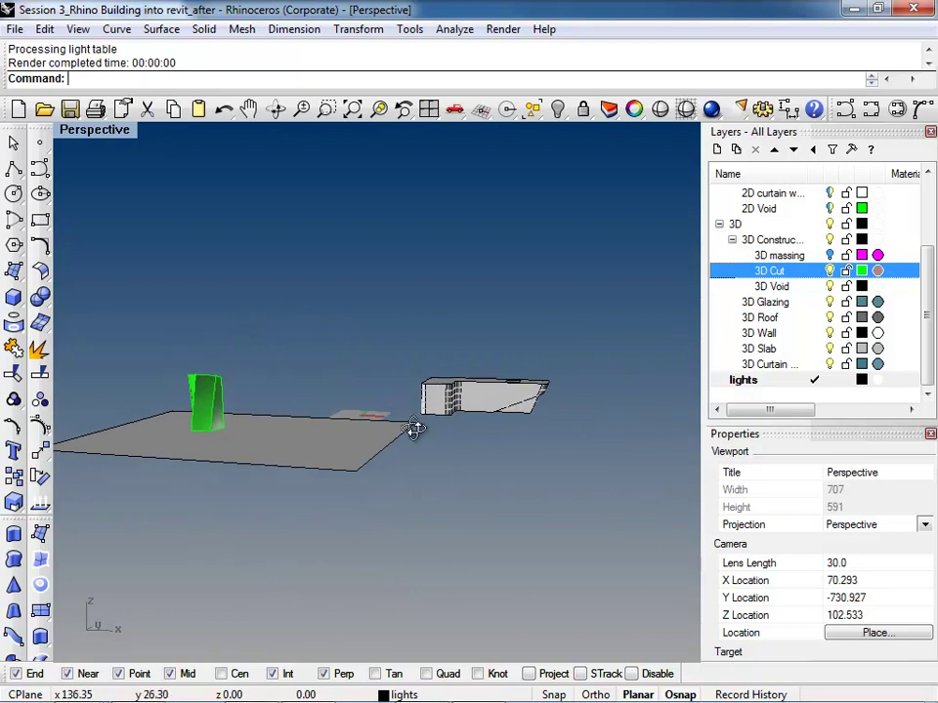
scroll(304, 412, "down", 3)
right_click_drag(304, 412, 596, 383)
scroll(535, 340, "up", 5)
scroll(535, 340, "down", 3)
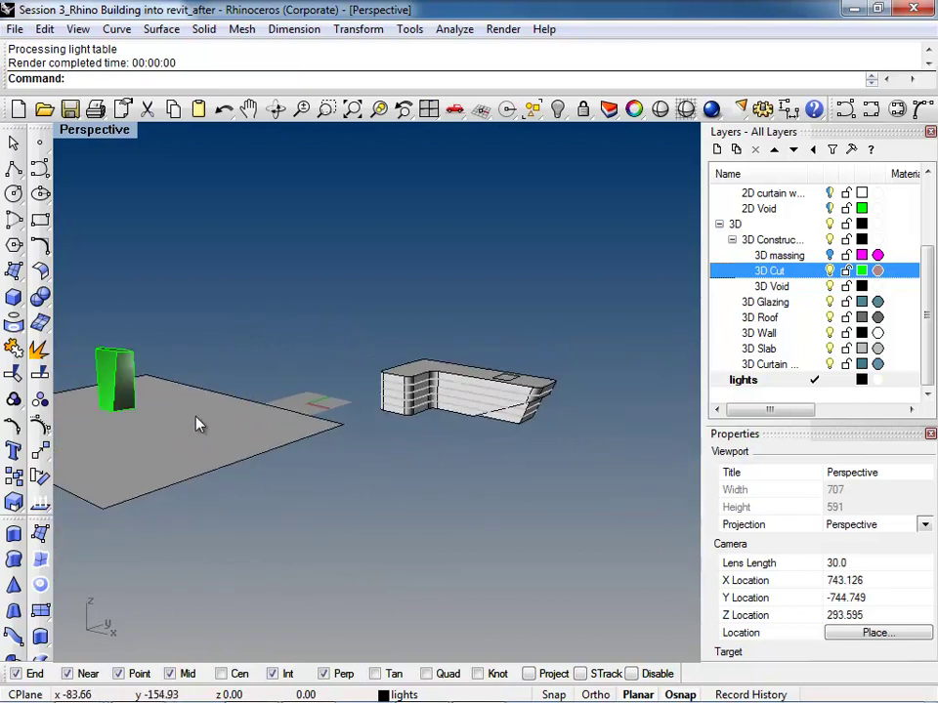
Draw a freehand solid box in the empty area between the ground surface and the building
left_click(199, 425)
type("Box")
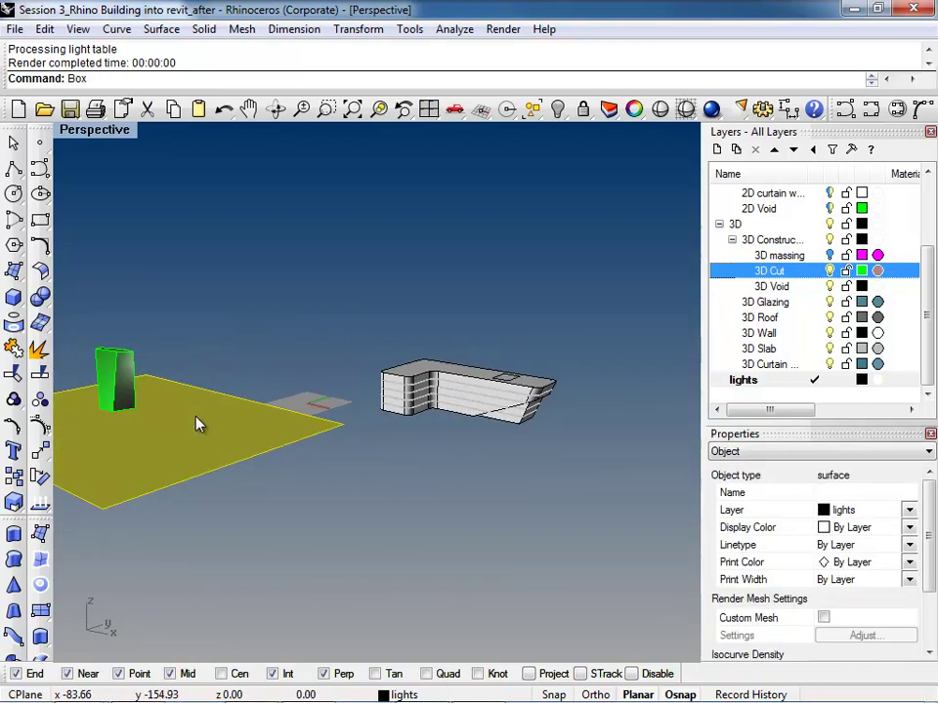
key("Return")
left_click(354, 478)
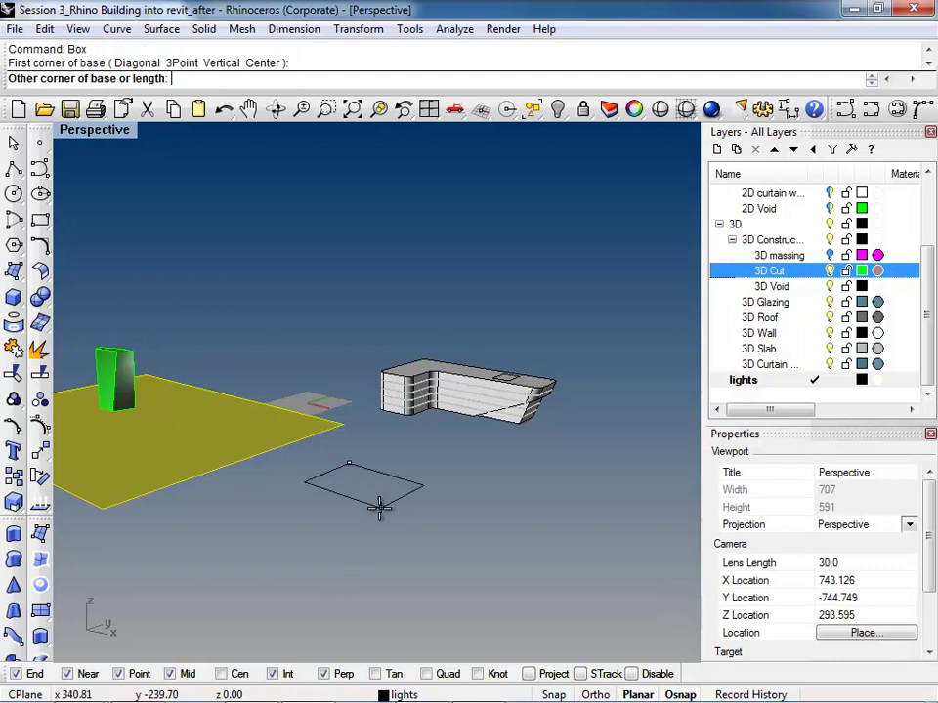
left_click(376, 501)
left_click(371, 459)
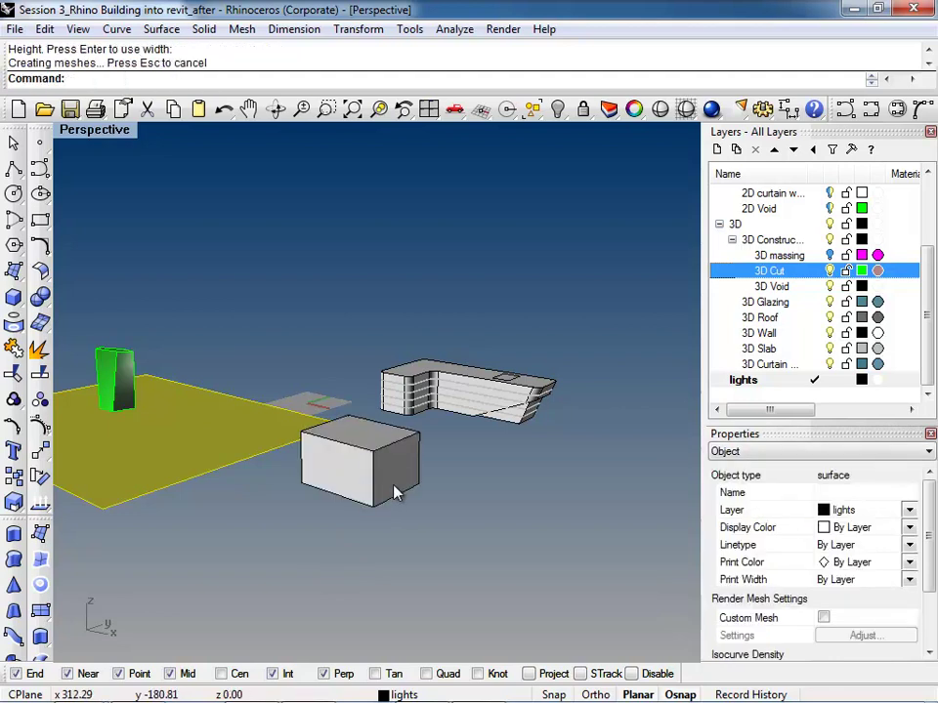
left_click(473, 548)
Select the box and start converting it to a mesh, using the simple polygon controls
right_click_drag(473, 548, 412, 517)
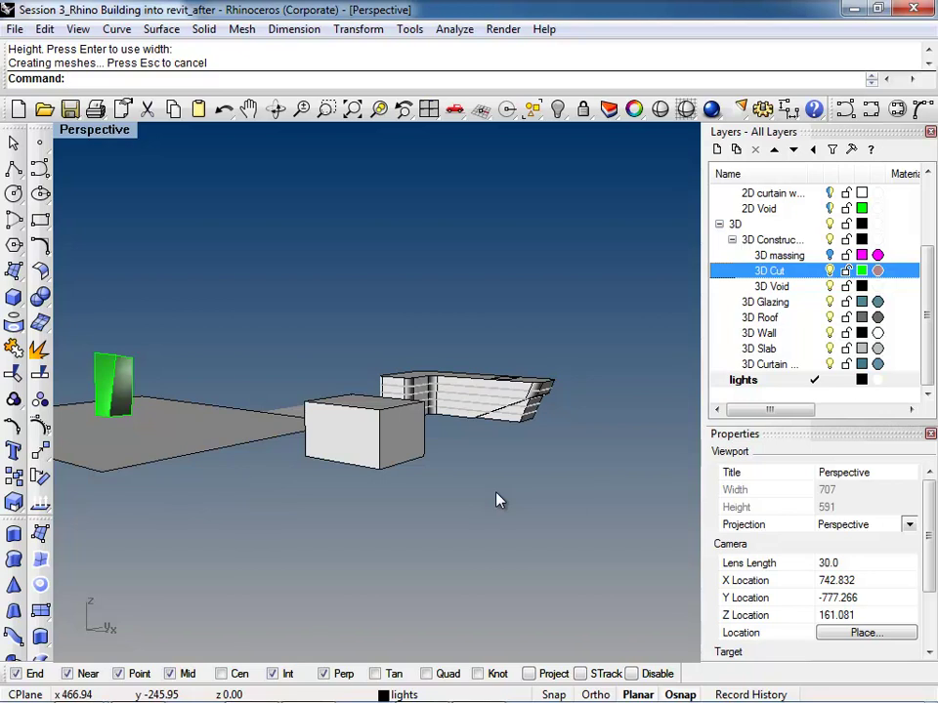
right_click_drag(498, 498, 220, 392)
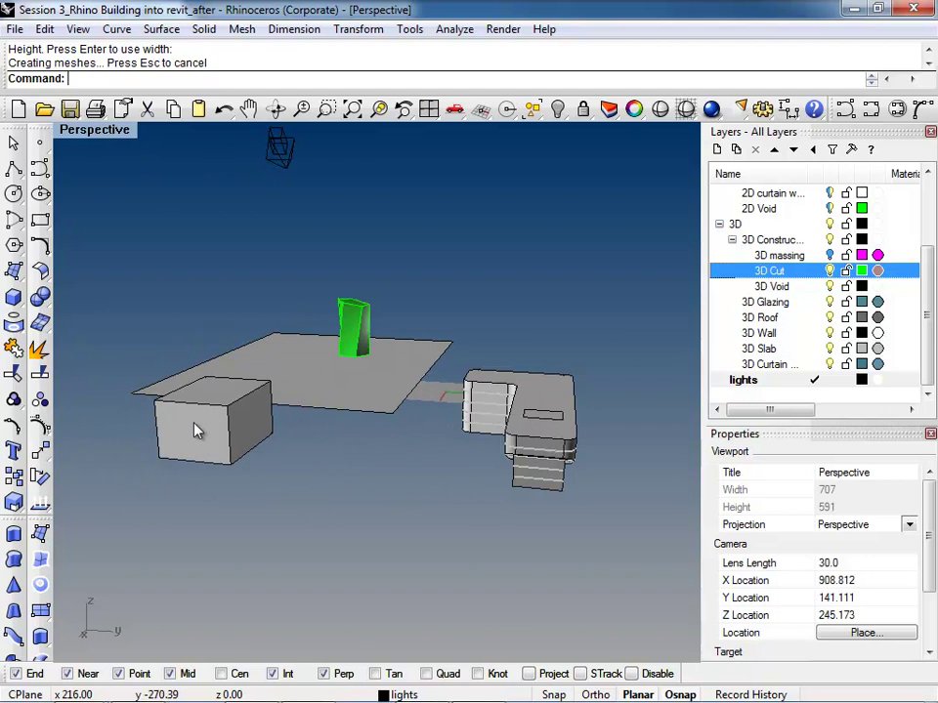
right_click_drag(222, 452, 313, 480)
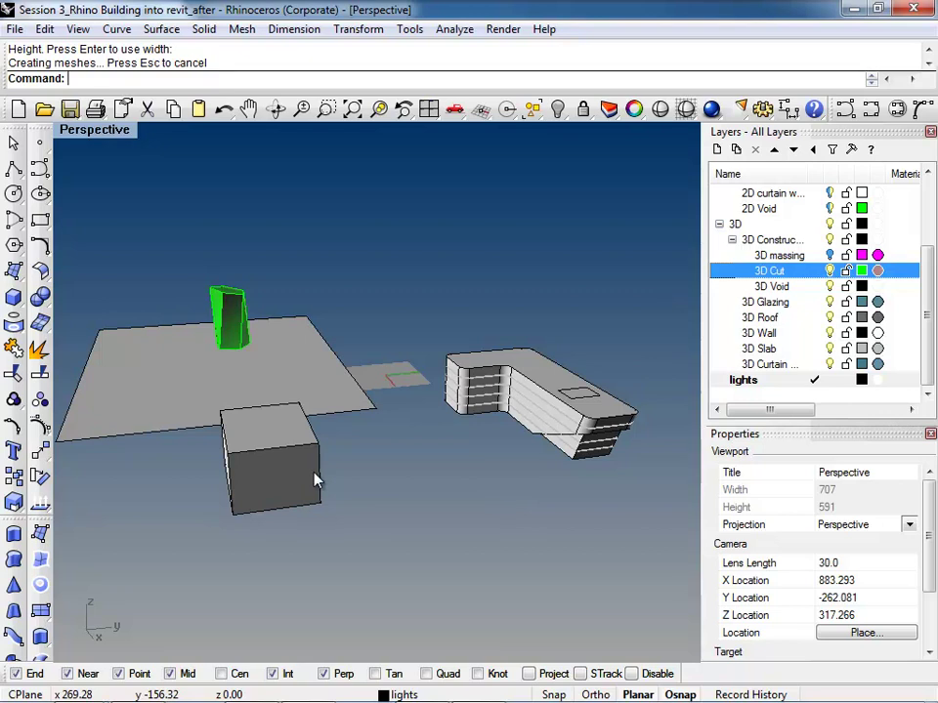
right_click_drag(293, 483, 354, 457)
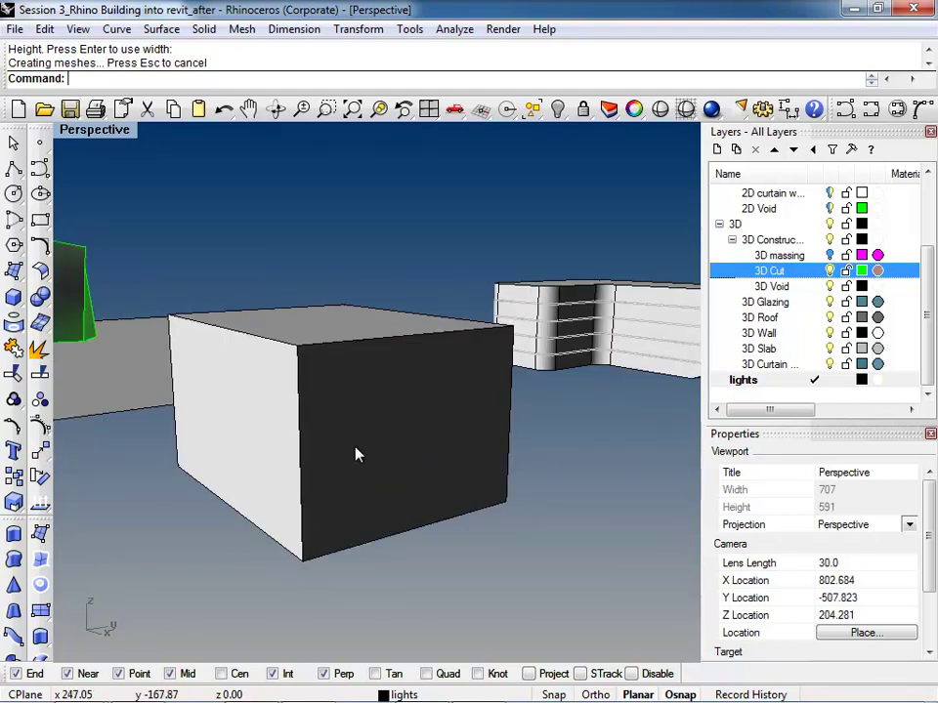
left_click(354, 457)
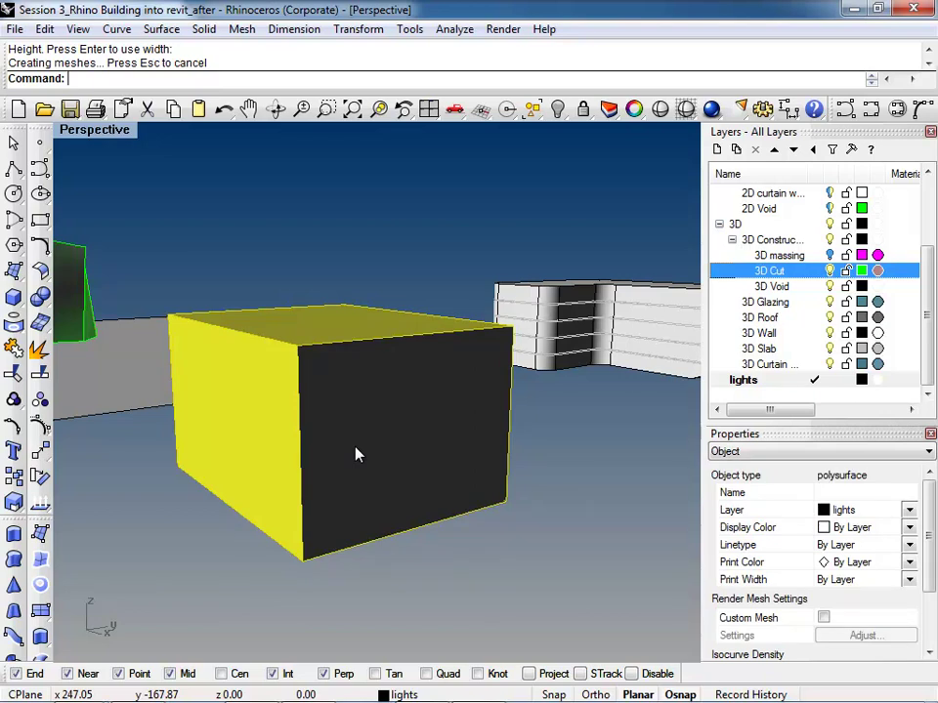
type("Mesh")
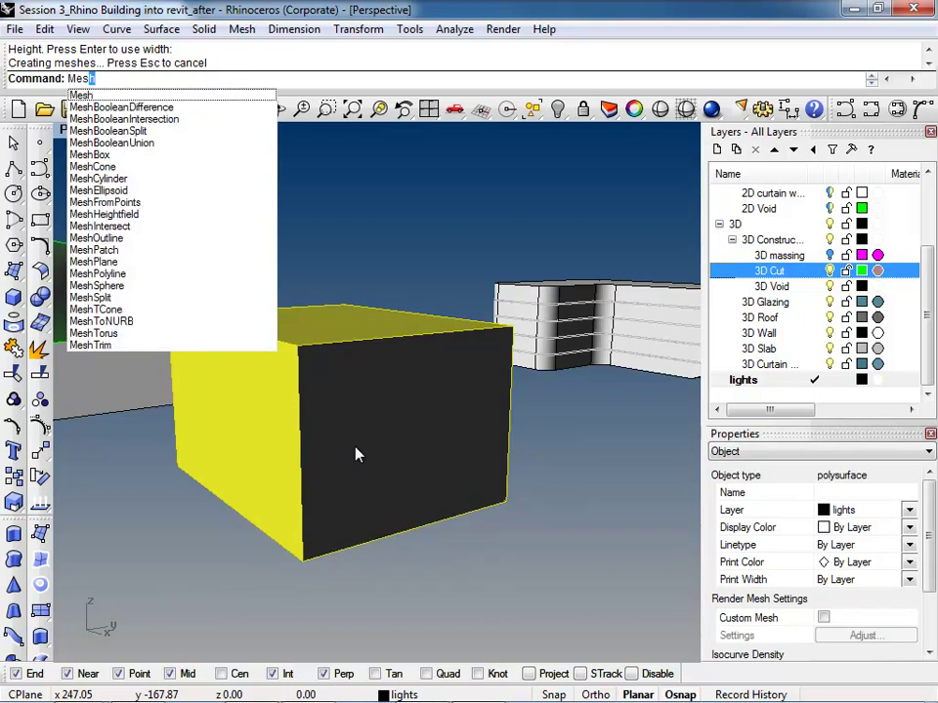
key("Return")
left_click_drag(357, 454, 712, 119)
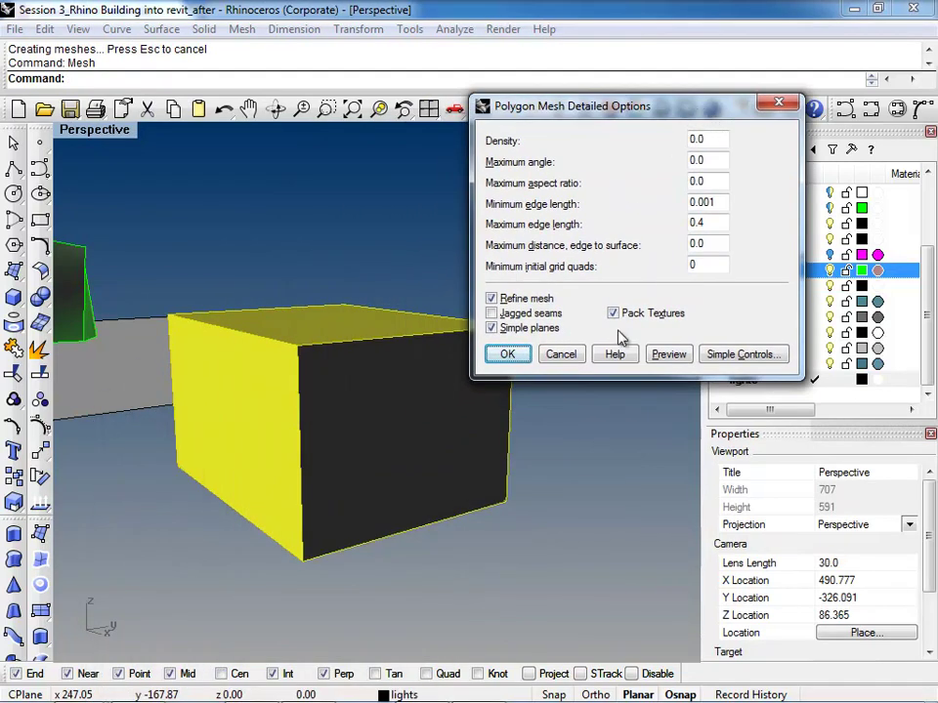
left_click(734, 355)
left_click_drag(767, 246, 654, 151)
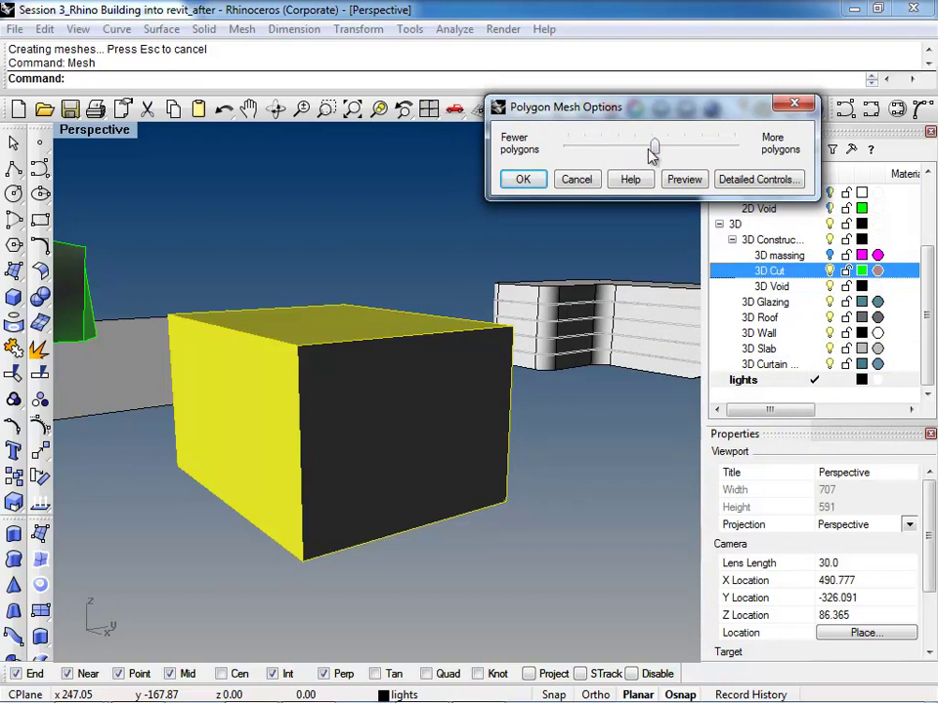
Preview the box's mesh at the fewest-polygons setting and view its triangulation
left_click_drag(661, 147, 543, 156)
left_click(683, 178)
right_click_drag(325, 592, 142, 438)
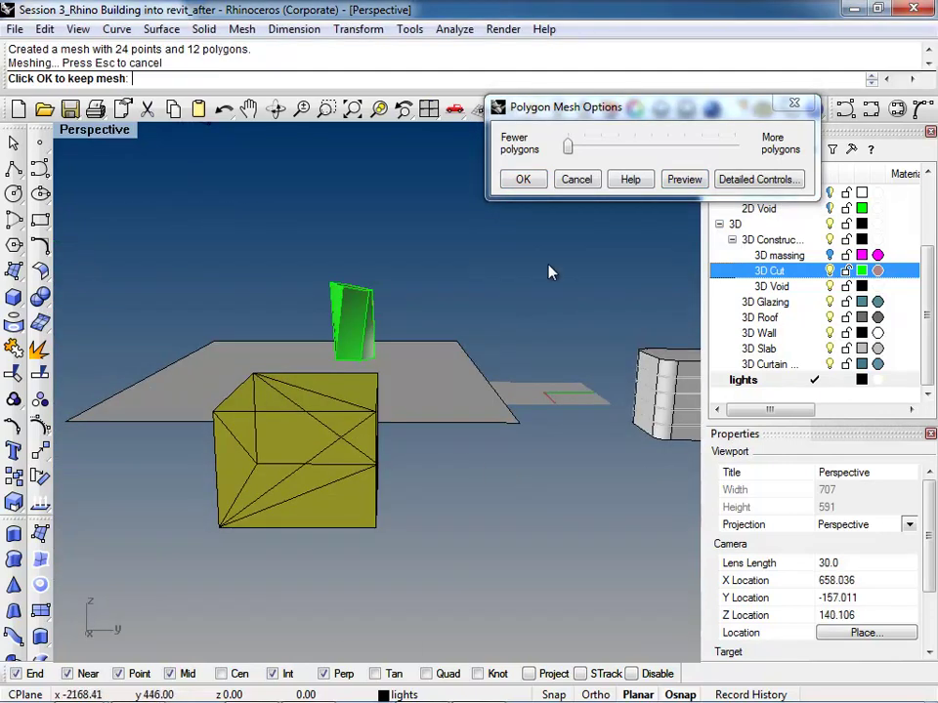
Preview the box's mesh at the most-polygons setting and examine the triangulation from several sides
left_click_drag(578, 146, 734, 145)
left_click(684, 180)
right_click_drag(328, 528, 222, 442)
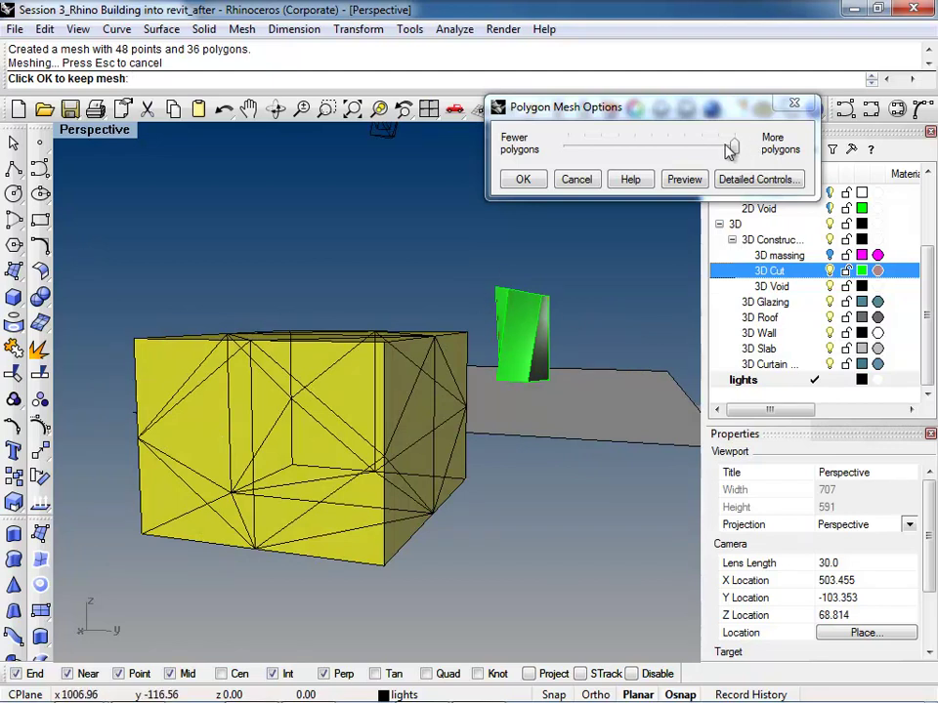
right_click_drag(260, 451, 190, 332)
right_click_drag(398, 419, 350, 382)
Create the box's mesh with the fewest polygons and hide the original polysurface
left_click_drag(732, 144, 565, 145)
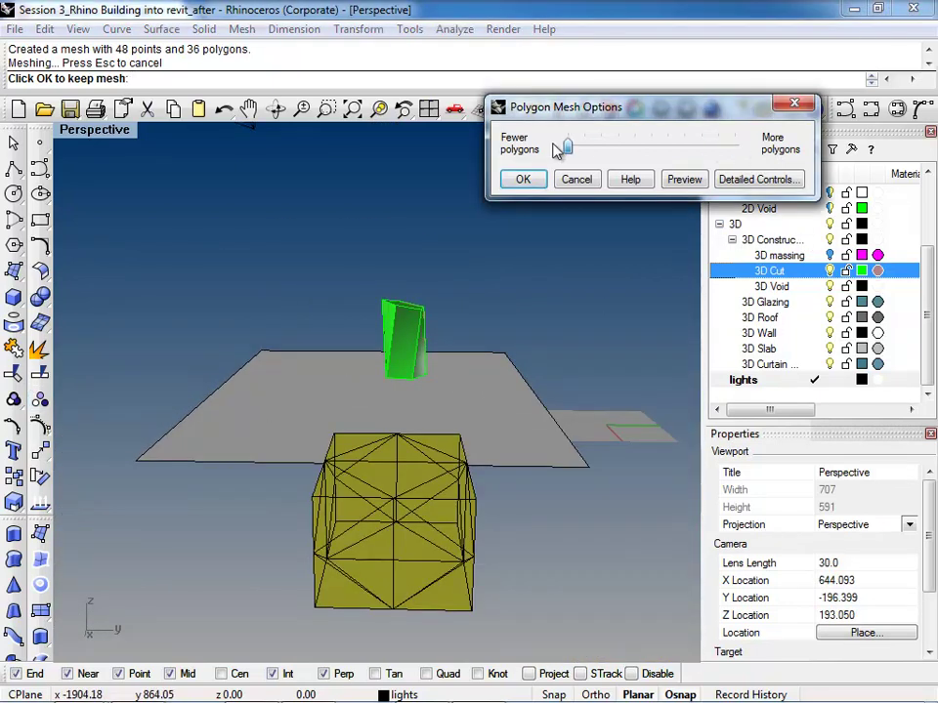
left_click(526, 180)
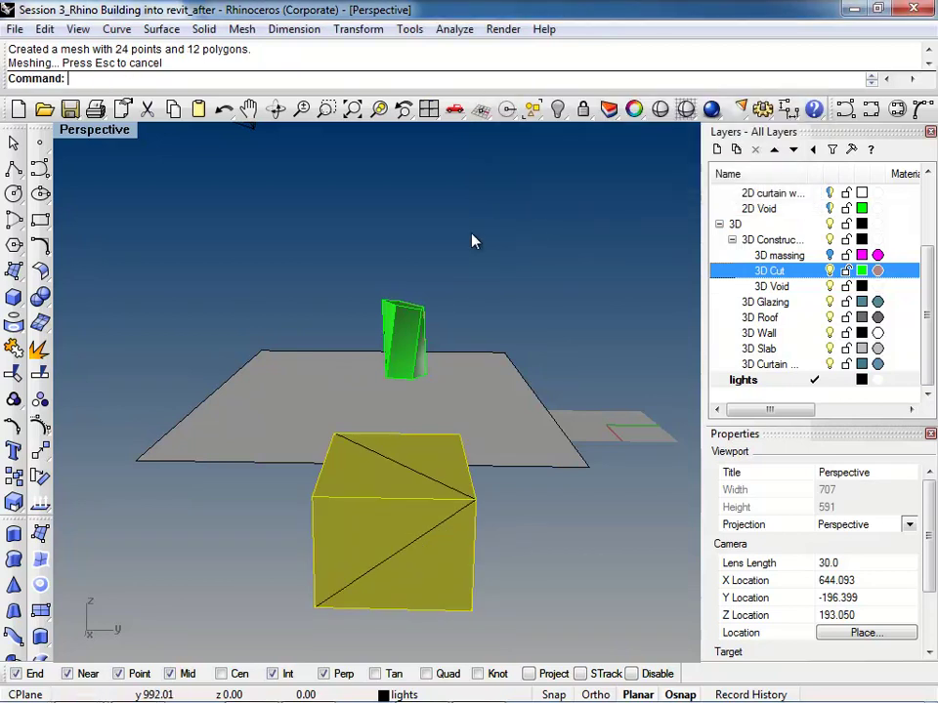
right_click_drag(410, 518, 451, 519)
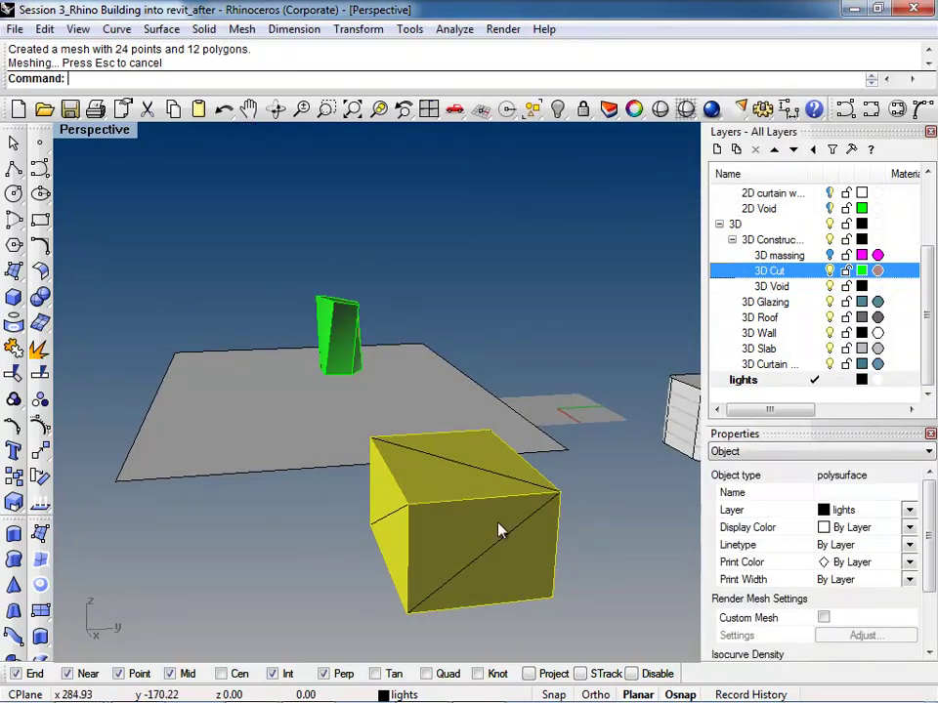
scroll(278, 408, "down", 3)
scroll(417, 466, "up", 2)
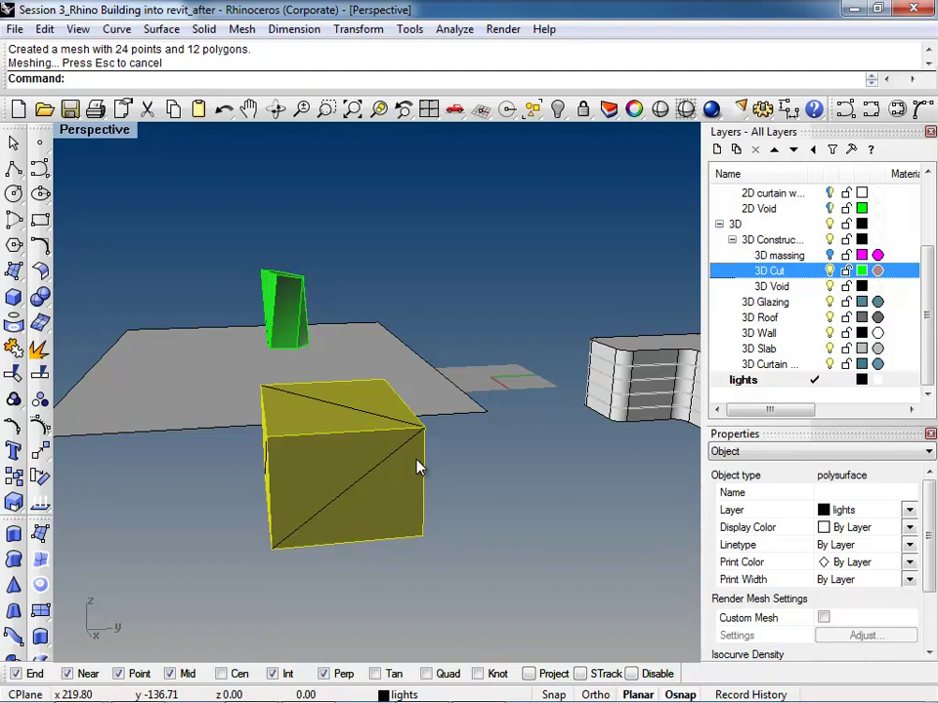
type("Hide")
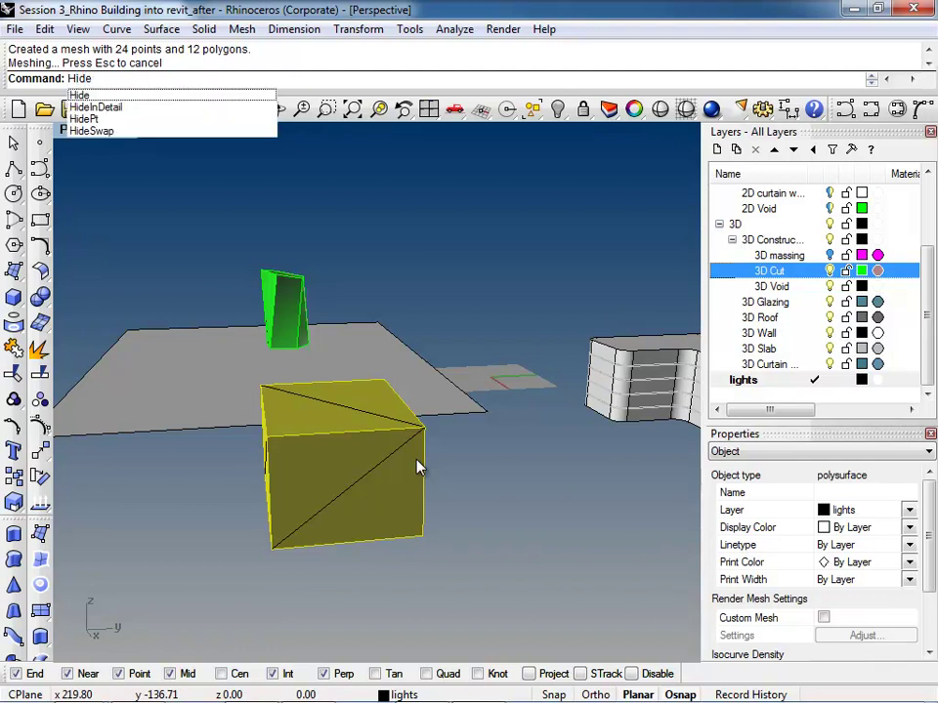
key("Return")
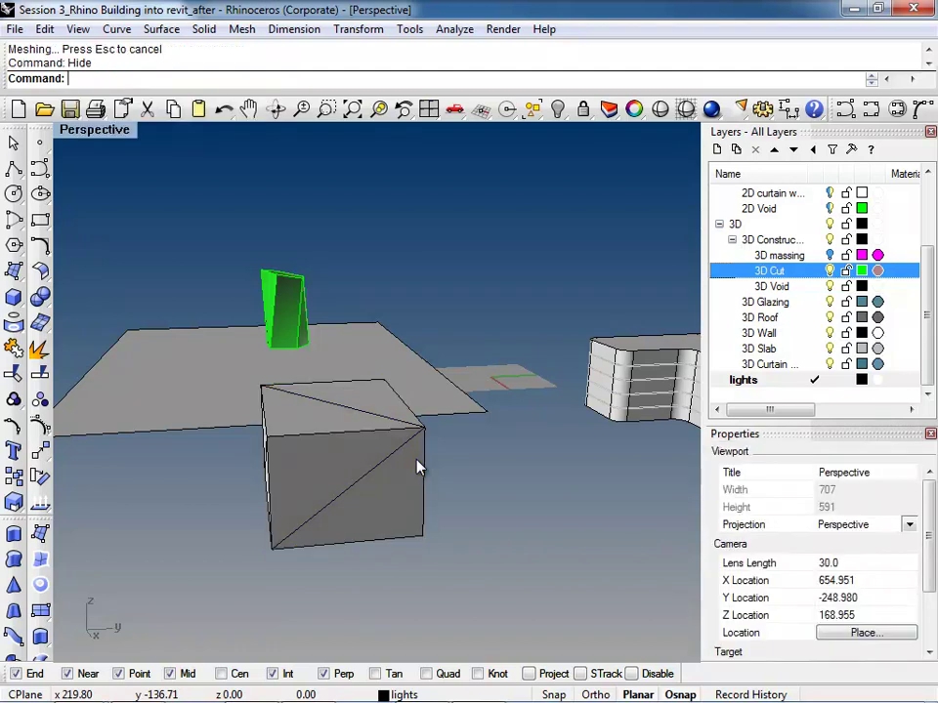
Select the box mesh to check its object type, and examine its faces from different angles
left_click(314, 427)
right_click_drag(147, 396, 448, 559)
scroll(351, 520, "up", 3)
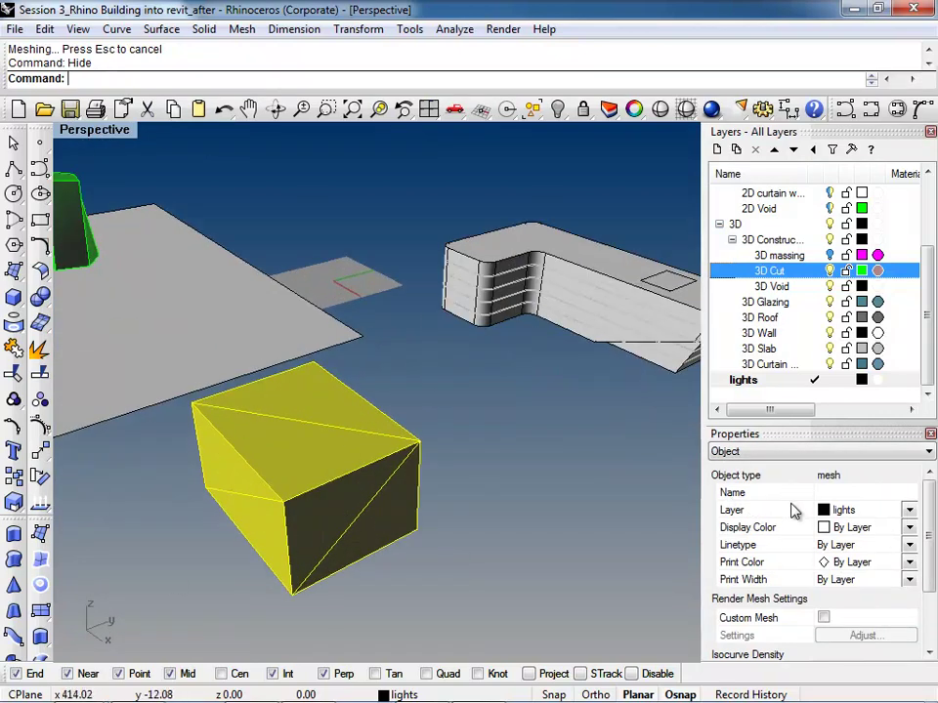
left_click(439, 528)
right_click_drag(513, 324, 267, 465)
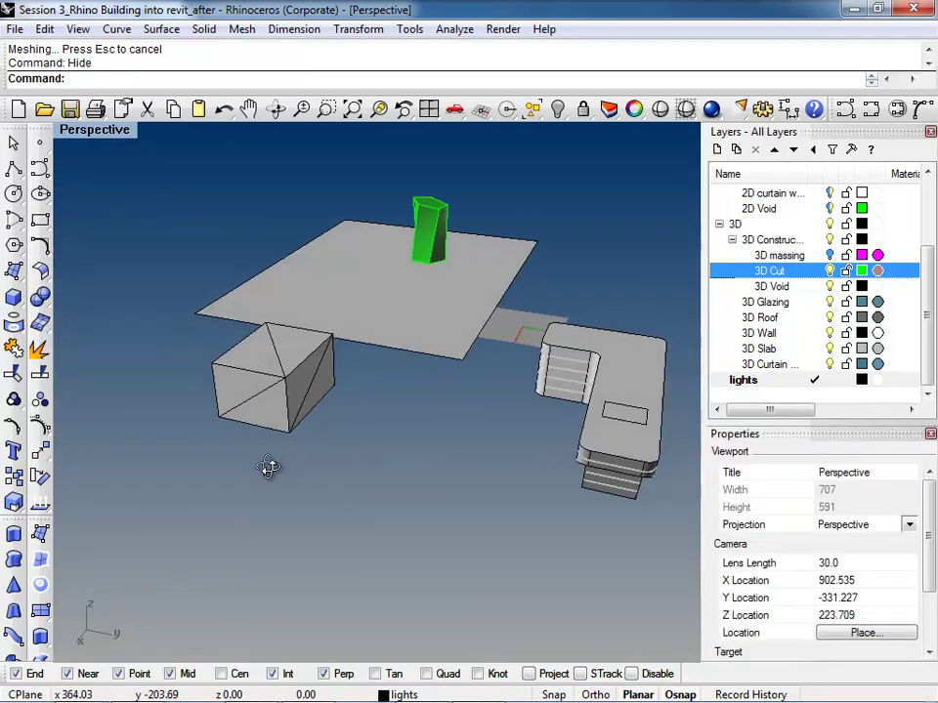
scroll(272, 377, "up", 3)
left_click(299, 414)
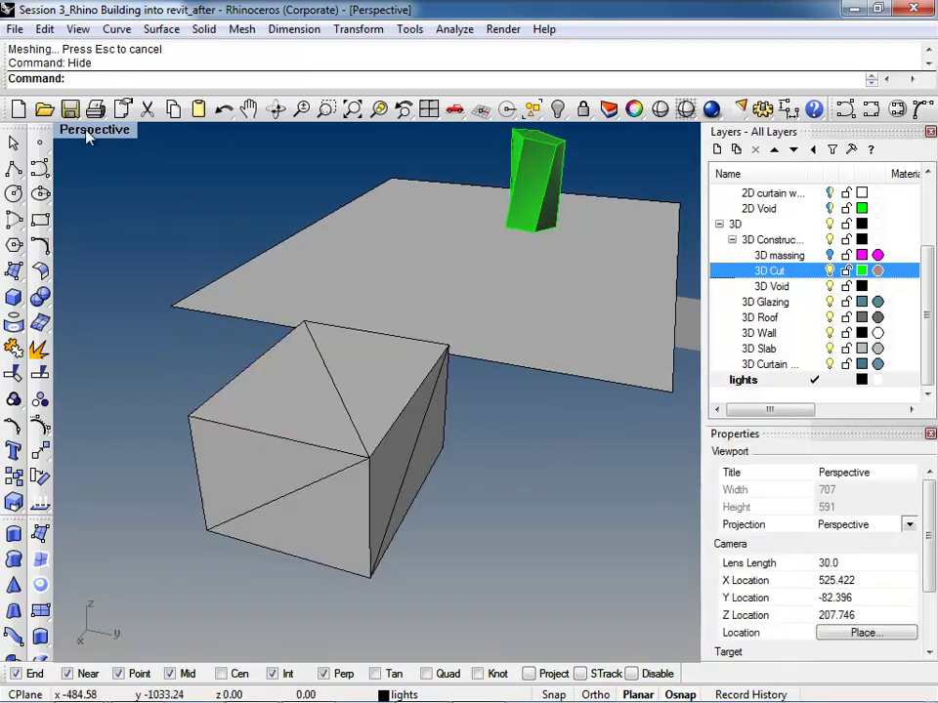
Switch the Perspective view to Rendered display and examine the selected box mesh
left_click(94, 129)
left_click(152, 219)
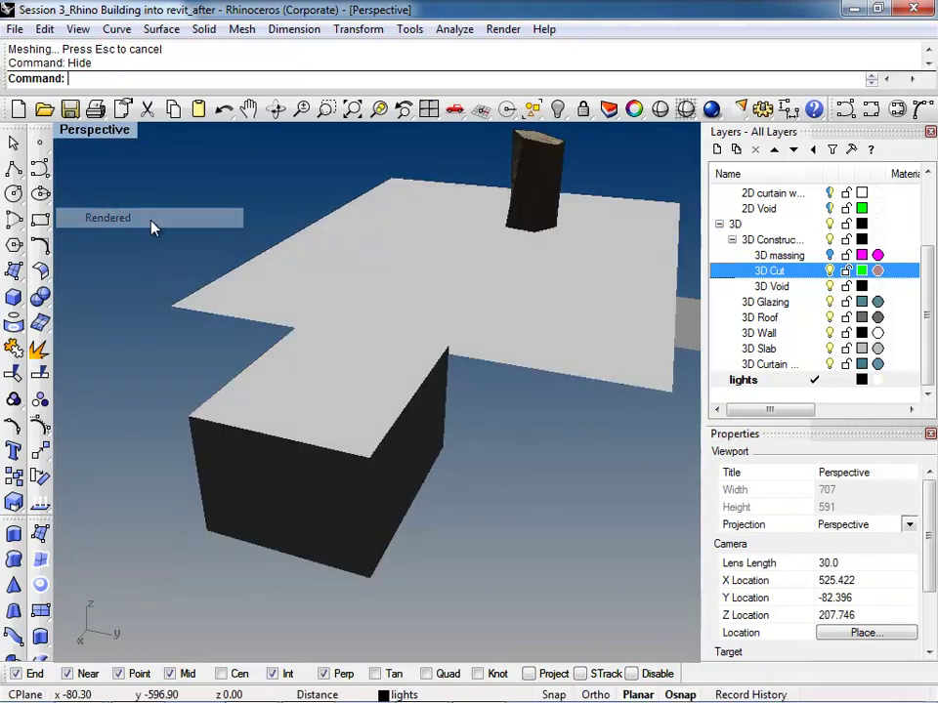
right_click_drag(356, 465, 442, 278)
left_click(507, 327)
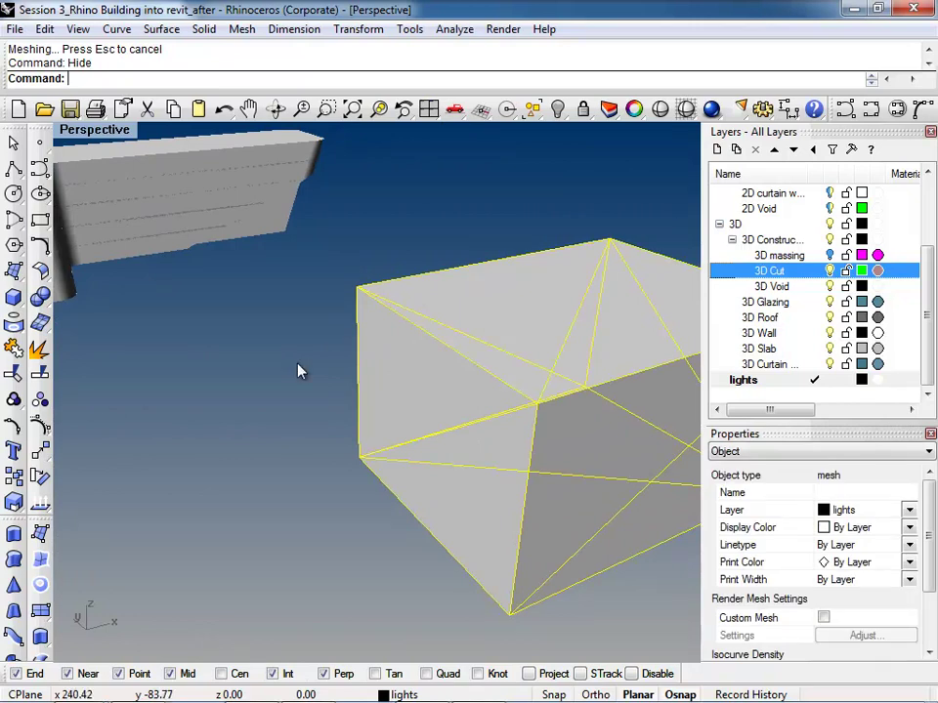
right_click_drag(532, 457, 428, 429)
left_click(494, 249)
right_click_drag(493, 249, 359, 465)
Return the Perspective view to Shaded display and zoom in on the green twisted tower
key("ctrl+alt+s")
scroll(359, 465, "up", 3)
left_click(419, 346)
right_click_drag(519, 397, 337, 394)
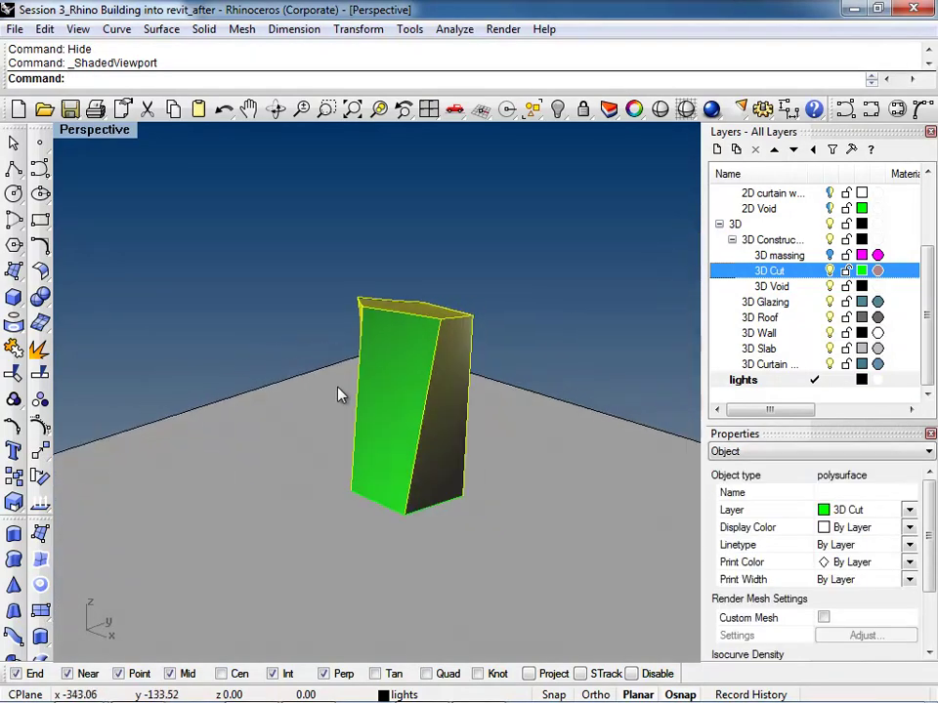
key("ctrl+j")
left_click(388, 391)
key("Escape")
scroll(205, 364, "down", 5)
key("ctrl+w")
left_click_drag(349, 271, 195, 438)
scroll(347, 481, "up", 2)
scroll(347, 480, "up", 1)
scroll(387, 475, "down", 3)
Select the green twisted tower and start converting it to a mesh
left_click(308, 346)
right_click_drag(307, 346, 325, 373)
type("Mesh")
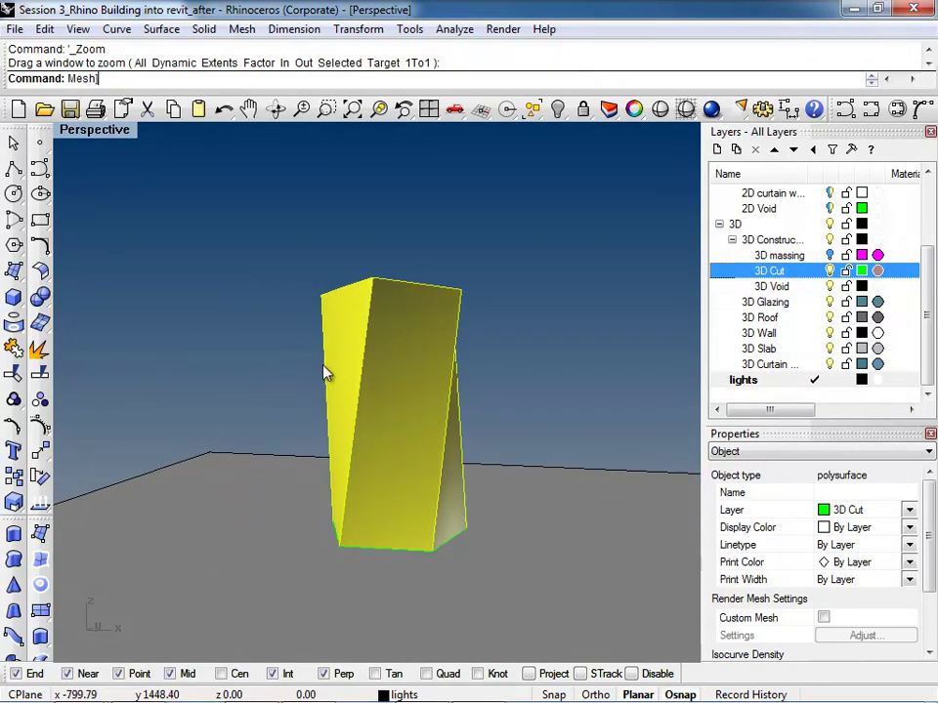
key("Return")
type("Mesh")
key("Return")
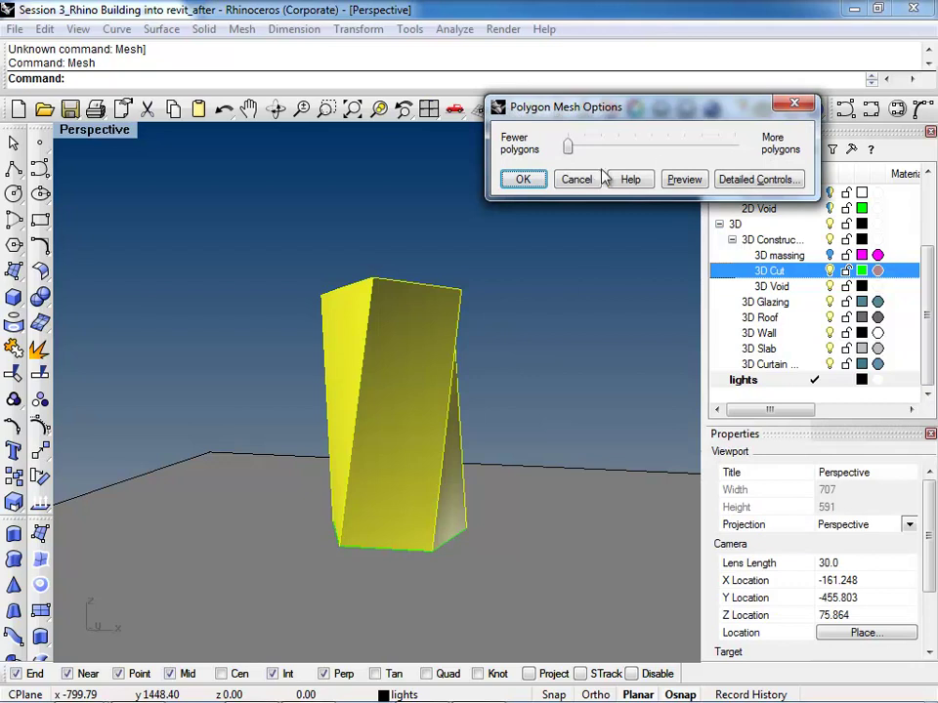
Preview the tower's mesh at the fewest-polygons and the most-polygons settings
left_click(684, 185)
right_click_drag(440, 420, 529, 392)
scroll(228, 411, "up", 5)
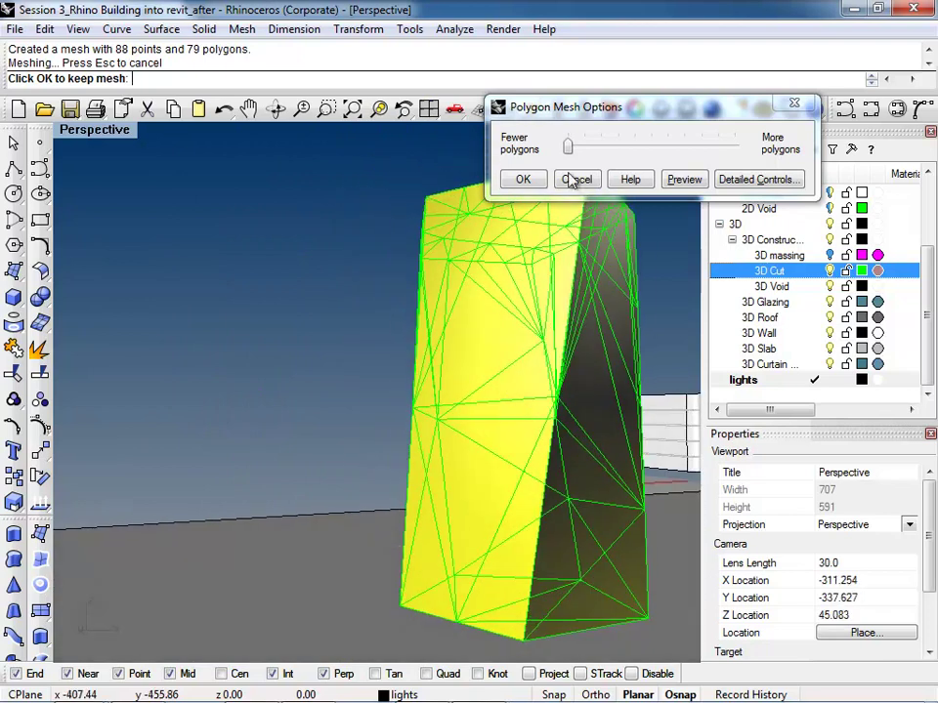
left_click_drag(574, 146, 734, 147)
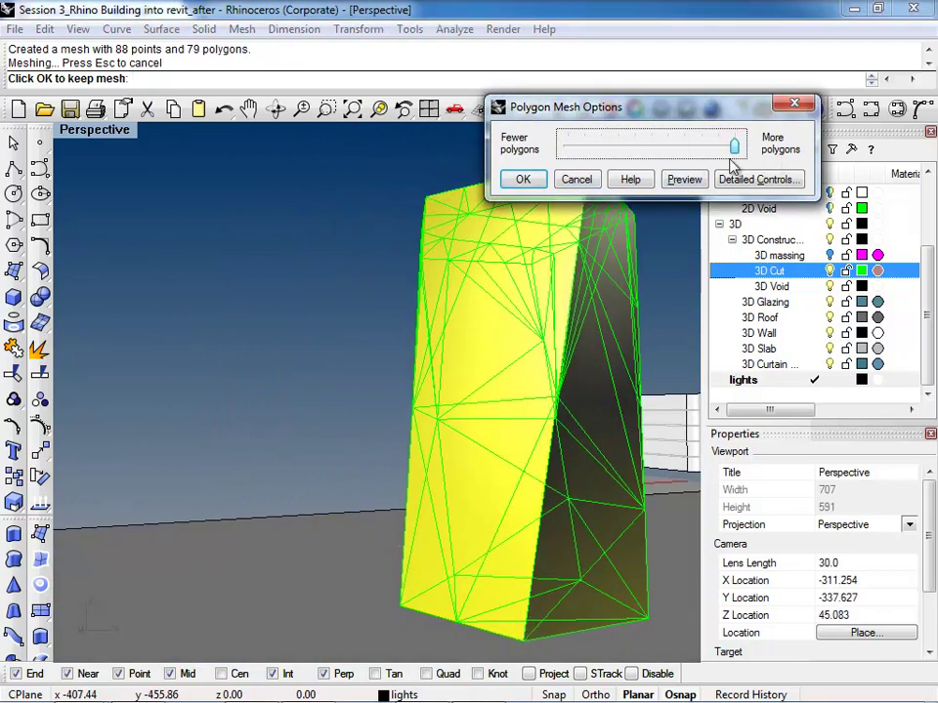
left_click(684, 180)
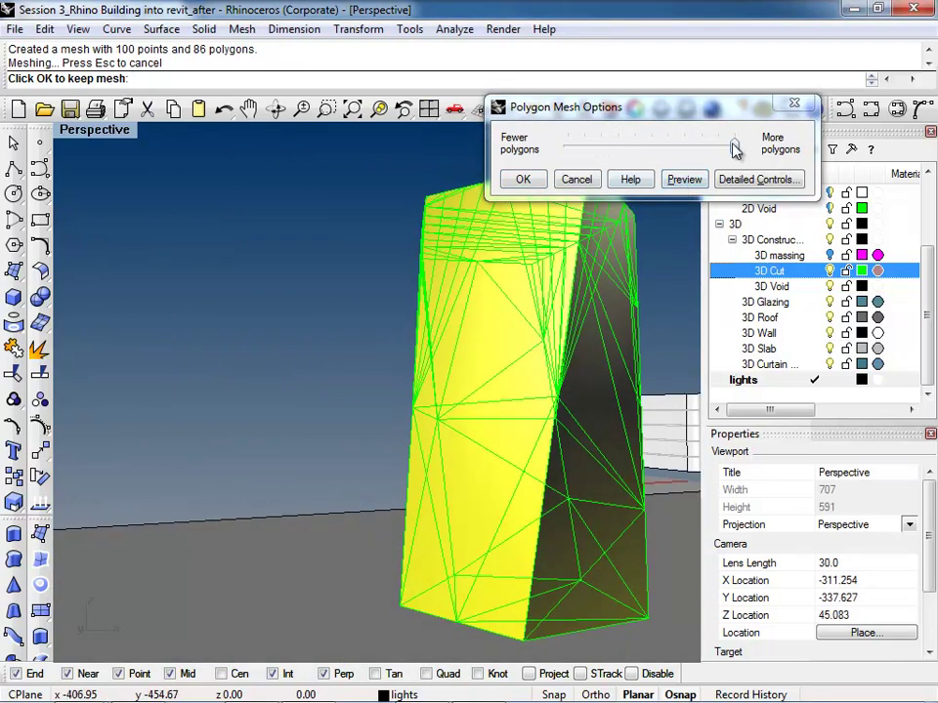
Create the tower's mesh with the fewest polygons and hide the original polysurface
left_click_drag(732, 146, 567, 145)
left_click(539, 181)
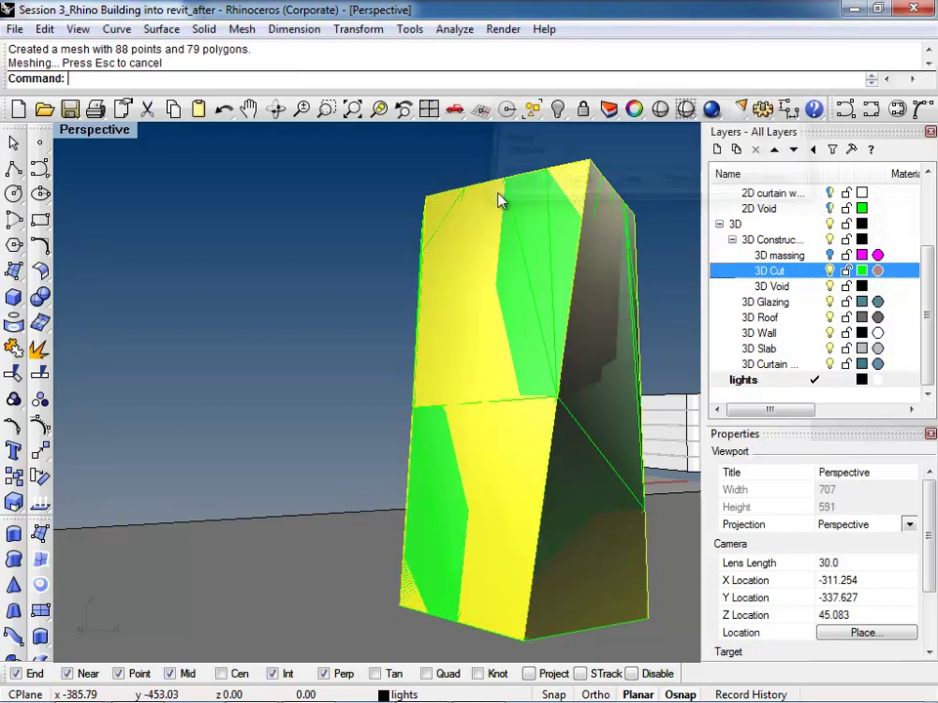
mouse_move(498, 339)
right_mouse_down()
mouse_move(389, 375)
mouse_move(393, 382)
right_mouse_up()
type("Hide")
key("Return")
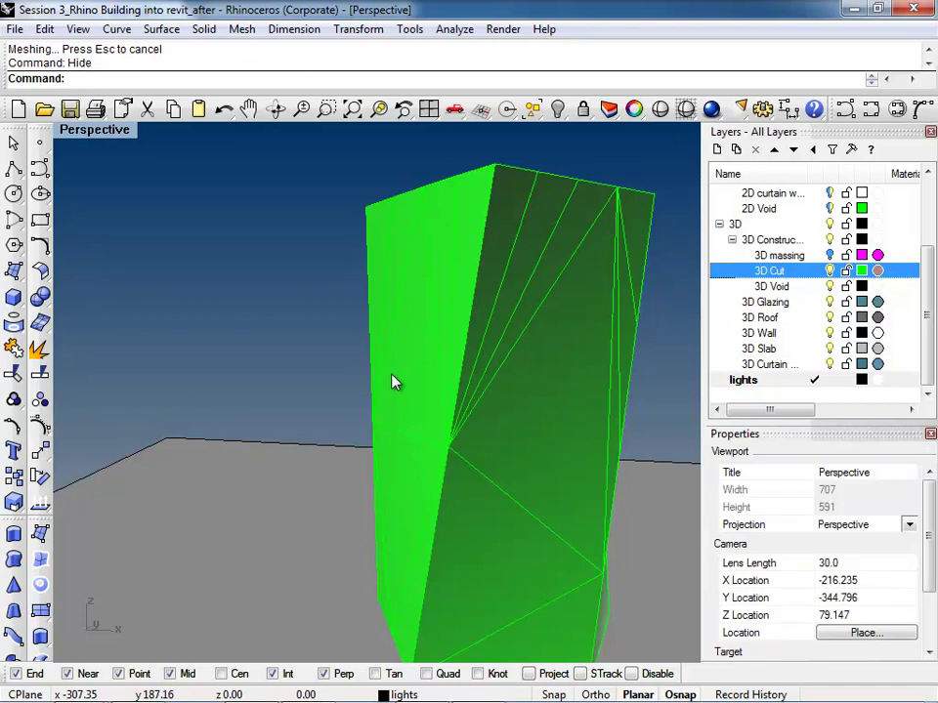
Switch the Perspective view to Rendered display and examine the meshed tower and its material
left_click(68, 130)
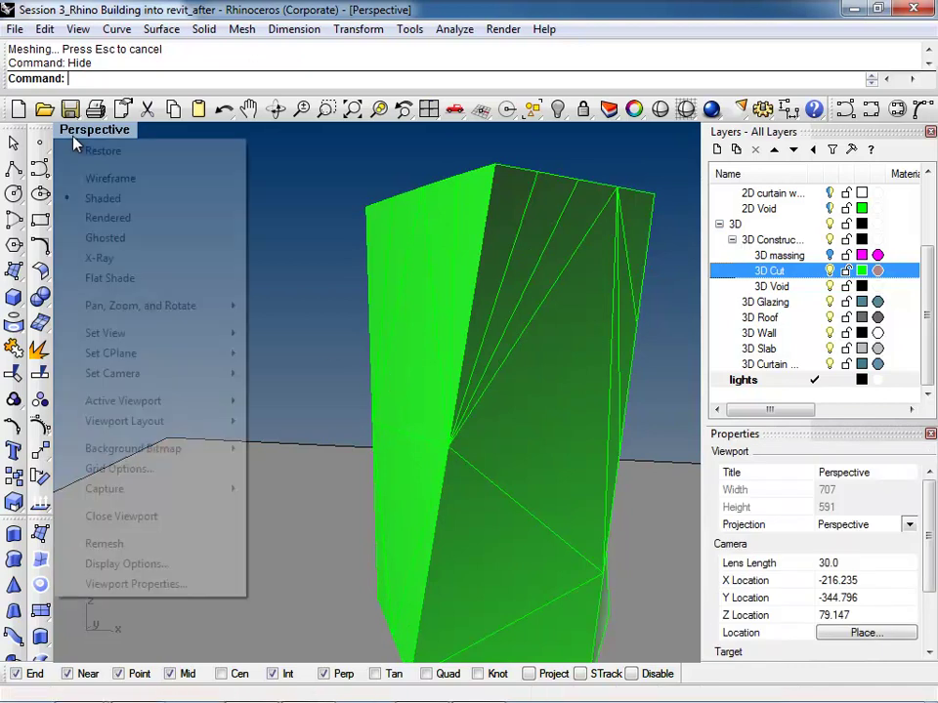
left_click(140, 221)
right_click_drag(542, 440, 357, 399)
right_click_drag(287, 431, 410, 391)
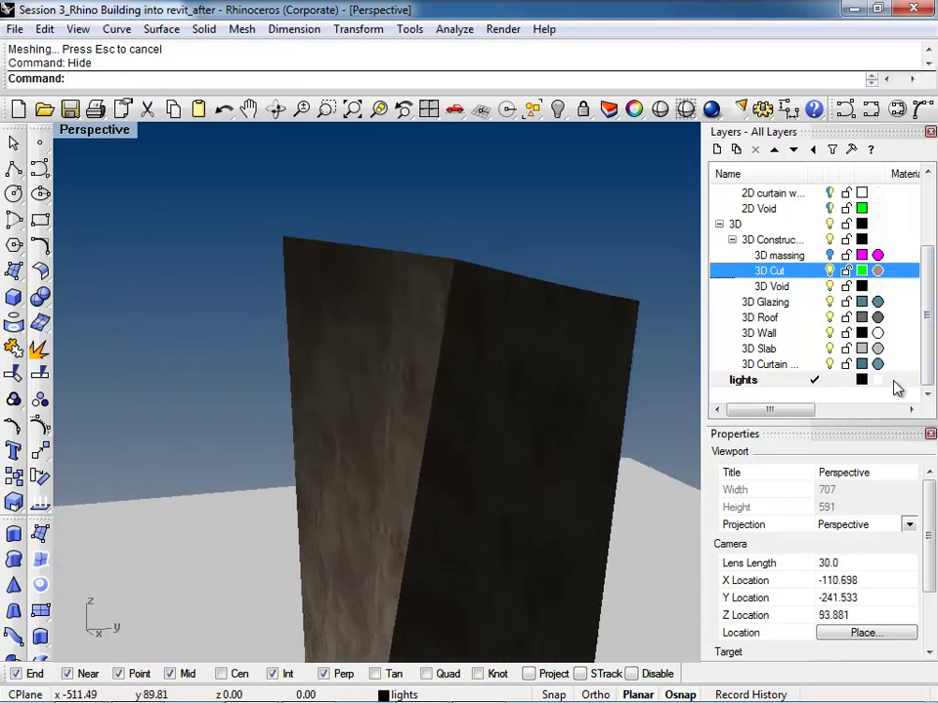
right_click_drag(561, 398, 513, 346)
scroll(515, 371, "down", 5)
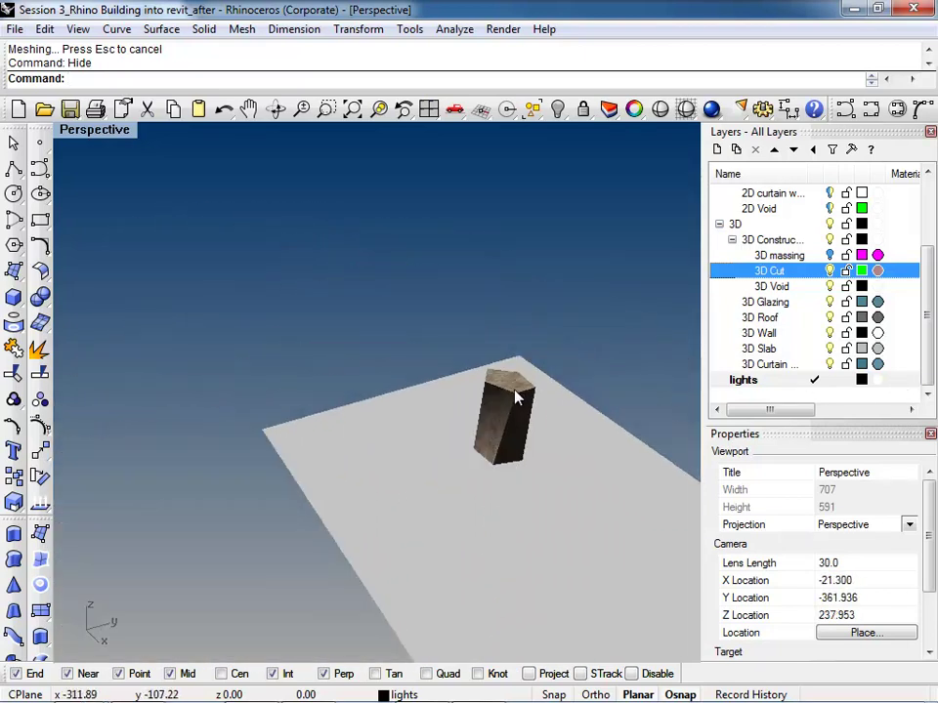
Return the Perspective view to Shaded display and undo the hiding and low-polygon meshing of the tower
key("ctrl+alt+s")
scroll(533, 421, "up", 6)
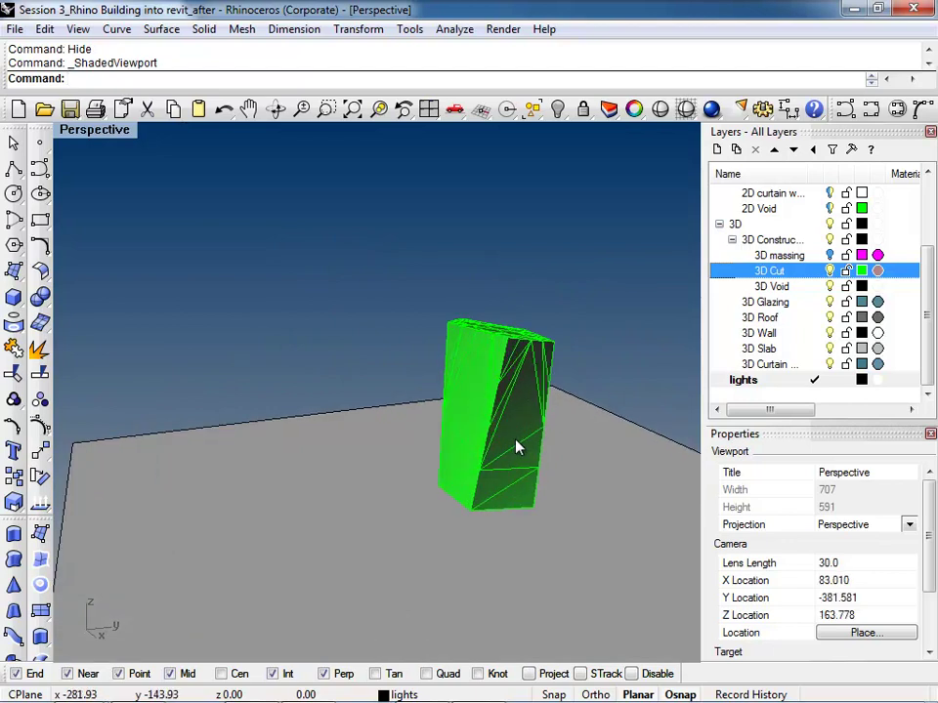
key("ctrl+z")
key("ctrl+z")
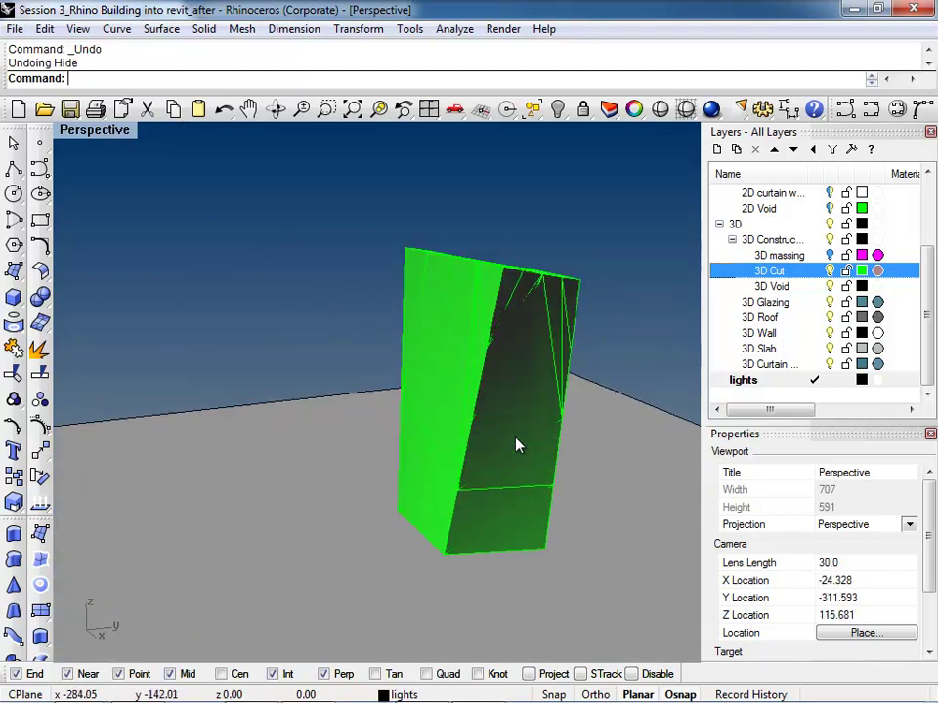
Try to mesh the tower with detailed options: density 0.0, Refine mesh and Simple planes enabled
type("Mesh")
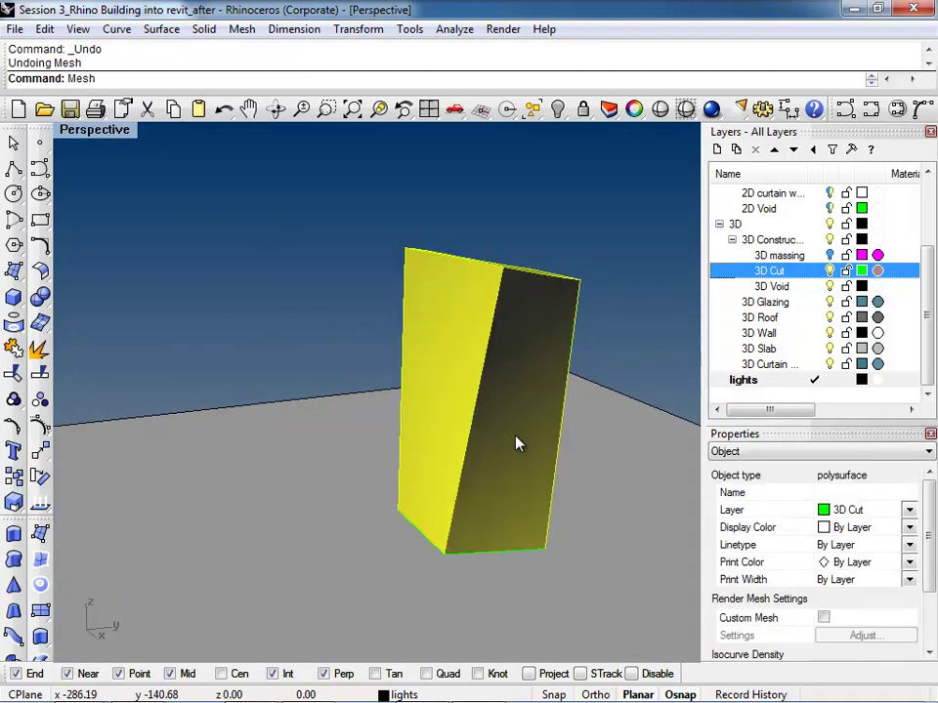
key("Return")
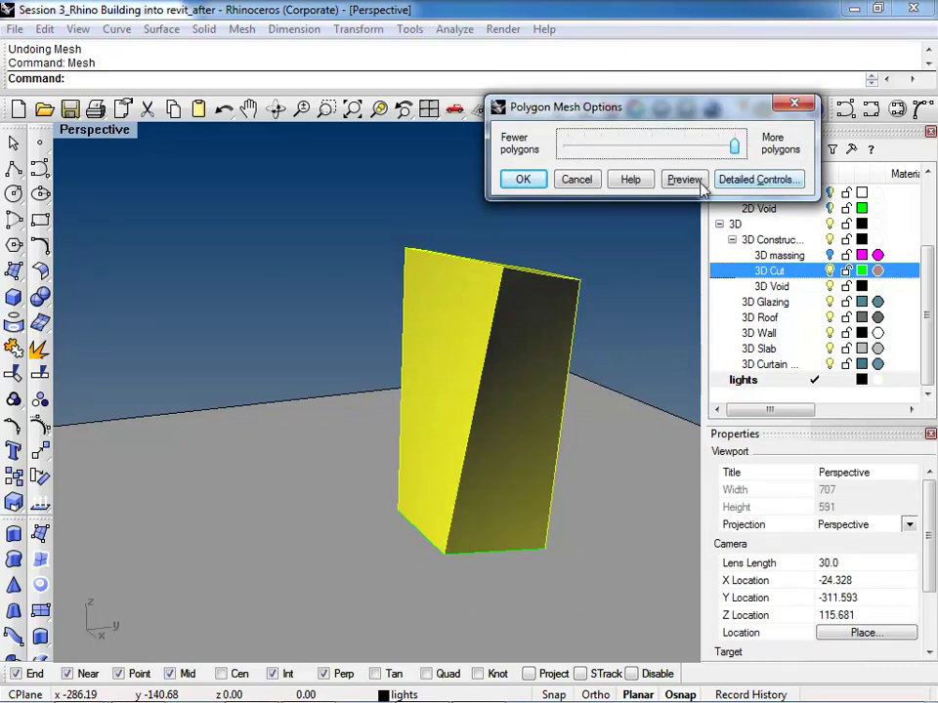
left_click(757, 182)
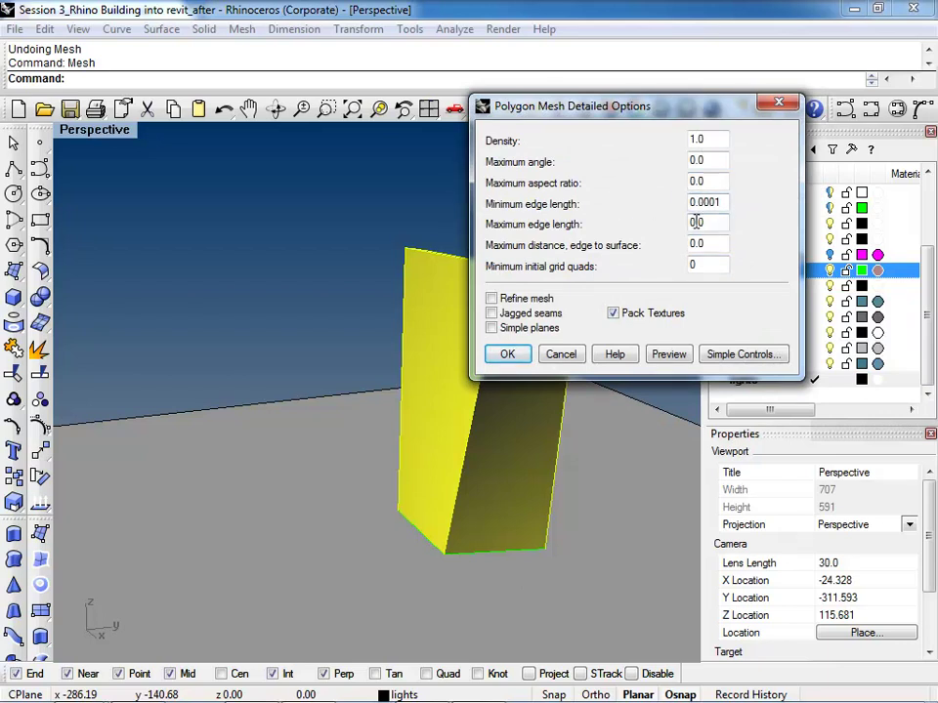
left_click(491, 298)
key("Return")
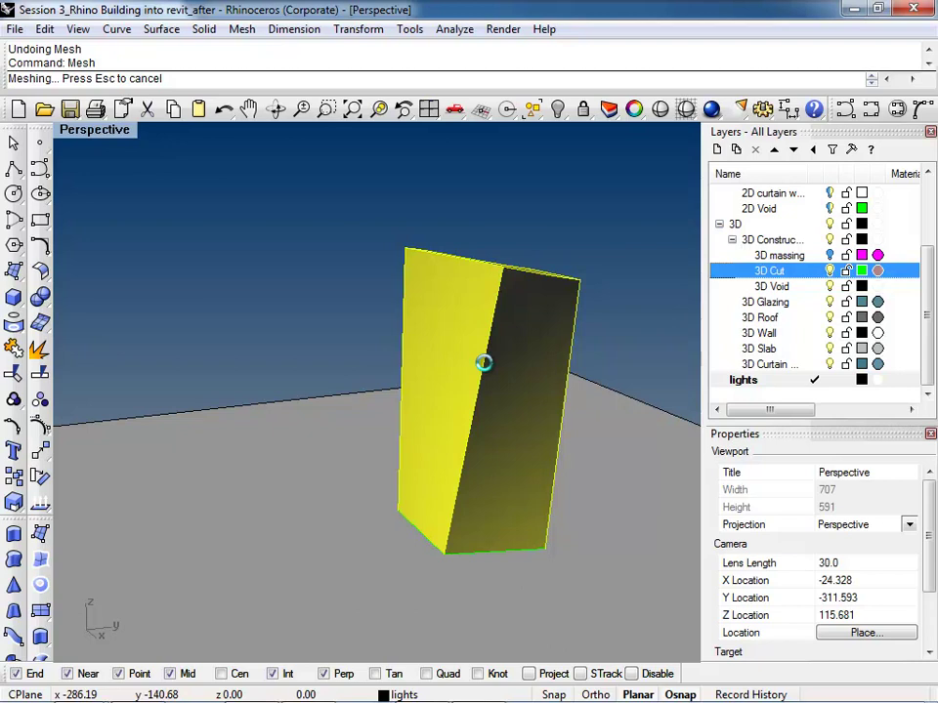
key("Escape")
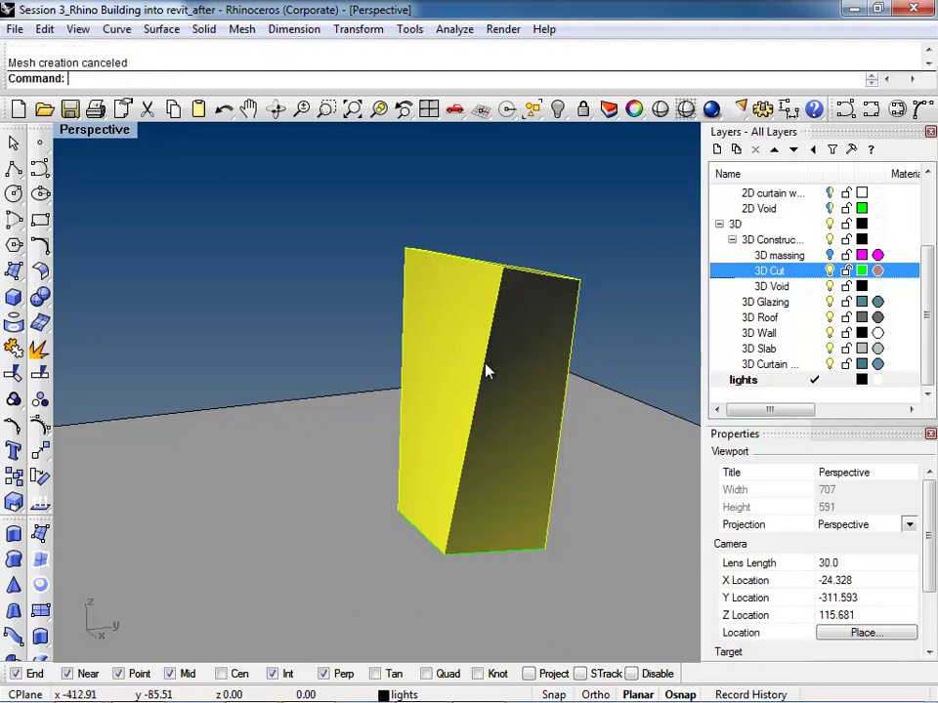
Mesh the tower again with a maximum edge length of 0.5
type("Mesh")
key("Return")
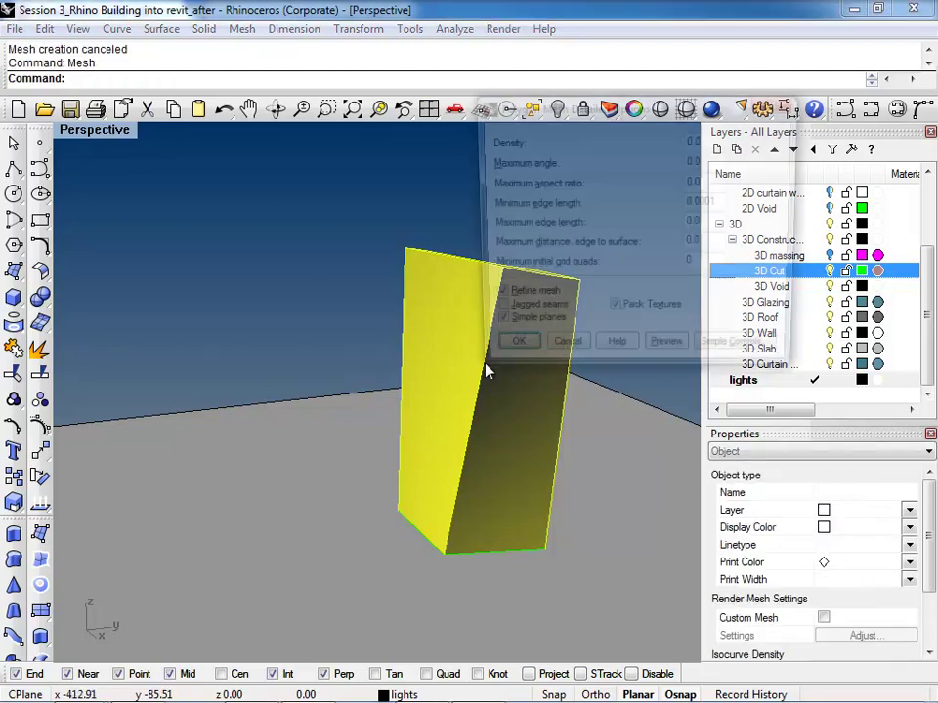
double_click(706, 222)
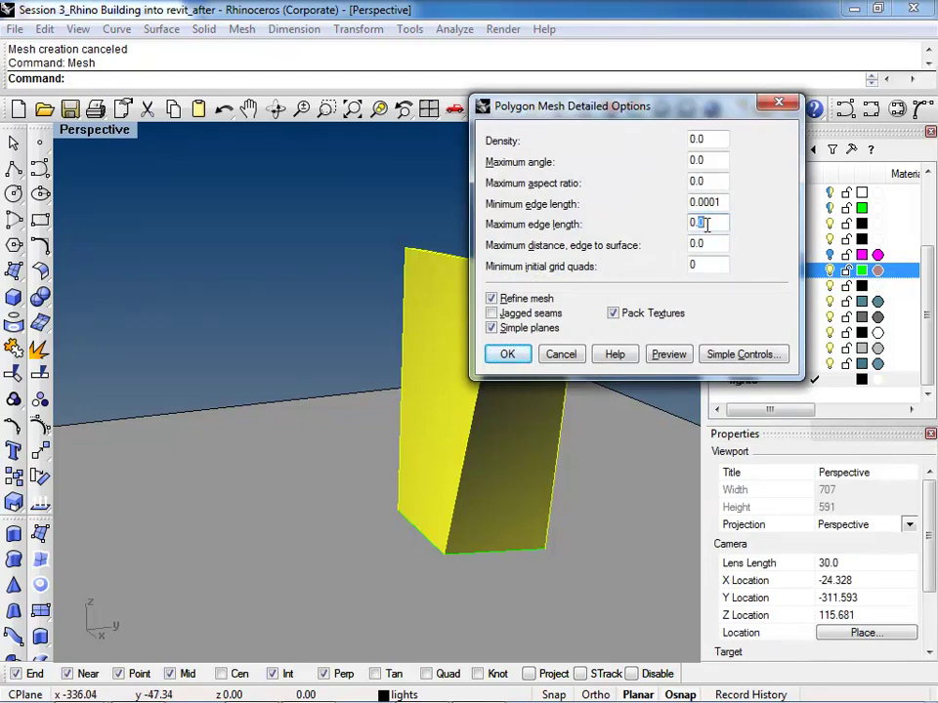
type("0.5")
left_click(508, 354)
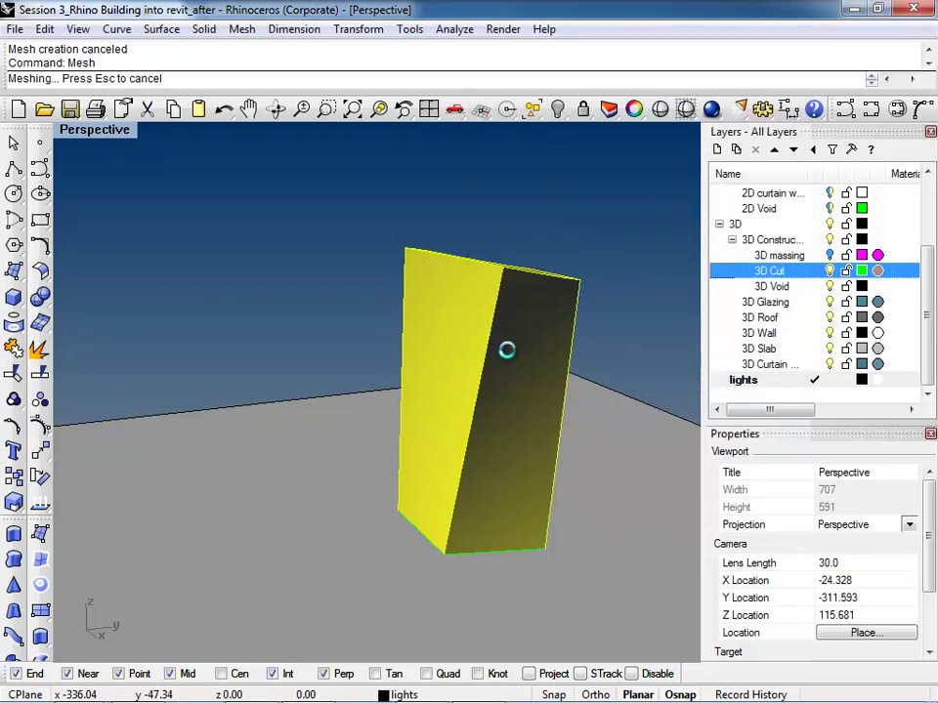
Inspect the dense mesh on the tower up close, and hide the original polysurface
right_click_drag(509, 355, 459, 354)
scroll(459, 268, "up", 6)
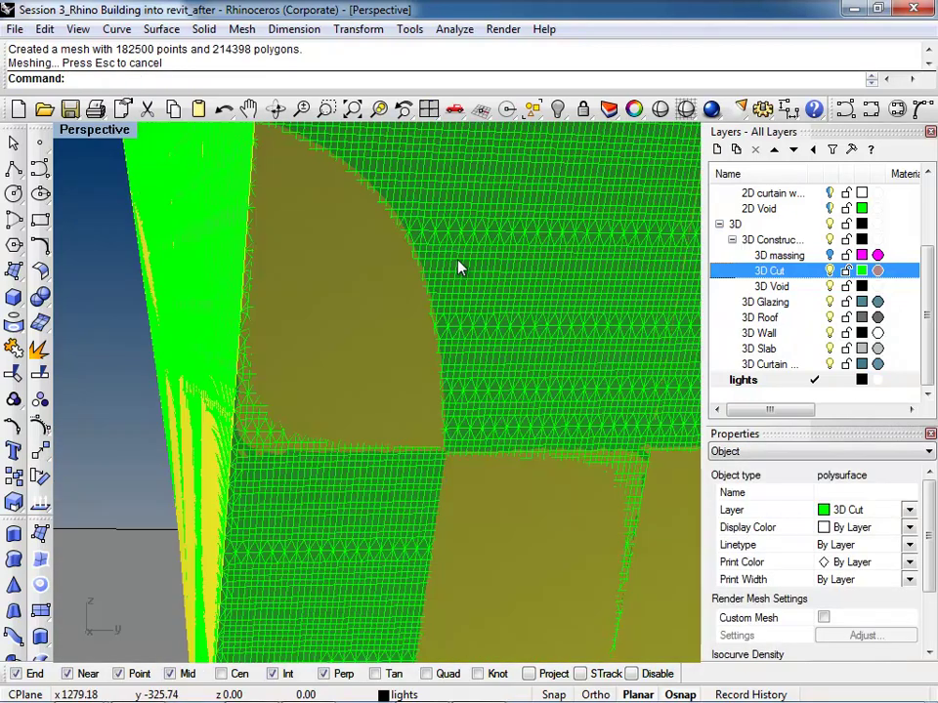
scroll(464, 270, "down", 3)
scroll(474, 282, "down", 5)
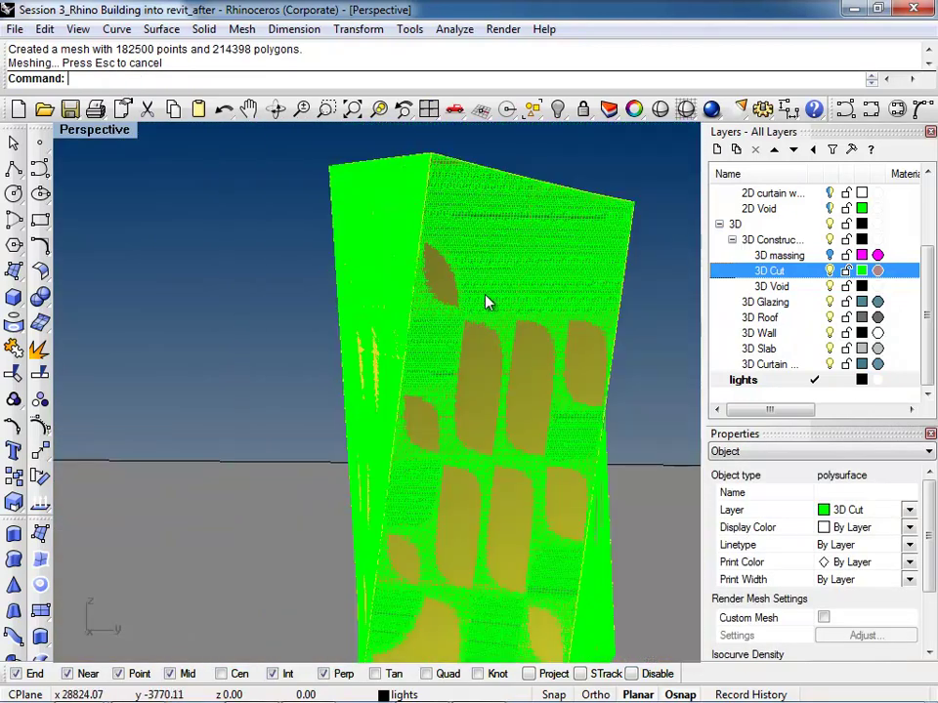
key("ctrl+h")
Switch the Perspective view to Rendered display and examine the dense tower mesh with its material
right_click_drag(384, 339, 479, 362)
left_click(86, 131)
left_click(110, 219)
scroll(306, 328, "up", 5)
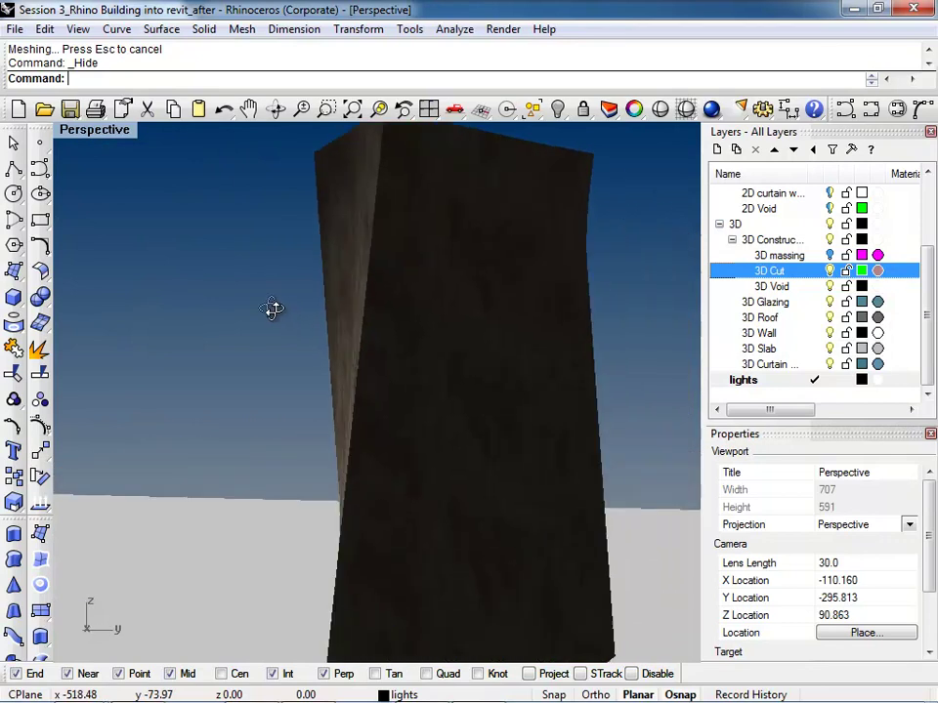
right_click_drag(239, 314, 324, 373)
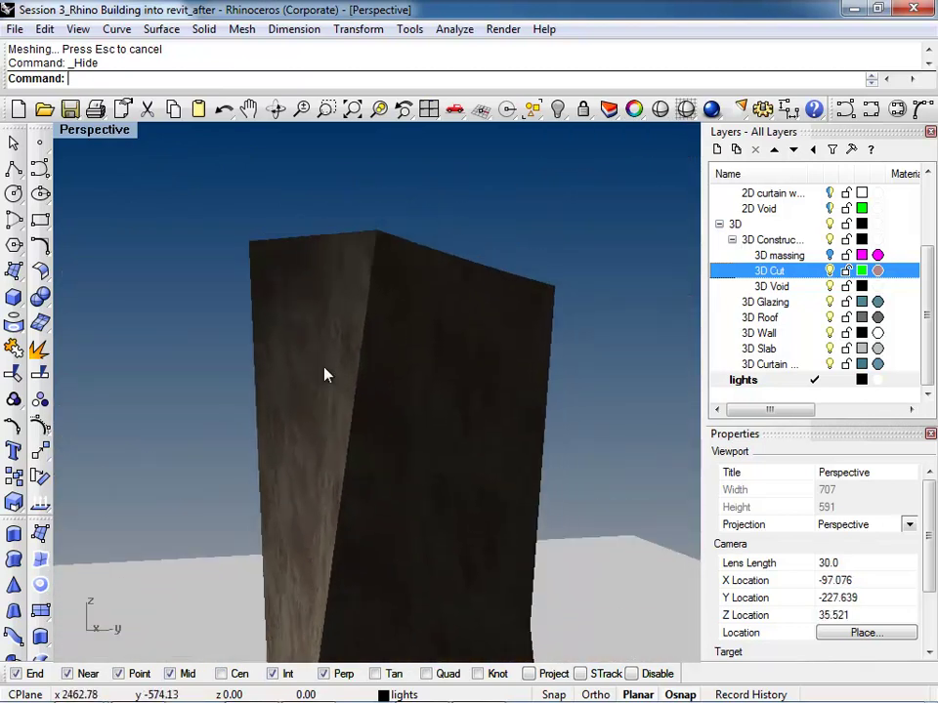
Return the view to Shaded display and hide the L-shaped building's wall polysurface
scroll(337, 377, "down", 10)
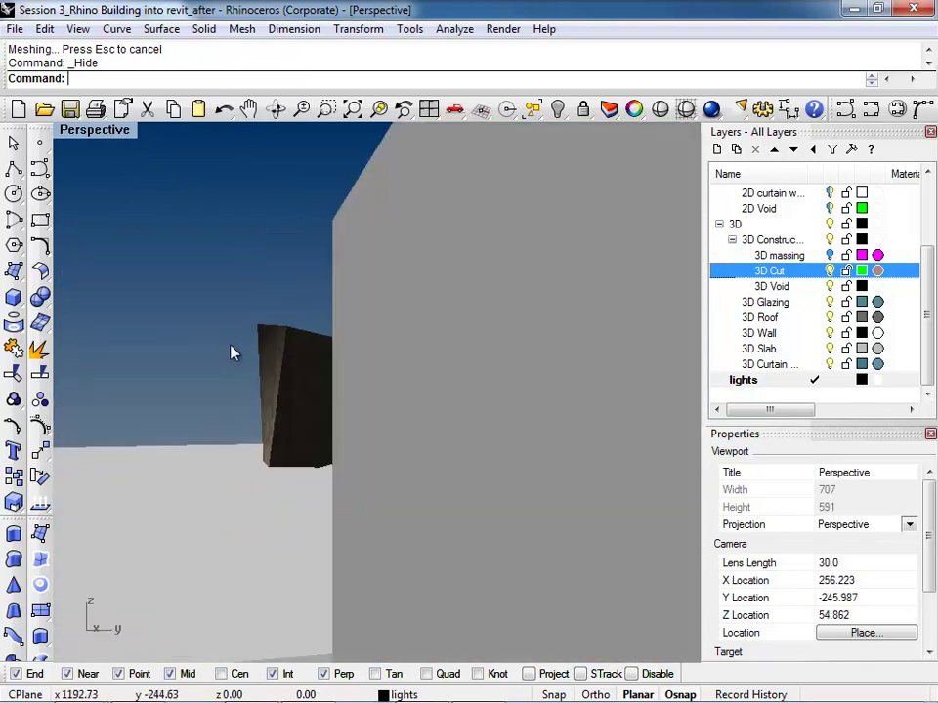
scroll(262, 396, "down", 3)
scroll(488, 410, "up", 8)
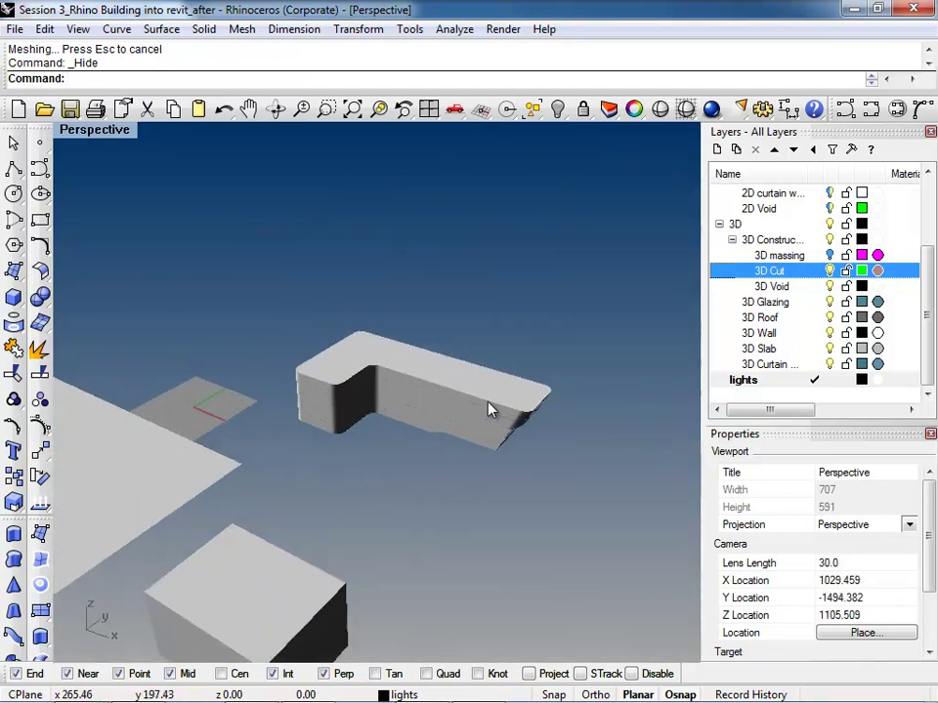
key("ctrl+alt+s")
mouse_move(475, 437)
right_mouse_down()
mouse_move(498, 419)
mouse_move(465, 402)
mouse_move(515, 467)
right_mouse_up()
scroll(478, 401, "up", 4)
left_click(486, 390)
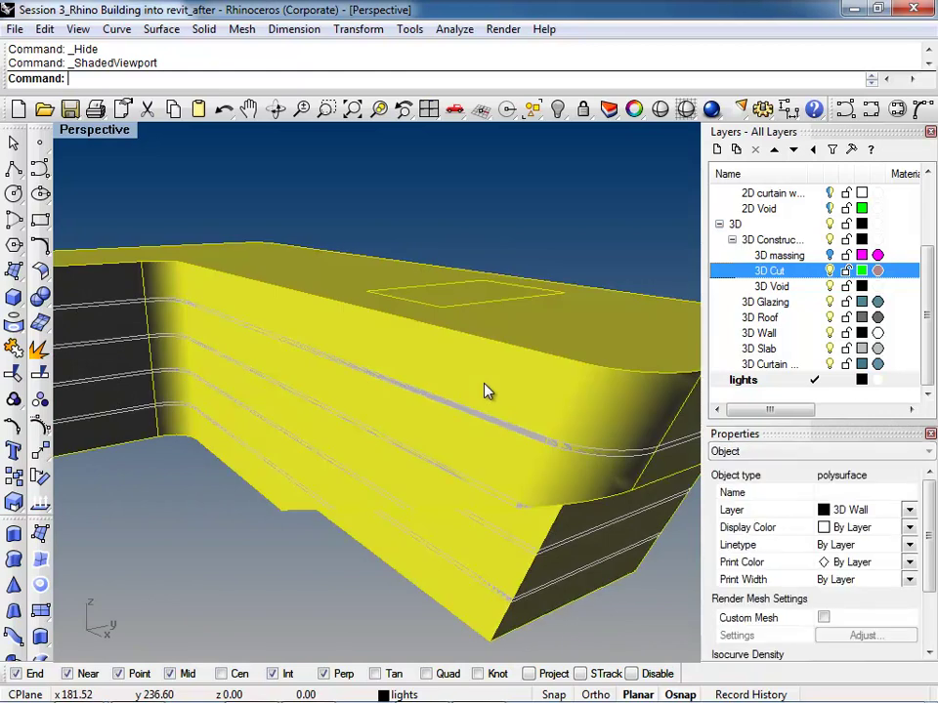
scroll(487, 391, "down", 4)
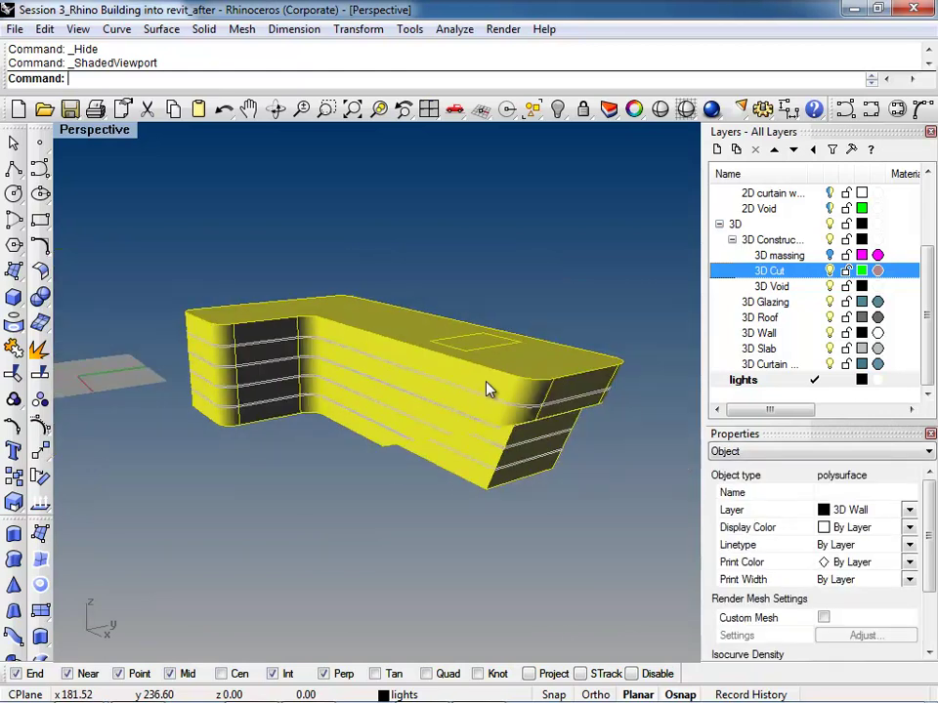
key("ctrl+h")
Look through the layer list for the 3D massing layer
scroll(925, 289, "up", 1)
key("Up")
key("Up")
key("Up")
key("Up")
key("Up")
key("Up")
scroll(924, 248, "up", 3)
scroll(924, 249, "up", 1)
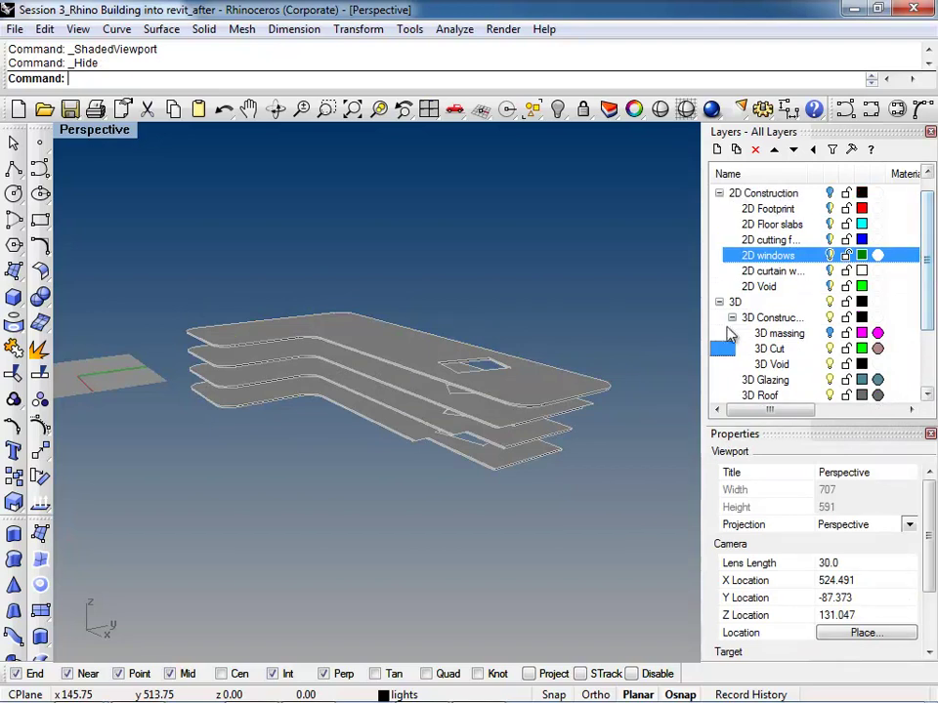
scroll(533, 390, "down", 3)
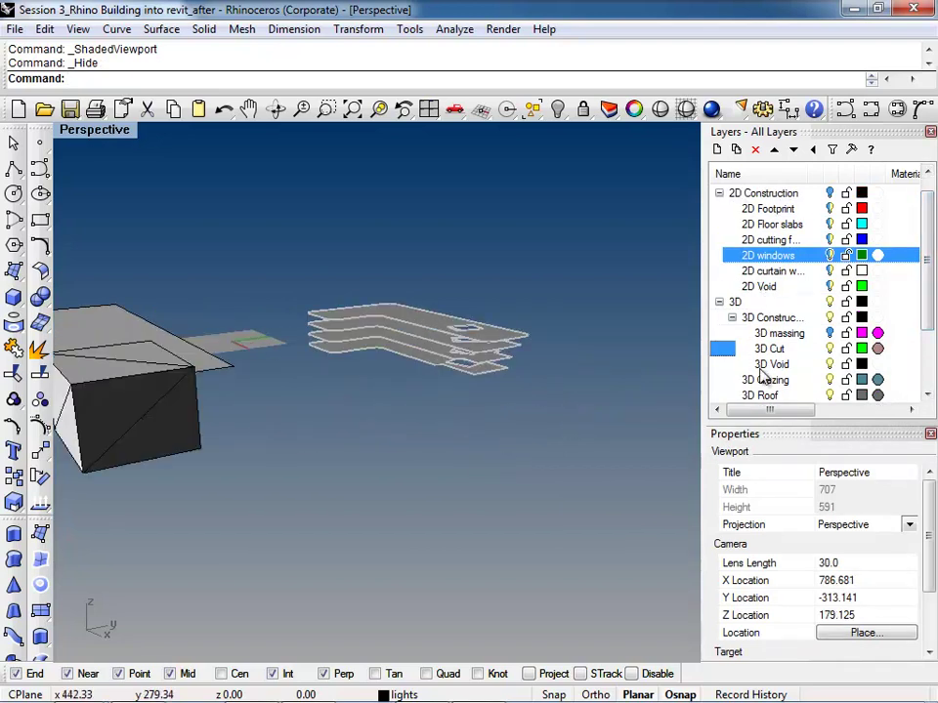
scroll(835, 262, "down", 5)
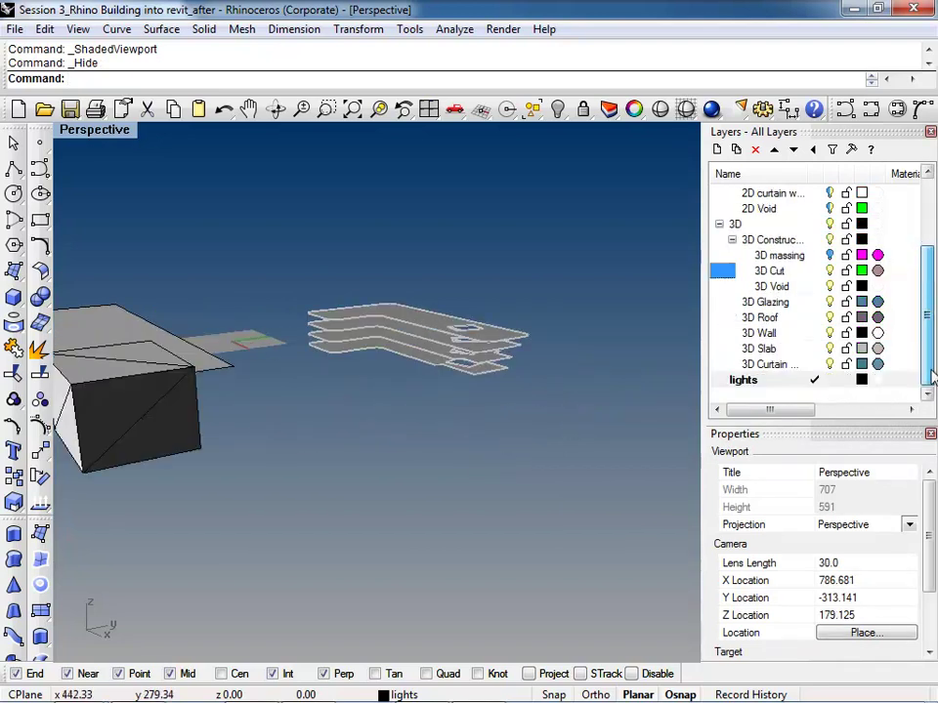
left_click(833, 257)
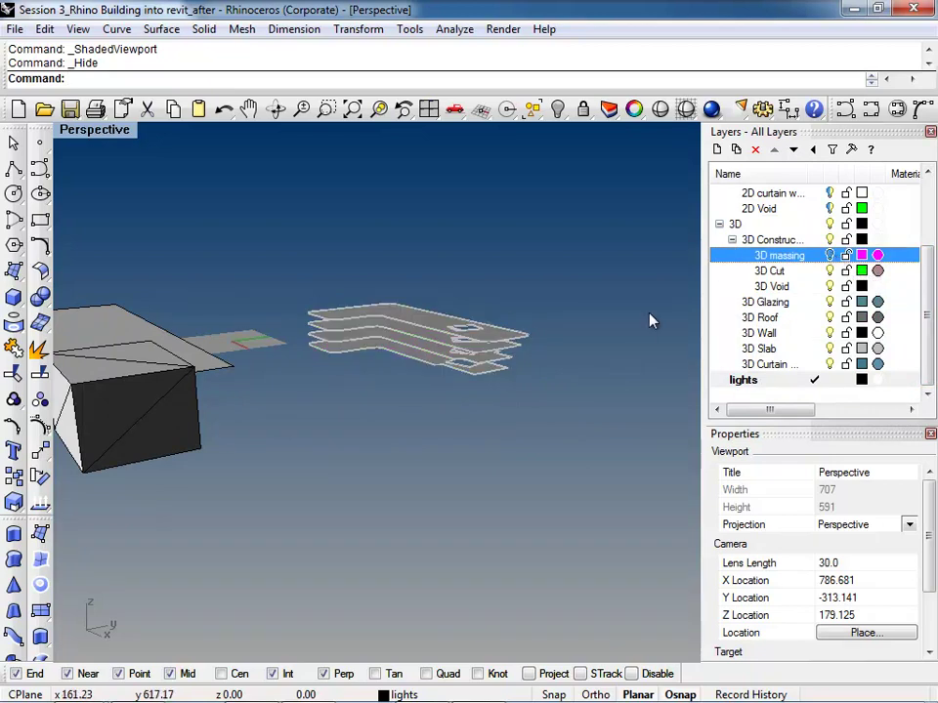
Unhide only the L-shaped building's wall polysurface with ShowSelected, leaving it selected
type("ShowSelected")
key("Return")
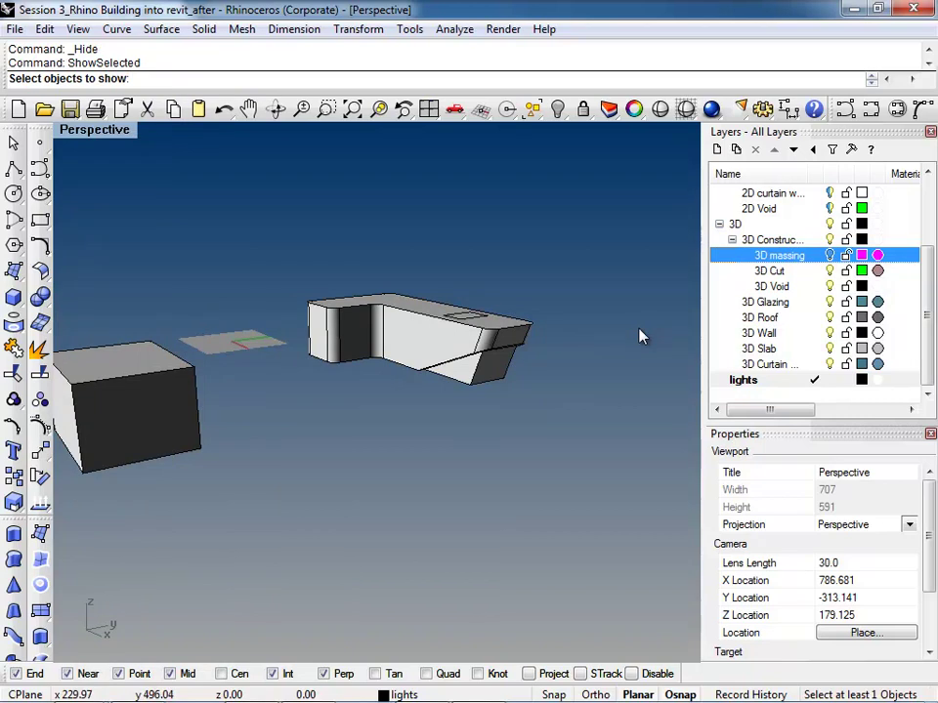
scroll(473, 361, "up", 4)
left_click(473, 355)
key("Return")
right_click_drag(522, 387, 326, 240)
left_click(358, 200)
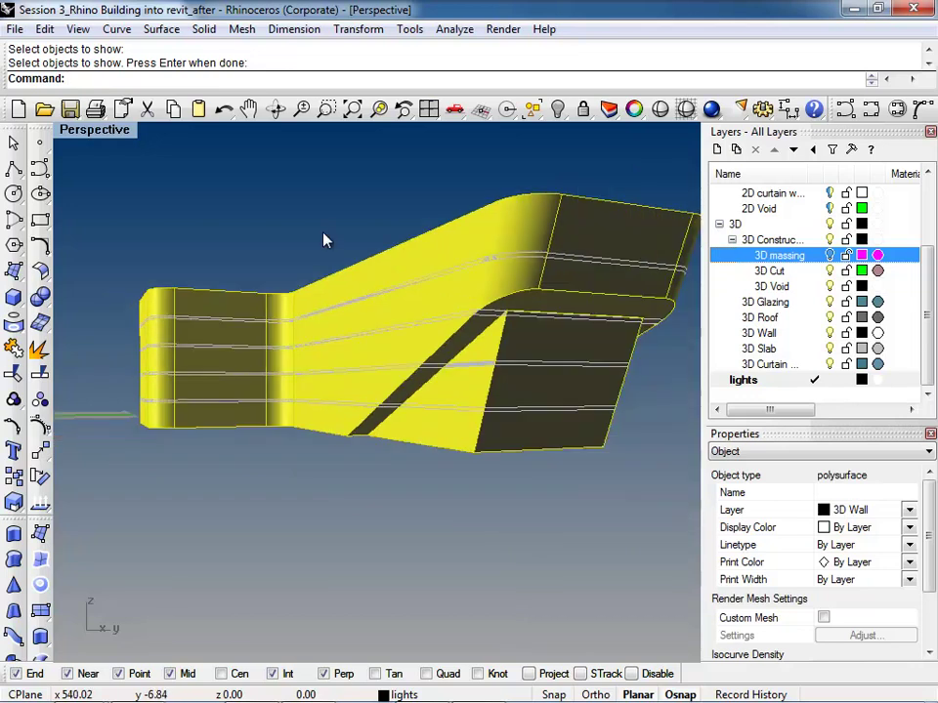
Extract the three outer surfaces of the slanted volume below the building's overhanging end with ExtractSrf
type("Extras")
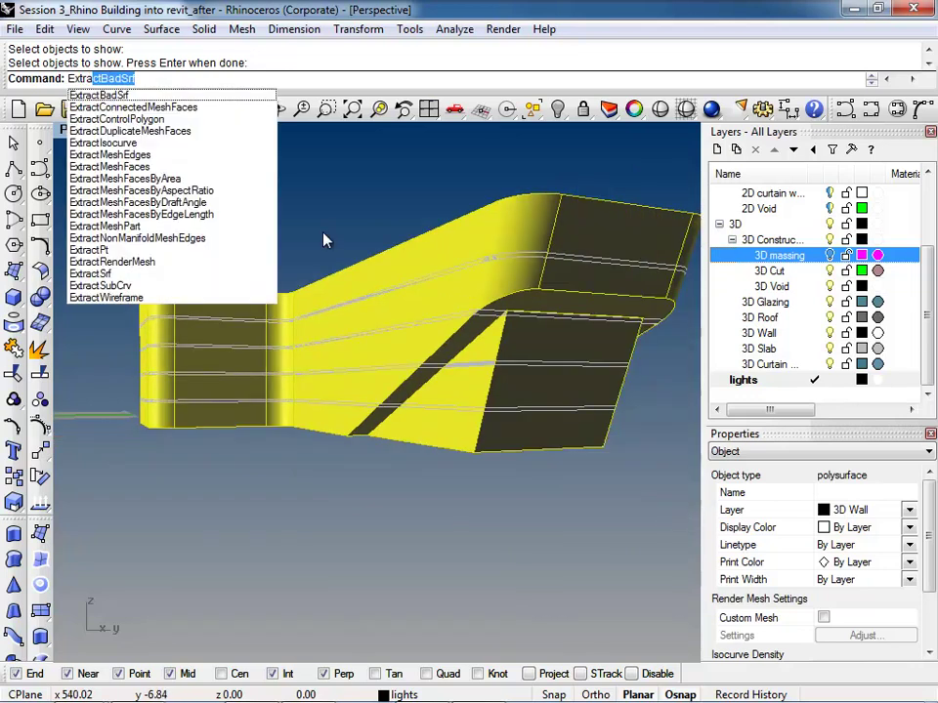
key("Return")
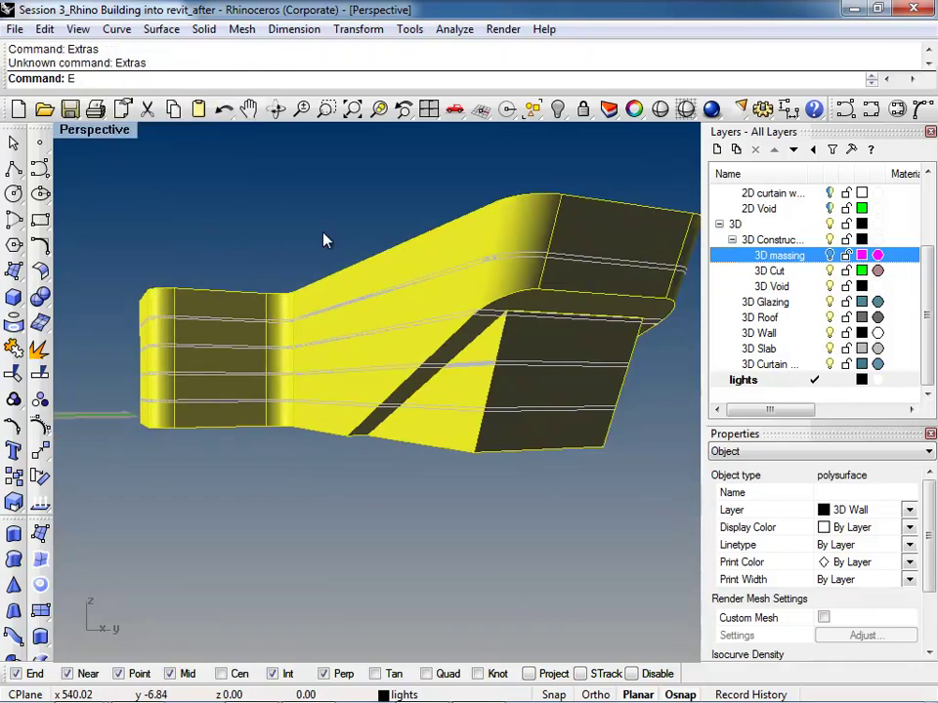
type("Extra")
key("Down")
key("Down")
key("Up")
key("Up")
key("Up")
key("Up")
key("Up")
key("Return")
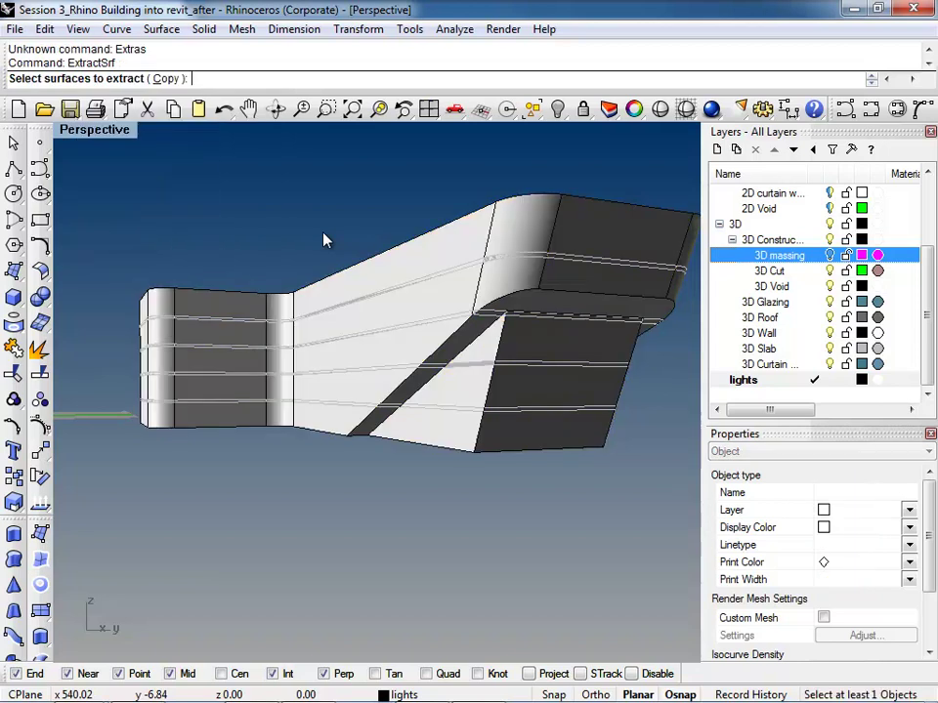
scroll(541, 457, "up", 3)
left_click(425, 414)
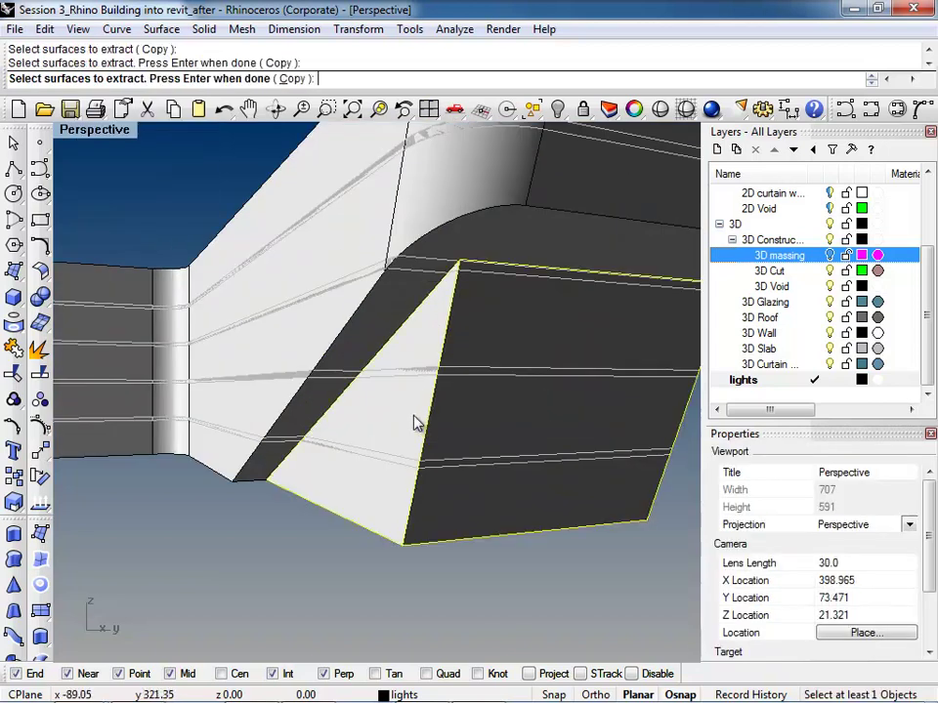
scroll(326, 388, "down", 4)
right_click_drag(325, 388, 429, 435)
scroll(256, 400, "up", 3)
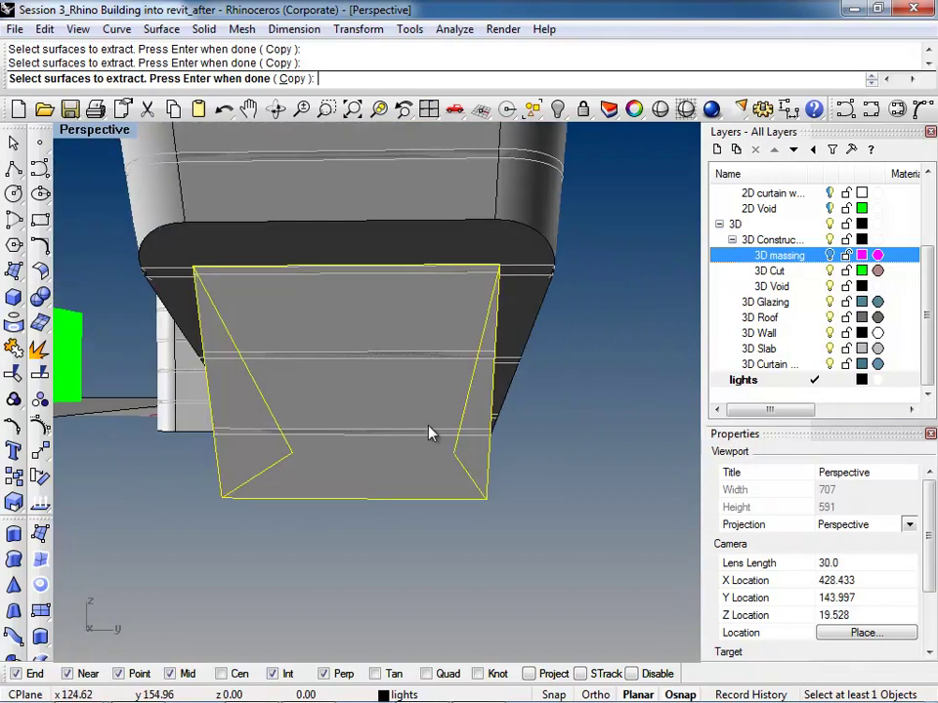
key("Return")
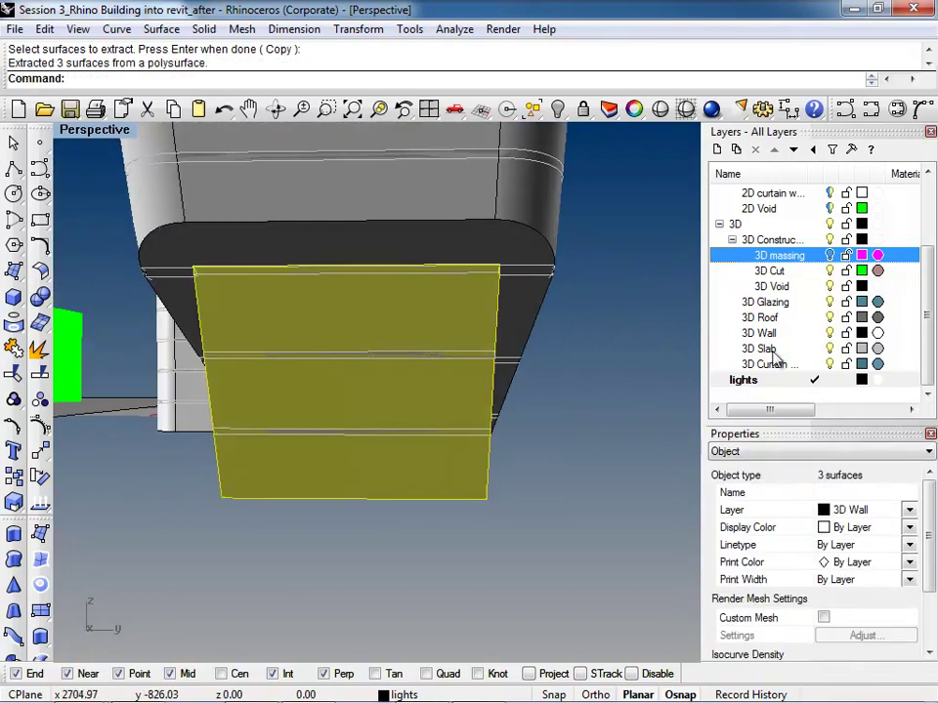
Join the three extracted surfaces and move the resulting polysurface to the 3D Curtain layer
key("ctrl+j")
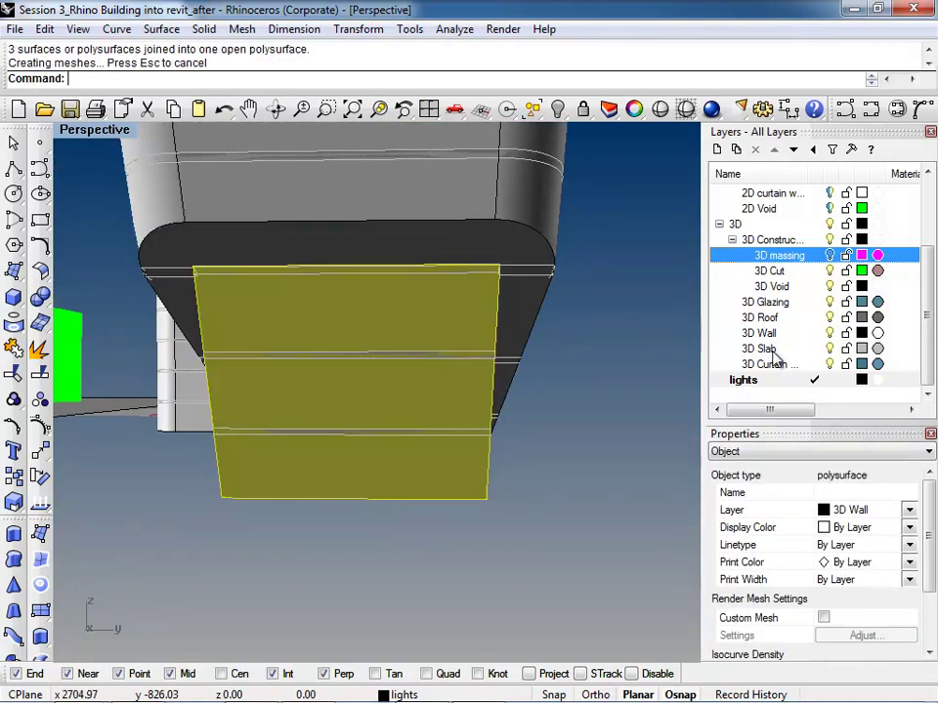
right_click(786, 363)
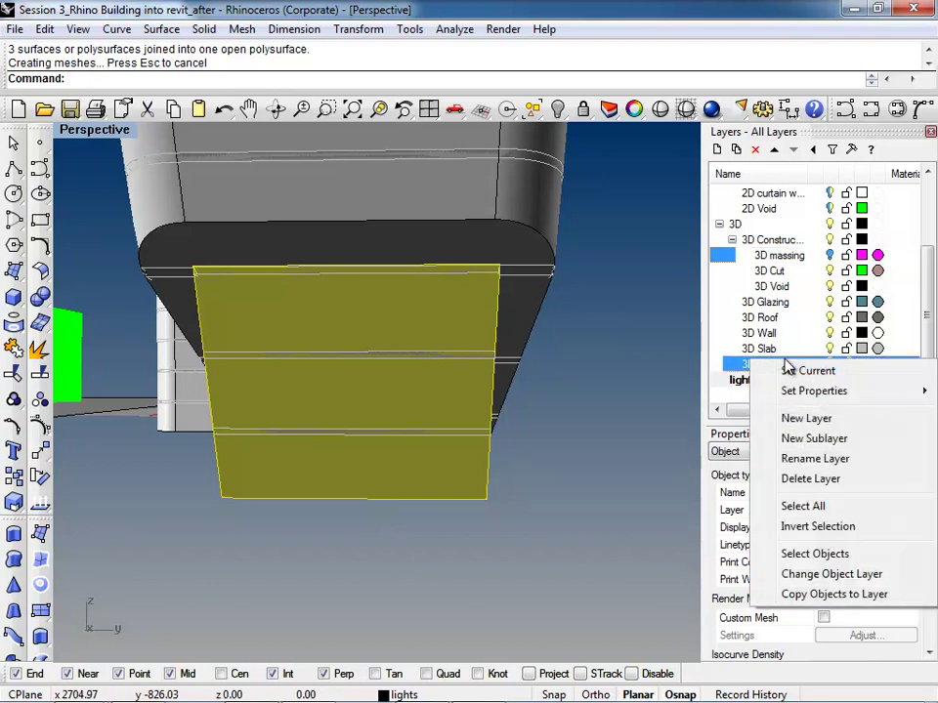
left_click(800, 584)
Switch the Perspective view to Rendered display and examine the glass material on the joined surfaces
right_click_drag(540, 531, 471, 569)
key("ctrl+alt+r")
mouse_move(468, 513)
right_mouse_down()
mouse_move(524, 509)
mouse_move(484, 489)
mouse_move(479, 502)
right_mouse_up()
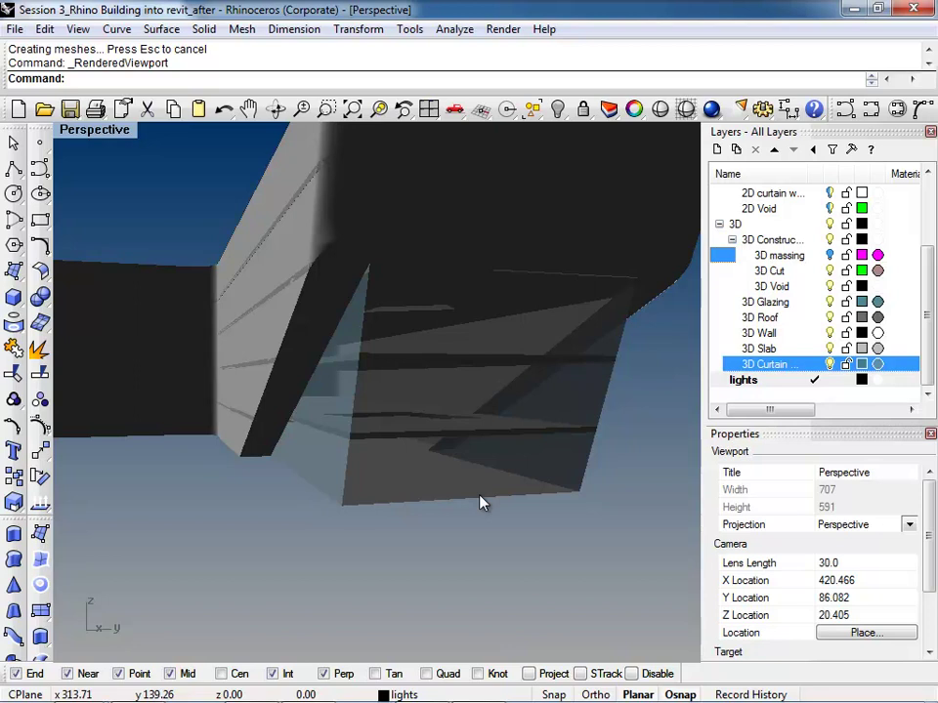
right_click_drag(566, 469, 458, 557)
right_click_drag(540, 512, 494, 498)
Select the glass polysurface and the remaining wall polysurface in turn to compare the separated parts
left_click(491, 499)
left_click_drag(494, 498, 523, 440)
left_click(549, 403)
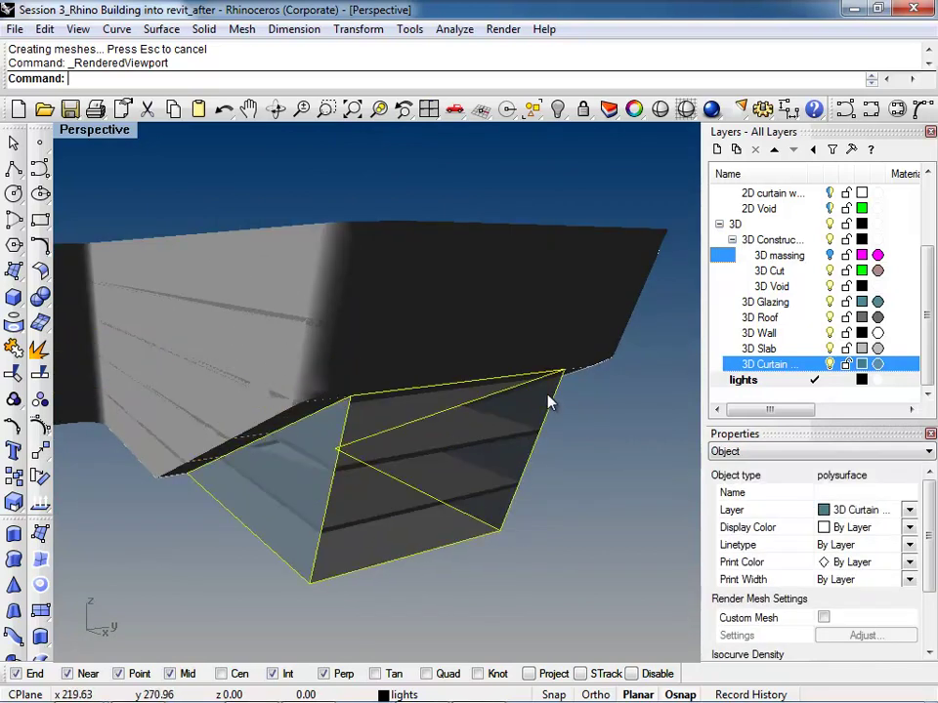
right_click_drag(581, 399, 573, 287)
left_click(573, 288)
right_click_drag(509, 342, 401, 261)
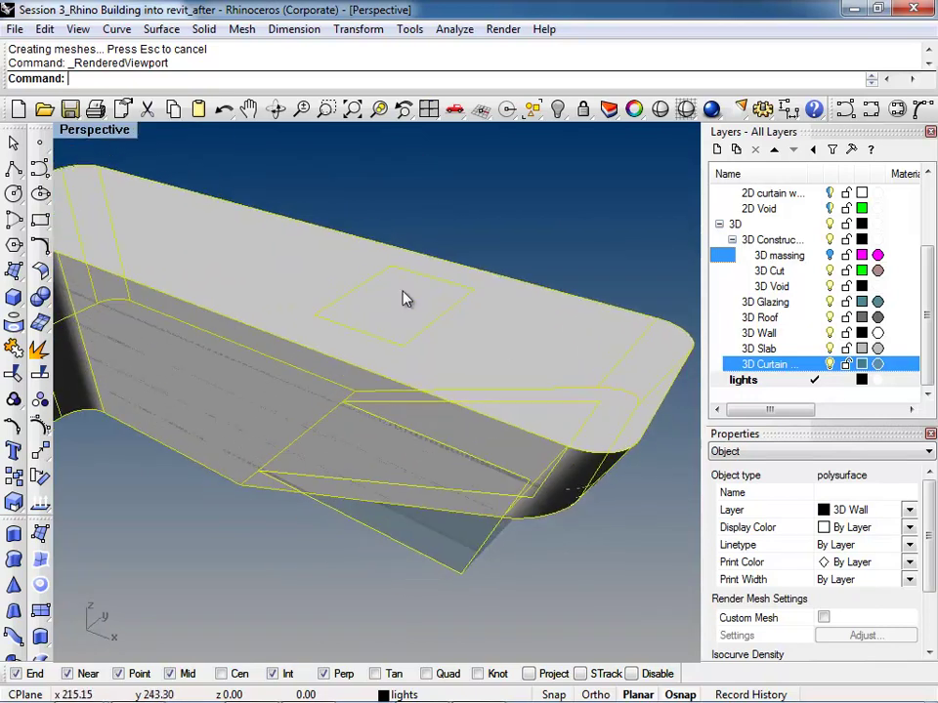
Extract the square skylight surface from the roof of the building's wall polysurface with ExtractSrf
left_click(501, 211)
left_click(419, 298)
type("Ext")
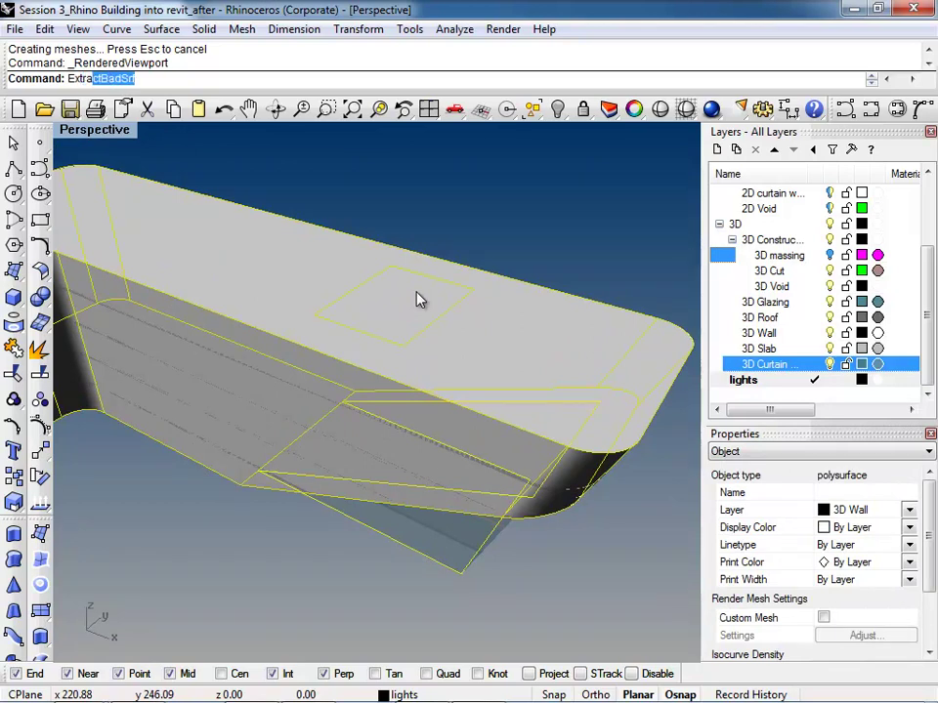
type("ra")
key("Down")
key("Up")
key("Up")
key("Up")
key("Up")
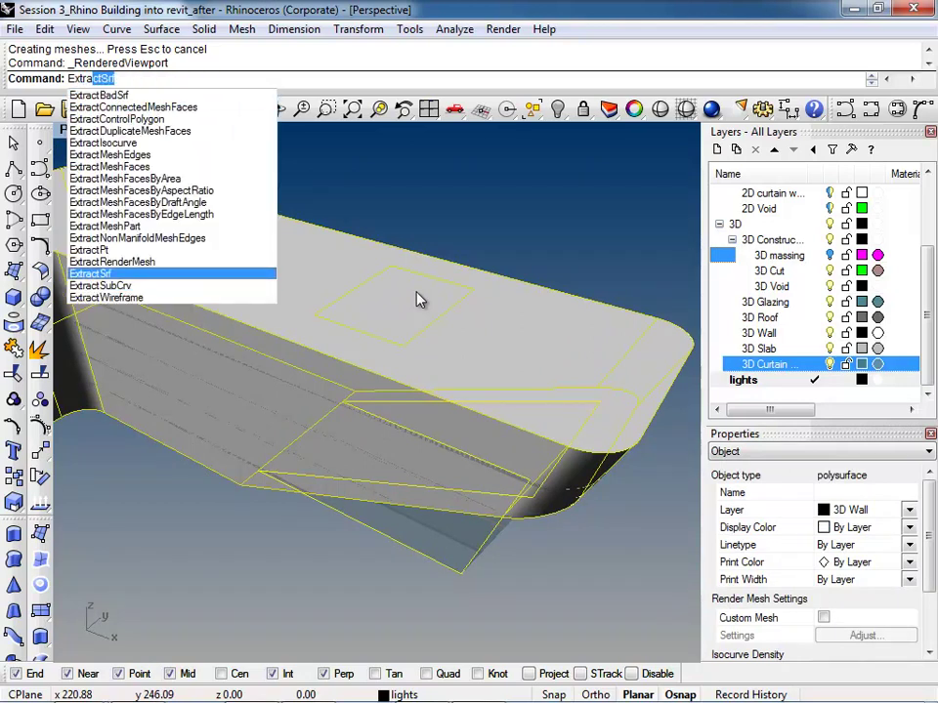
key("Return")
left_click(418, 298)
key("Return")
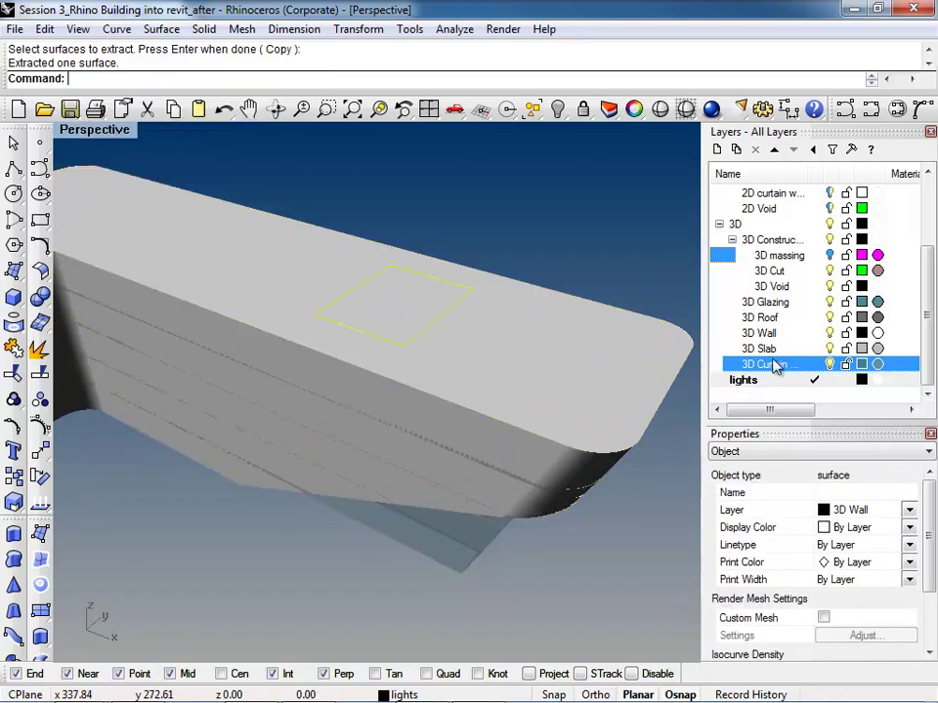
Move the extracted roof skylight surface to the 3D Curtain layer and check its glass material
right_click(787, 305)
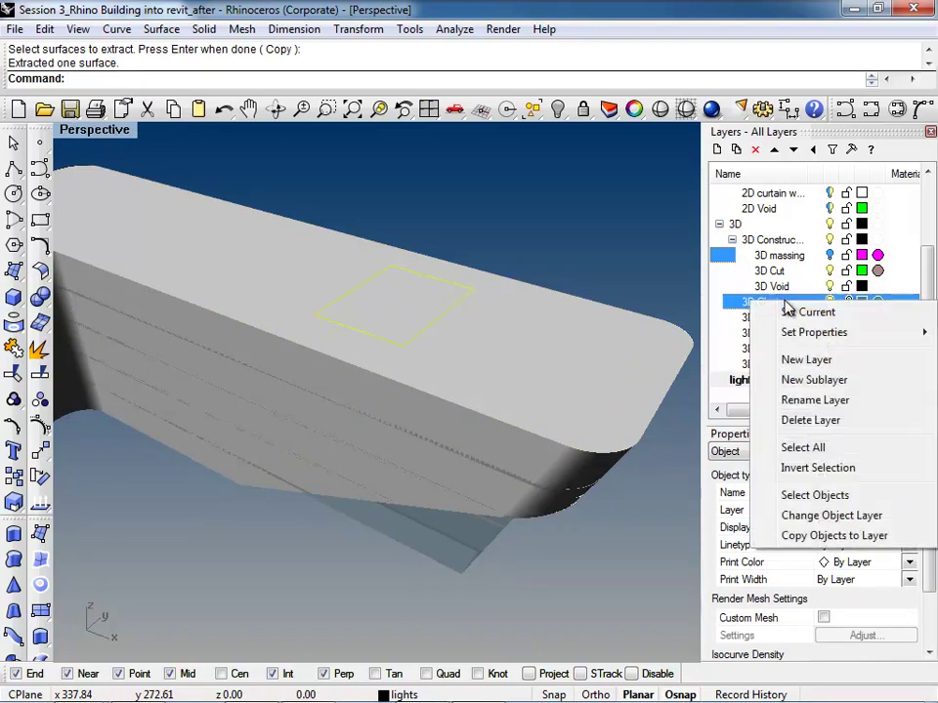
right_click(747, 365)
left_click(813, 577)
key("Escape")
mouse_move(504, 515)
right_mouse_down()
mouse_move(444, 444)
mouse_move(384, 496)
mouse_move(441, 310)
mouse_move(597, 275)
mouse_move(502, 412)
mouse_move(419, 350)
mouse_move(450, 406)
mouse_move(515, 408)
mouse_move(315, 418)
right_mouse_up()
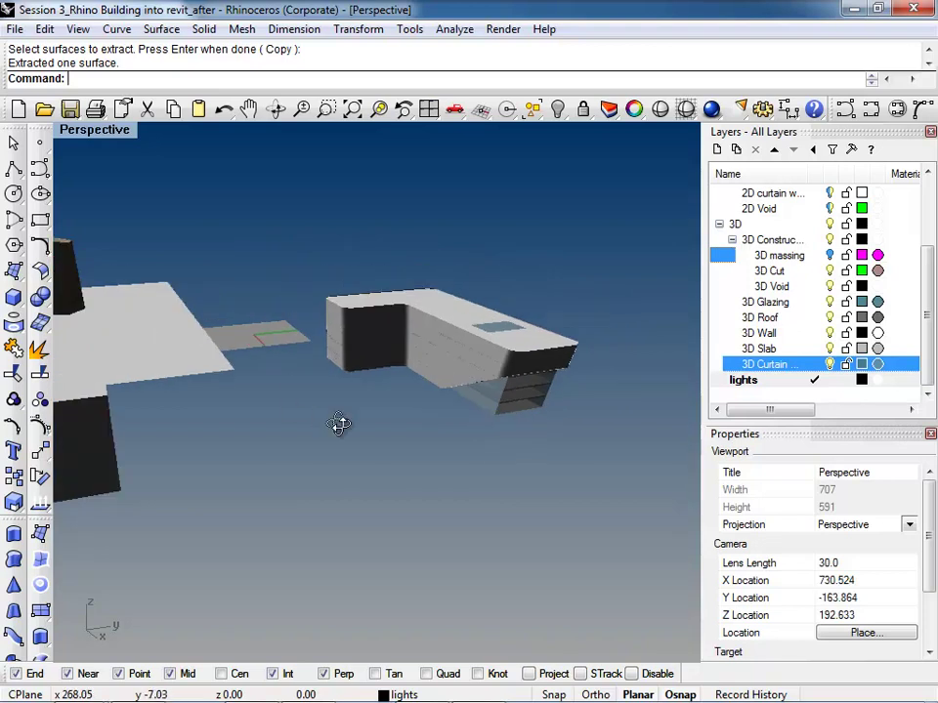
scroll(315, 418, "up", 5)
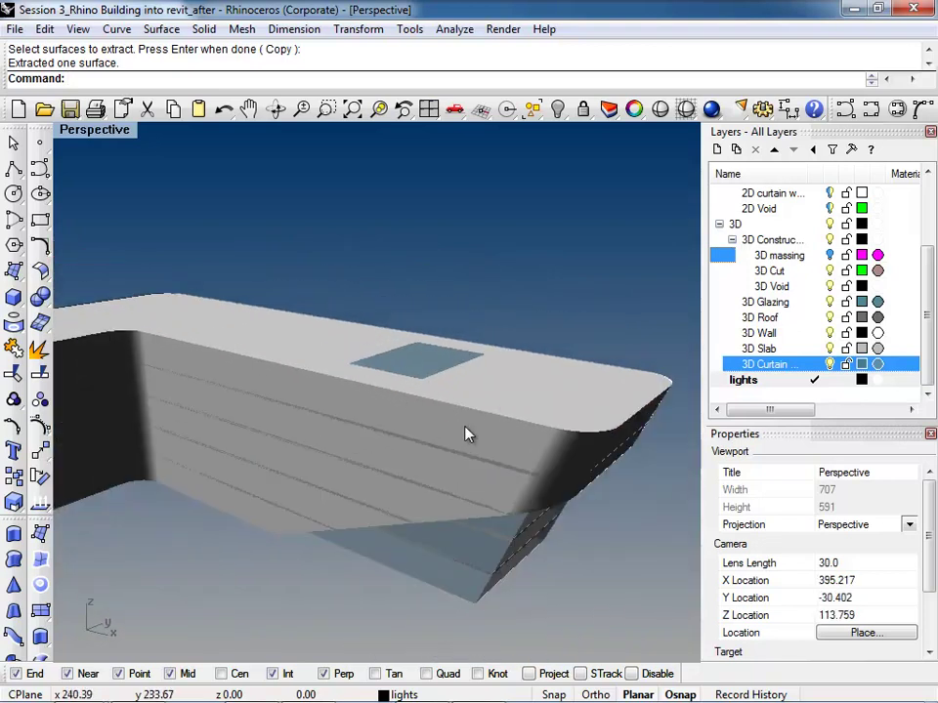
left_click(467, 434)
right_click_drag(479, 435, 587, 500)
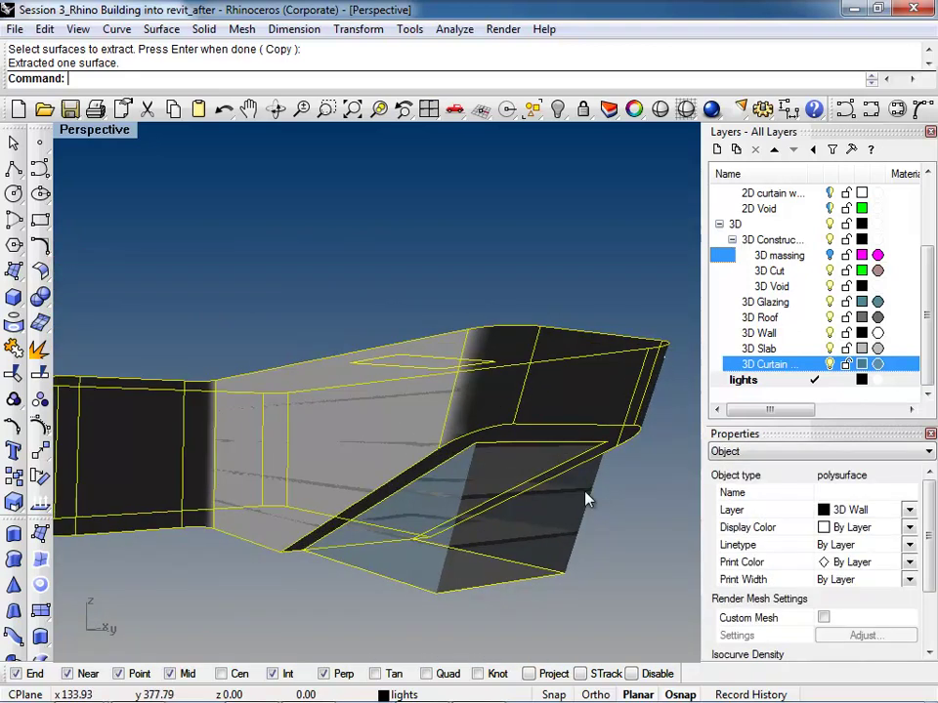
left_click(592, 517, "shift")
left_click(606, 507)
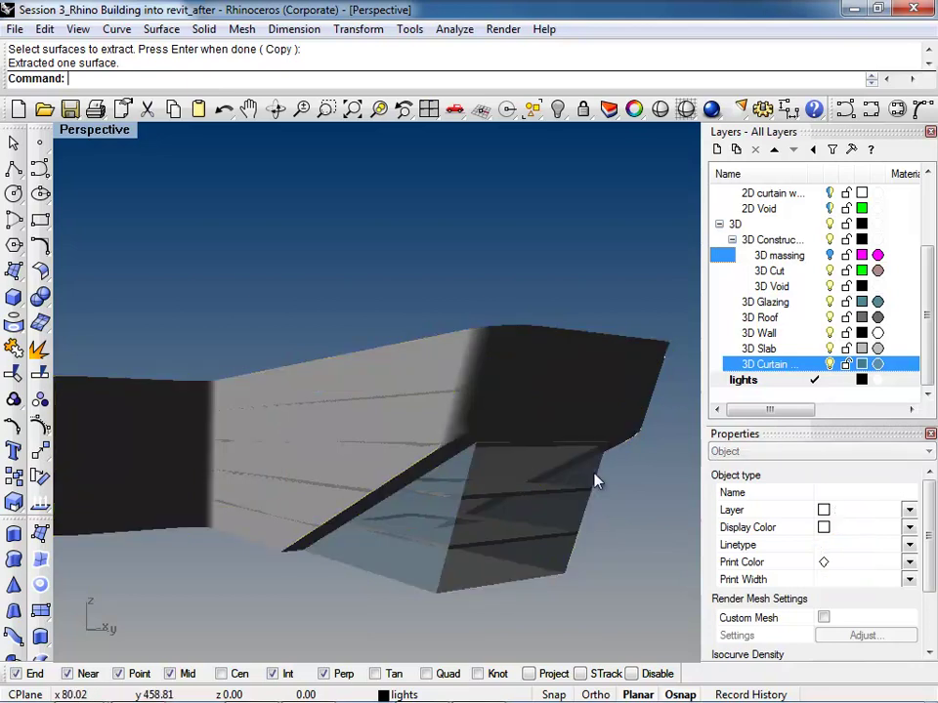
Select all the building's walls, slabs and glazed volume and mesh them with a maximum edge length of 1.0
scroll(381, 408, "down", 5)
right_click_drag(381, 408, 423, 392)
left_click_drag(628, 262, 138, 498)
scroll(291, 347, "up", 5)
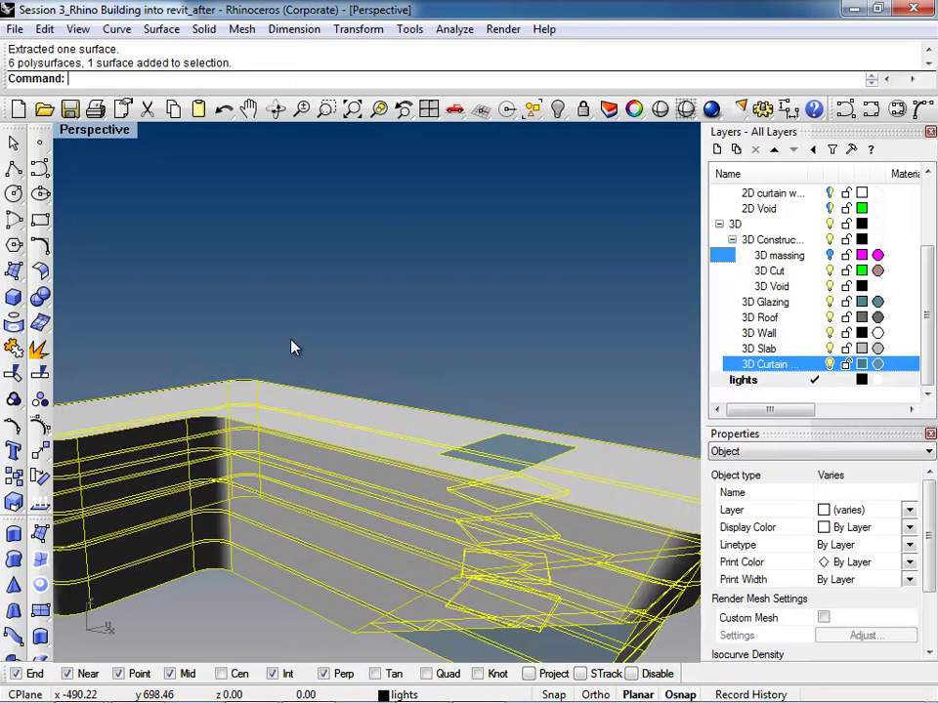
type("Mes")
key("Return")
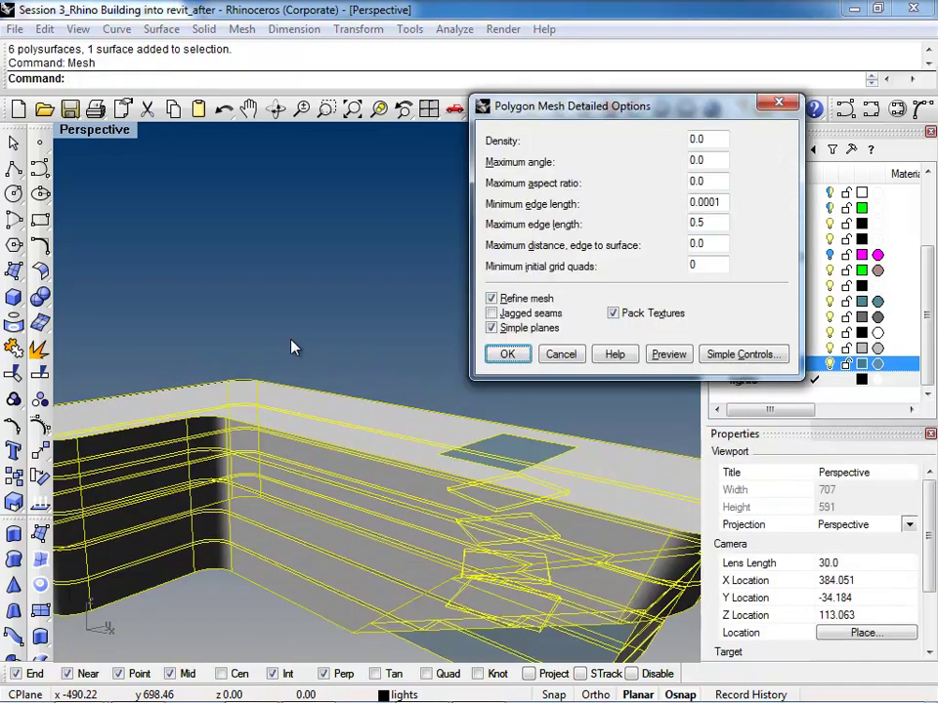
left_click(713, 224)
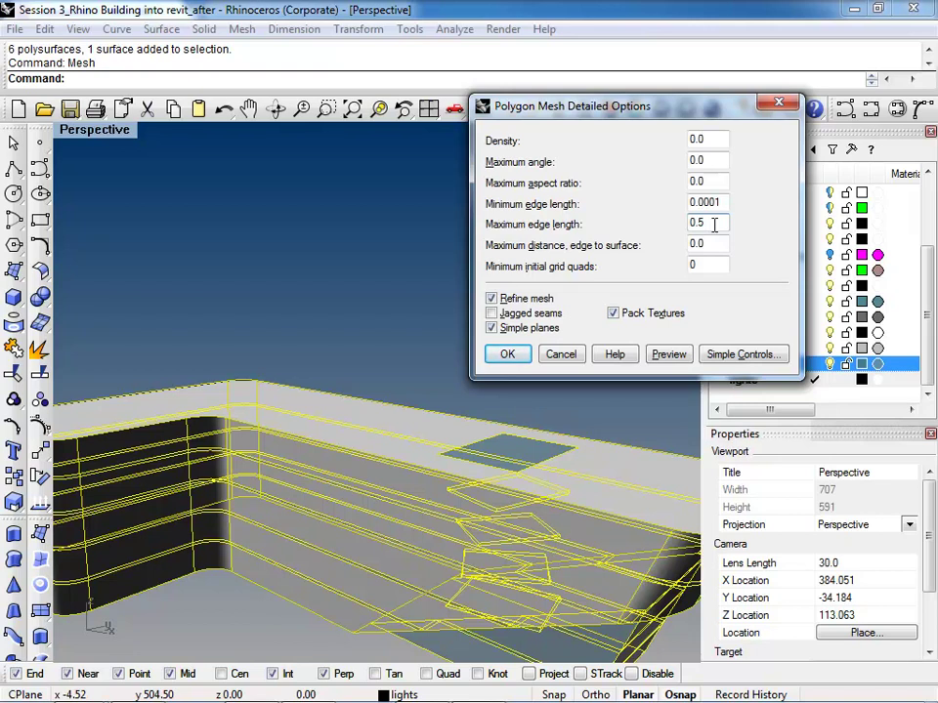
left_click_drag(708, 224, 635, 227)
left_click(506, 354)
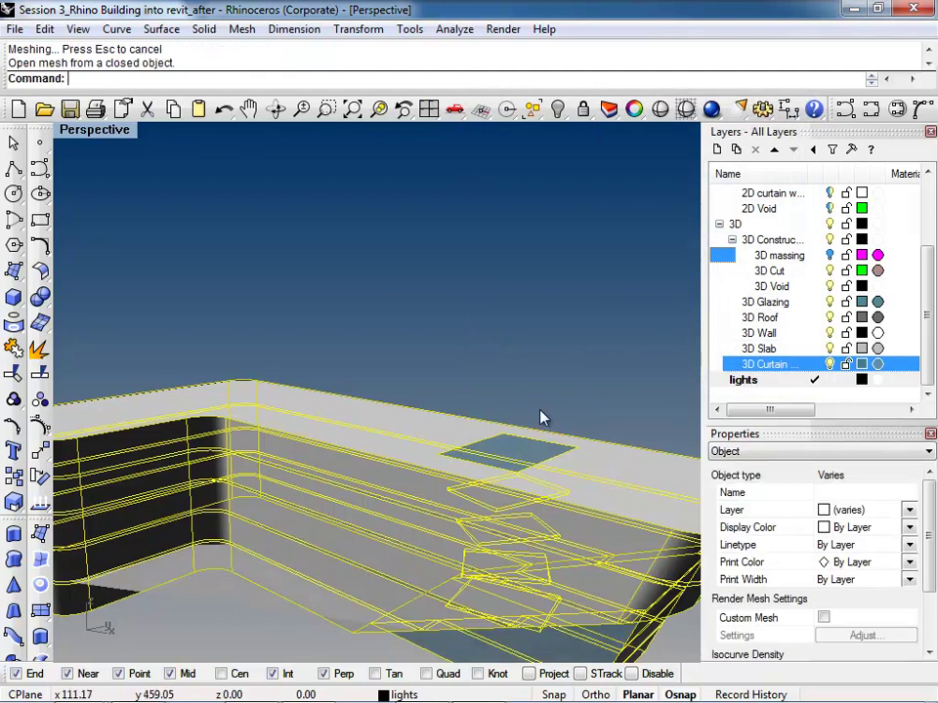
Hide the original selected objects and inspect the meshed building from several sides
scroll(536, 409, "down", 6)
right_click_drag(430, 403, 578, 466)
type("Hide")
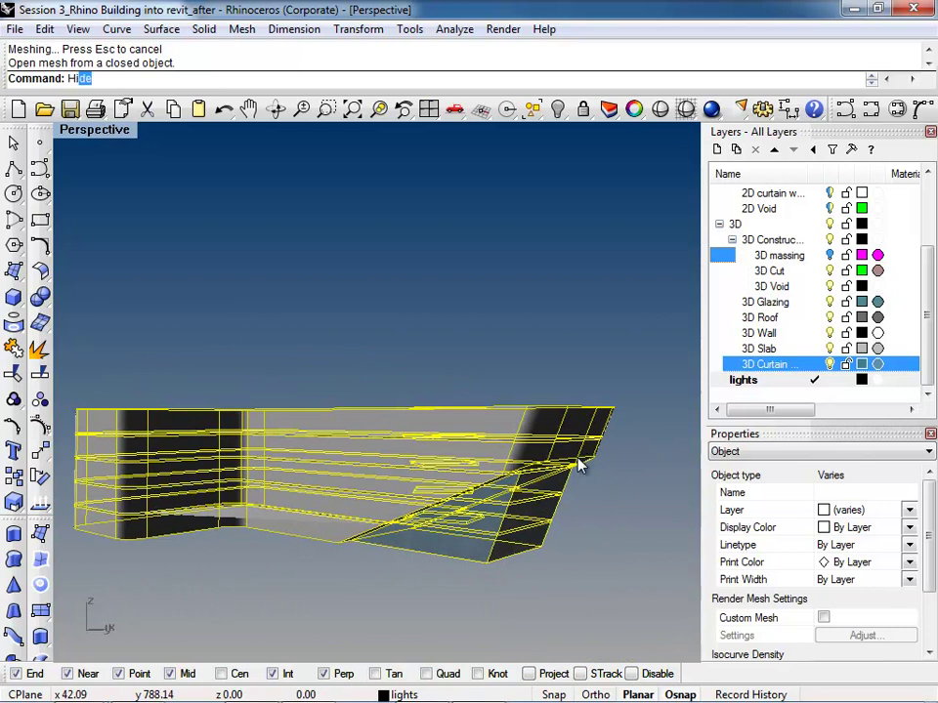
key("Return")
right_click_drag(590, 485, 238, 493)
left_click(299, 499)
key("Escape")
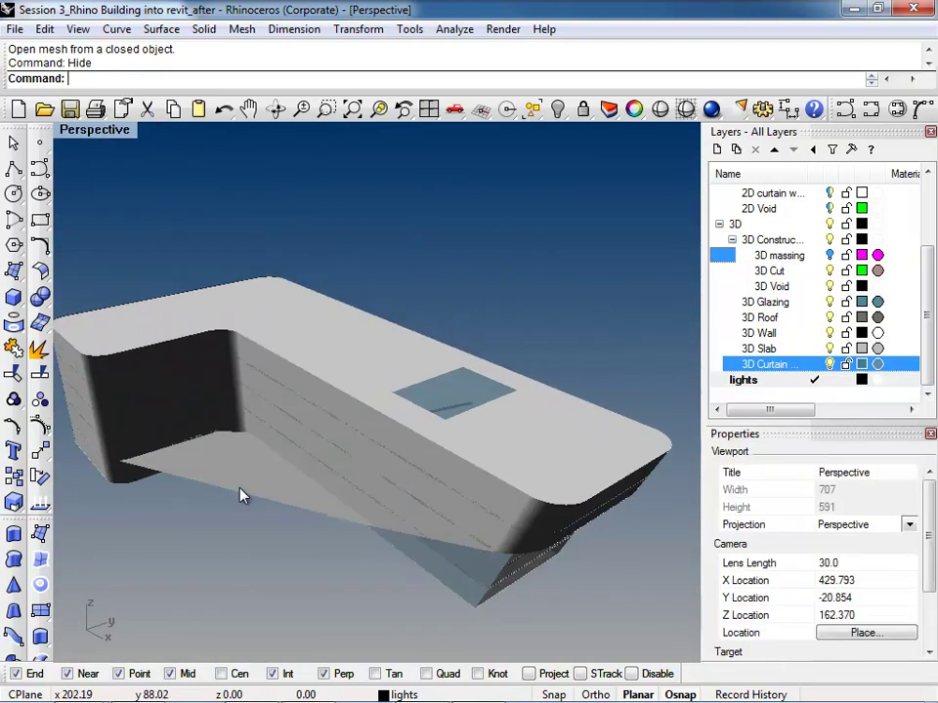
Save the model, switch the Perspective view to Shaded display and examine the mesh on the building's underside
key("ctrl+s")
key("ctrl+alt+s")
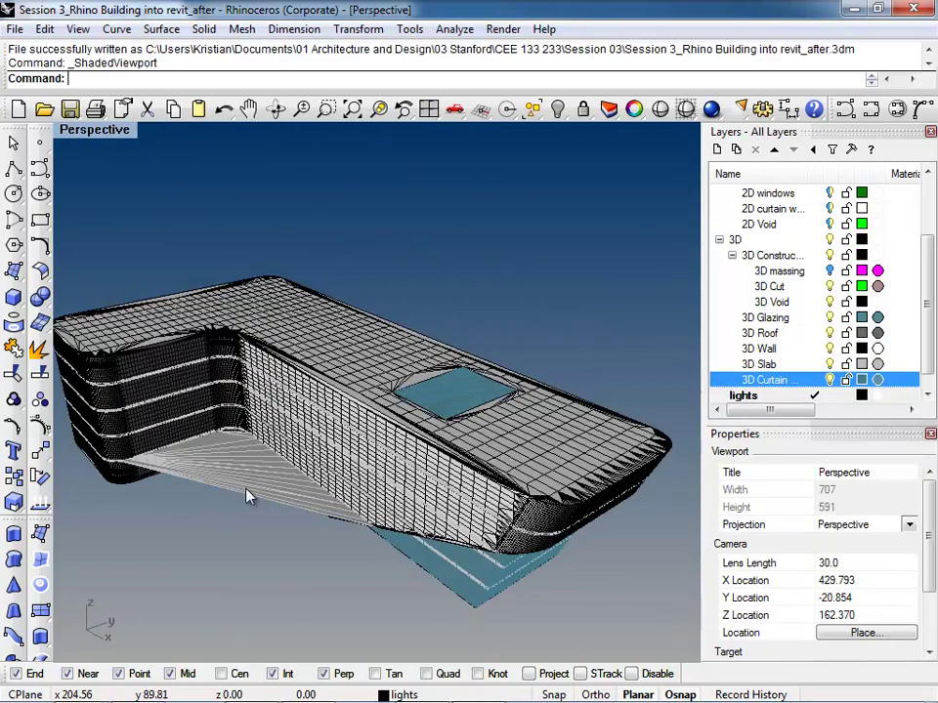
right_click_drag(266, 478, 262, 530)
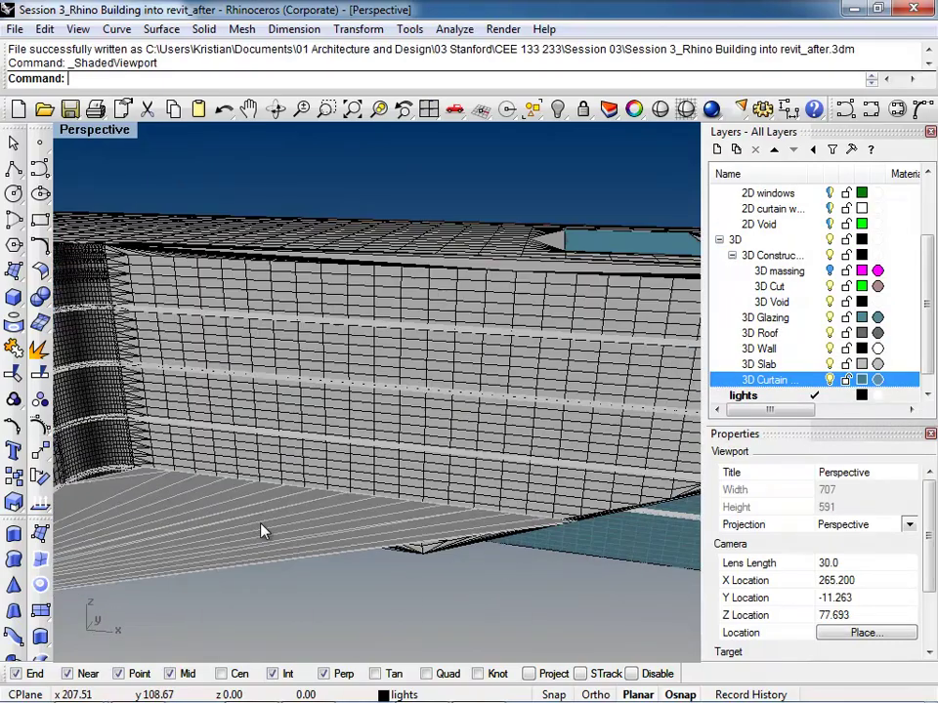
right_click_drag(250, 446, 301, 461)
scroll(301, 462, "up", 3)
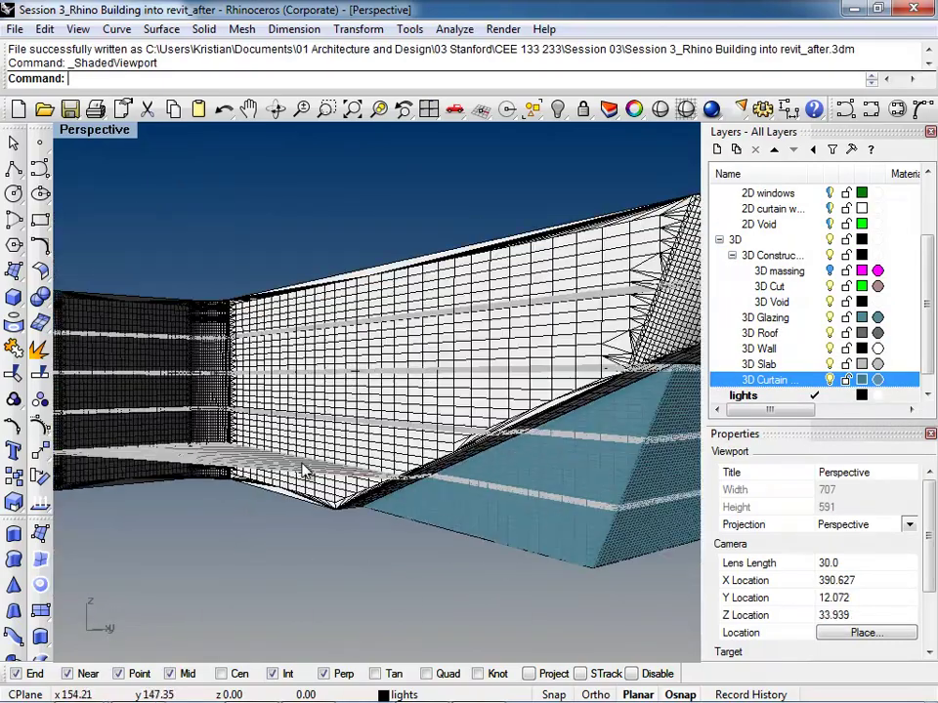
Undo hiding the original objects and undo the last meshing
key("ctrl+z")
key("ctrl+z")
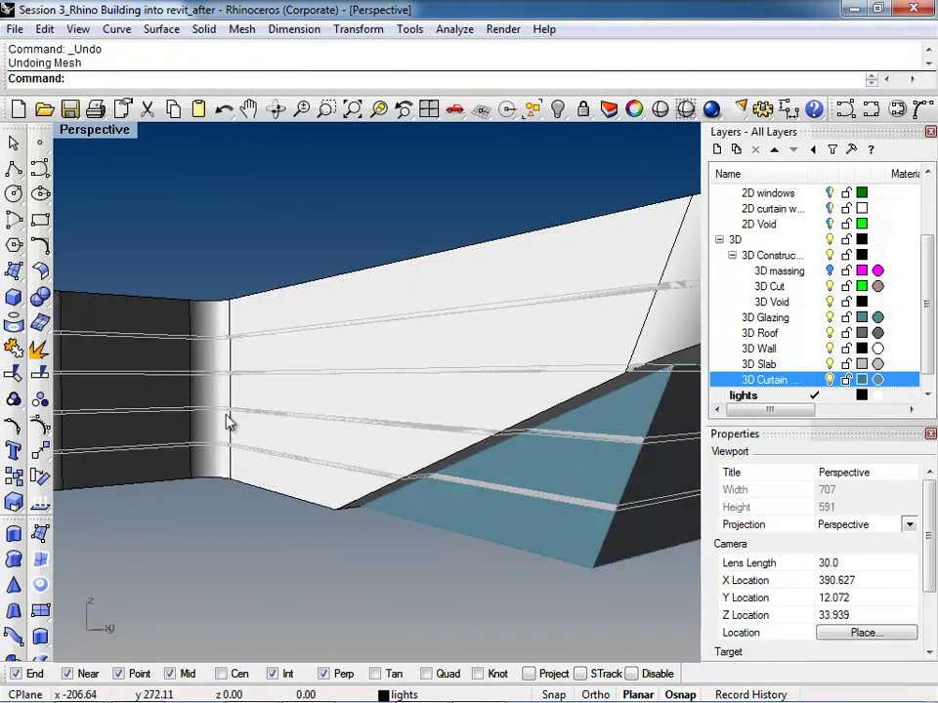
scroll(239, 425, "down", 3)
Mesh the glazed slanted volume, the wall polysurface and the roof skylight with a maximum edge length of 1.0
left_click(473, 459)
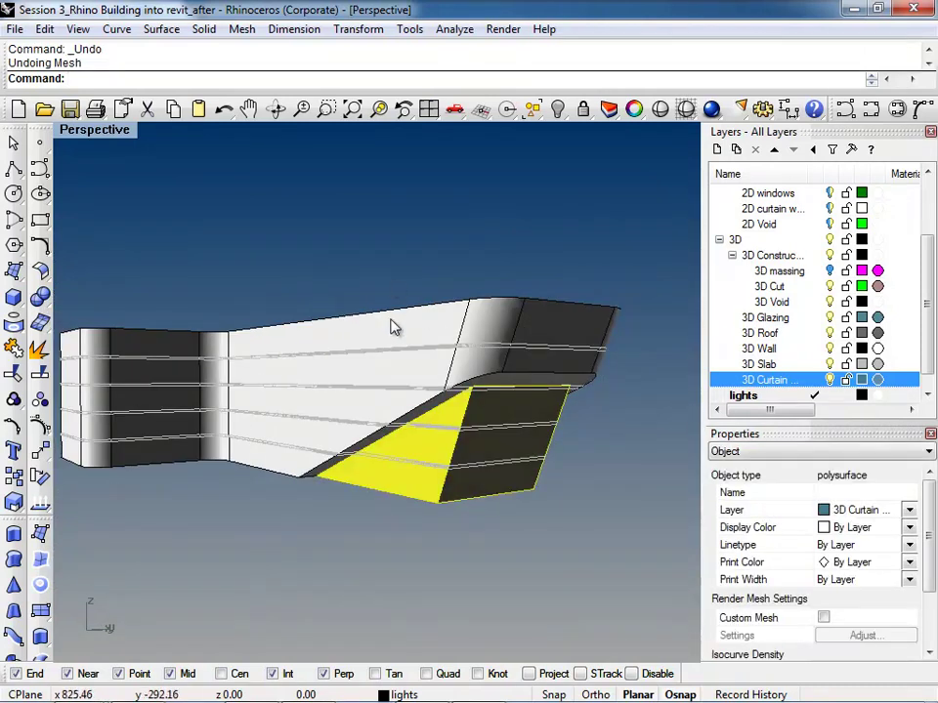
left_click(394, 326, "shift")
right_click_drag(536, 387, 422, 338)
left_click(422, 338, "shift")
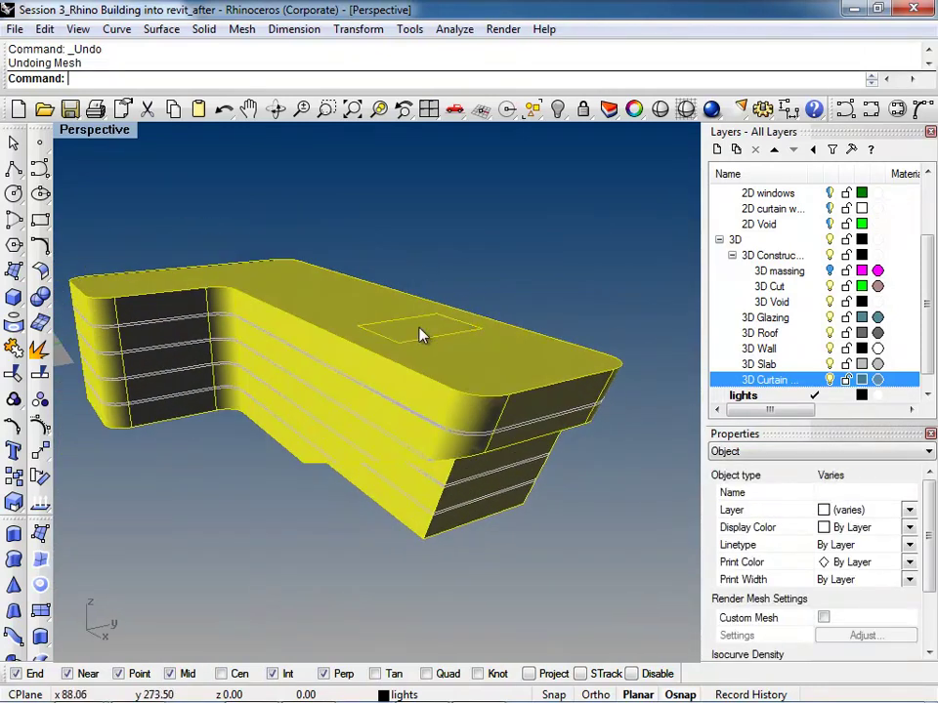
type("Mesh")
key("Return")
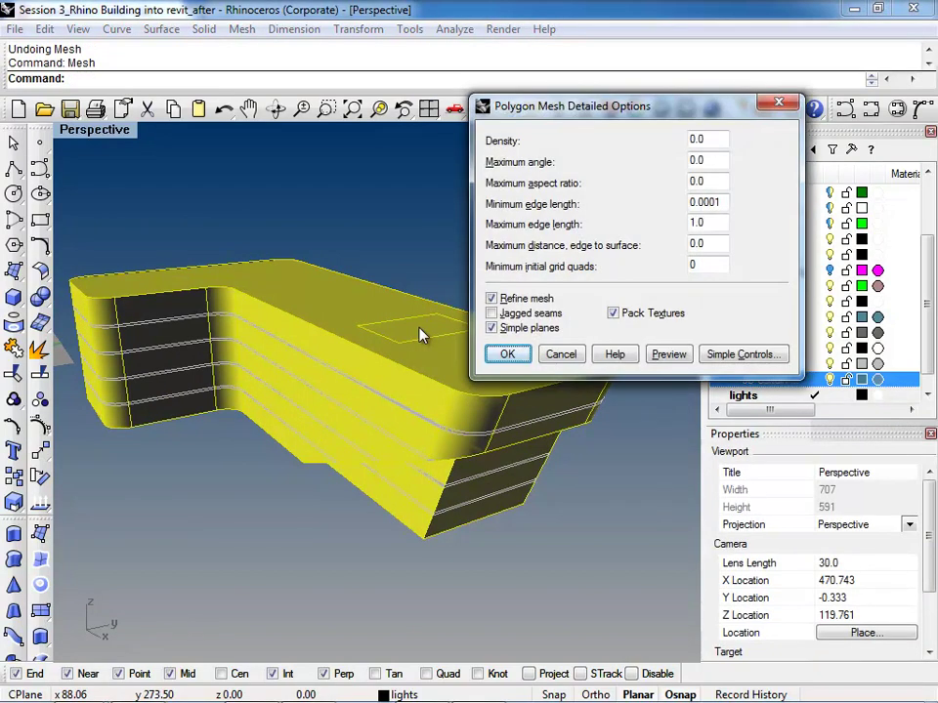
key("Return")
Hide the original wall, slanted glass and skylight surfaces so only their meshes remain with the slabs
right_click_drag(420, 335, 493, 518)
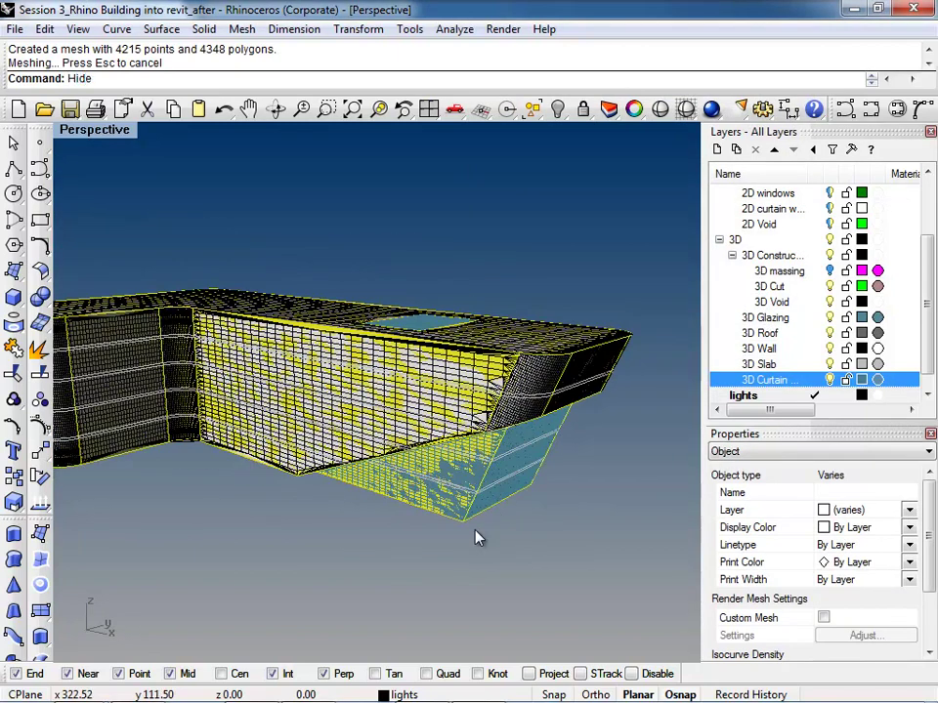
type("Hide")
key("Return")
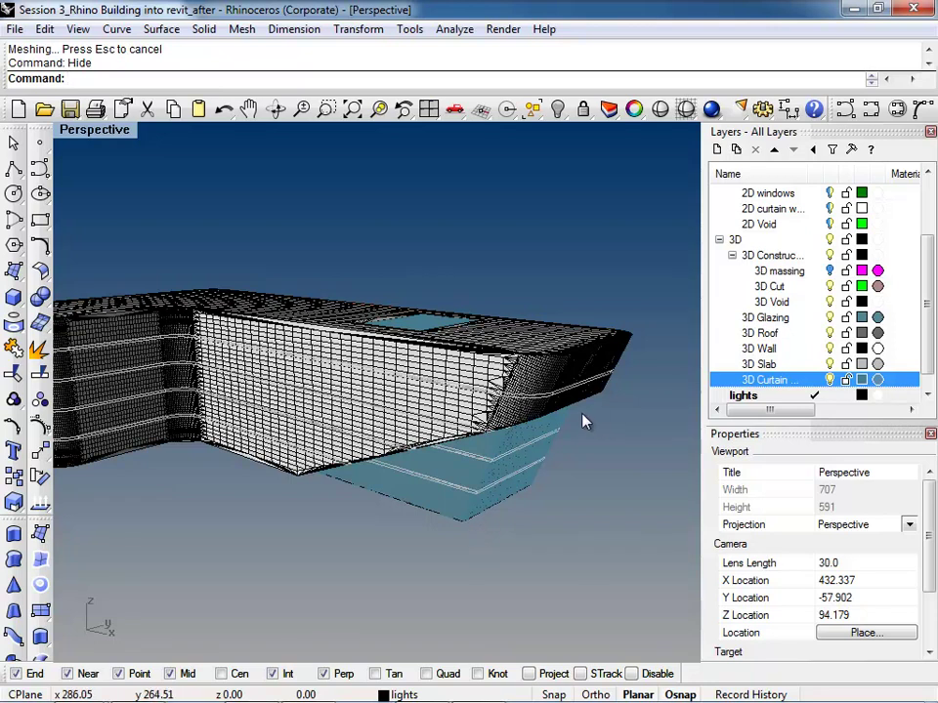
Switch the Perspective view to Rendered display and examine the meshed building
key("ctrl+alt+r")
right_click_drag(586, 418, 30, 108)
right_click_drag(335, 363, 507, 467)
left_click(507, 489)
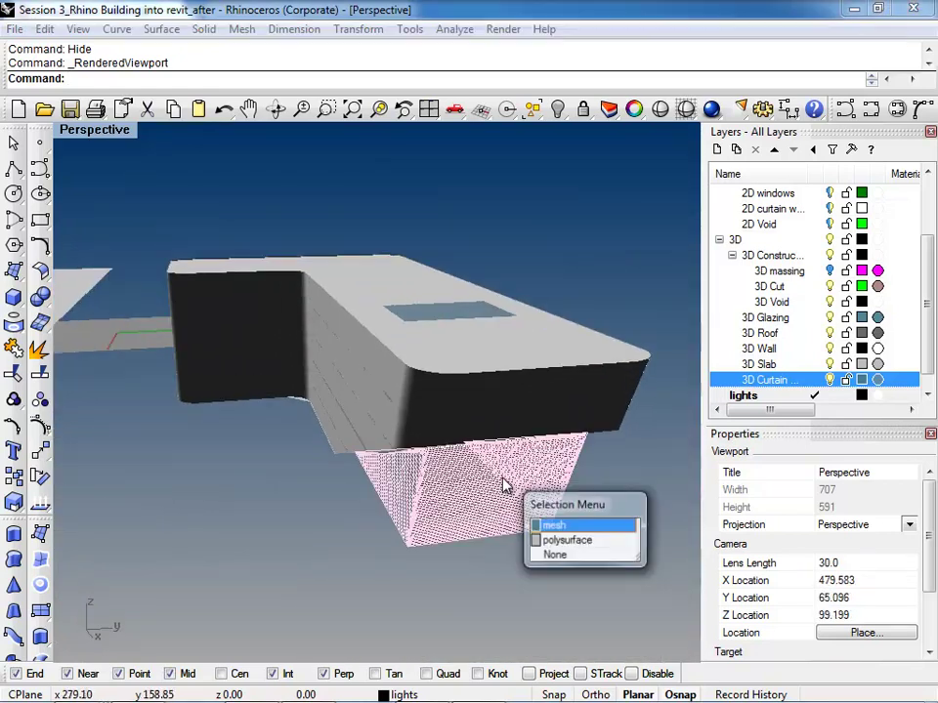
left_click(595, 482)
left_click(495, 513, "shift")
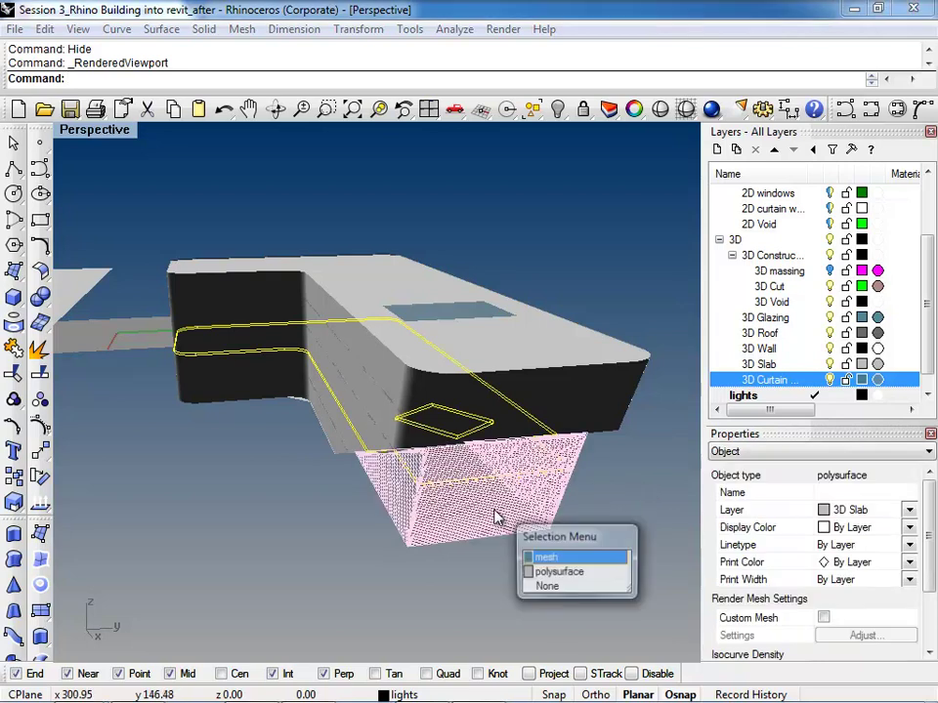
left_click(548, 567)
left_click(472, 548, "shift")
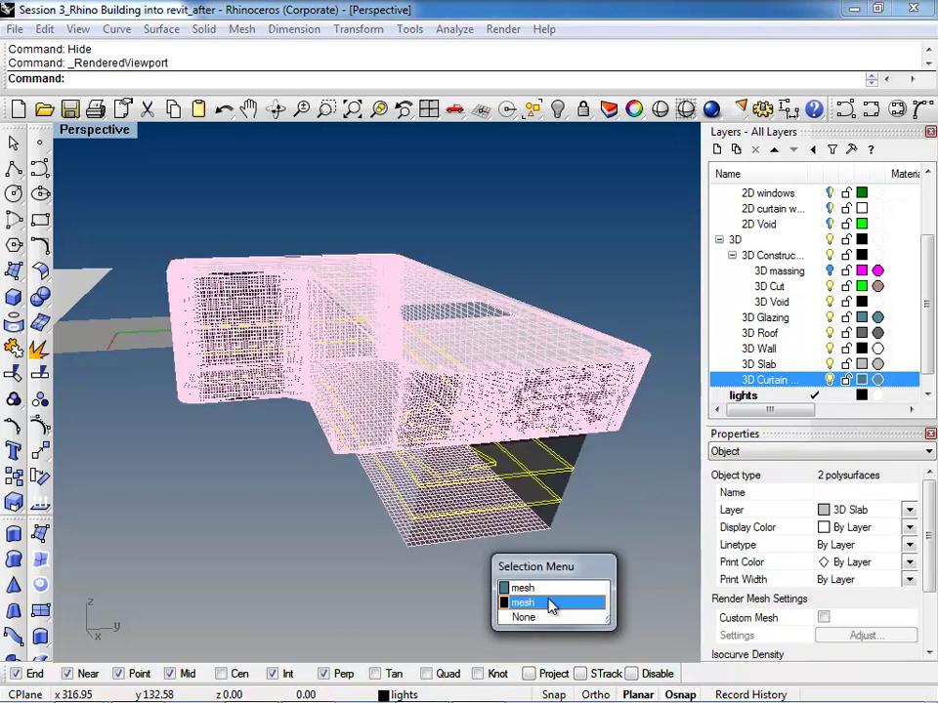
left_click(548, 615)
right_click_drag(532, 576, 592, 555)
scroll(363, 400, "up", 3)
key("ctrl+a")
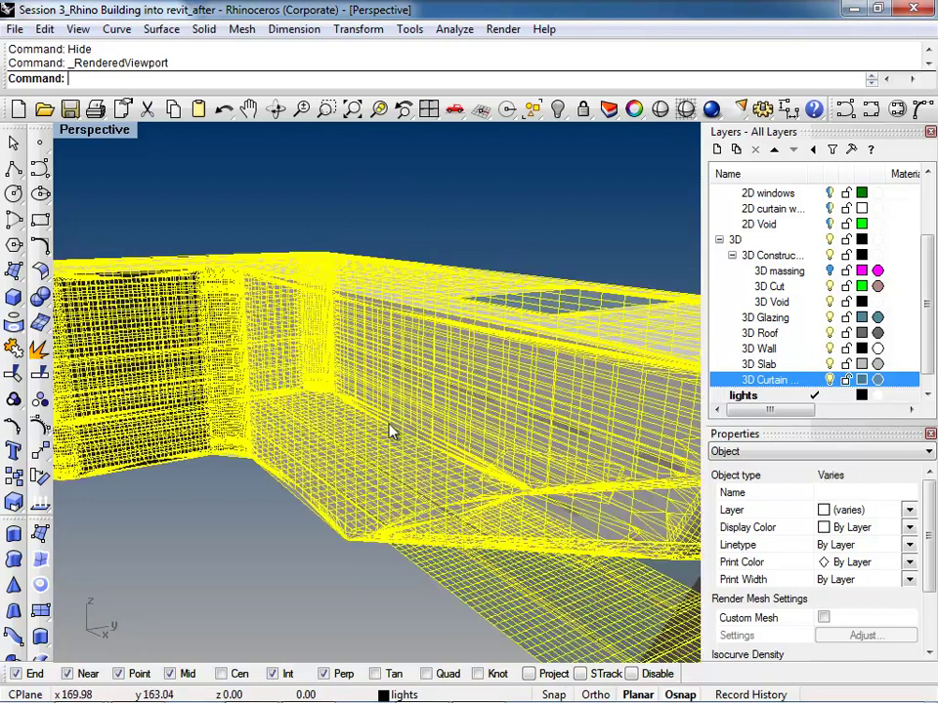
key("Escape")
left_click(435, 395)
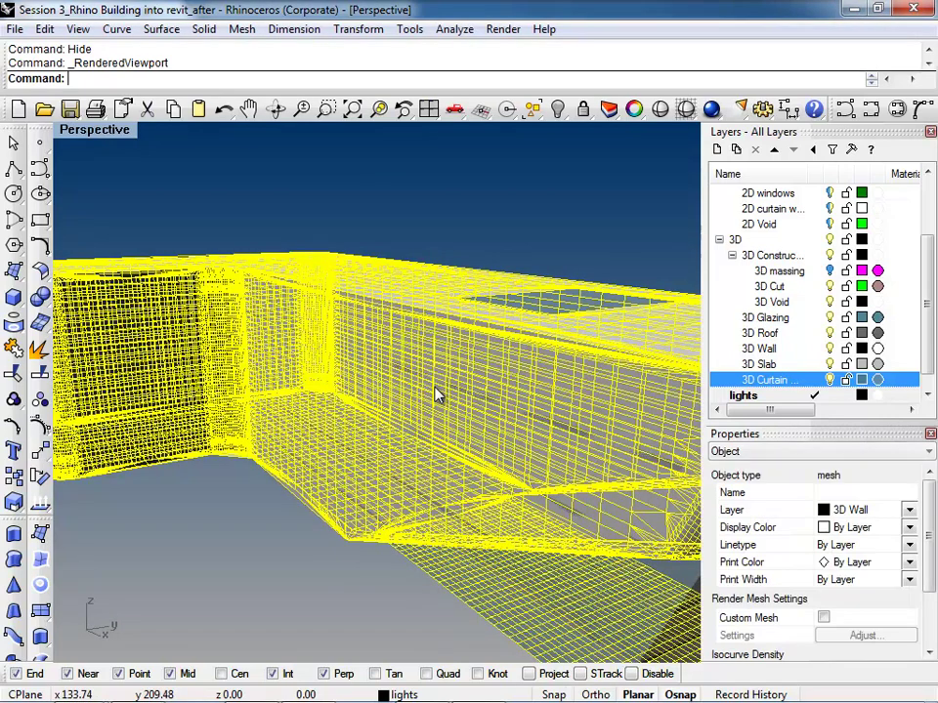
Switch the Perspective view to Wireframe display and turn off the 3D Wall layer
key("ctrl+alt+w")
key("Escape")
right_click_drag(453, 467, 821, 339)
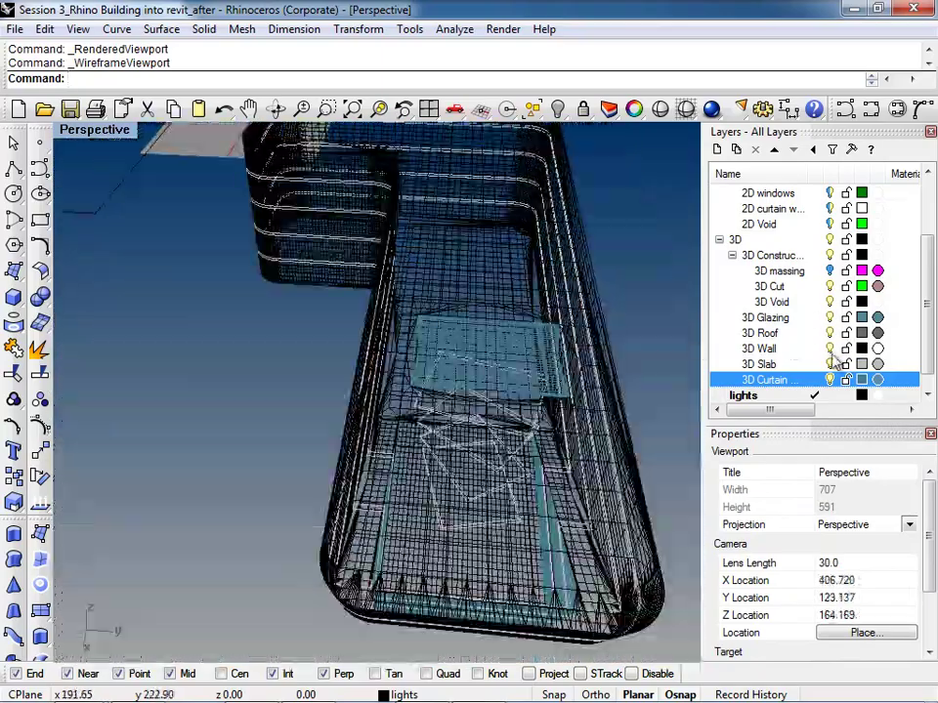
left_click(831, 349)
Select the four floor slab polysurfaces and switch the Perspective view to Shaded display
right_click_drag(262, 379, 272, 441)
left_click_drag(217, 311, 218, 309)
right_click_drag(218, 310, 328, 394)
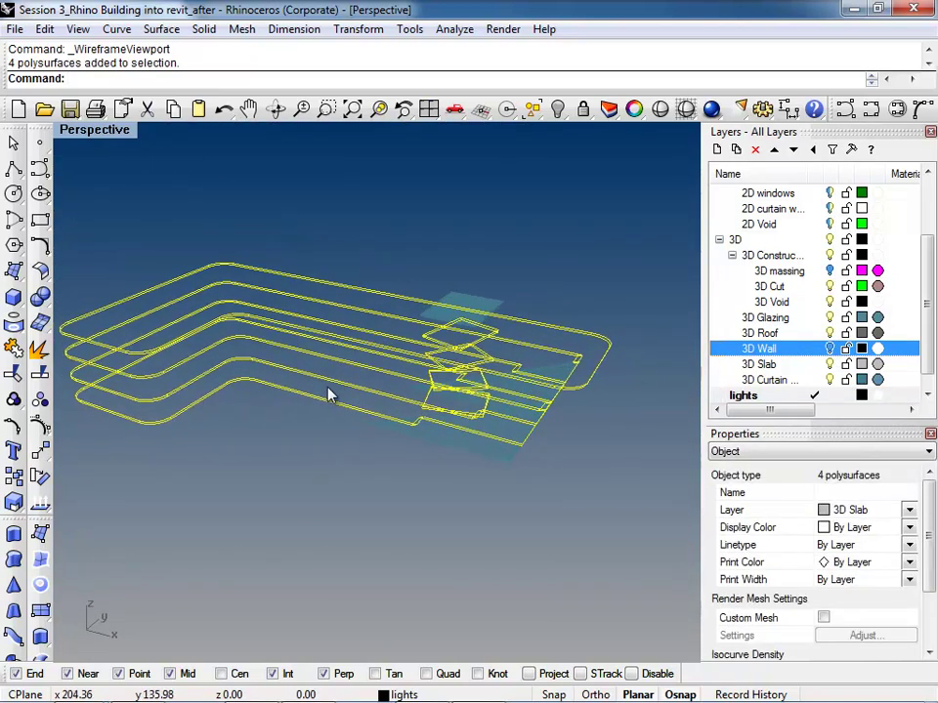
left_click(93, 129)
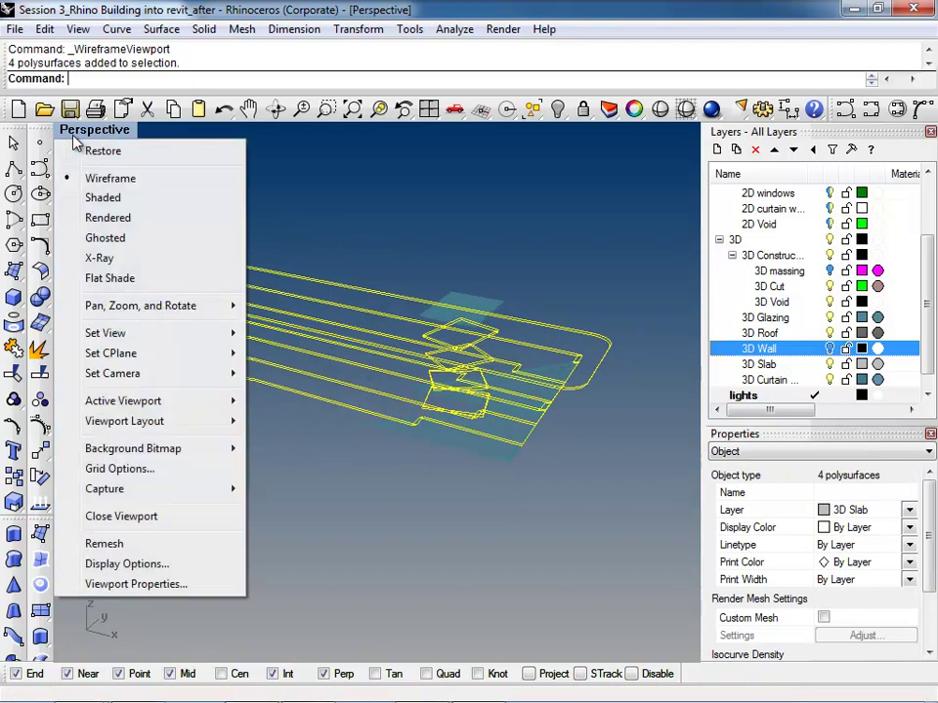
left_click(124, 199)
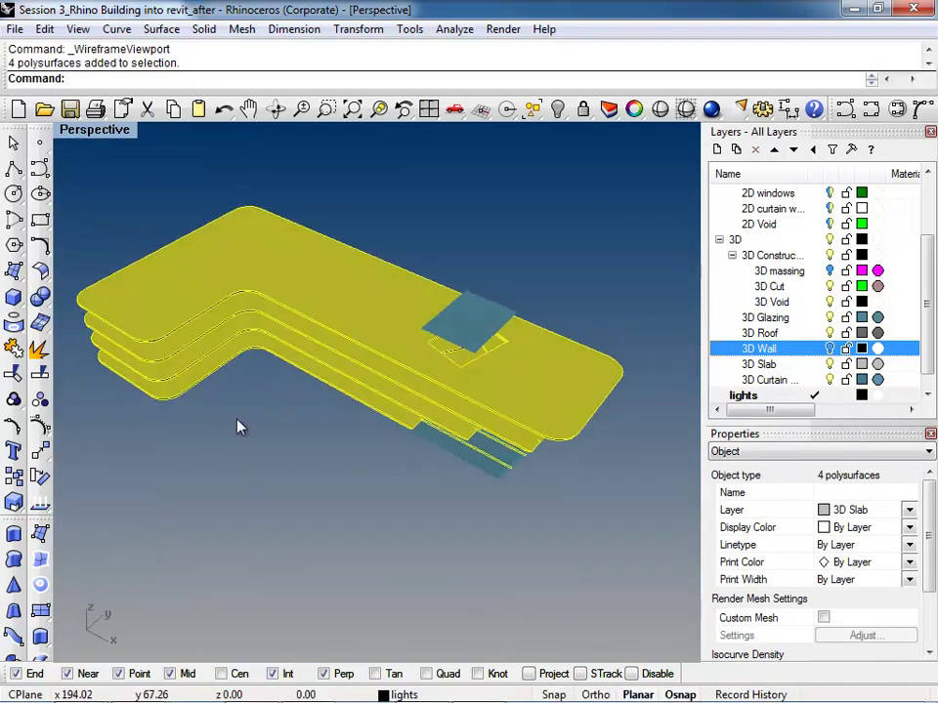
Mesh the four selected floor slabs at the default medium polygon density and hide the original slab polysurfaces
type("Mesh")
key("Return")
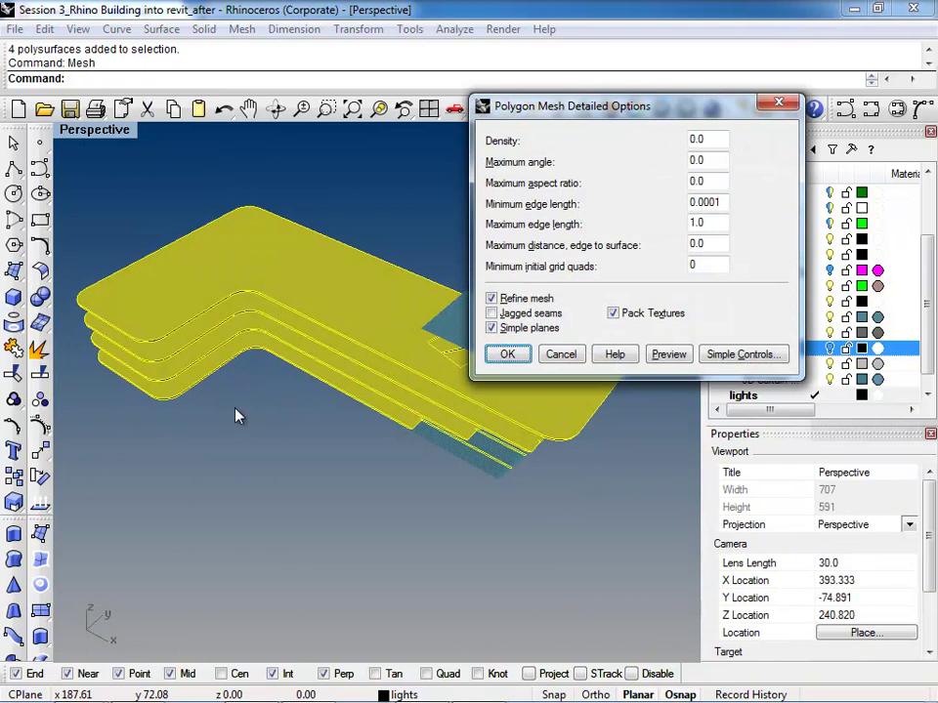
left_click(721, 362)
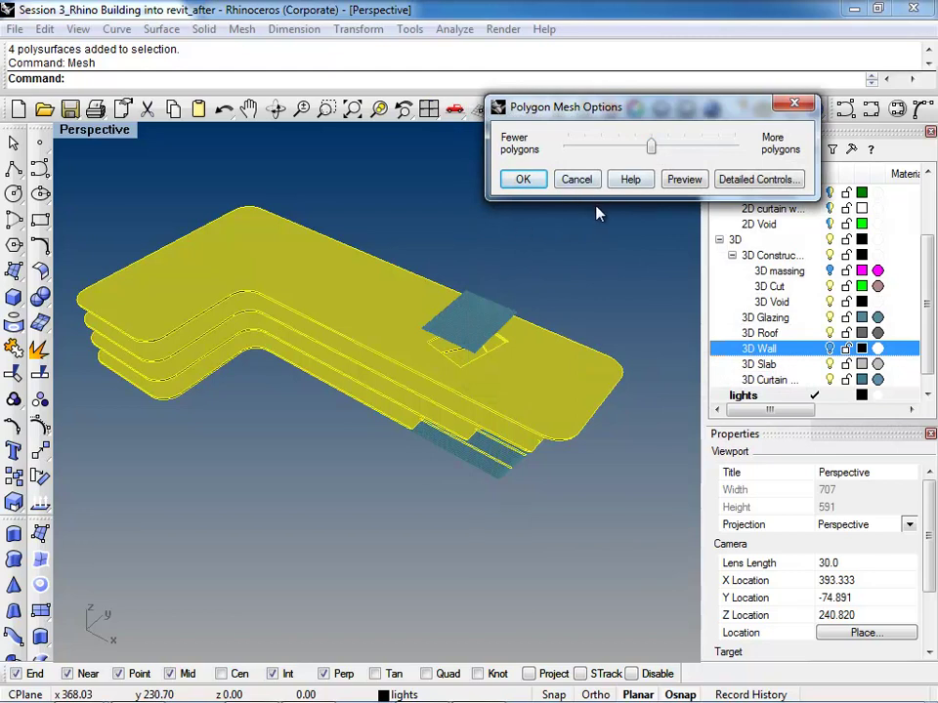
left_click(686, 185)
right_click_drag(299, 429, 645, 182)
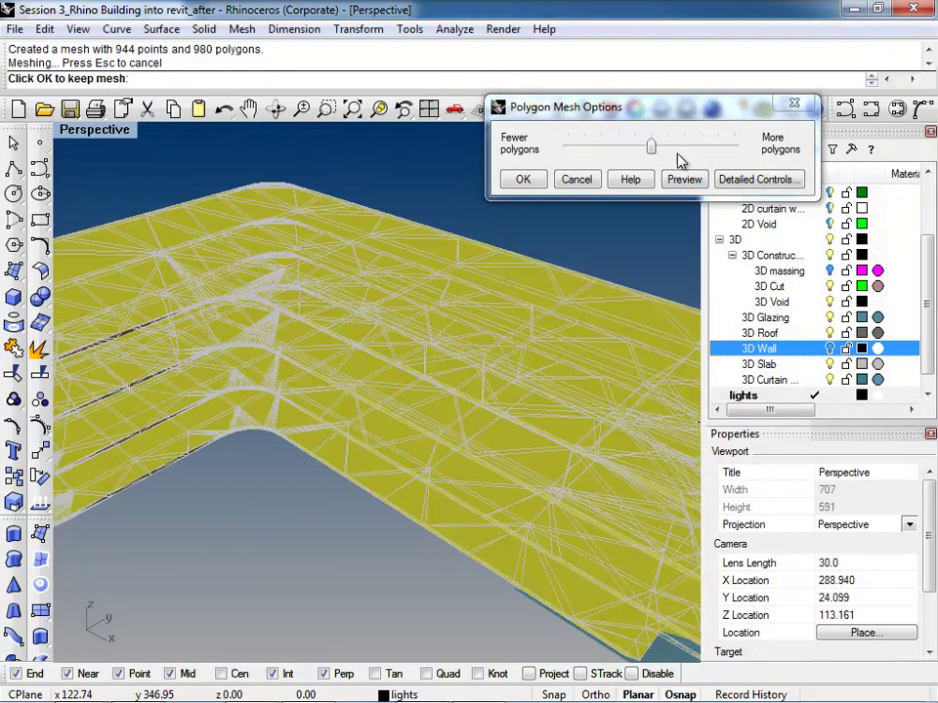
left_click(524, 181)
right_click_drag(379, 410, 311, 376)
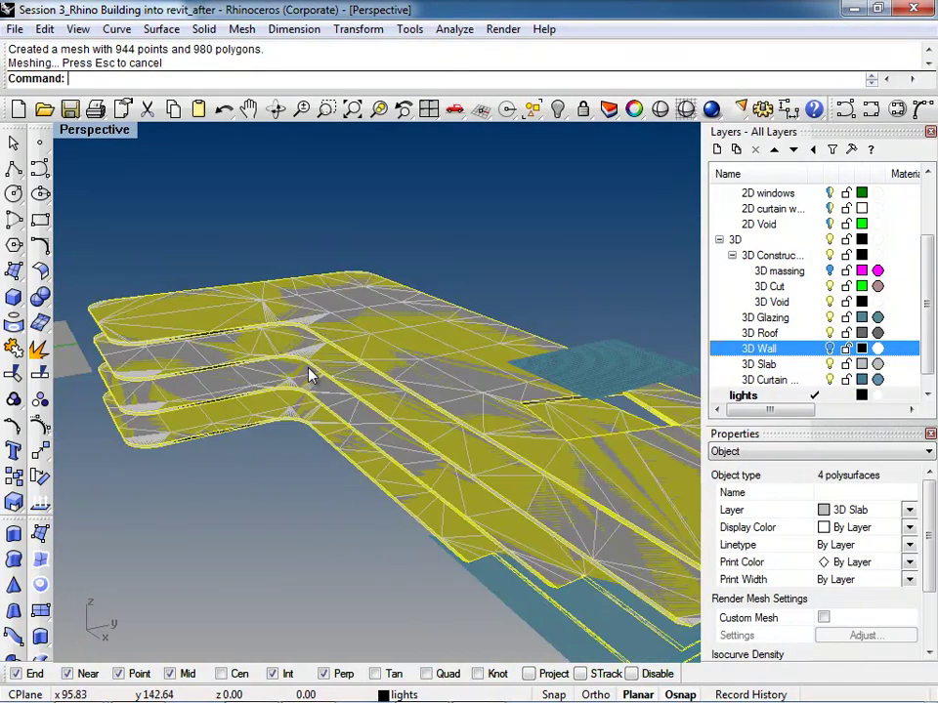
key("Return")
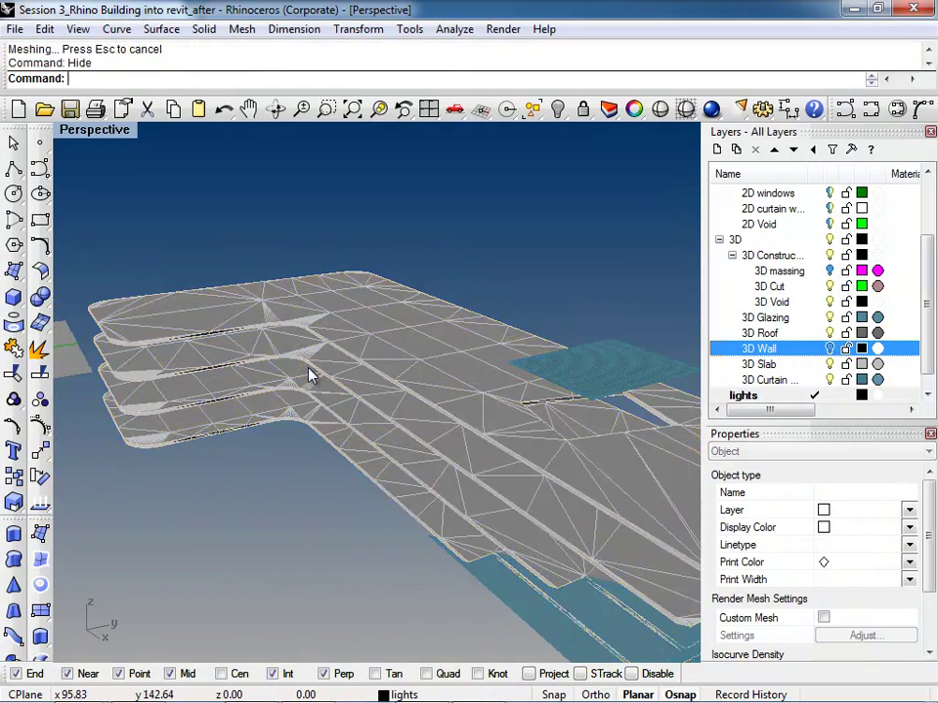
Check the slab meshes in Rendered display in the Perspective view and turn the 3D Wall layer back on
left_click(118, 129)
left_click(108, 217)
right_click_drag(299, 352, 401, 412)
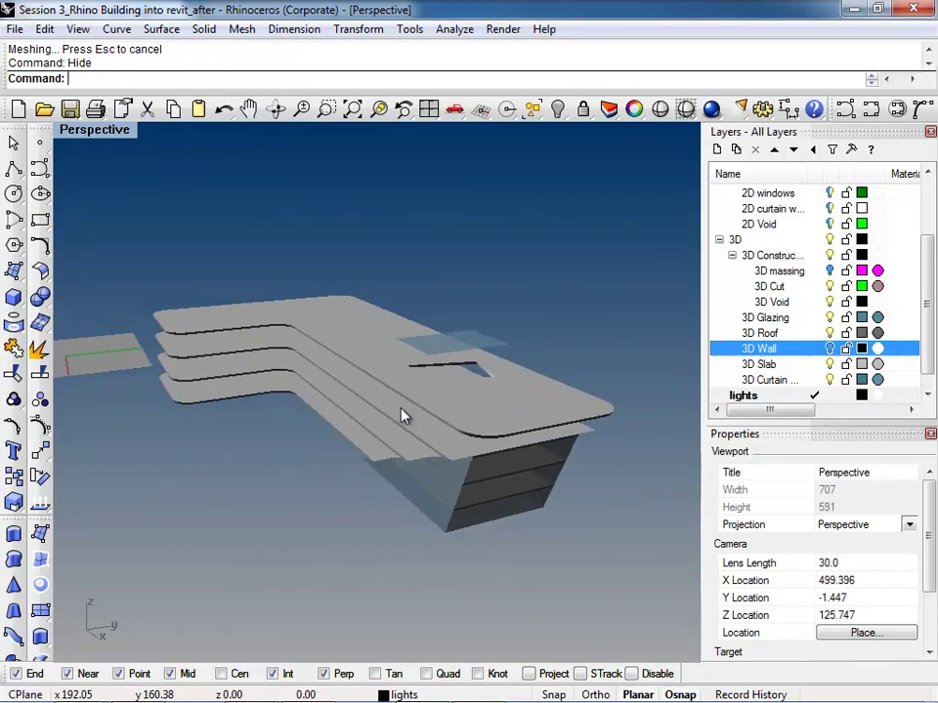
right_click_drag(346, 379, 269, 257)
left_click(268, 259)
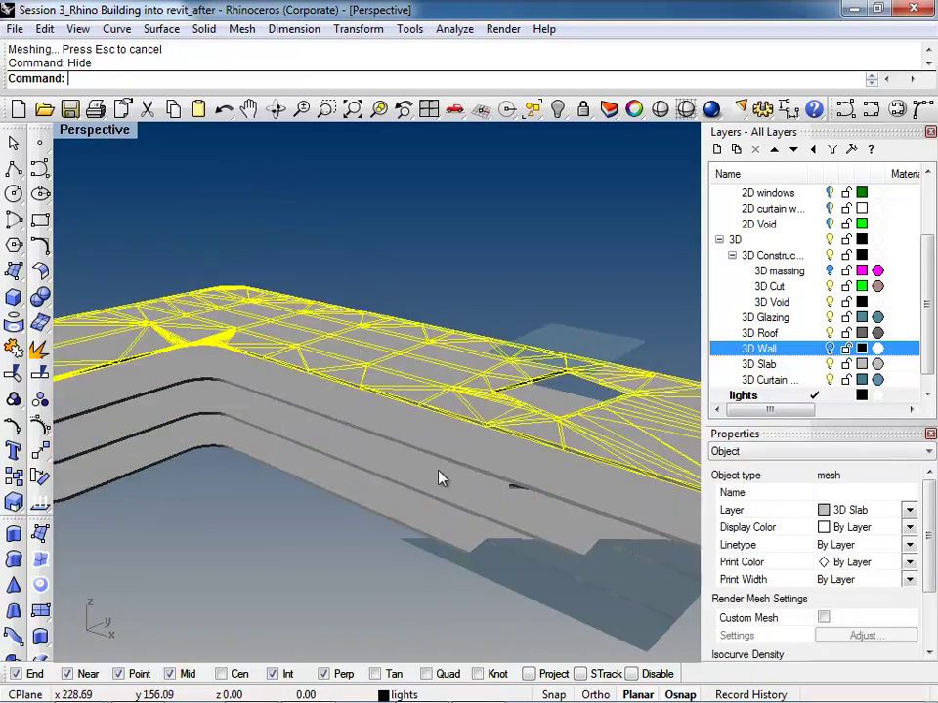
scroll(393, 460, "down", 3)
right_click_drag(363, 435, 499, 474)
left_click(253, 494)
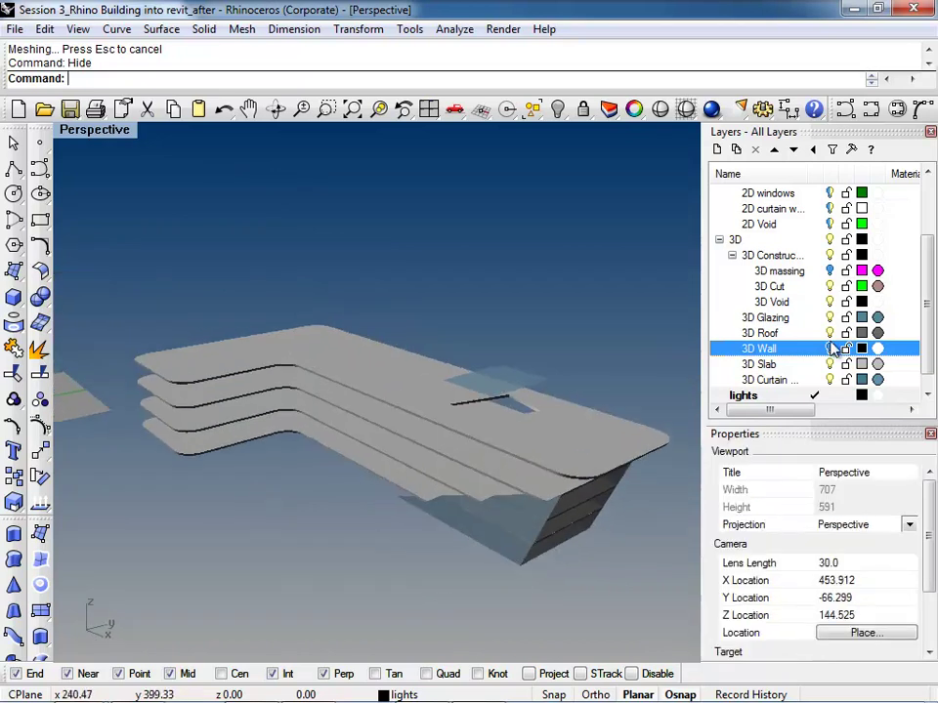
left_click(829, 349)
Stretch the ground surface in one direction with Scale1D by a factor of about 1.79, extending it under the box-shaped building
scroll(495, 258, "down", 8)
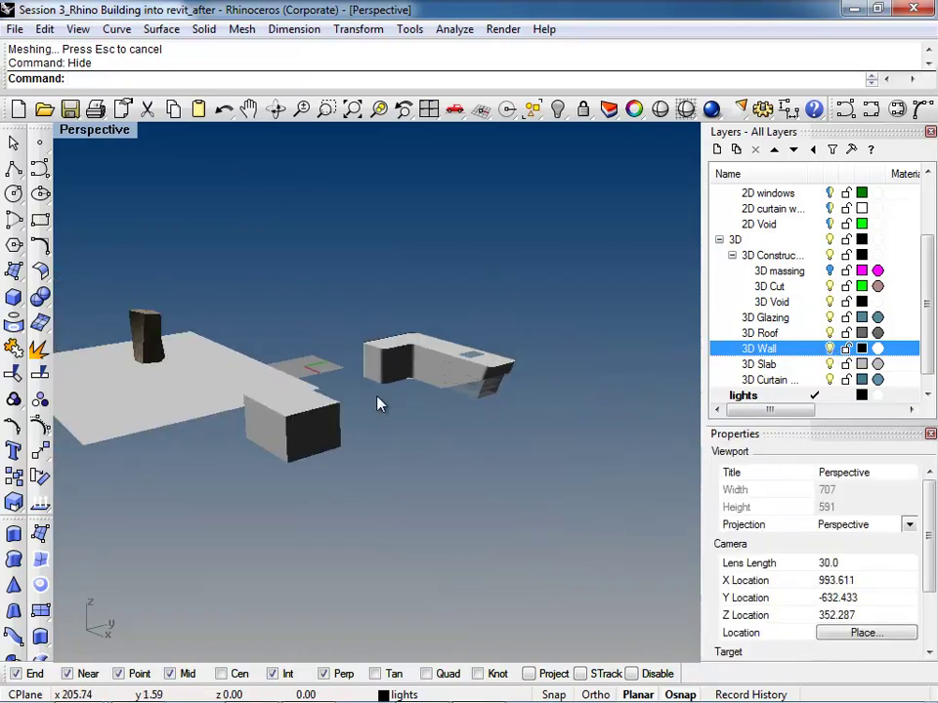
right_click_drag(366, 408, 381, 384)
scroll(381, 384, "down", 3)
left_click(245, 379)
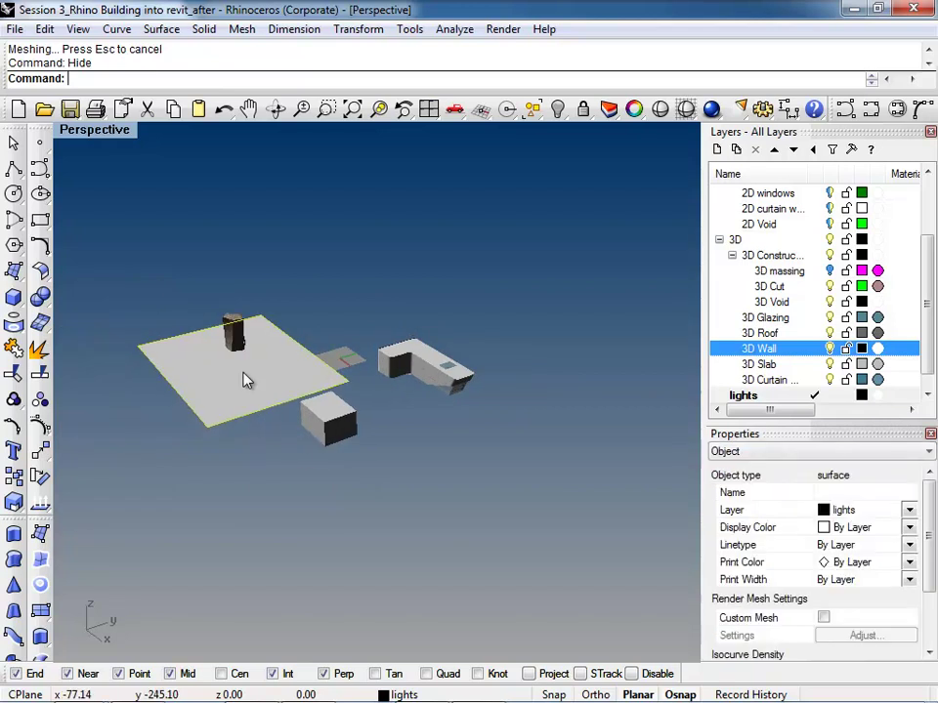
key("ctrl+shift+s")
left_click(139, 346)
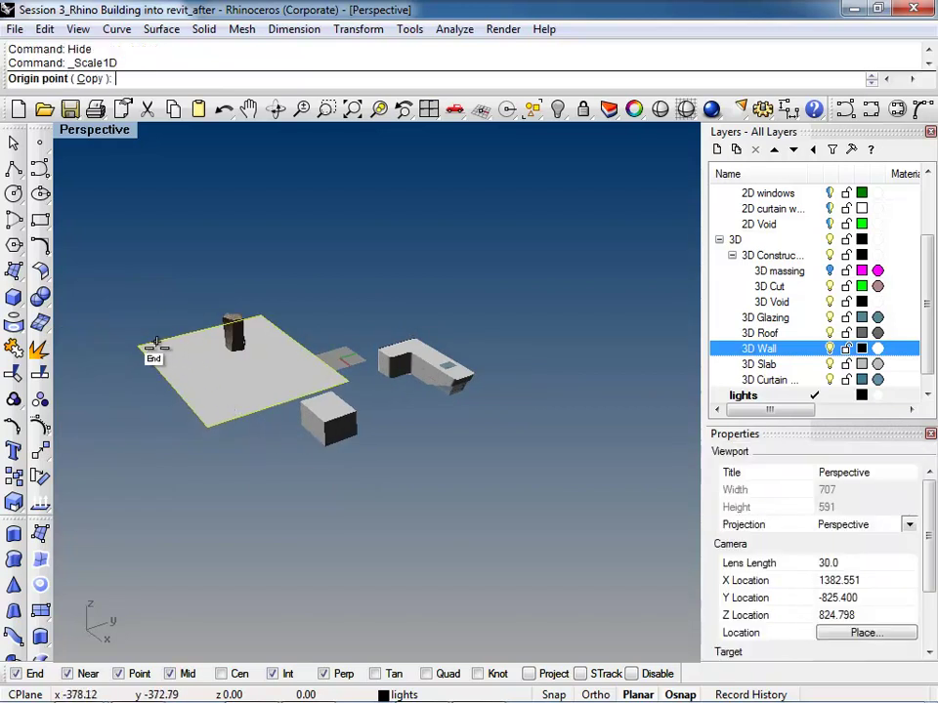
left_click(205, 426)
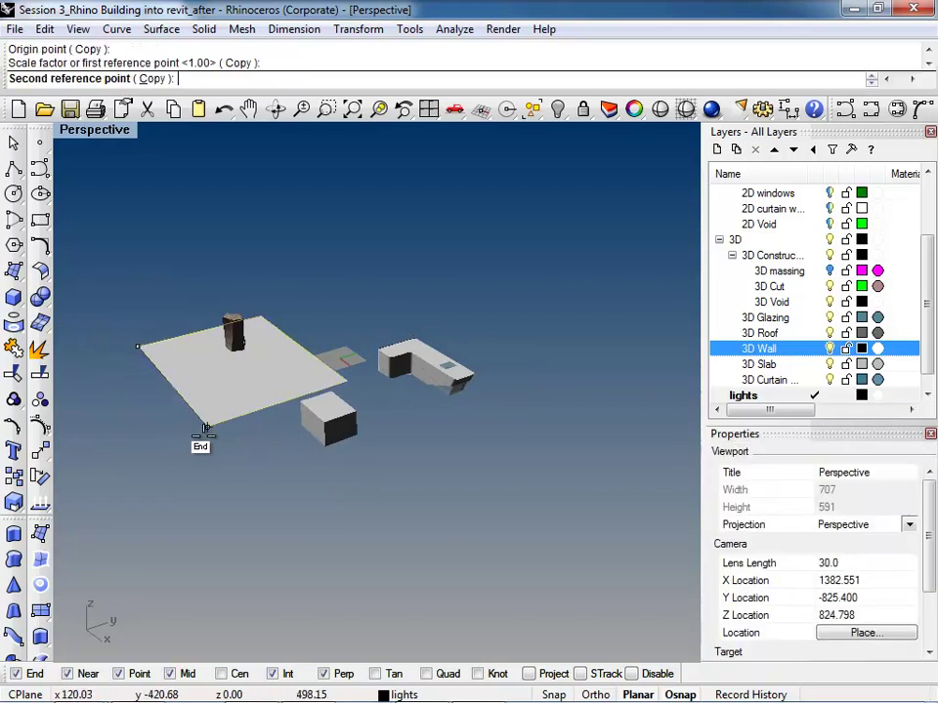
left_click(300, 516)
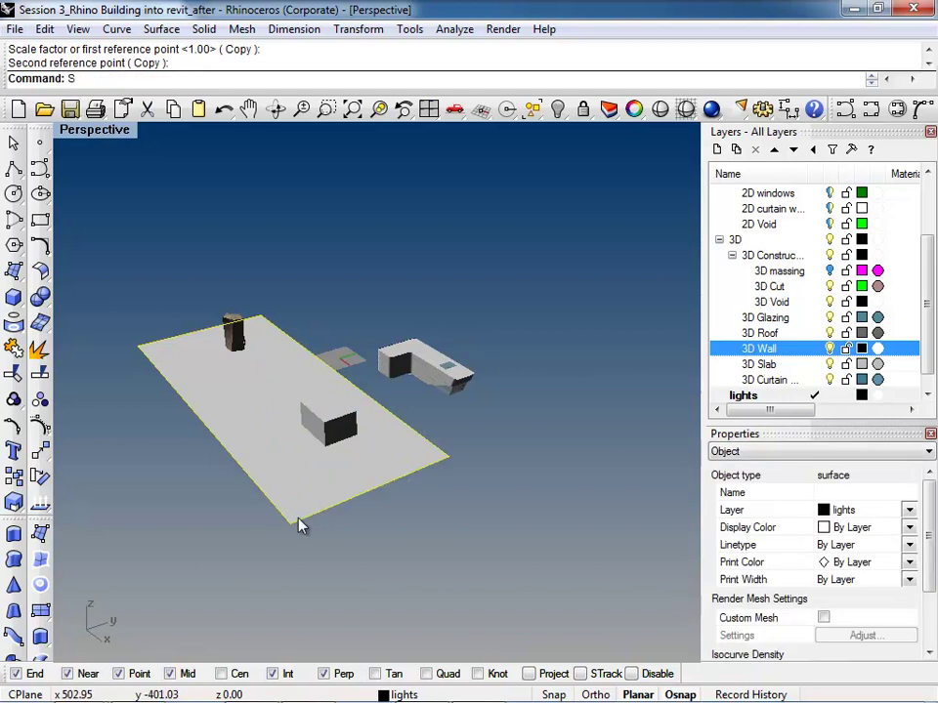
Stretch the ground surface in the perpendicular direction with Scale1D so it extends under the L-shaped building
key("BackSpace")
key("Return")
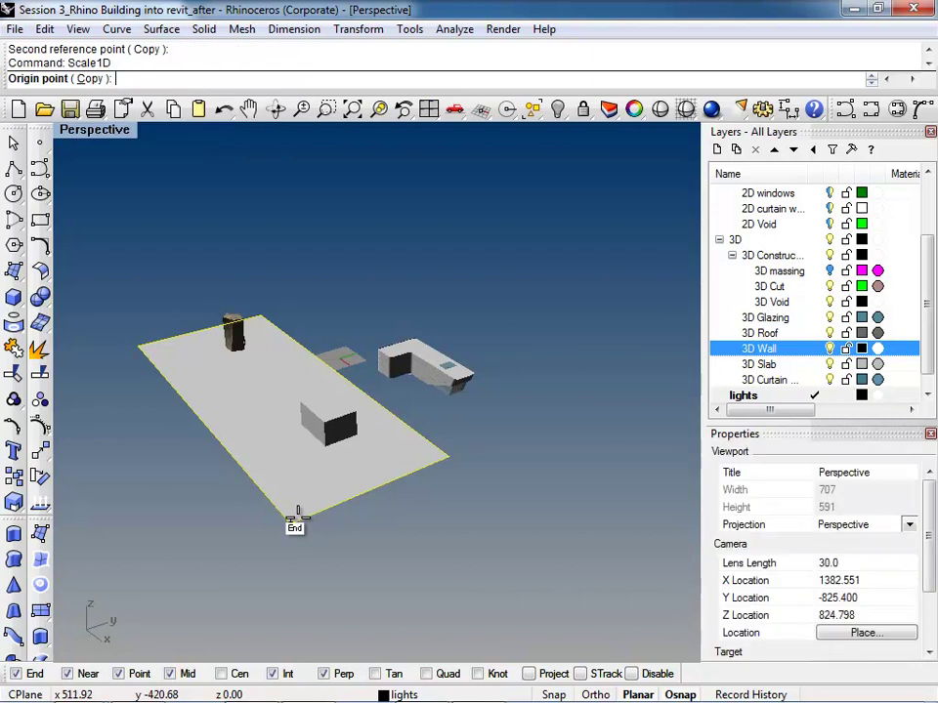
left_click(291, 523)
left_click(455, 456)
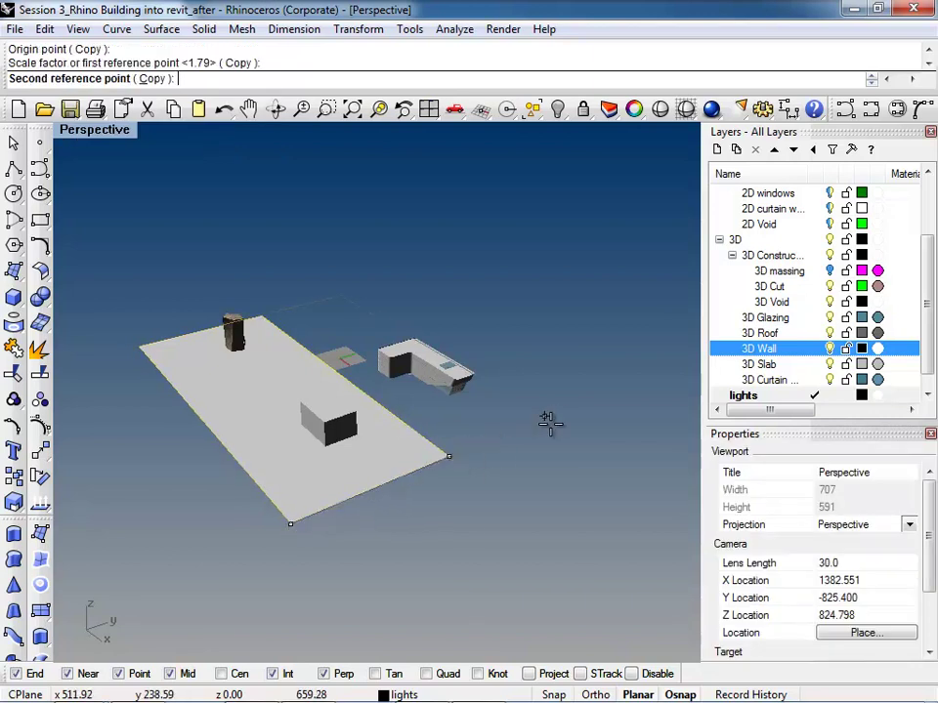
left_click(613, 403)
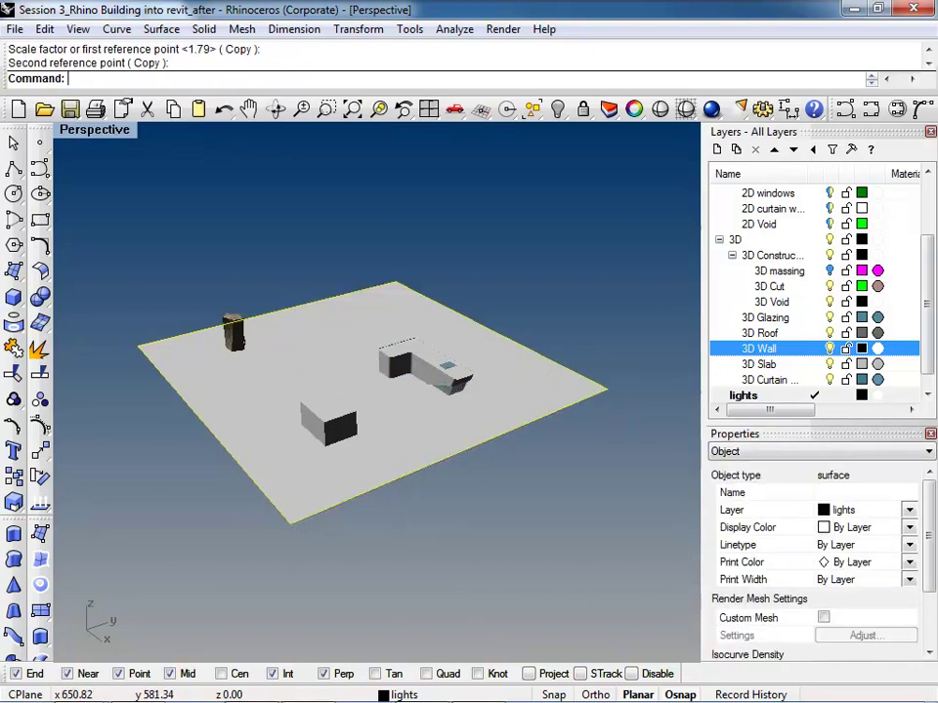
Create a new layer named ground and move the enlarged ground surface onto it
mouse_move(929, 310)
left_mouse_down()
mouse_move(928, 261)
mouse_move(928, 330)
left_mouse_up()
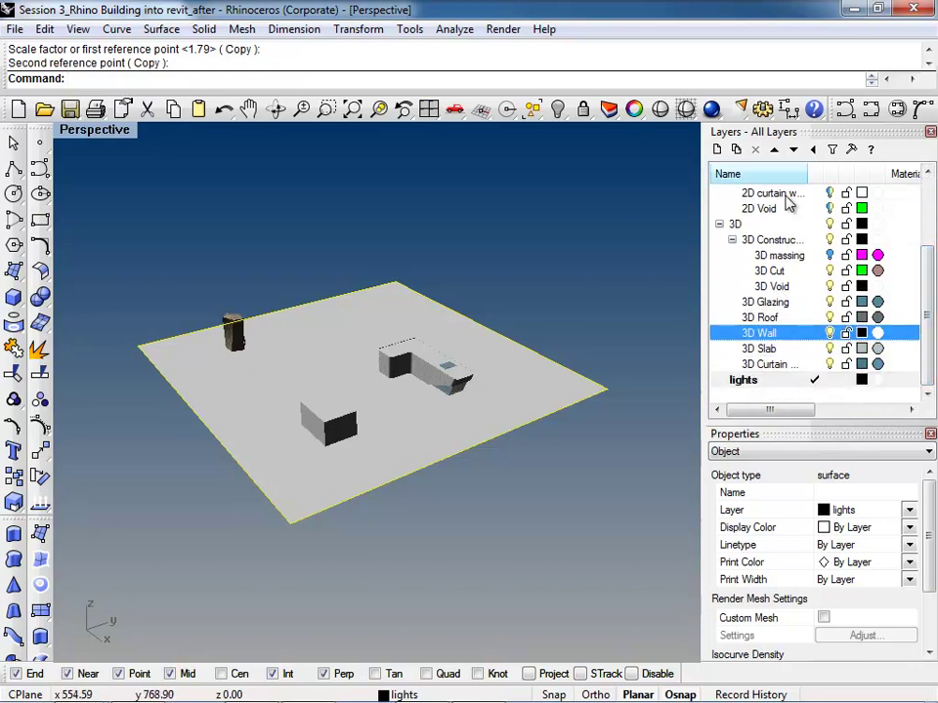
left_click(719, 152)
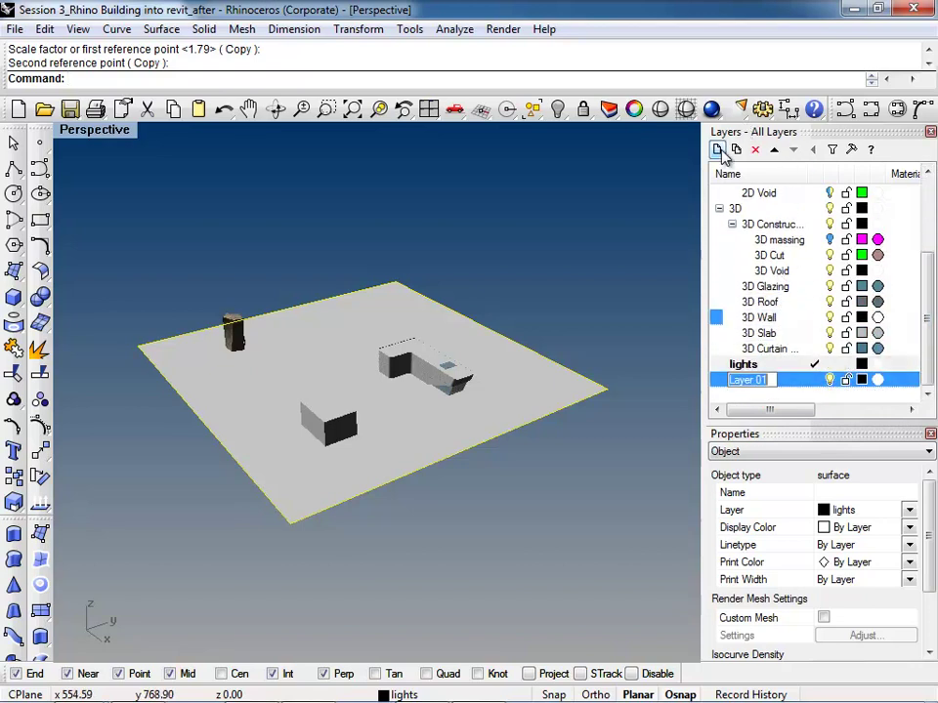
type("grou")
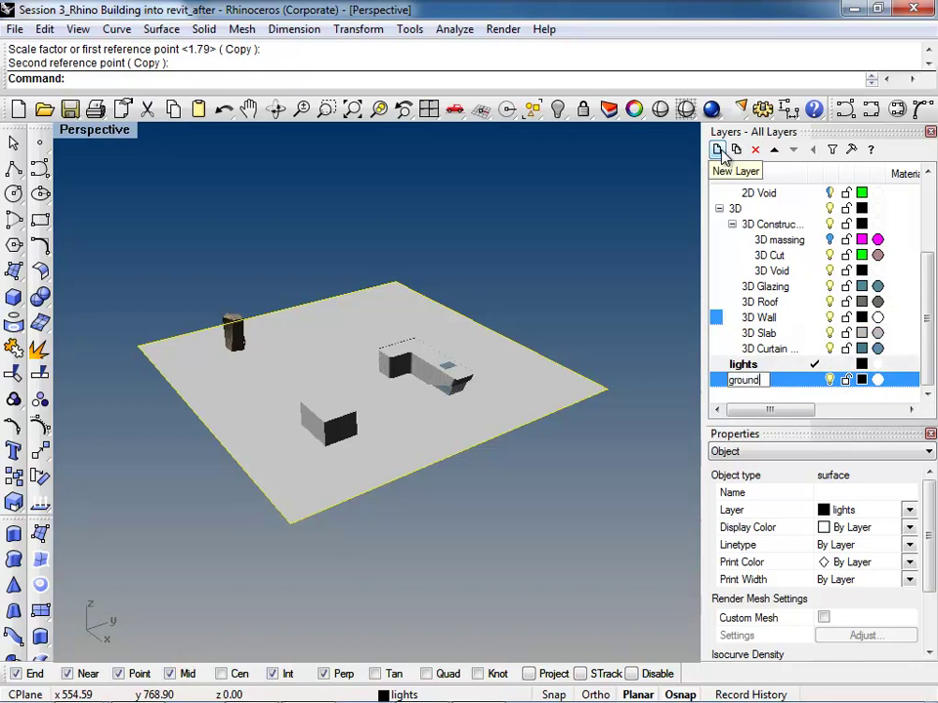
type("nd")
left_click(620, 491)
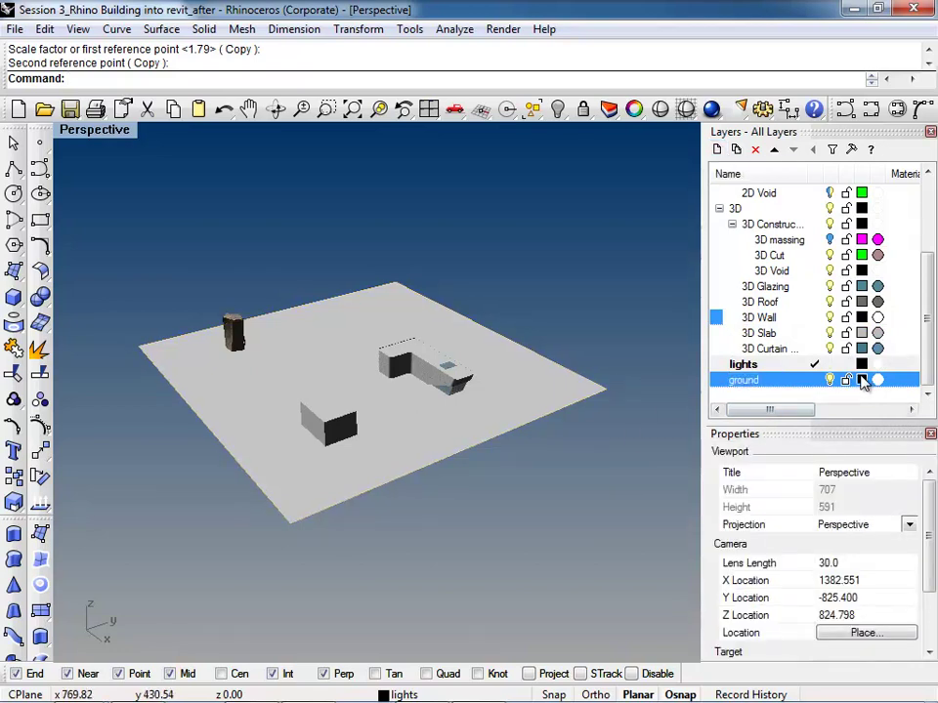
left_click(551, 391)
right_click(764, 383)
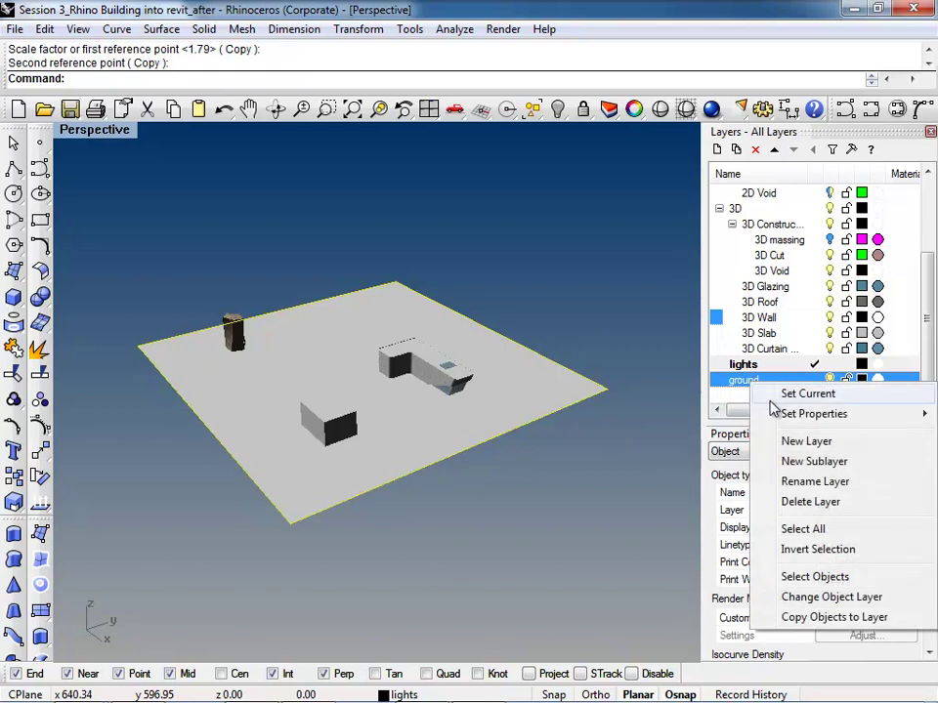
left_click(826, 597)
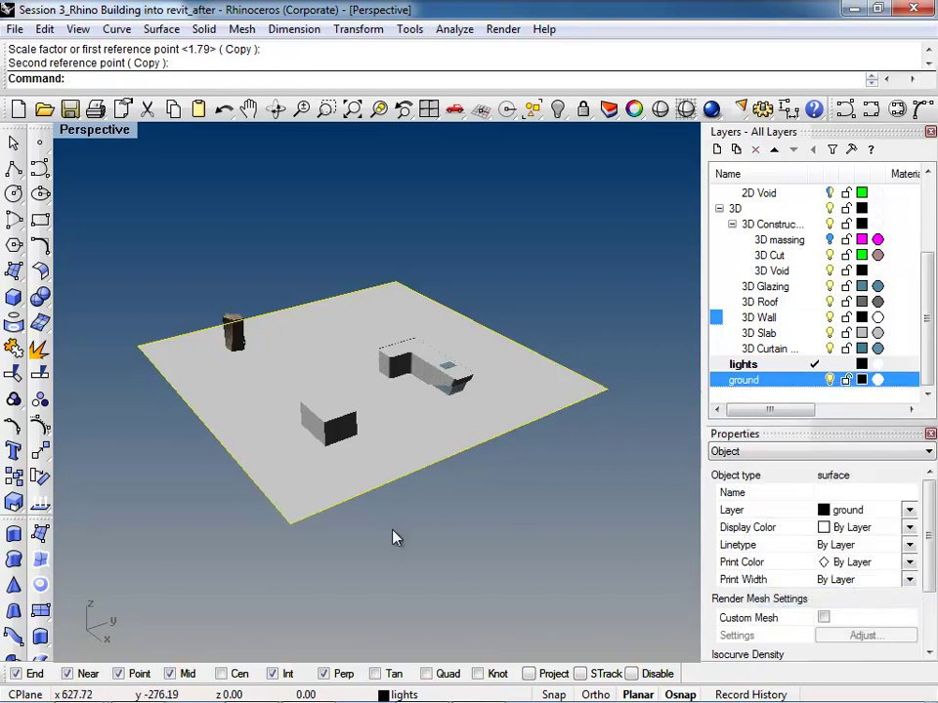
left_click(397, 492)
Mesh the ground surface with the fewest polygons and hide the original surface
scroll(370, 397, "up", 3)
right_click_drag(370, 397, 390, 412)
scroll(475, 390, "up", 3)
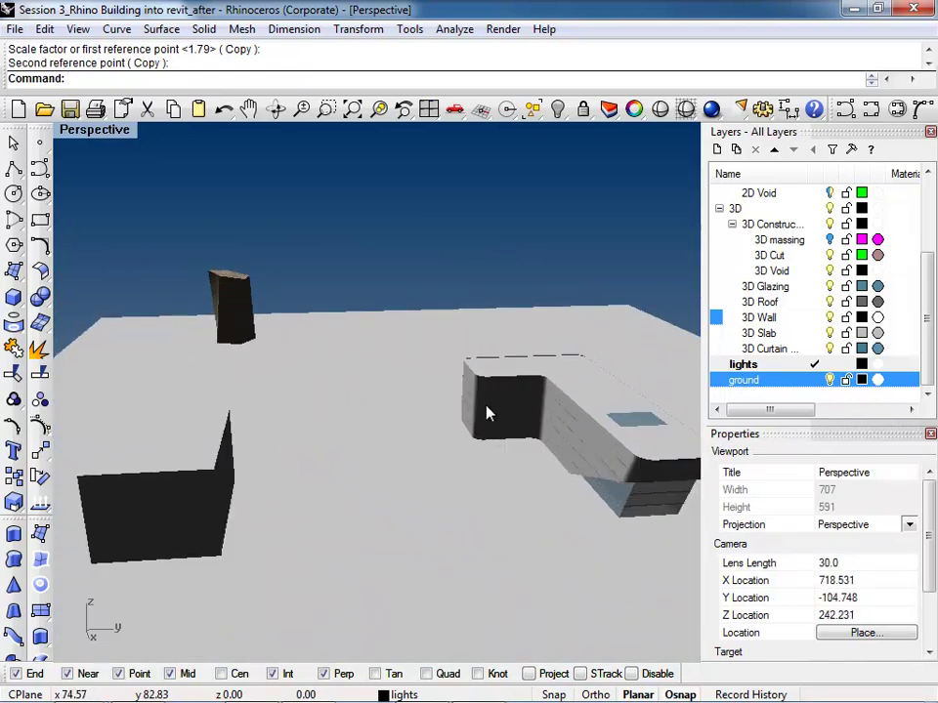
scroll(364, 389, "down", 3)
left_click(379, 401)
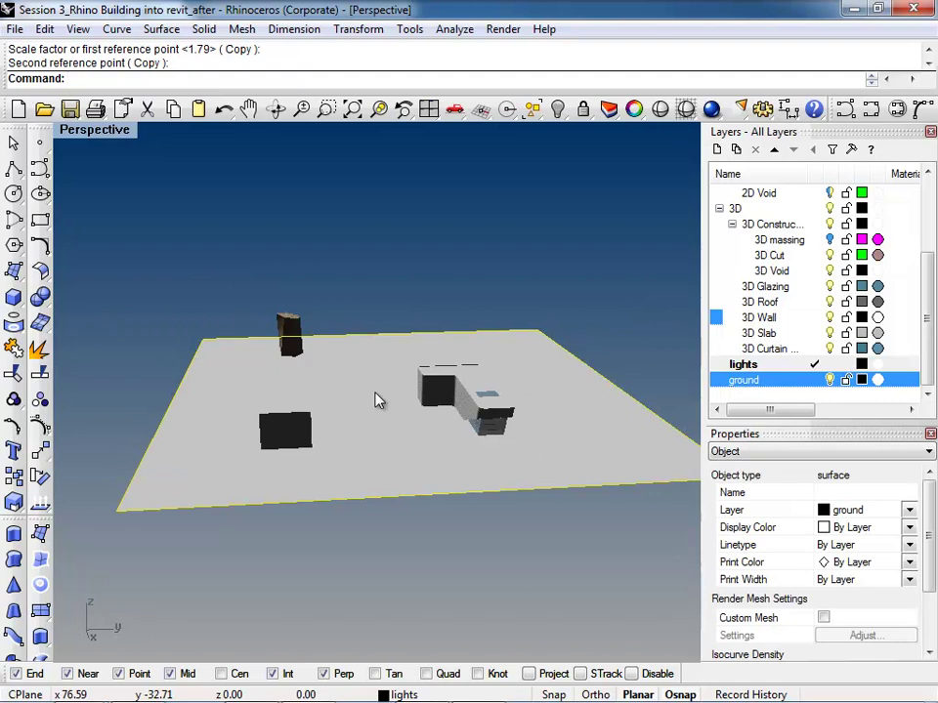
type("Mesh")
key("Return")
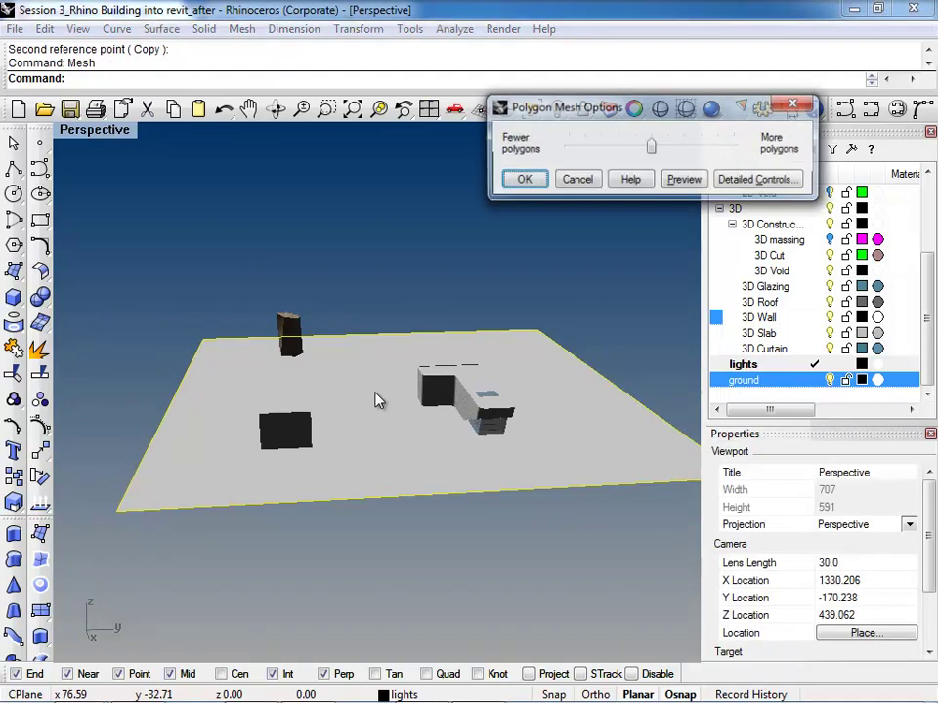
left_click_drag(650, 147, 538, 153)
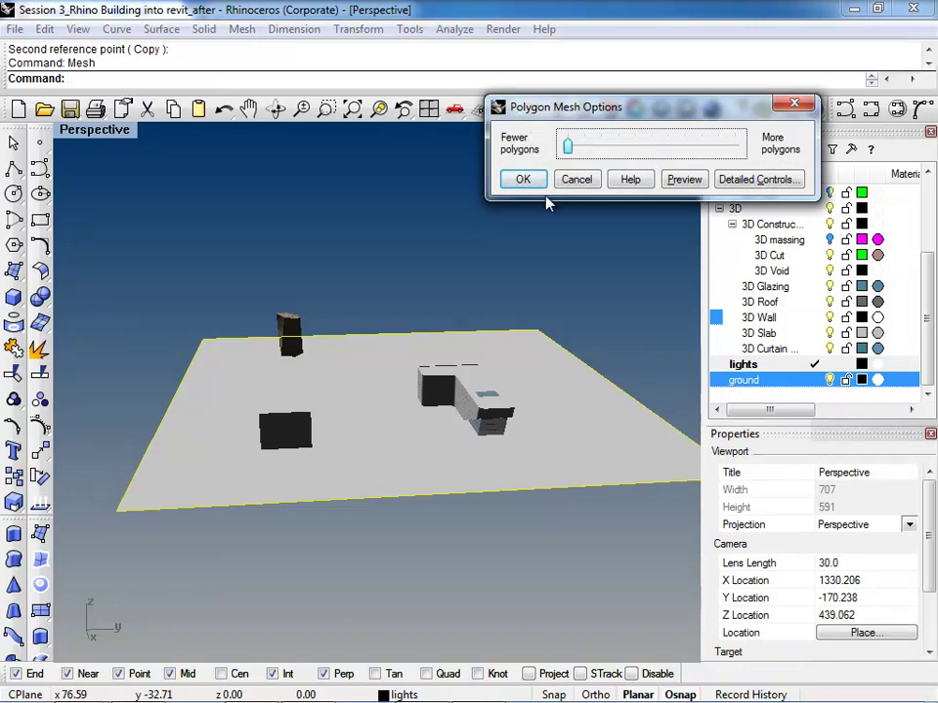
left_click(523, 182)
right_click_drag(521, 192, 441, 370)
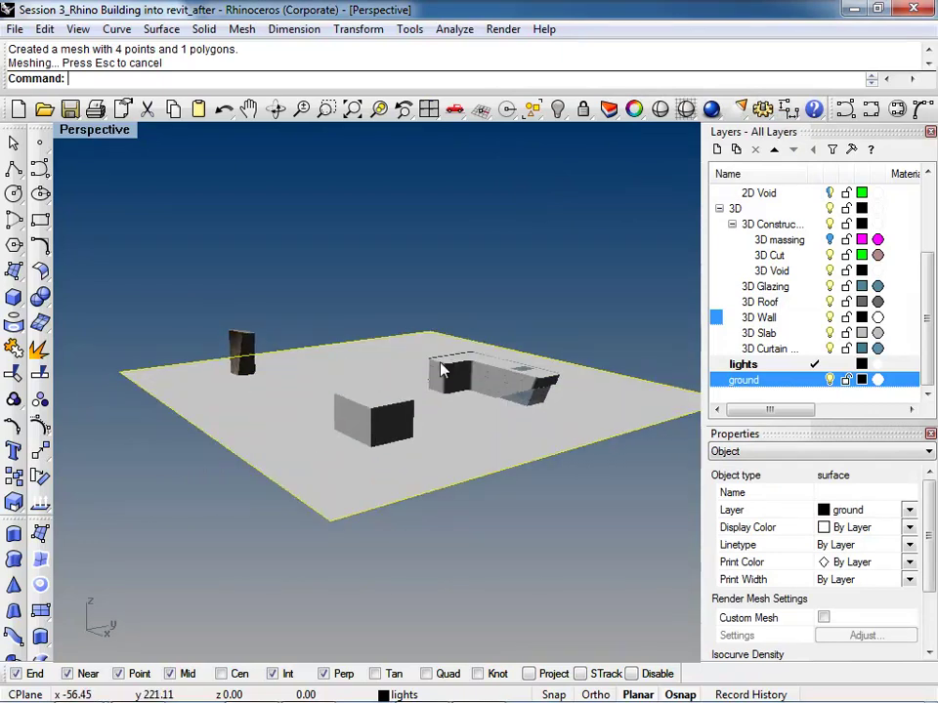
key("ctrl+h")
left_click(449, 455)
Select all visible objects to check their types and turn off the Default layer
scroll(342, 271, "down", 3)
left_click_drag(483, 202, 167, 425)
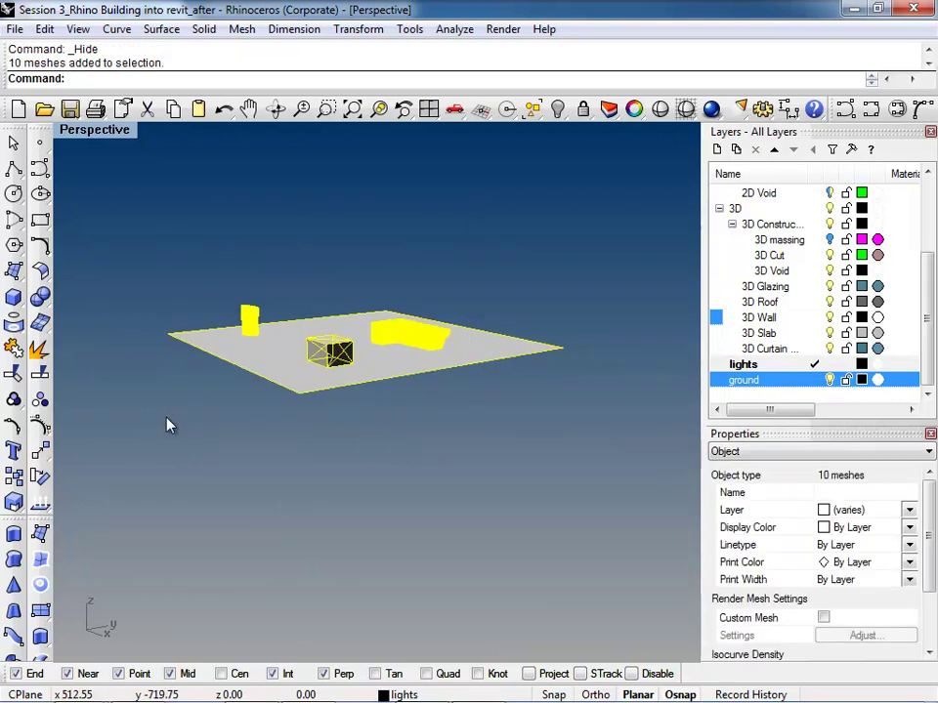
left_click(459, 467)
right_click_drag(456, 465, 416, 484)
left_click_drag(934, 306, 928, 200)
left_click(832, 195)
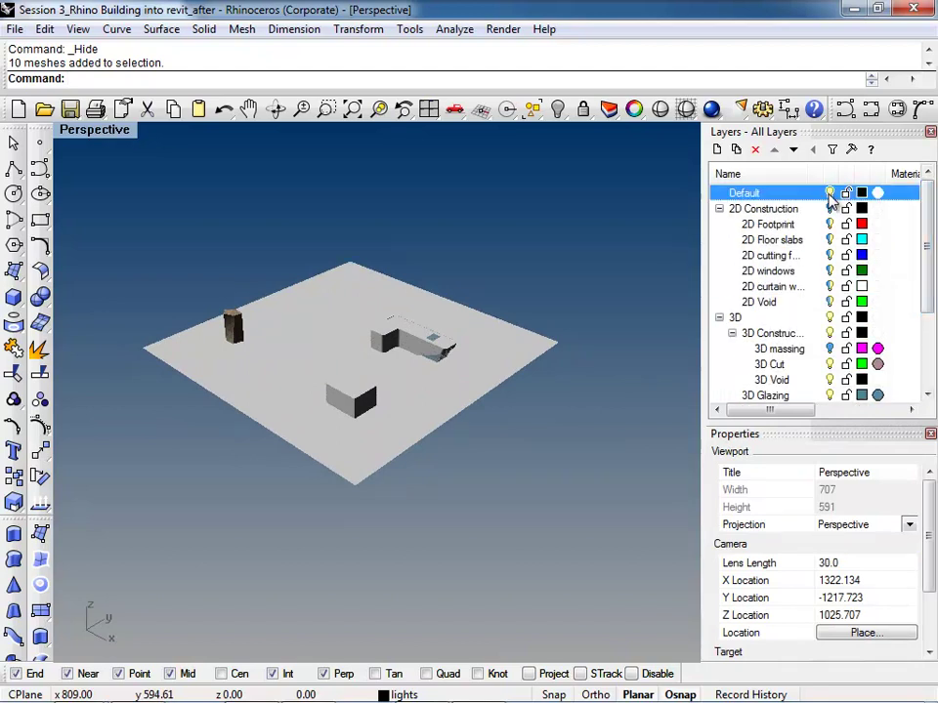
Select all objects in the Perspective view again and check their object type in the properties
scroll(440, 377, "up", 4)
left_click(491, 335)
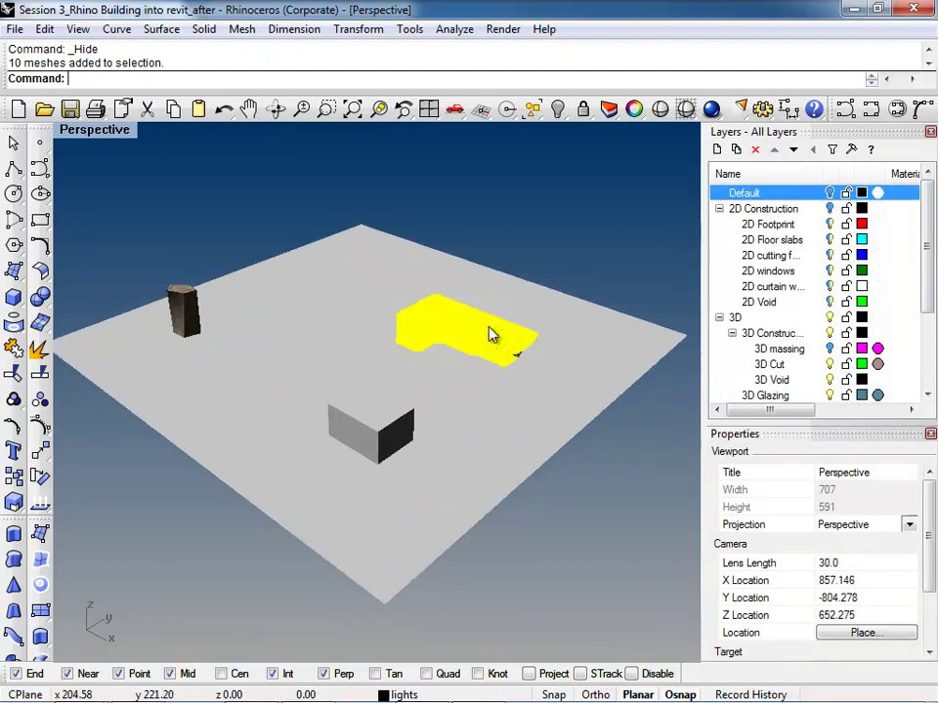
left_click_drag(607, 533, 113, 237)
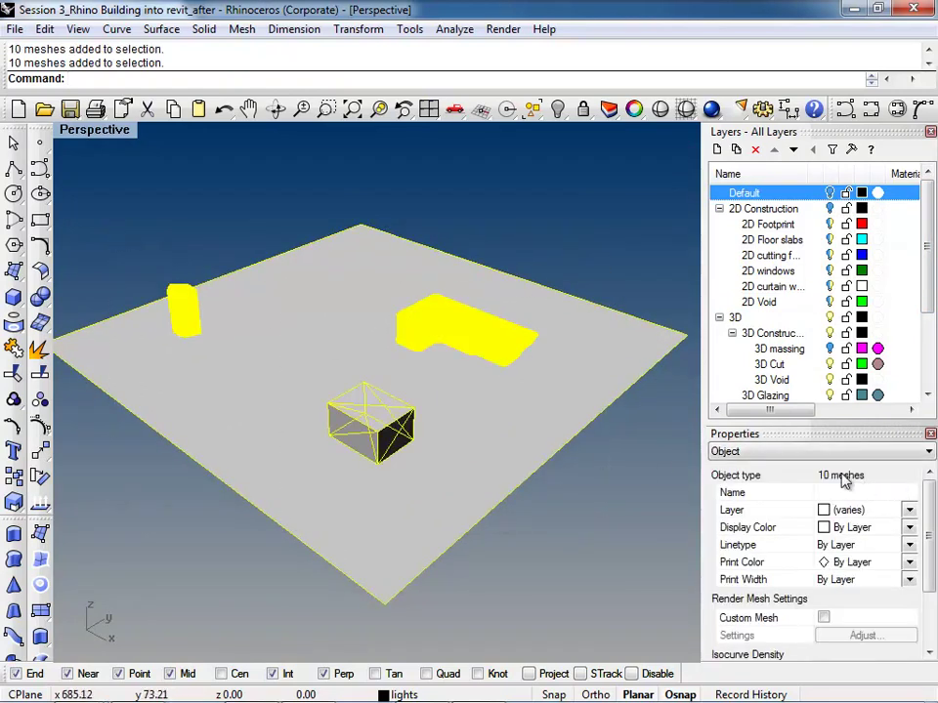
left_click(588, 516)
Select every mesh with the SelMesh command and check which objects in the model are included
right_click_drag(406, 414, 420, 328)
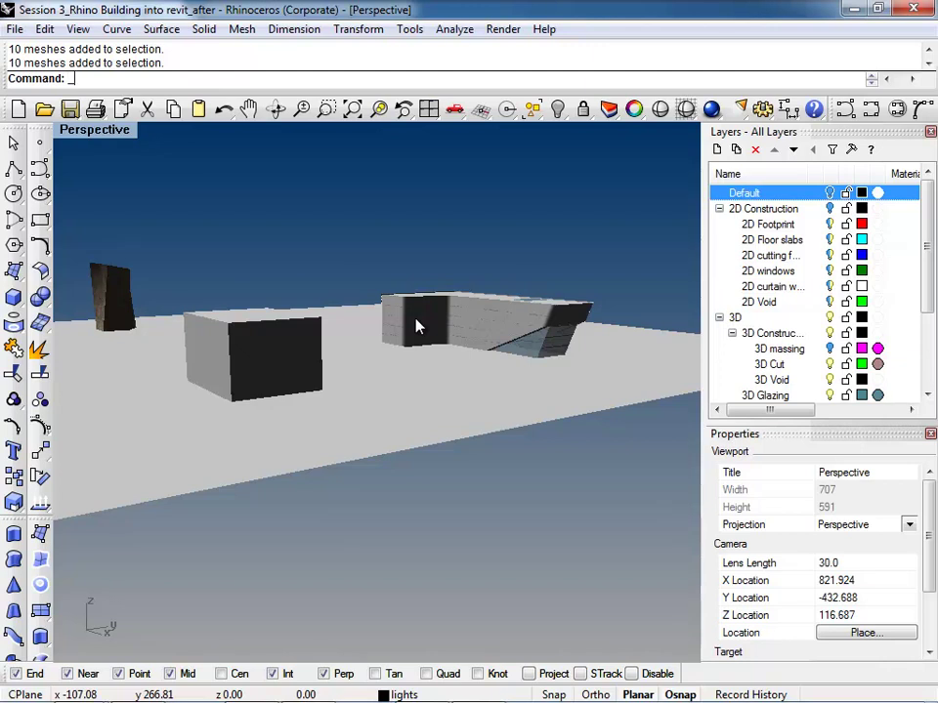
type("selme")
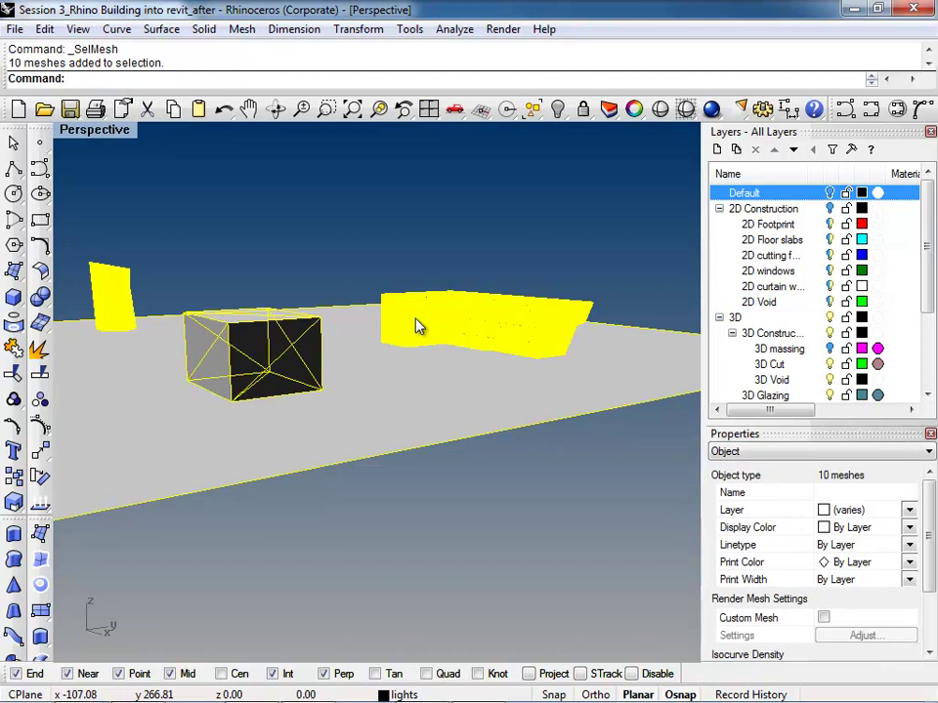
right_click_drag(293, 303, 479, 395)
left_click(478, 396)
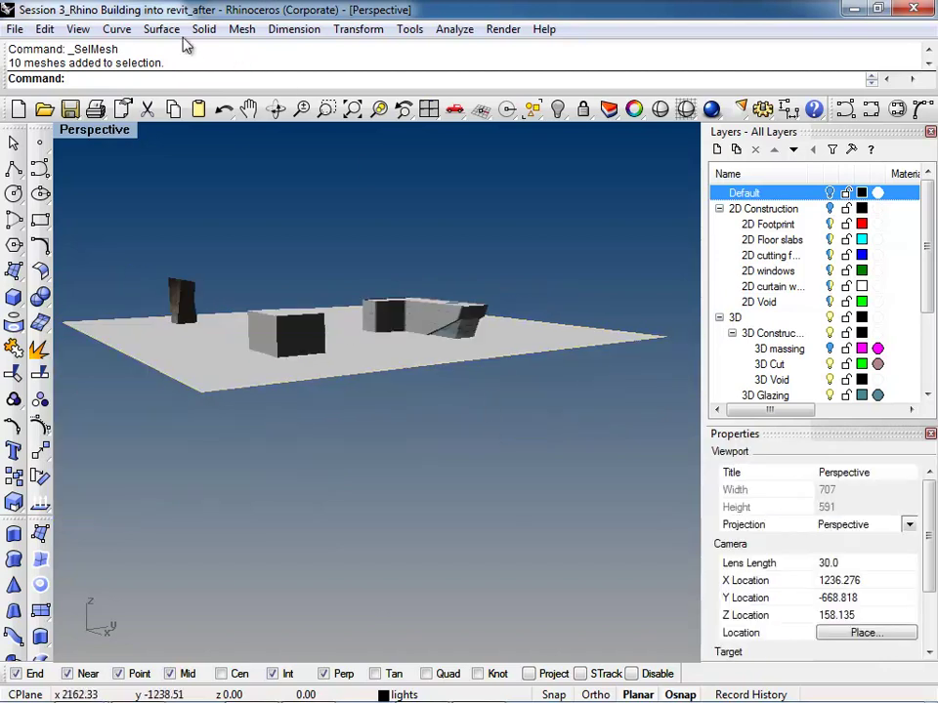
Select all polygon meshes in the model to check which objects are included, and clear the selection
left_click(115, 28)
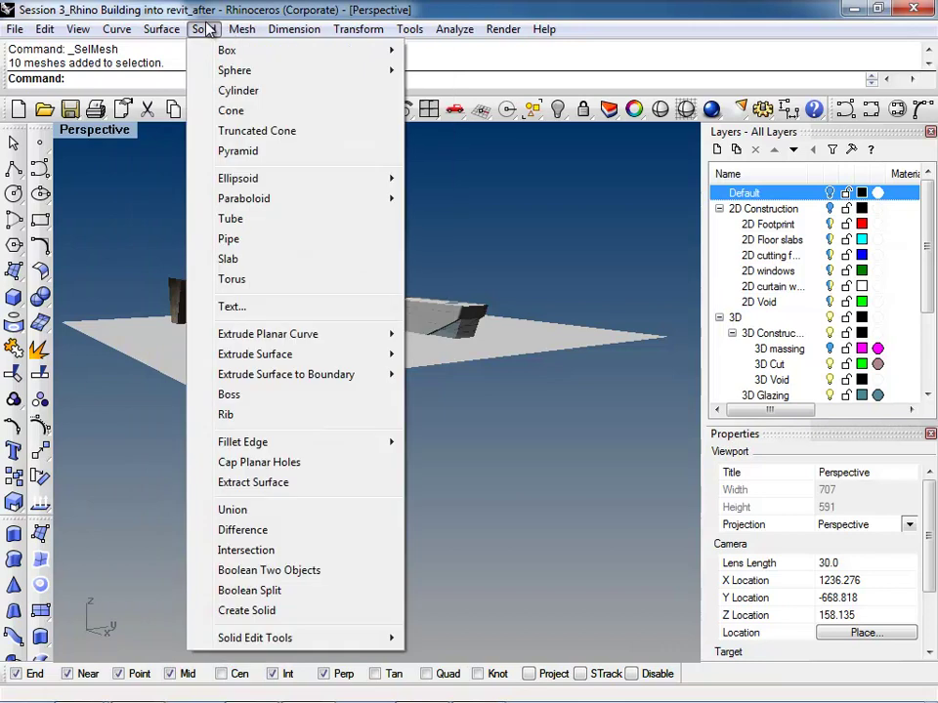
mouse_move(72, 35)
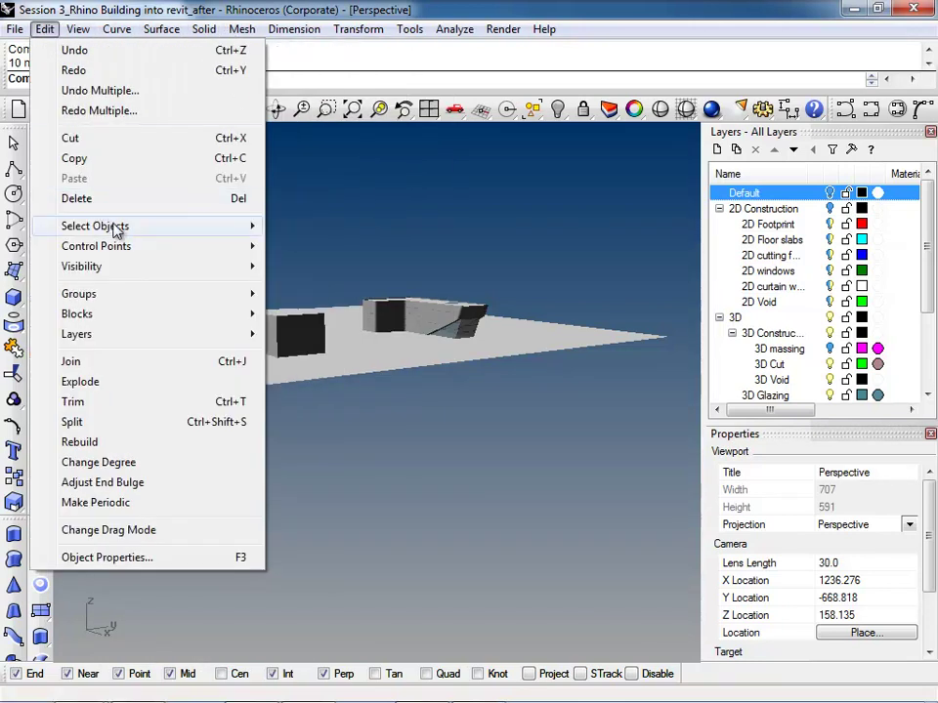
mouse_move(114, 227)
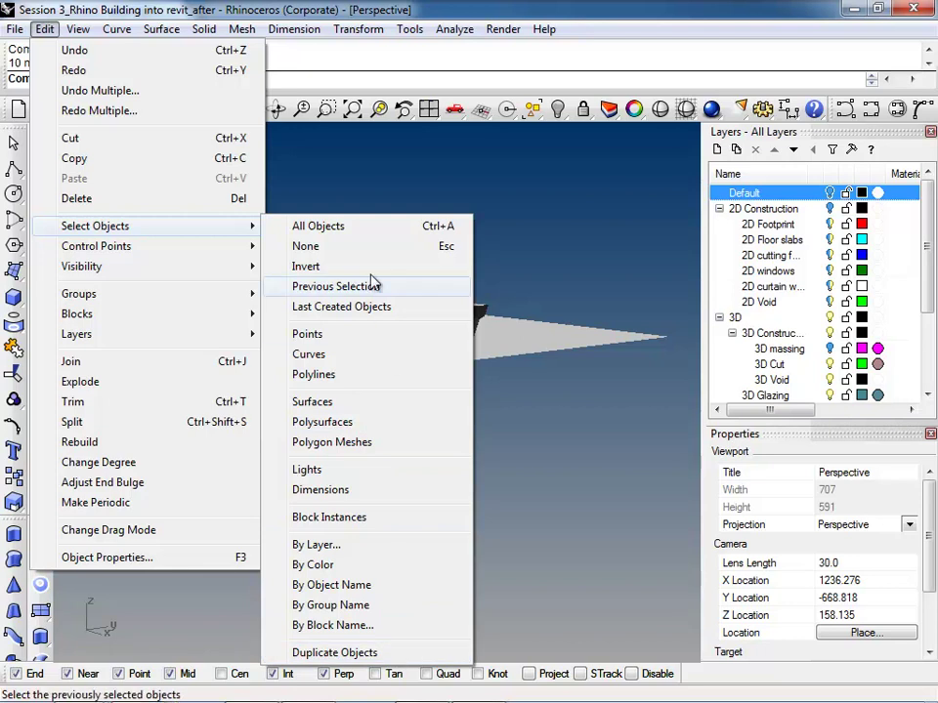
left_click(391, 441)
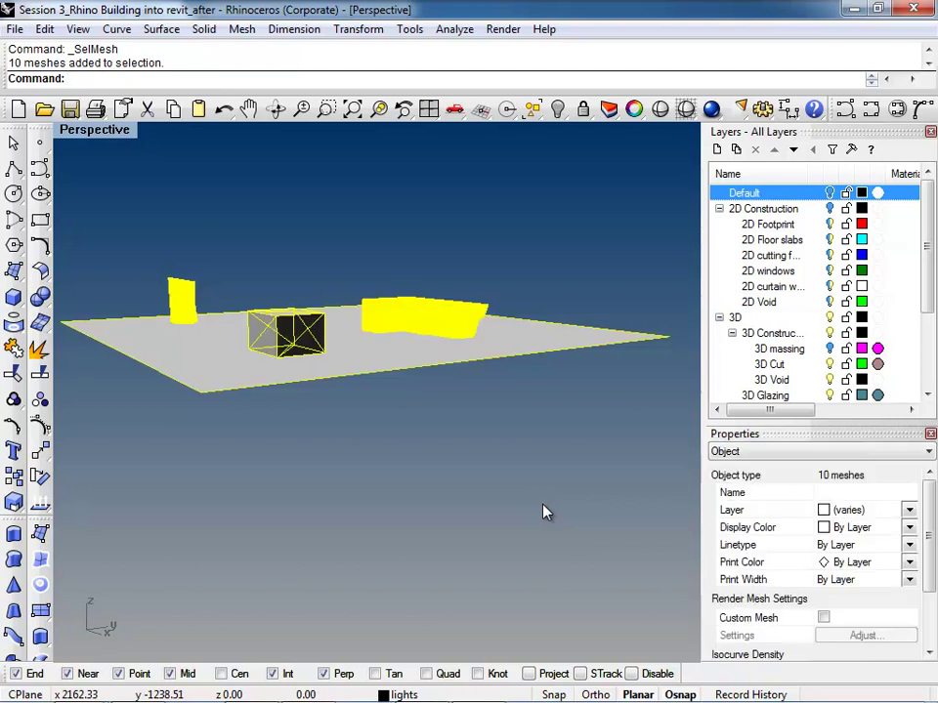
key("Escape")
Bring back only the hidden curtain wall polysurface with the ShowSelected command
right_click_drag(391, 354, 439, 314)
scroll(440, 315, "up", 3)
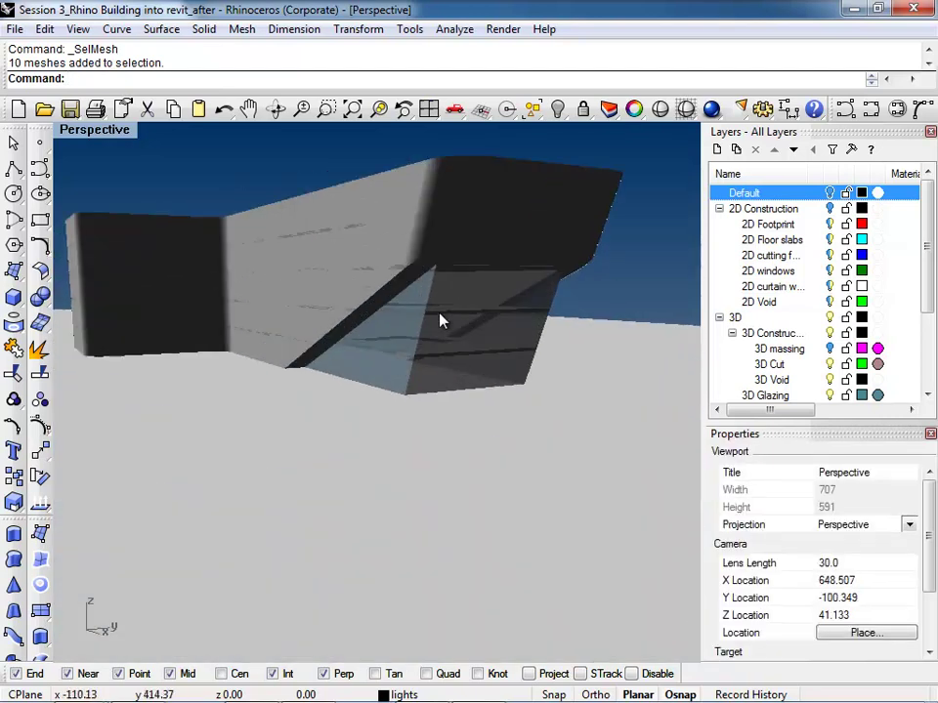
type("Show")
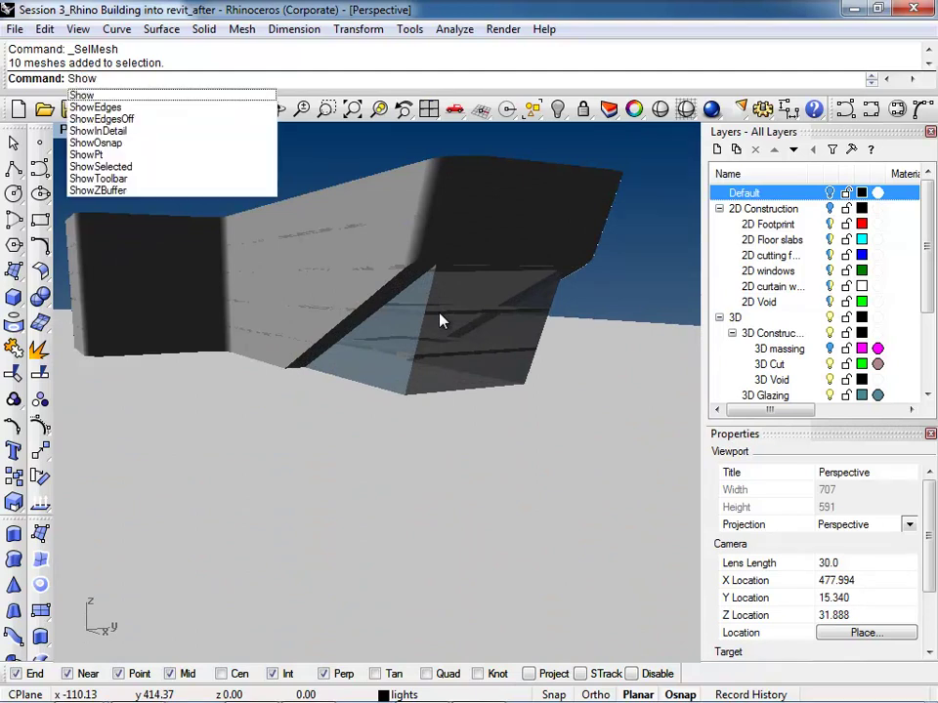
type("S")
key("Return")
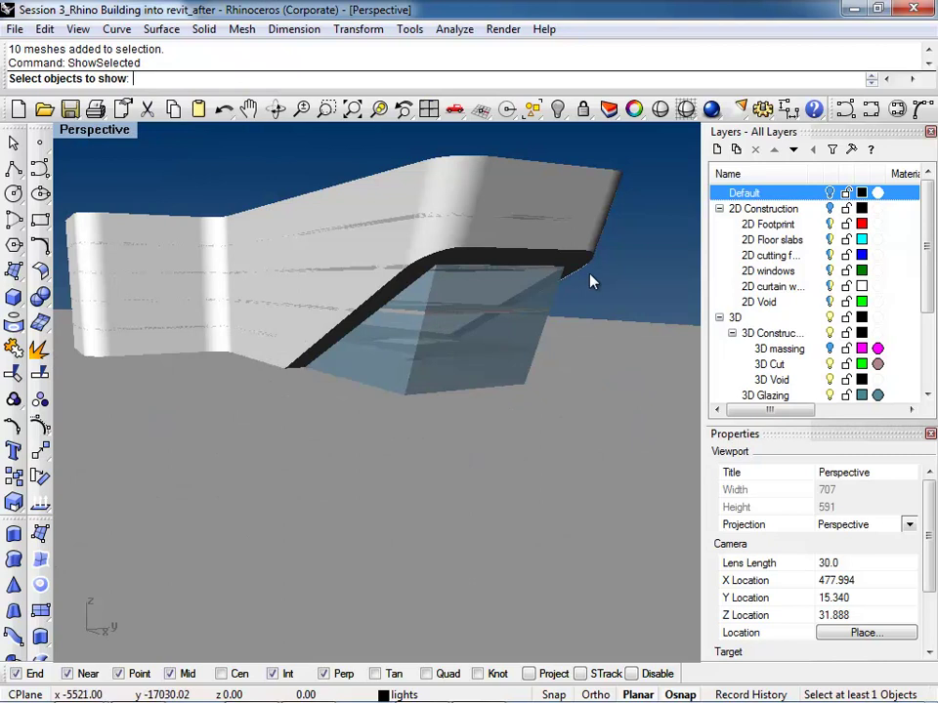
scroll(576, 293, "up", 4)
left_click(565, 296)
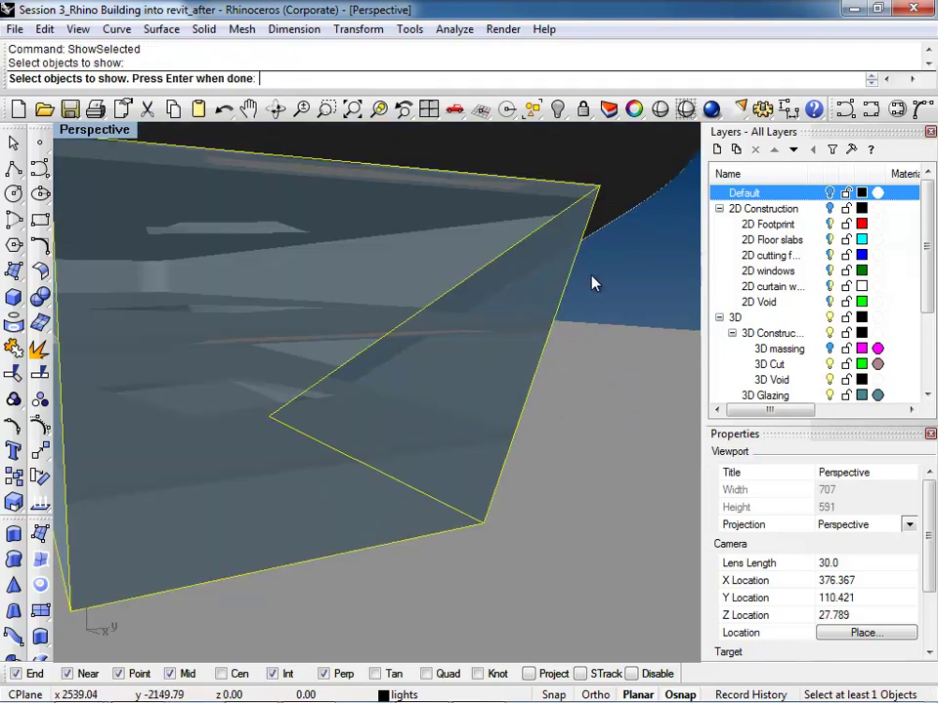
scroll(592, 283, "down", 5)
right_click_drag(502, 310, 543, 269)
key("Return")
scroll(458, 368, "down", 4)
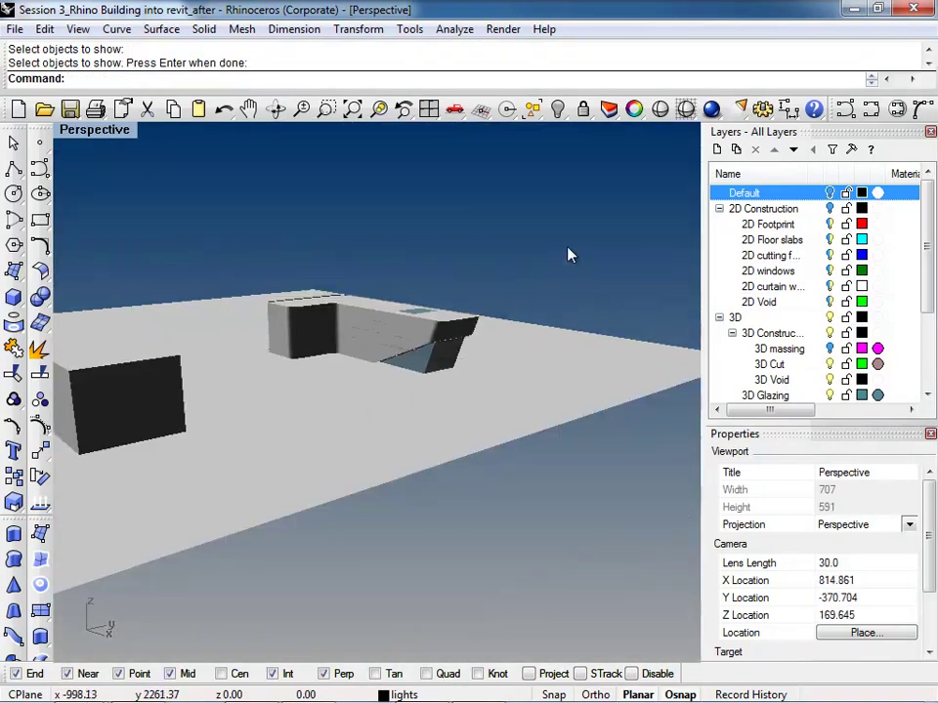
Select the curtain wall polysurface rather than the overlapping meshes and move it 1000 units away from the building, off the ground
scroll(434, 383, "up", 3)
left_click(435, 380)
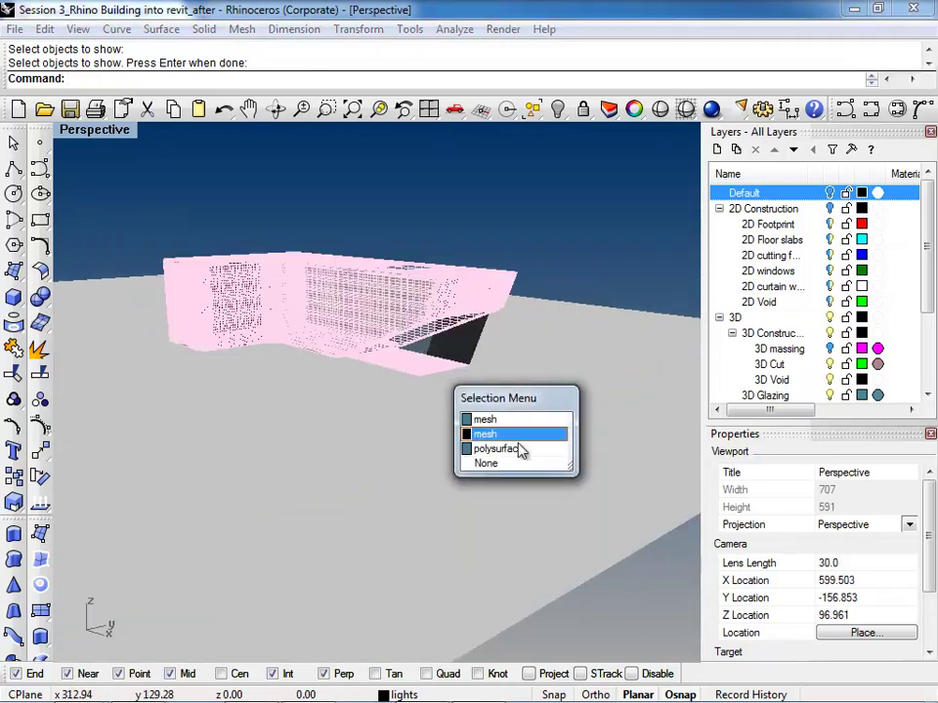
left_click(522, 452)
right_click_drag(523, 452, 111, 325)
scroll(347, 418, "down", 2)
scroll(359, 449, "up", 2)
type("M")
key("Return")
left_click(361, 444)
scroll(430, 488, "down", 3)
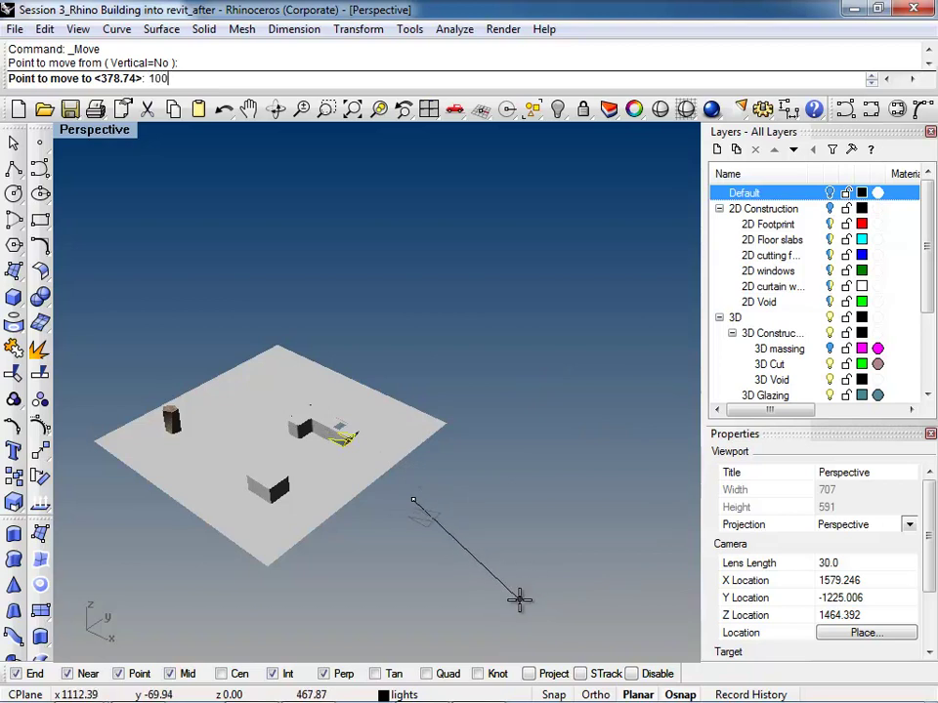
key("Return")
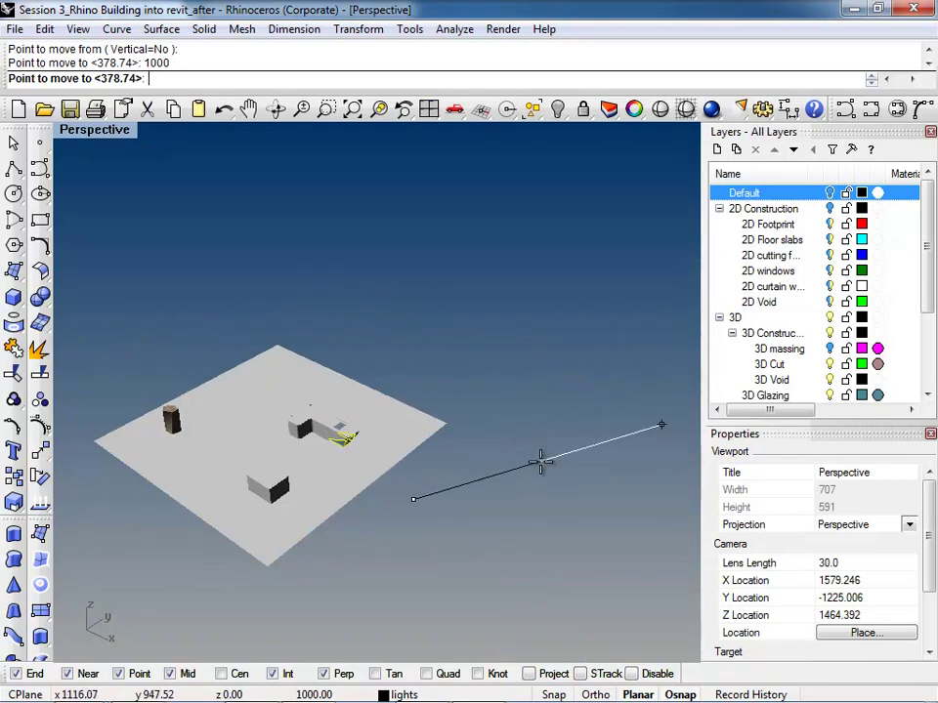
left_click(484, 502)
scroll(439, 454, "down", 2)
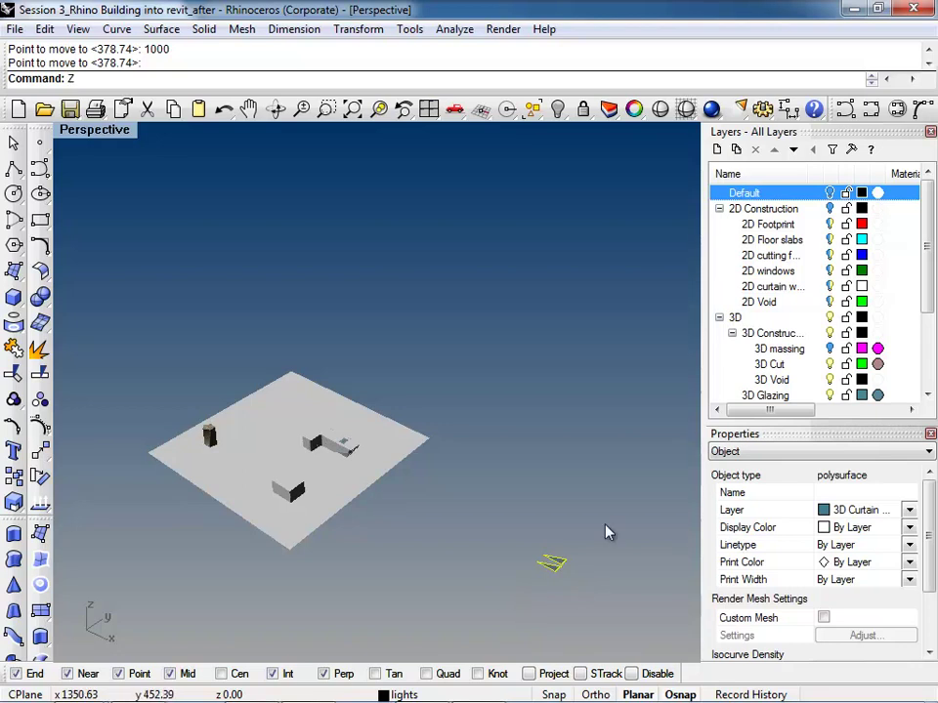
Create a new layer named mullions below the ground layer and make it current
type("Z")
key("Return")
left_click_drag(604, 528, 499, 612)
right_click_drag(500, 613, 463, 465)
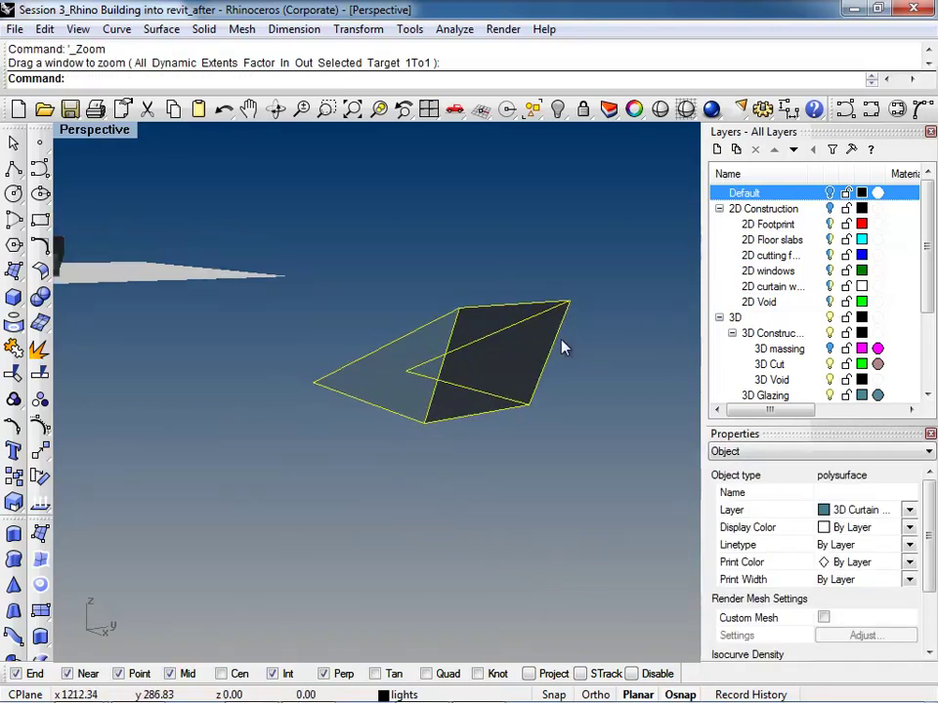
key("Escape")
right_click_drag(562, 346, 659, 341)
scroll(927, 266, "down", 3)
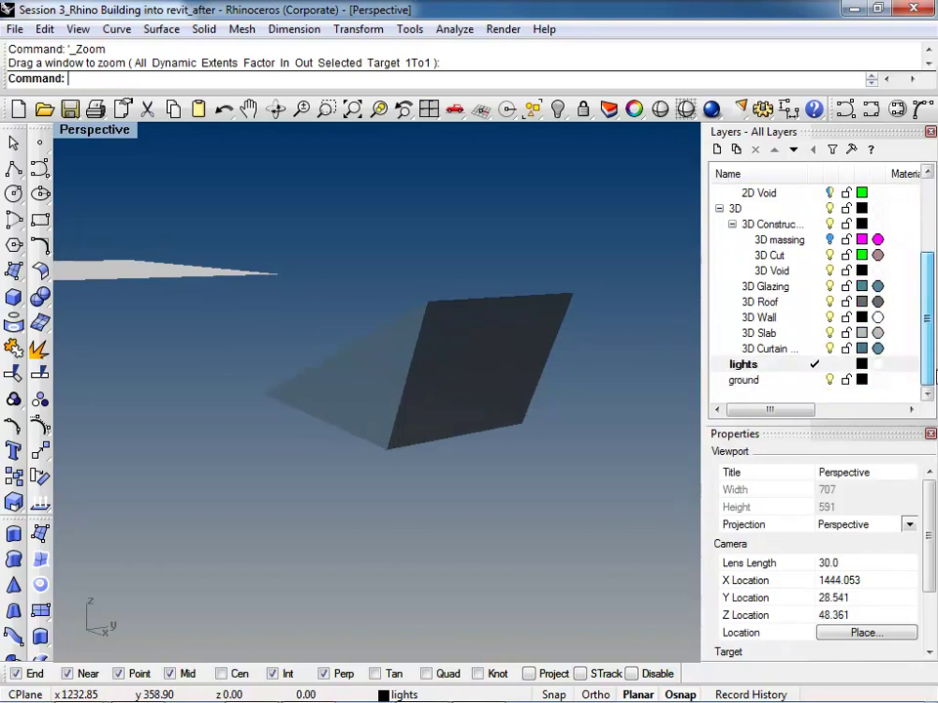
left_click(758, 380)
left_click(717, 149)
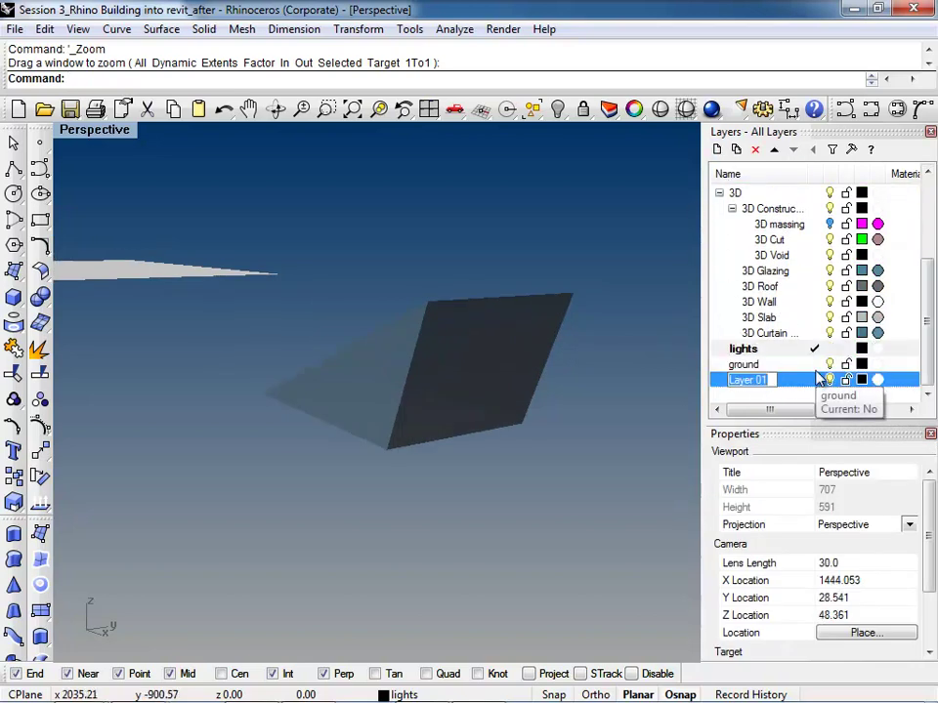
type("mullions")
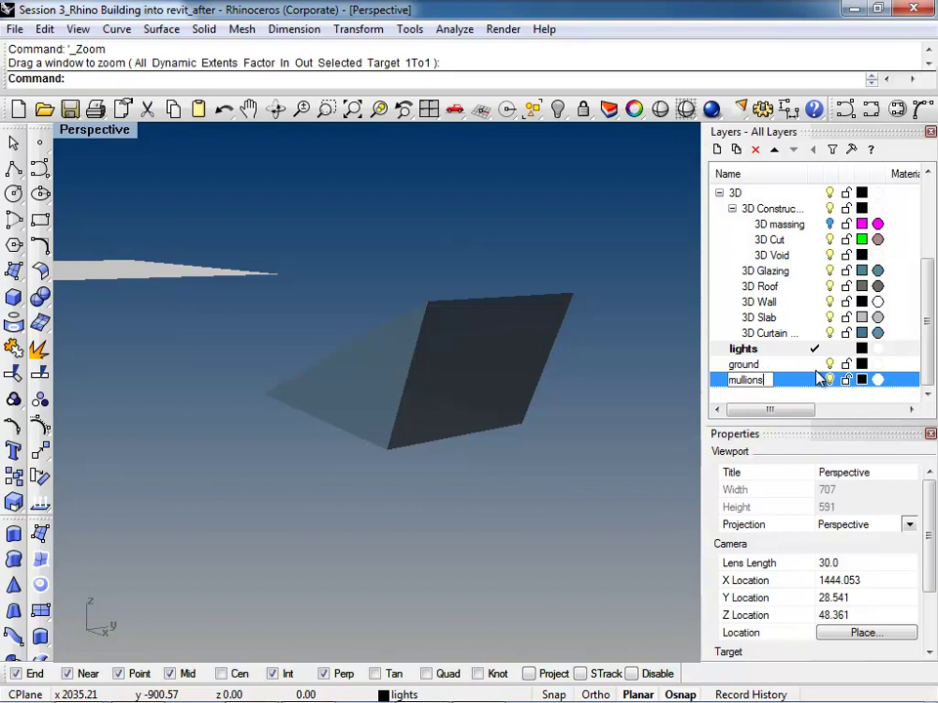
key("Return")
right_click_drag(509, 410, 535, 431)
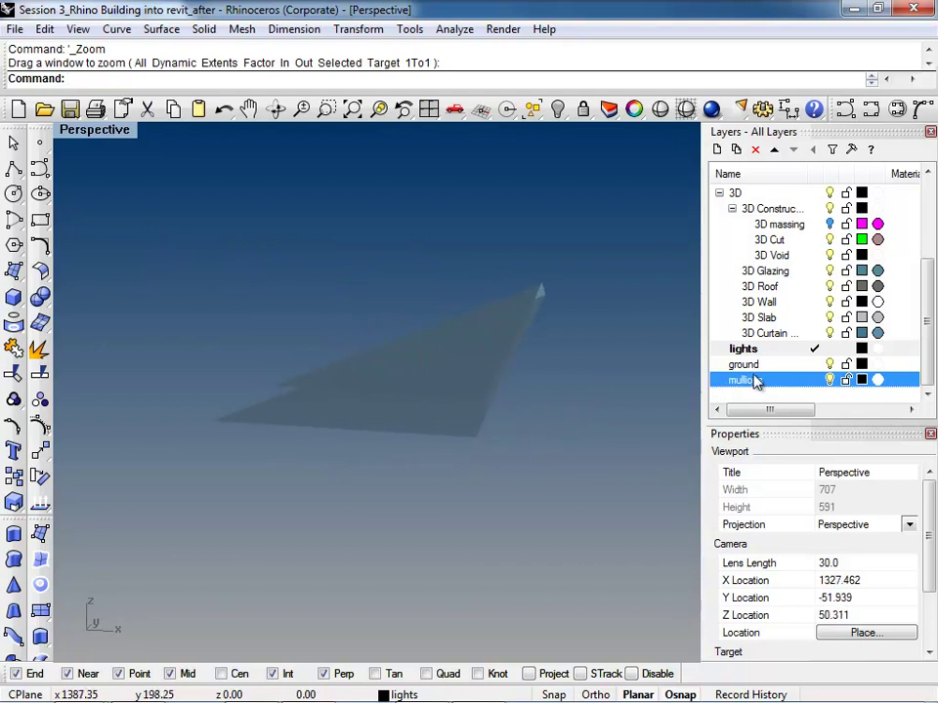
left_click(817, 381)
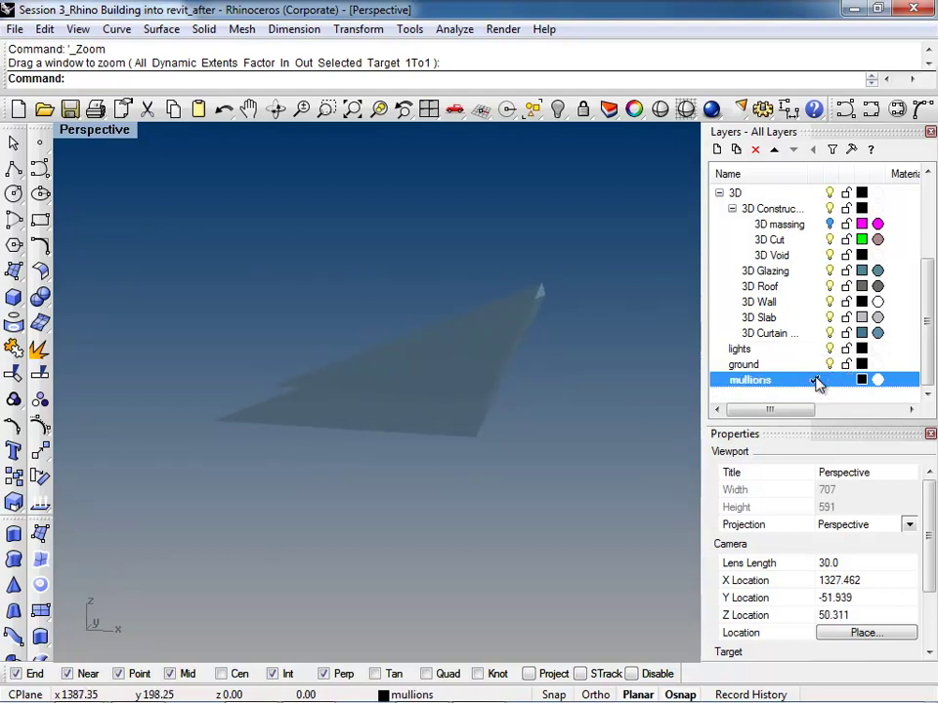
Draw a small solid box beside the moved curtain wall polysurface with the Box command
type("Box")
key("Return")
right_click_drag(397, 485, 590, 465)
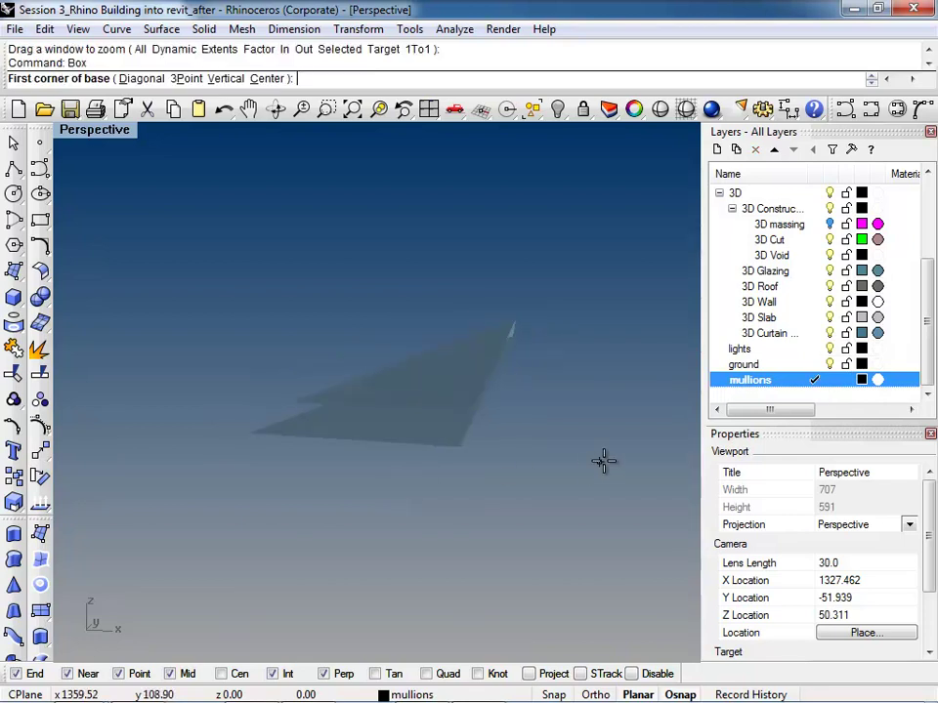
left_click(645, 473)
left_click(617, 486)
left_click(611, 469)
right_click_drag(607, 477, 436, 447)
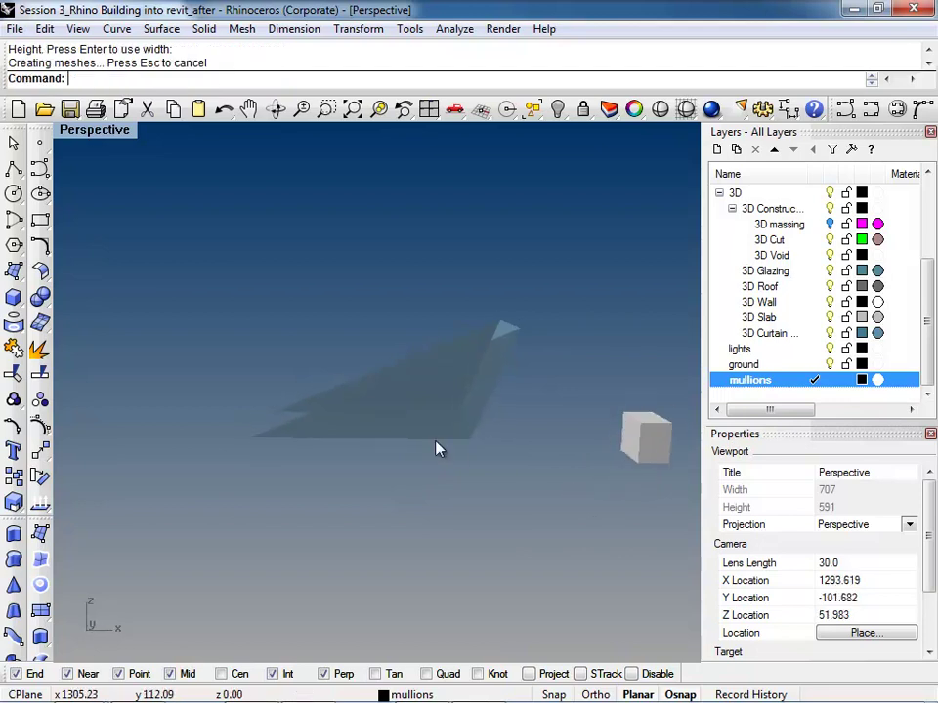
Switch the Perspective view to Shaded display and turn off the lights layer
left_click(95, 129)
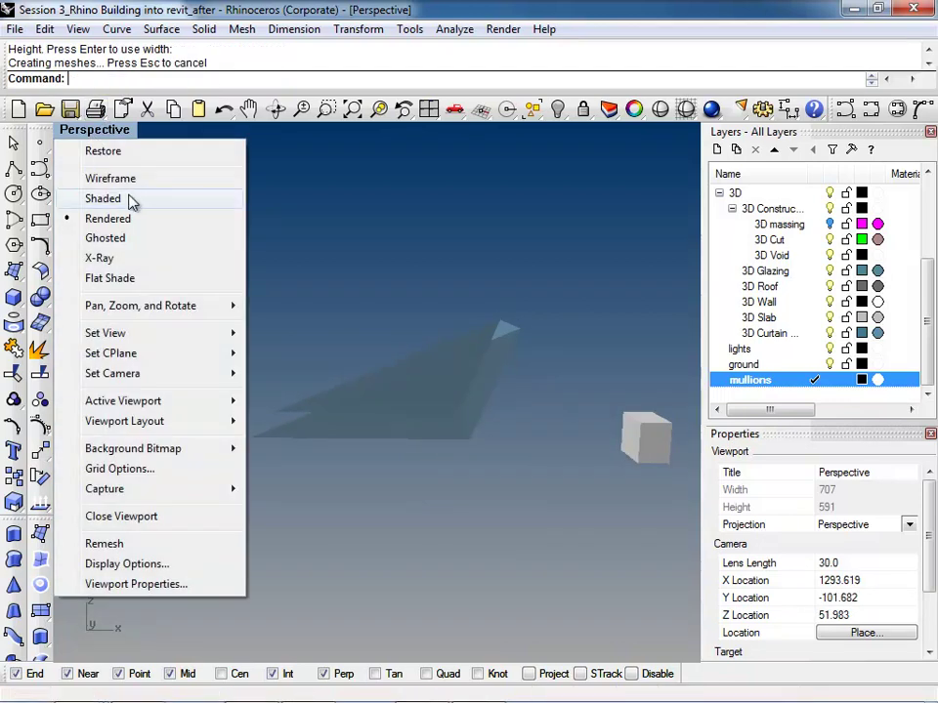
left_click(221, 199)
right_click_drag(231, 239, 180, 375)
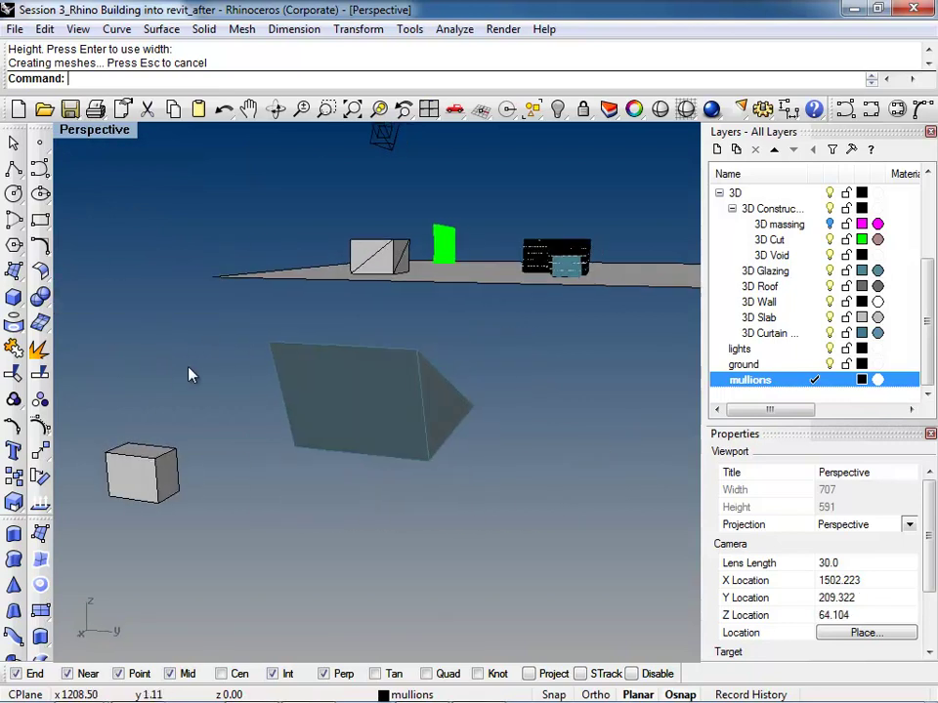
right_click_drag(360, 362, 386, 308)
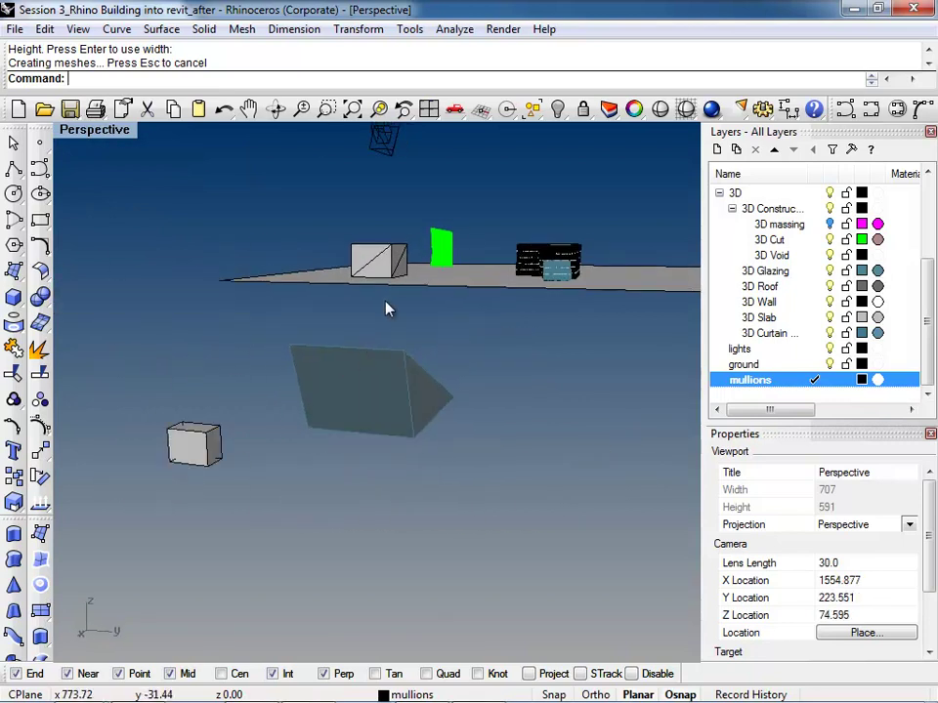
left_click(832, 349)
right_click_drag(288, 436, 434, 372)
left_click(434, 372)
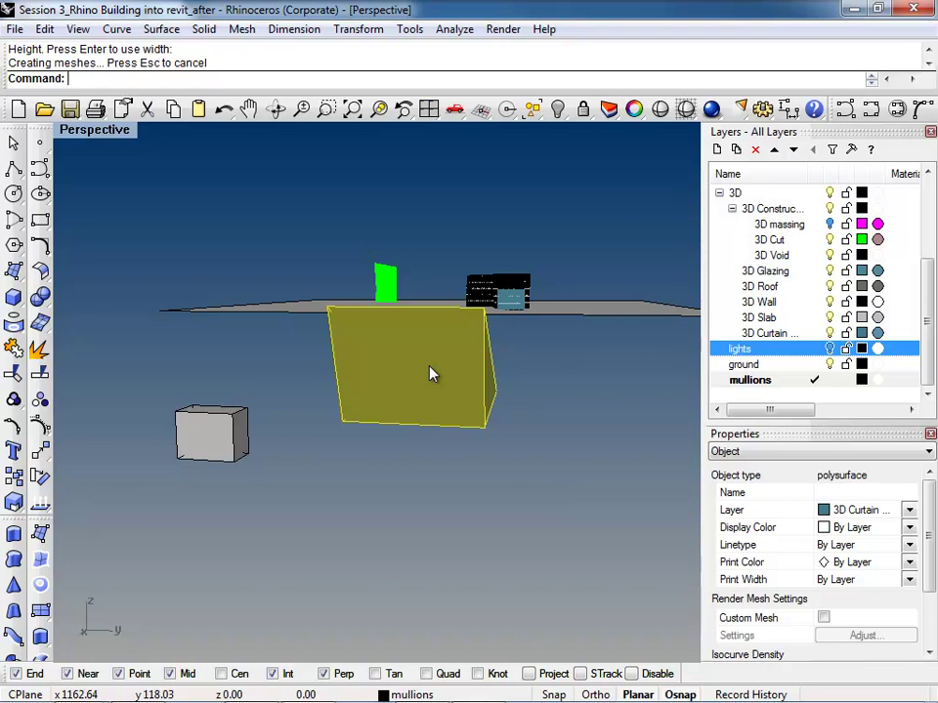
right_click_drag(498, 451, 555, 485)
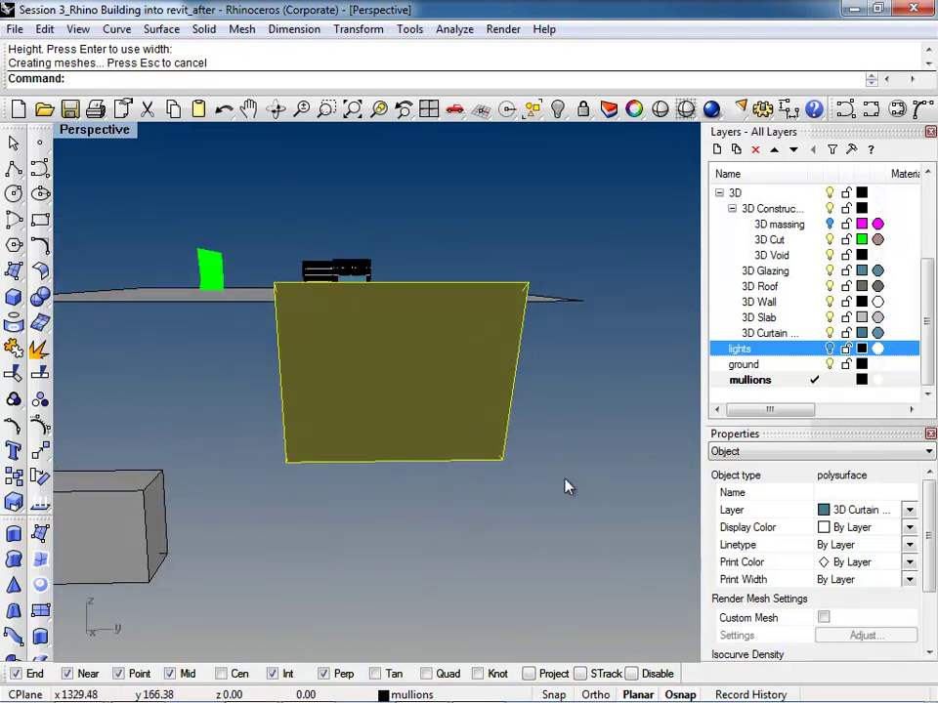
left_click(555, 486)
right_click_drag(414, 450, 298, 478)
left_click(40, 451)
right_click_drag(386, 239, 531, 387)
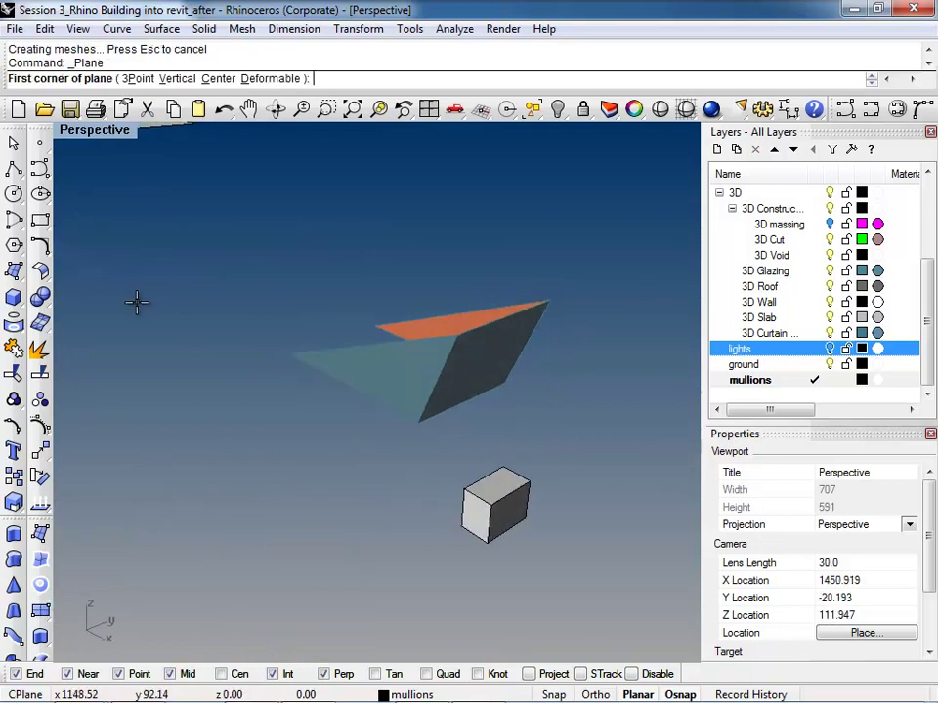
key("Escape")
Try to contour the curtain wall polysurface with planes perpendicular to the box's vertical edge
left_click(488, 372)
right_click_drag(498, 443, 584, 391)
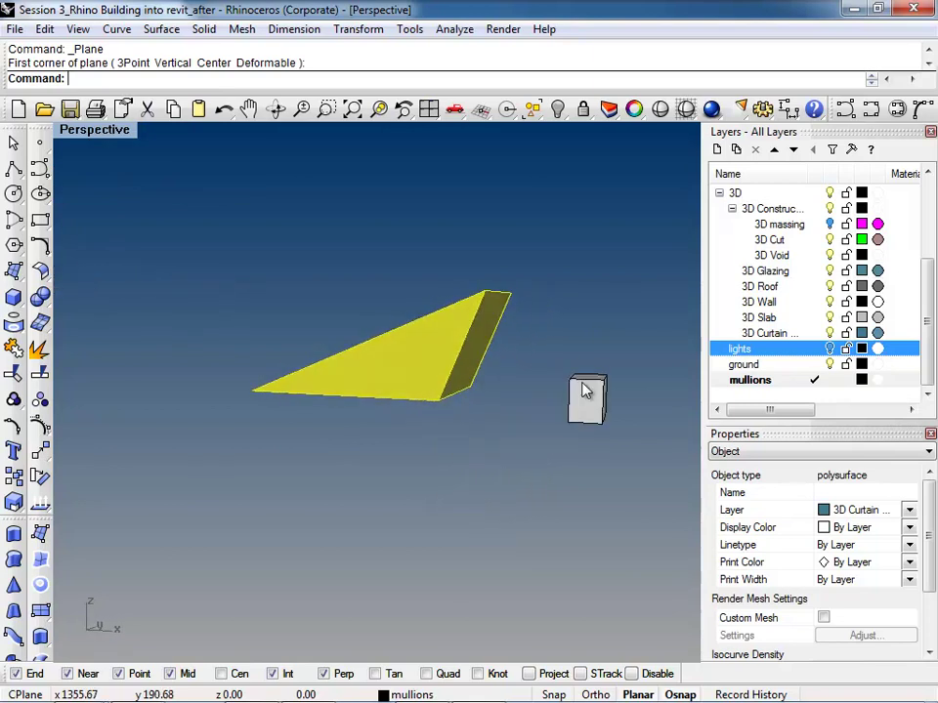
type("COnt")
key("Return")
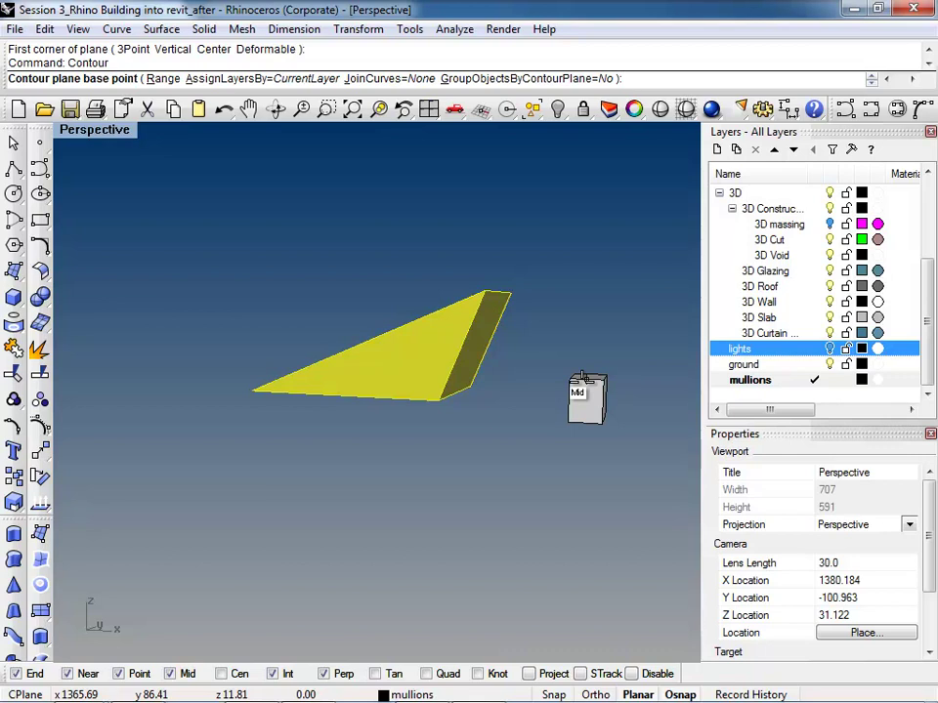
right_click_drag(519, 372, 597, 396)
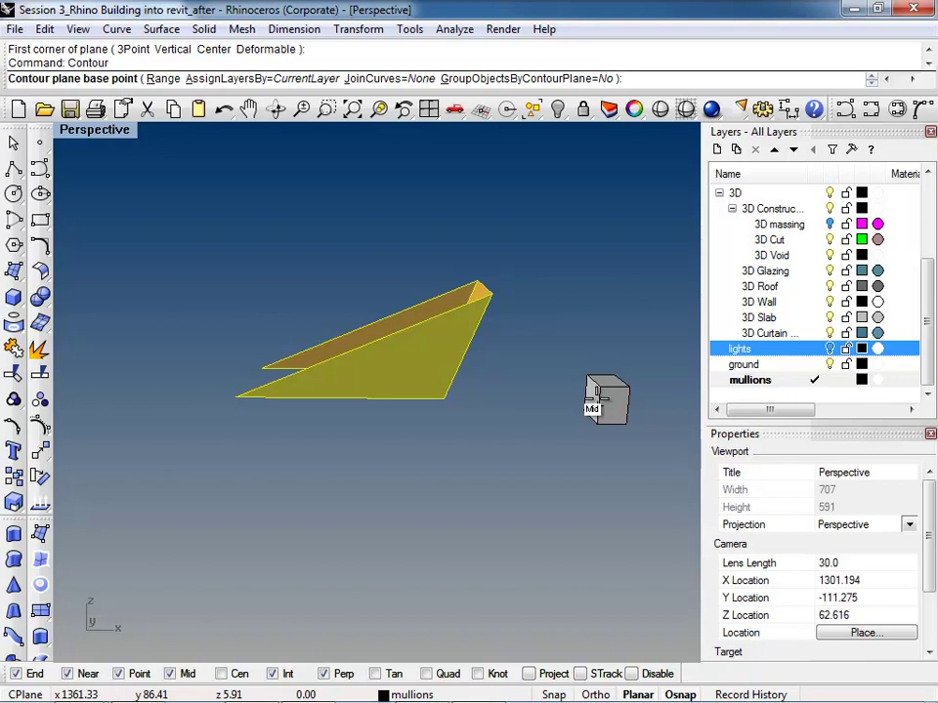
right_click_drag(634, 432, 640, 422)
left_click(626, 430)
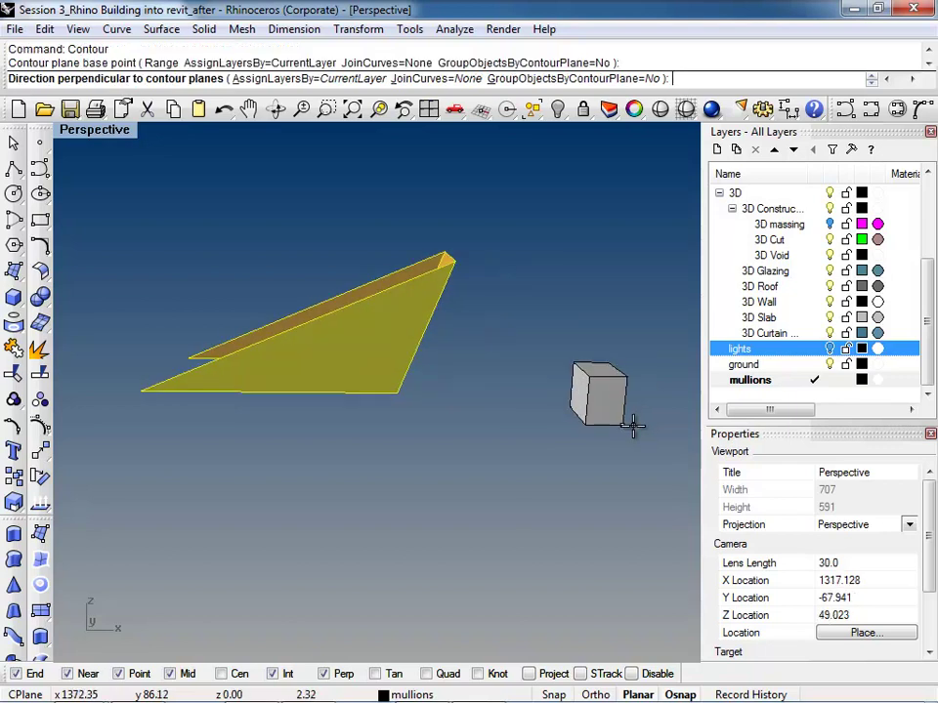
left_click(640, 371)
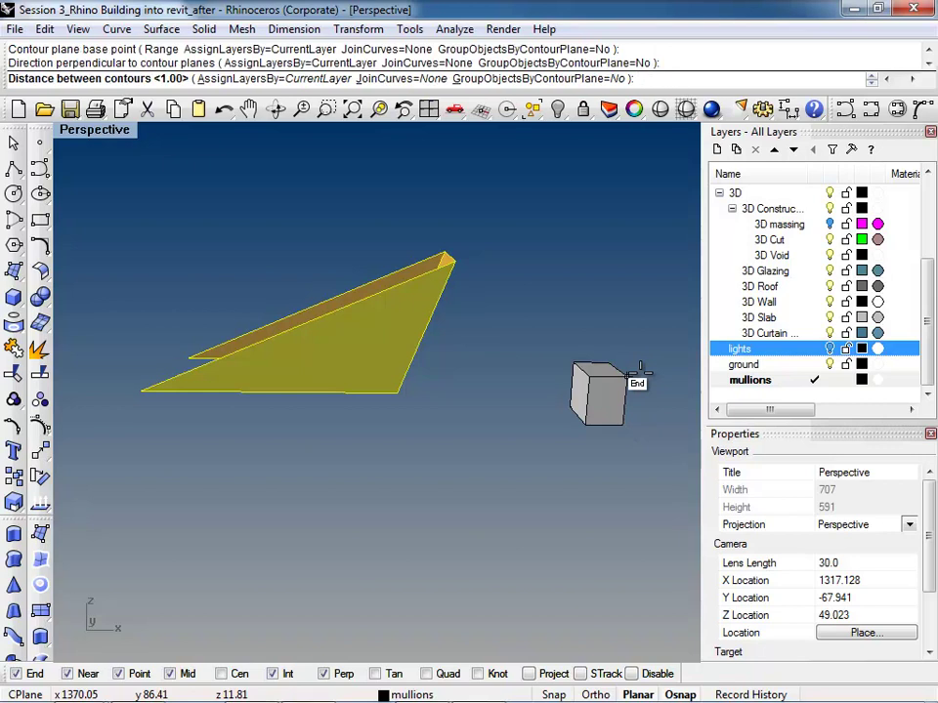
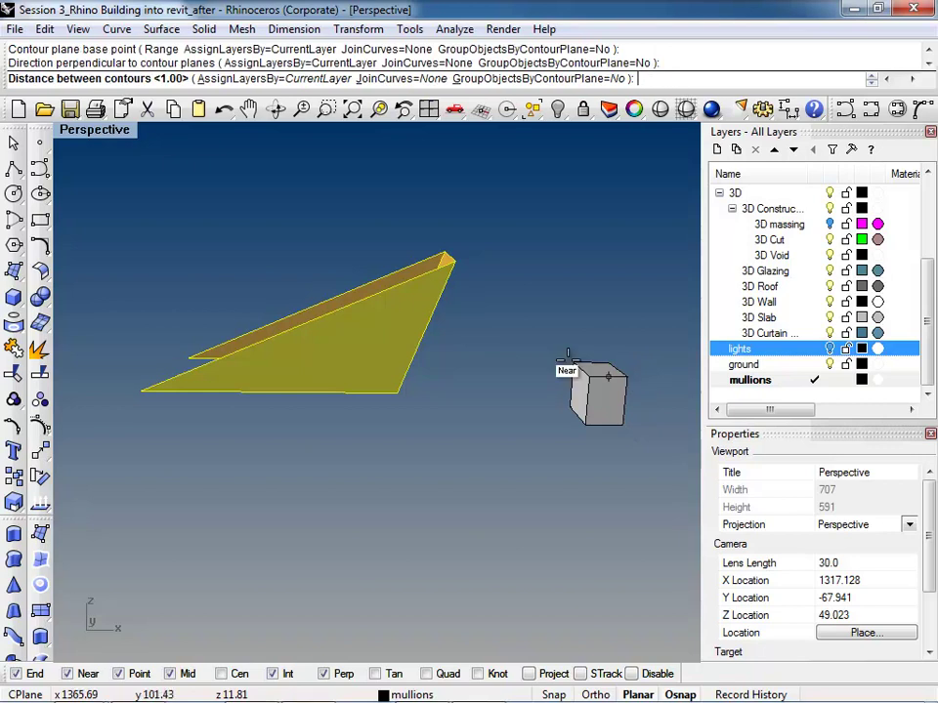
key("Escape")
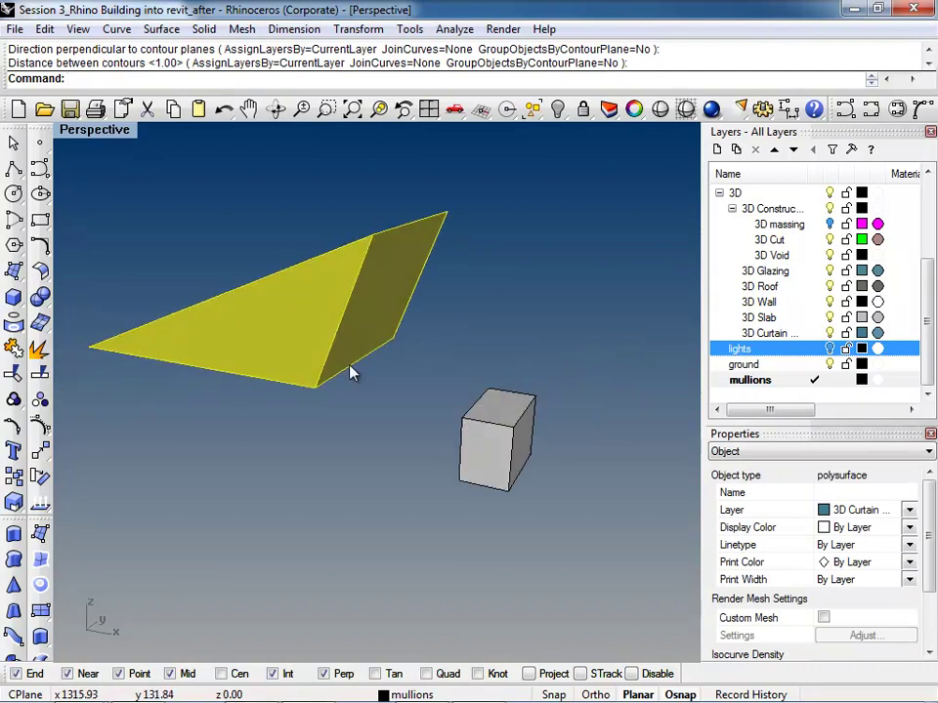
Contour the curtain wall polysurface along the box's vertical edge at a spacing of 10 and join the resulting curves
key("Return")
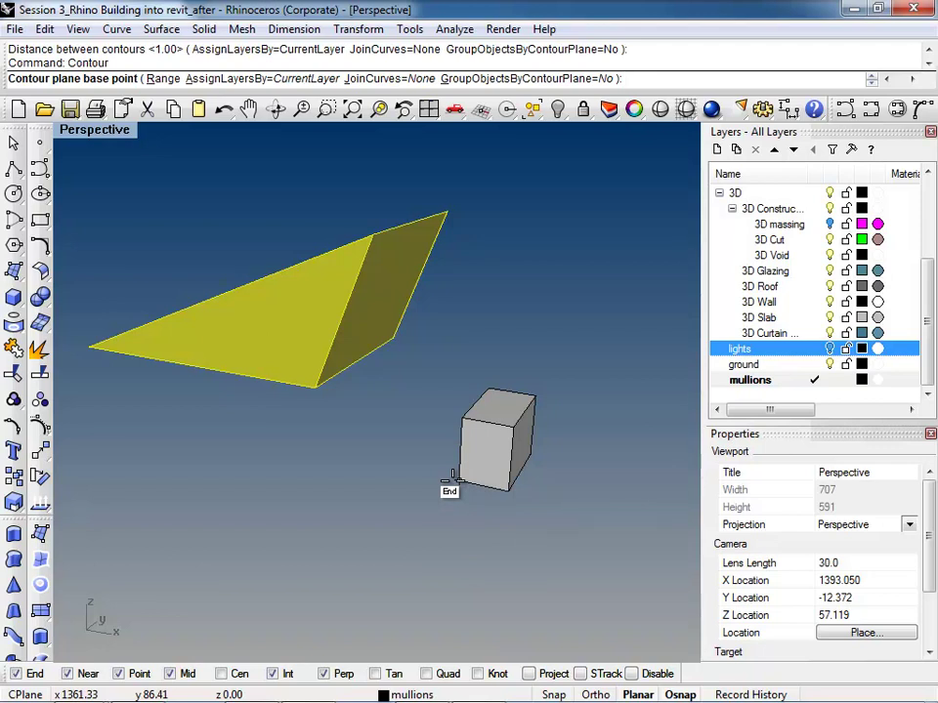
scroll(453, 479, "up", 3)
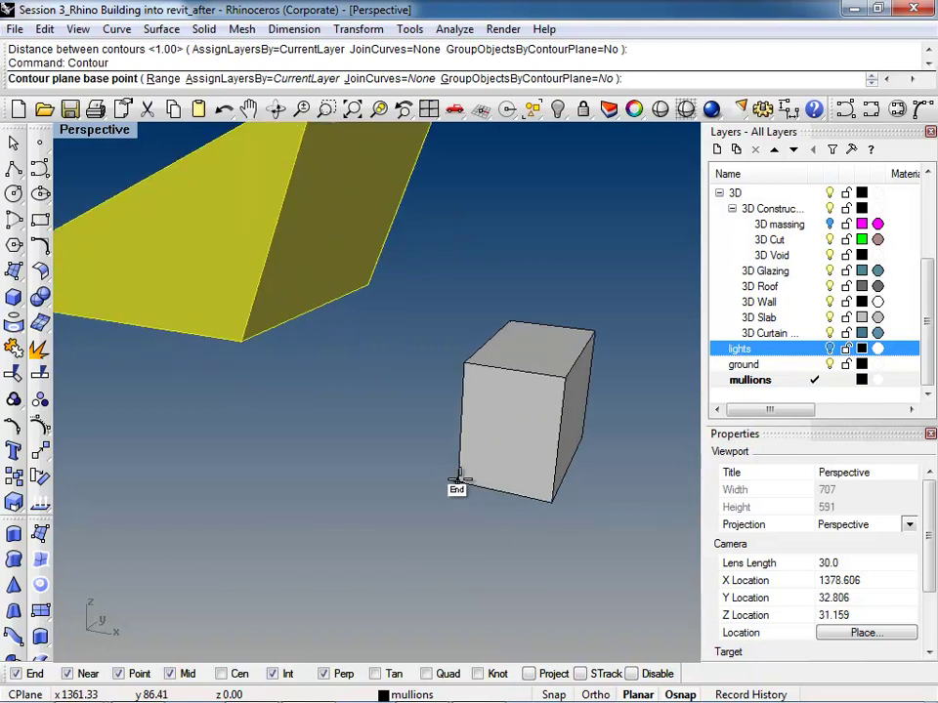
left_click(457, 481)
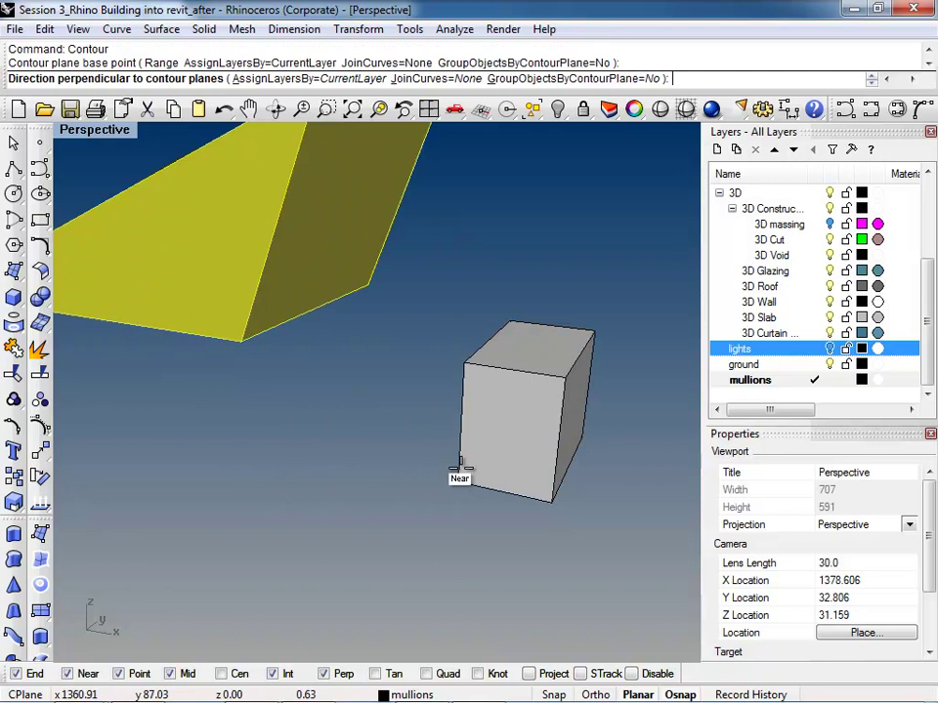
left_click(465, 365)
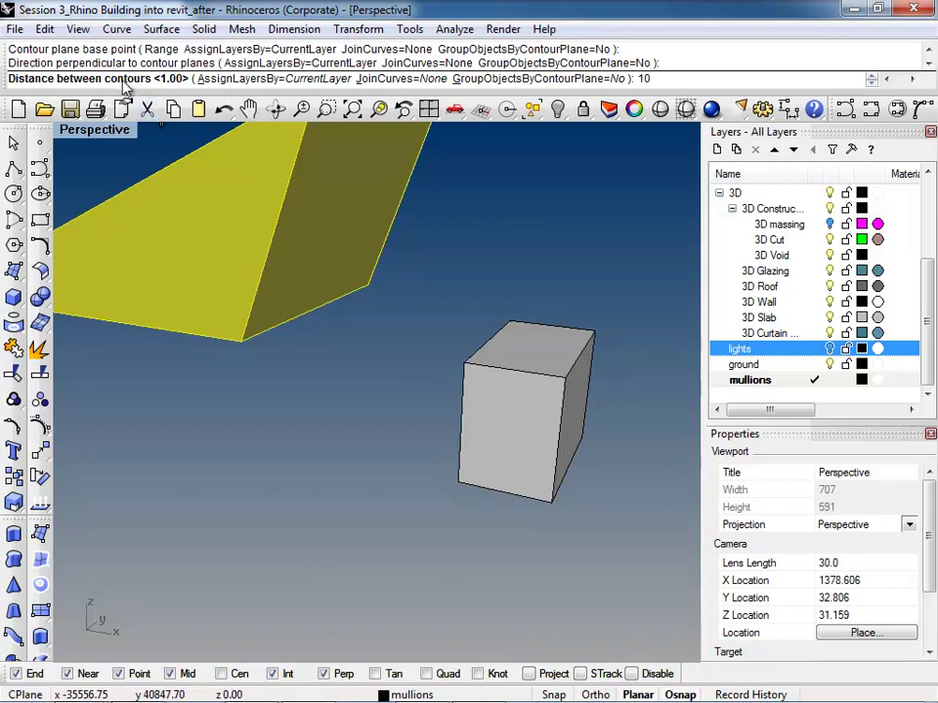
key("Return")
right_click_drag(293, 215, 608, 231)
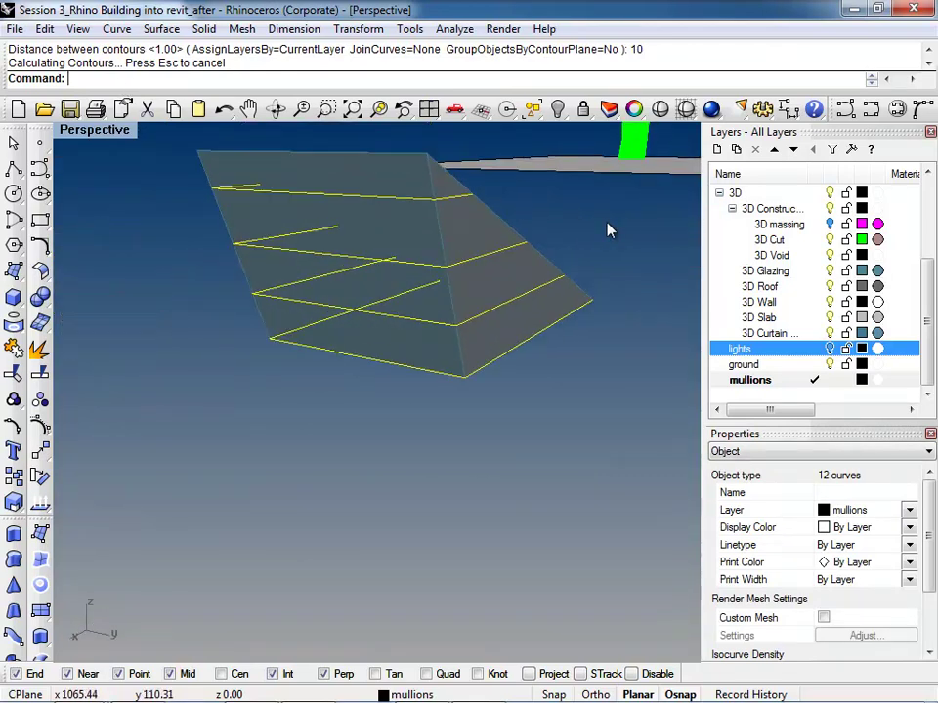
key("ctrl+j")
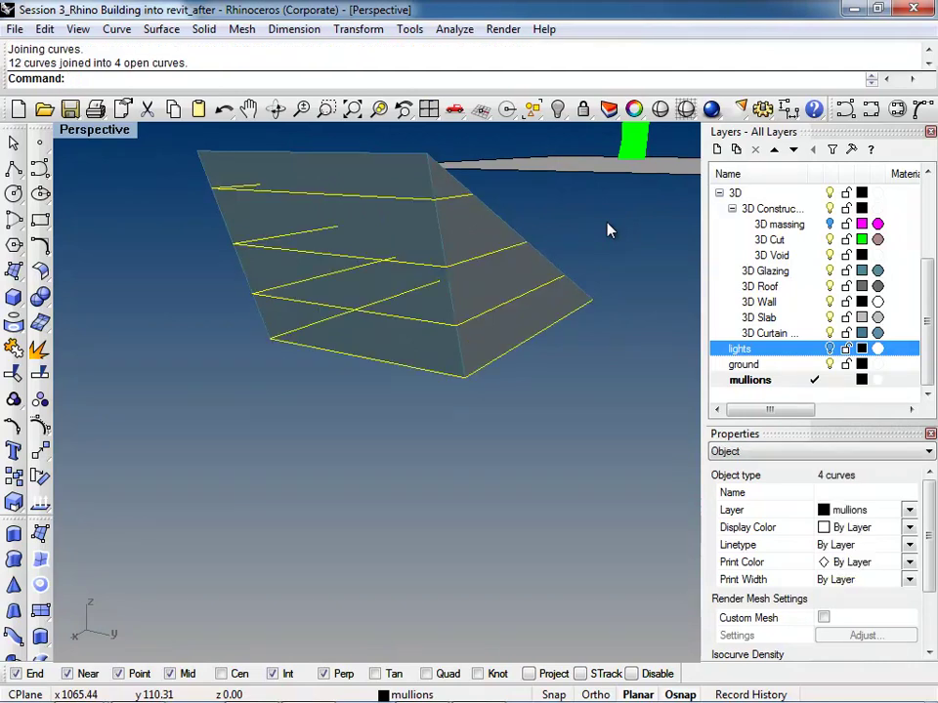
key("Escape")
Try contouring the curtain wall polysurface along the box's diagonal between opposite corners at a spacing of 5, joining the resulting curves
right_click_drag(275, 434, 353, 426)
left_click(313, 378)
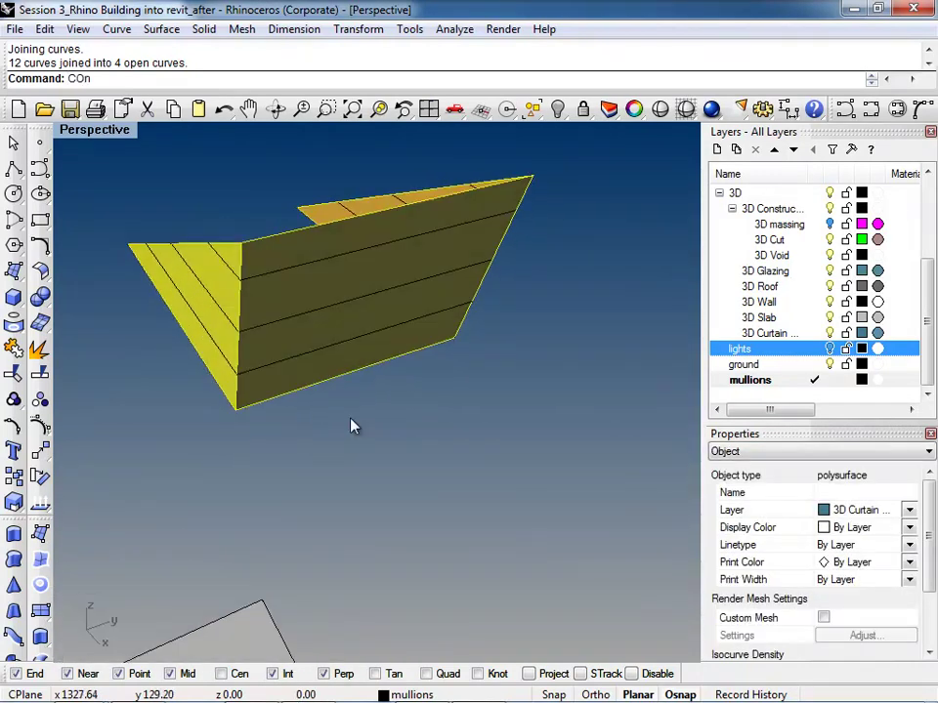
key("Return")
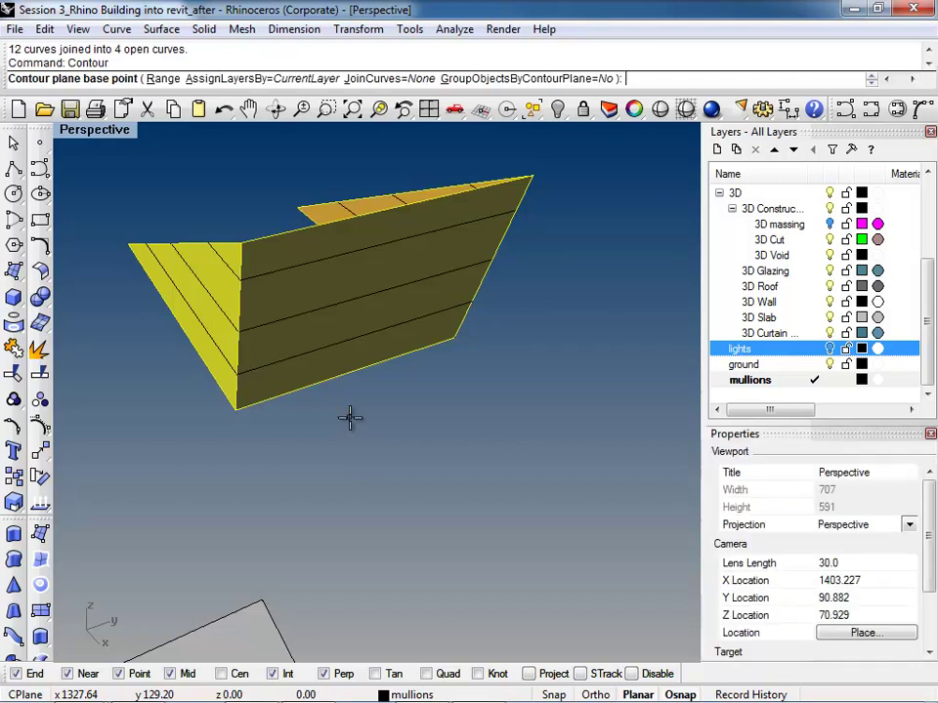
right_click_drag(386, 411, 237, 368)
left_click(219, 499)
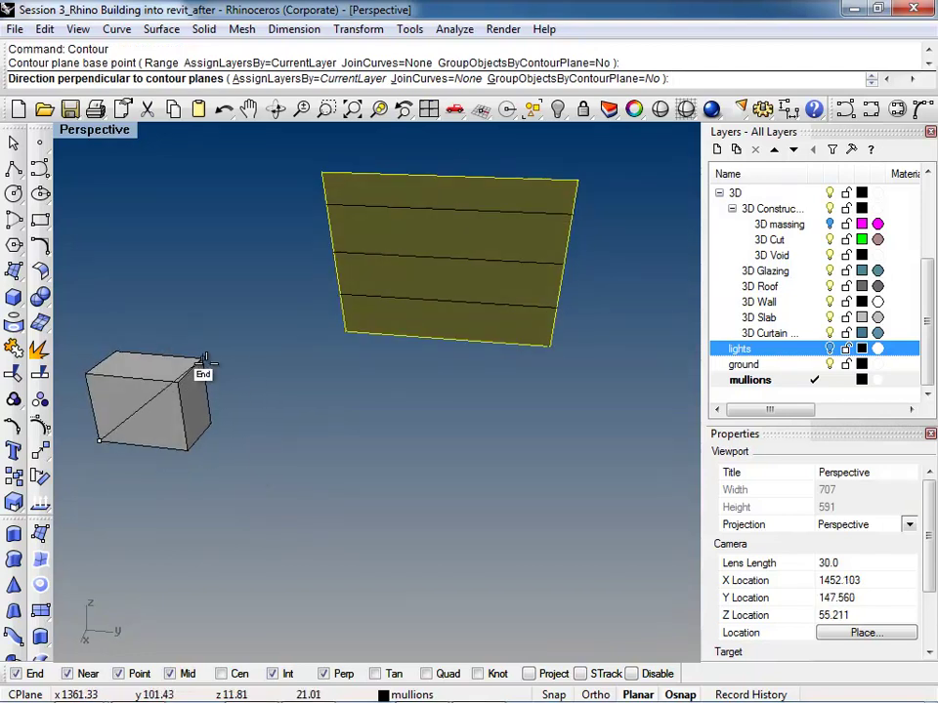
left_click(204, 364)
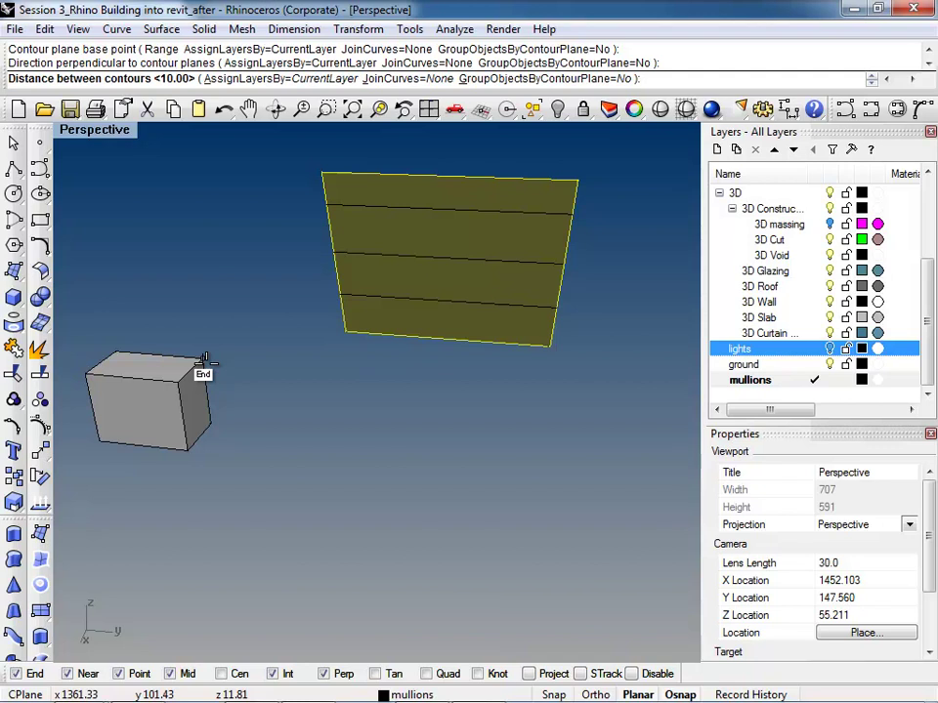
type("5")
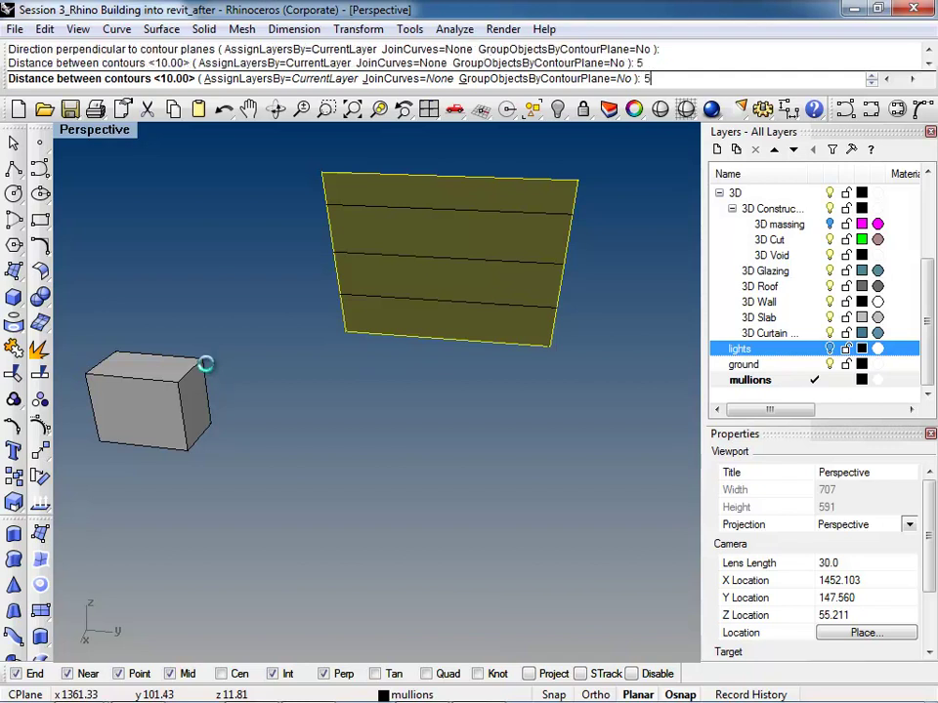
key("Return")
right_click_drag(209, 371, 243, 402)
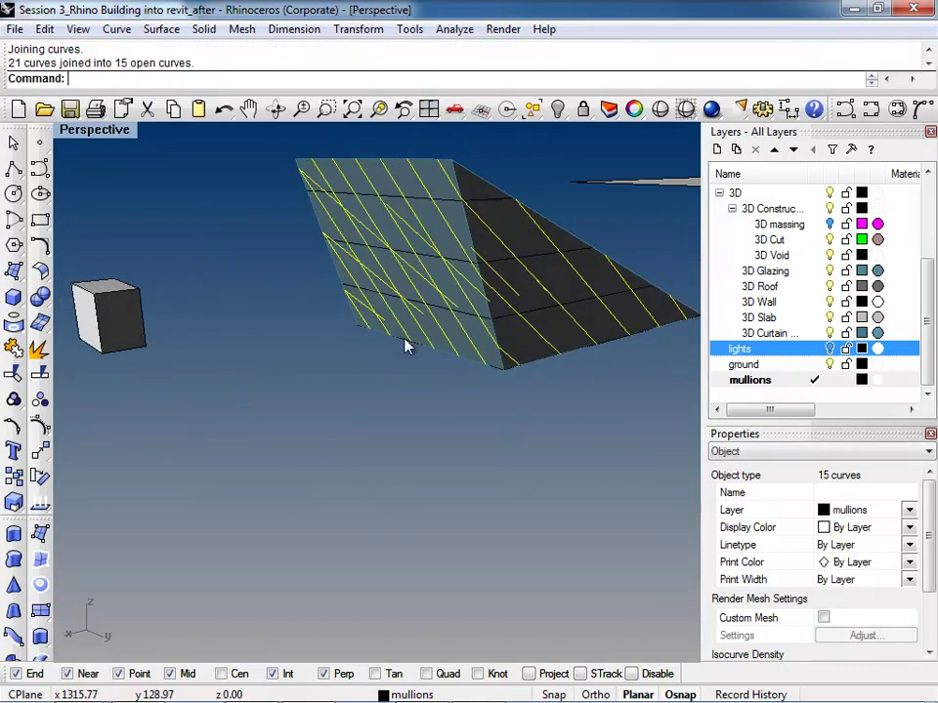
key("Escape")
Undo the joining and the diagonal contours on the curtain wall
right_click_drag(367, 414, 136, 388)
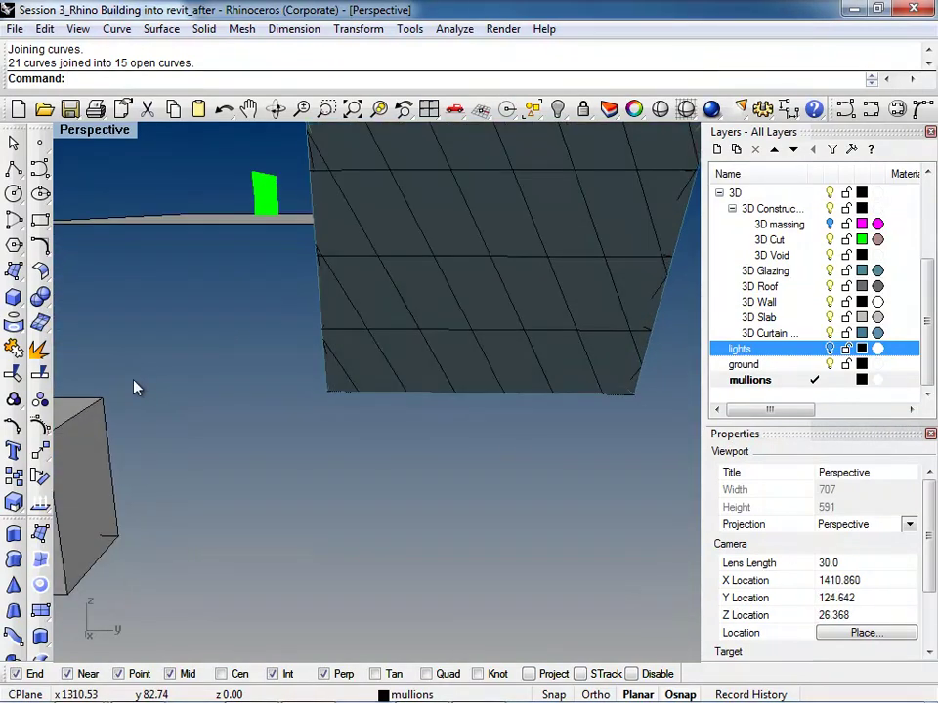
right_click_drag(135, 388, 392, 381)
key("ctrl+z")
key("ctrl+z")
Explode the curtain wall polysurface into separate surfaces
left_click(379, 282)
type("Expl")
key("Return")
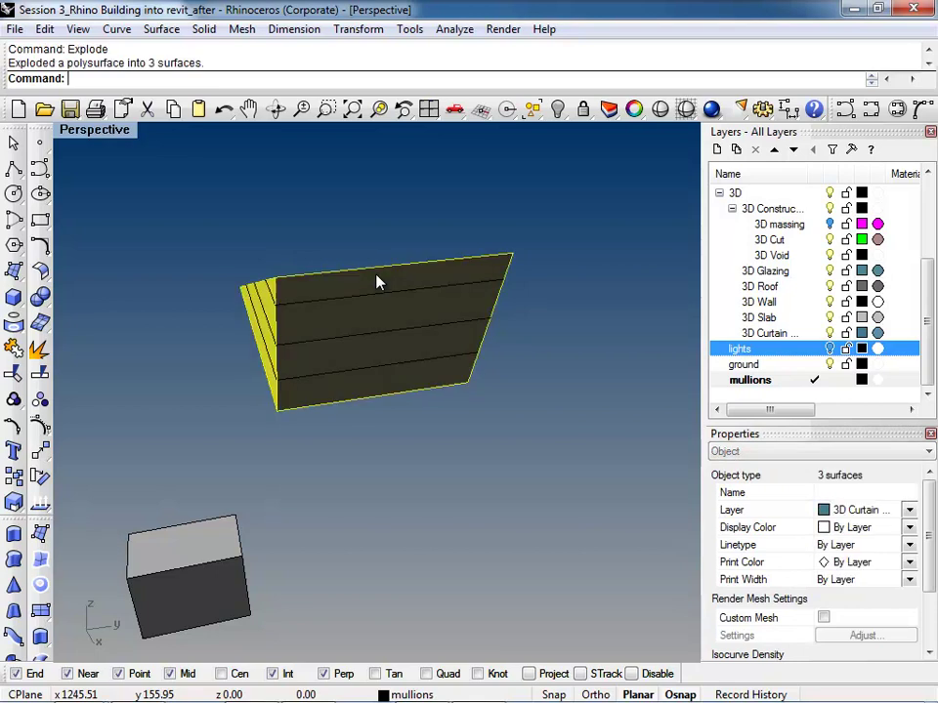
Contour only the front curtain wall surface along its bottom edge, corner to corner, at a spacing of 5
left_click(379, 282)
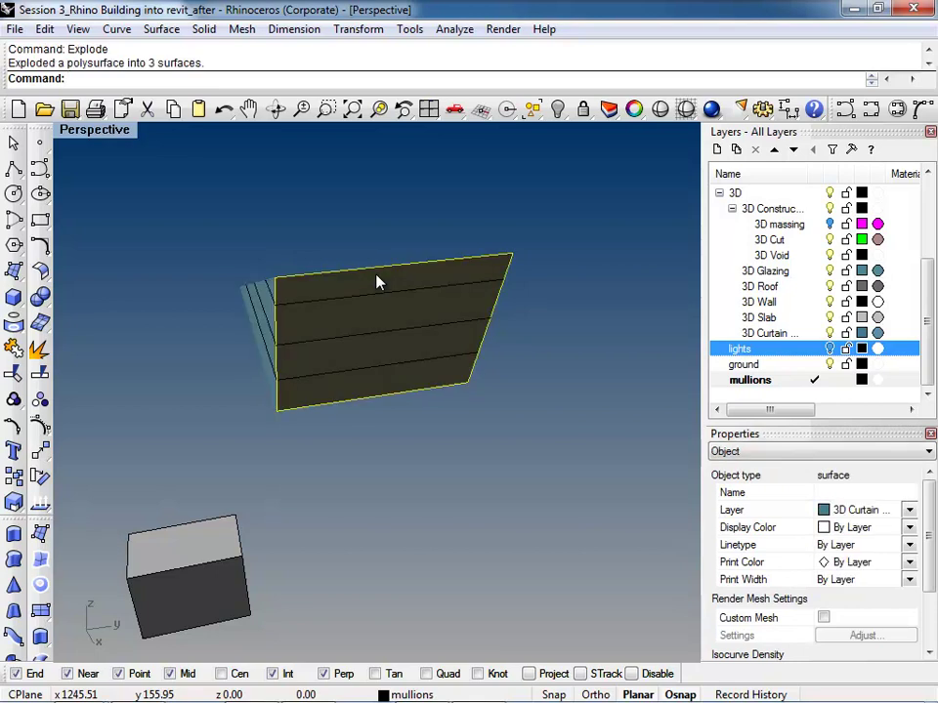
right_click_drag(379, 283, 473, 350)
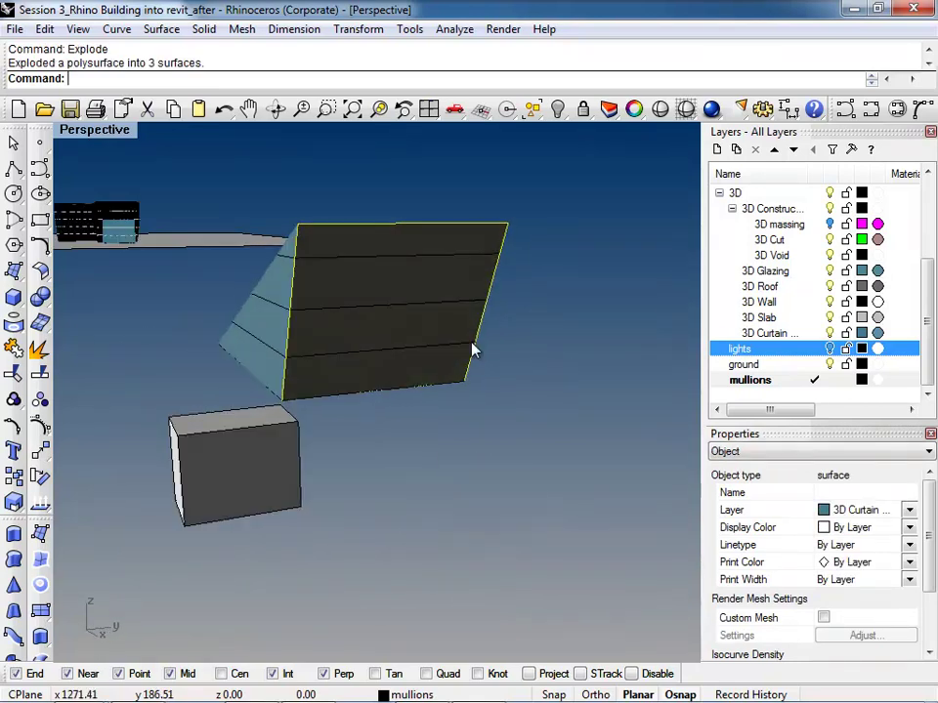
type("Contour")
key("Return")
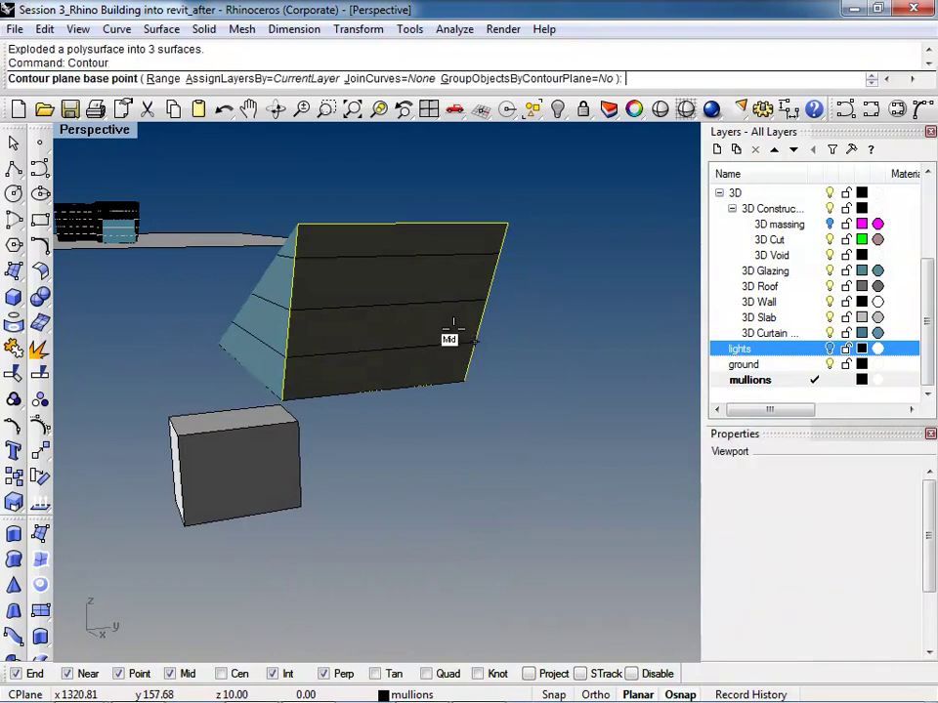
left_click(281, 400)
left_click(466, 378)
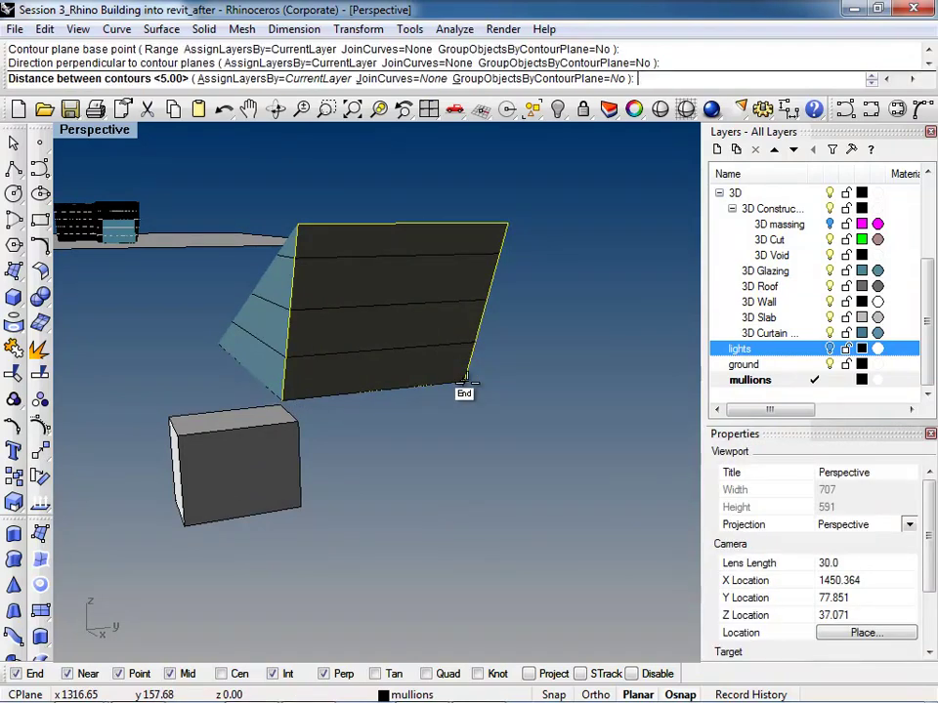
key("Return")
right_click_drag(469, 389, 173, 450)
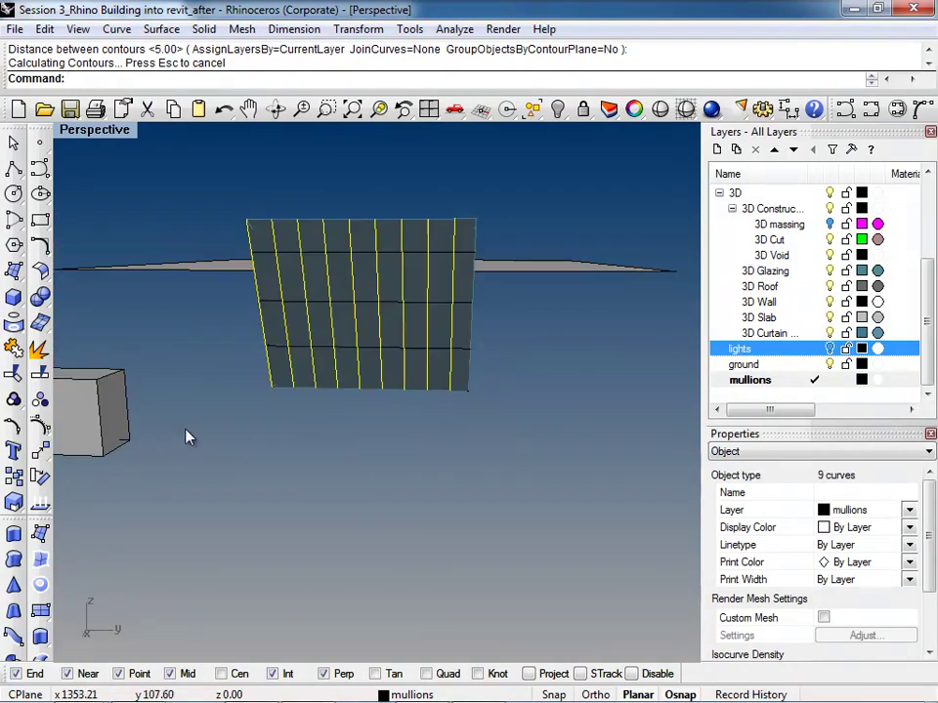
Try a deletion on the curtain wall, and undo it together with the single-surface contours and the explode
right_click_drag(314, 415, 348, 463)
left_click(288, 386)
key("Delete")
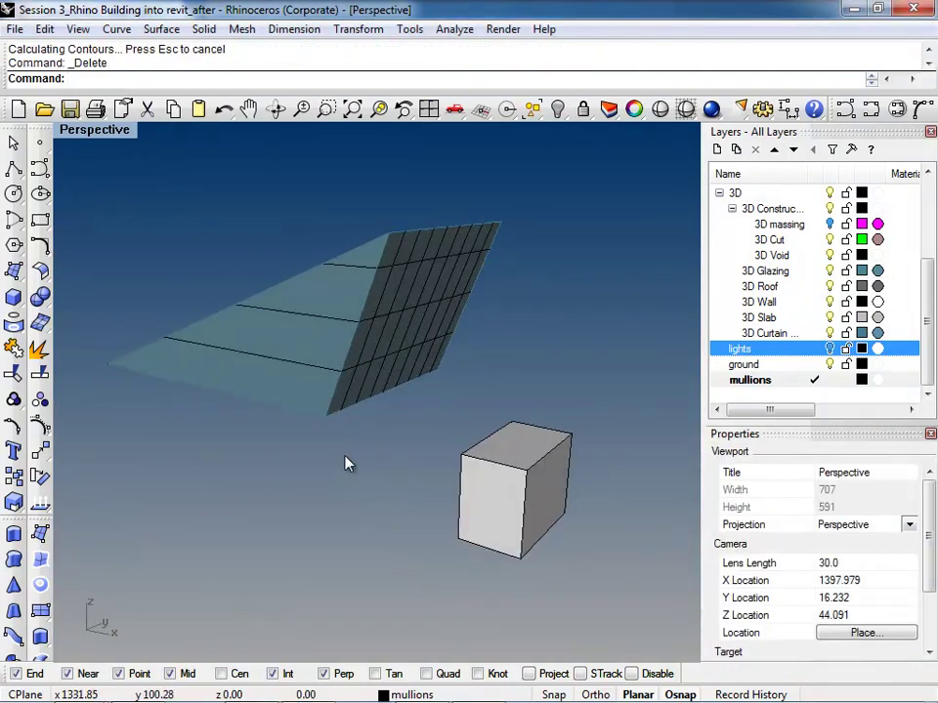
key("ctrl+z")
key("ctrl+z")
key("ctrl+z")
Contour the whole curtain wall polysurface from the box's lower corner to its opposite upper corner at a spacing of 5 and join the curves
mouse_move(409, 402)
right_mouse_down()
mouse_move(410, 458)
mouse_move(412, 381)
right_mouse_up()
left_click(412, 381)
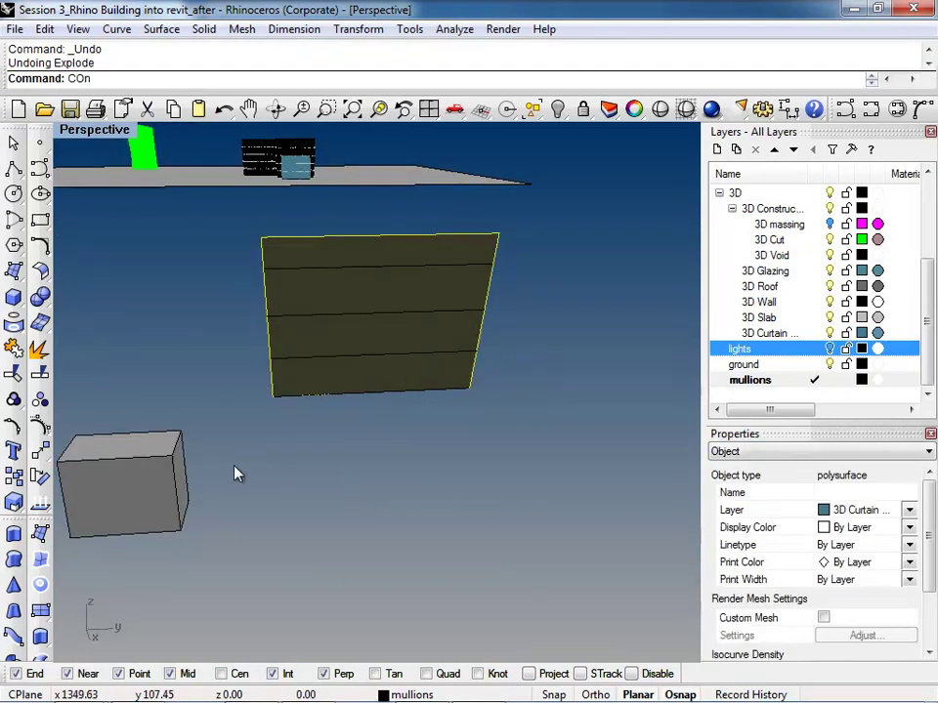
key("Return")
left_click(70, 535)
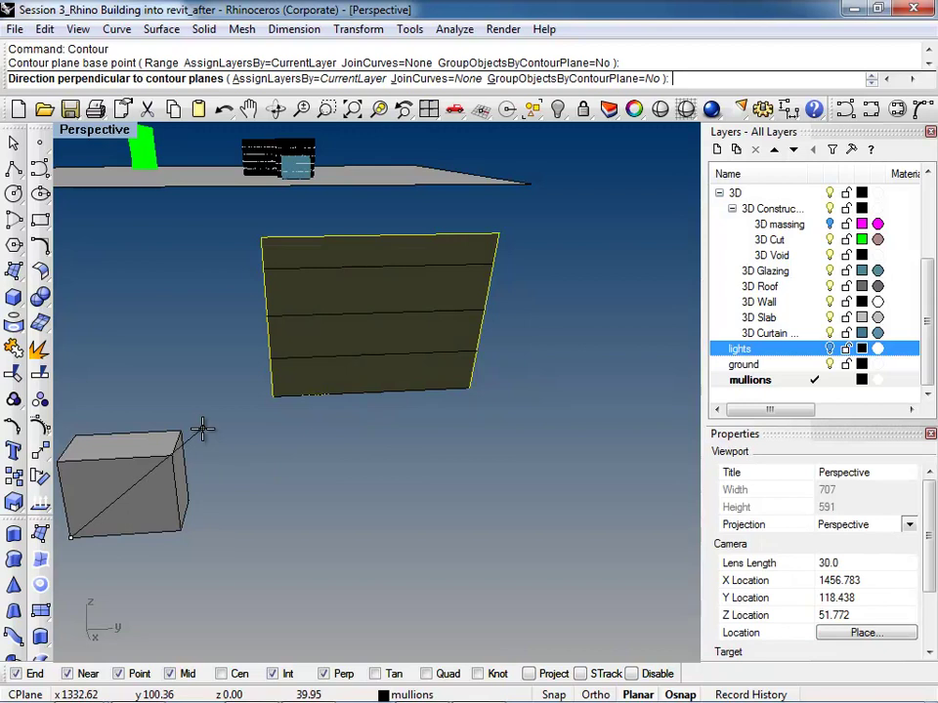
left_click(181, 426)
key("Return")
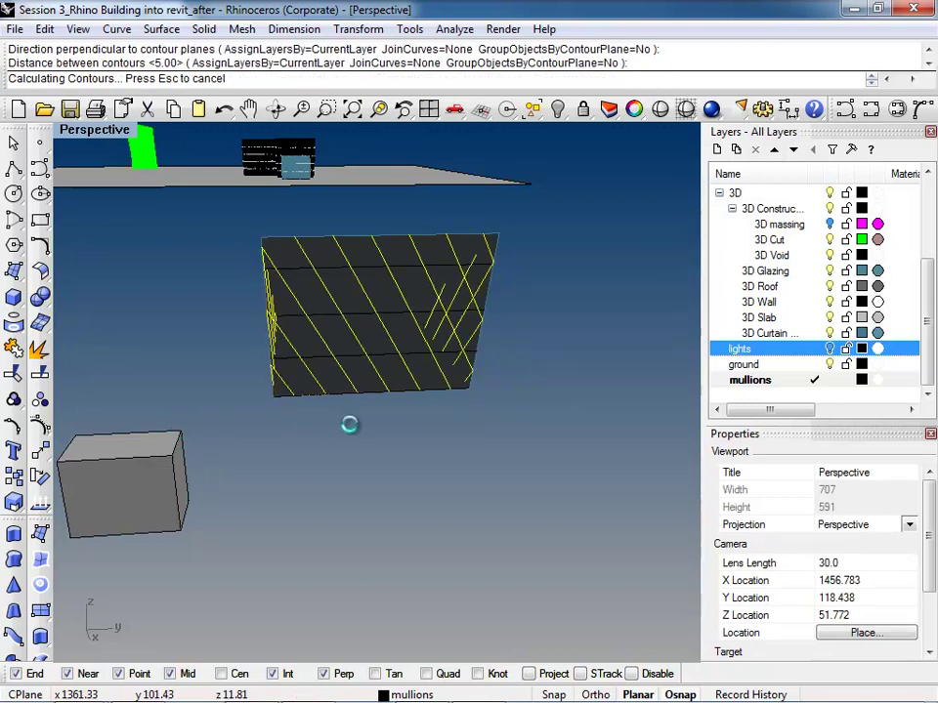
right_click_drag(444, 469, 427, 435)
key("Escape")
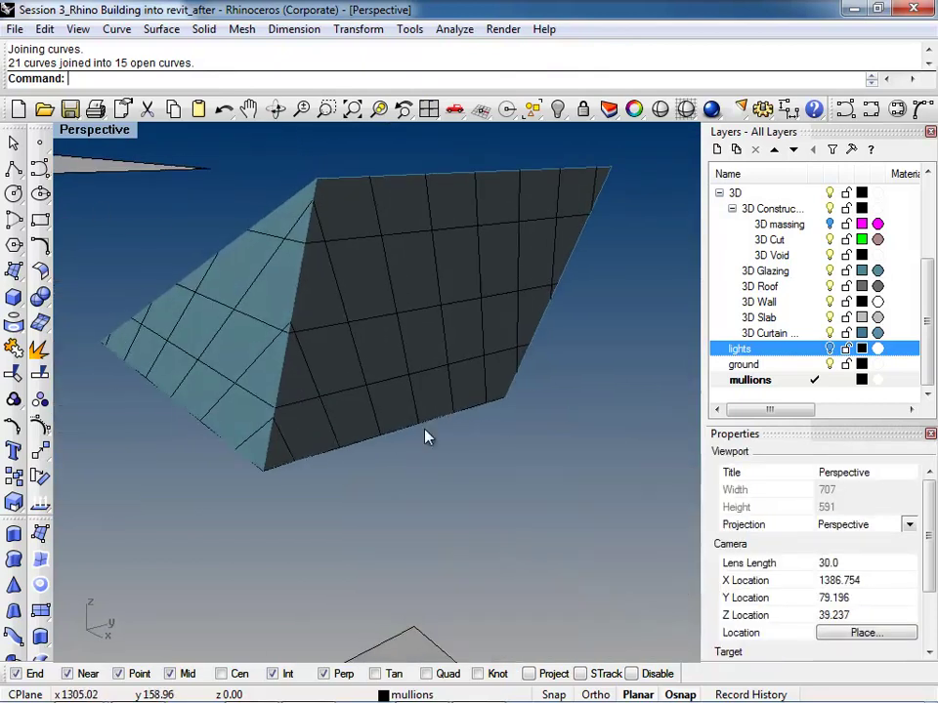
Draw two diagonal polylines across the curtain wall's front face between its bottom and top edges
left_click(13, 168)
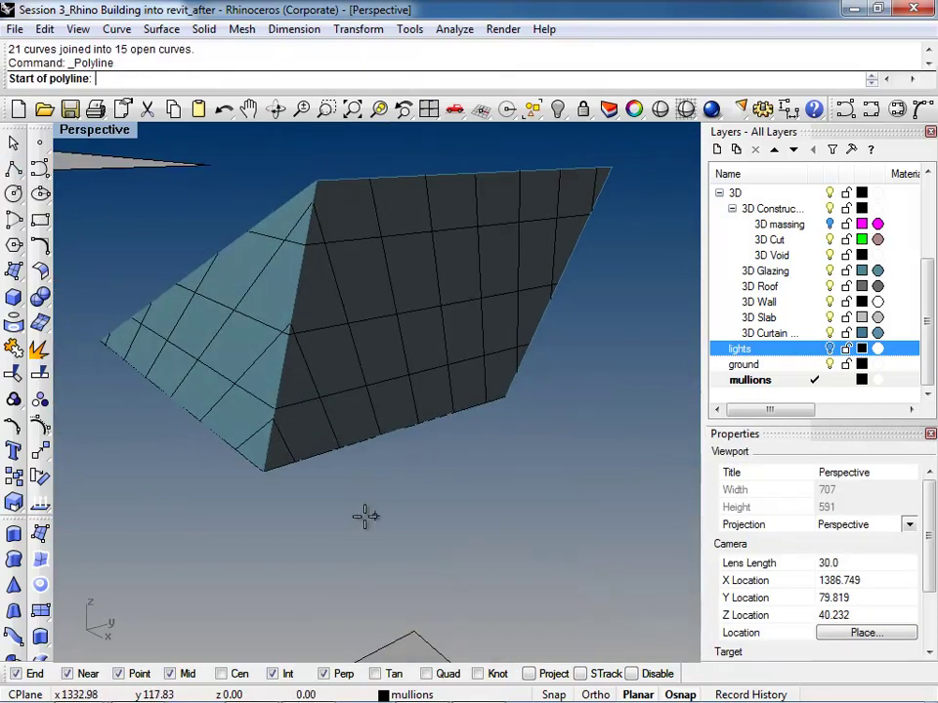
left_click(274, 469)
left_click(498, 168)
key("Return")
right_click_drag(502, 180, 507, 445)
key("Return")
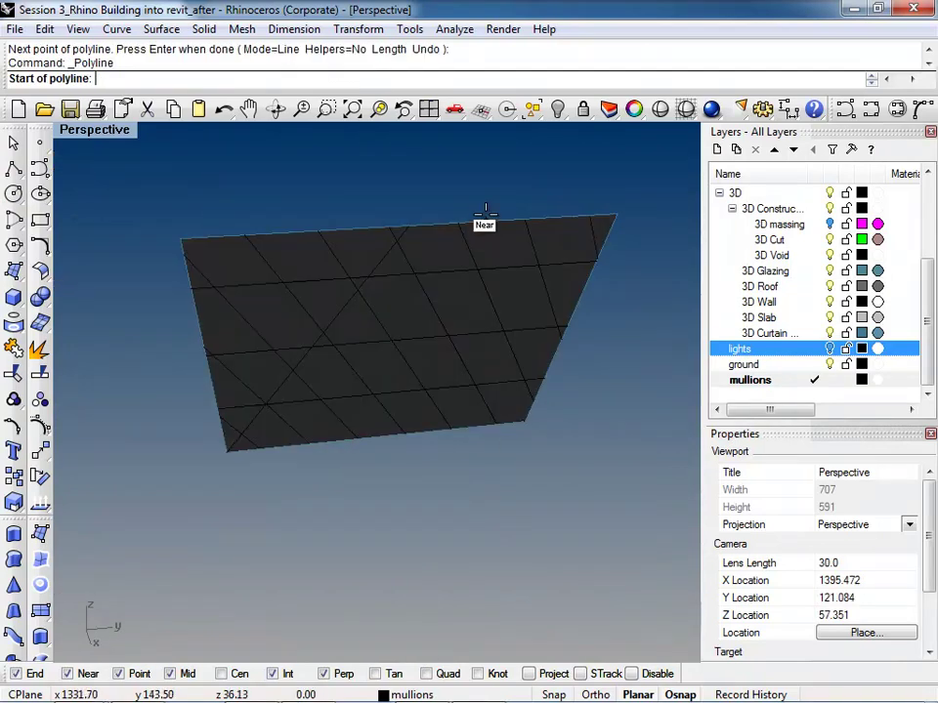
left_click(486, 222)
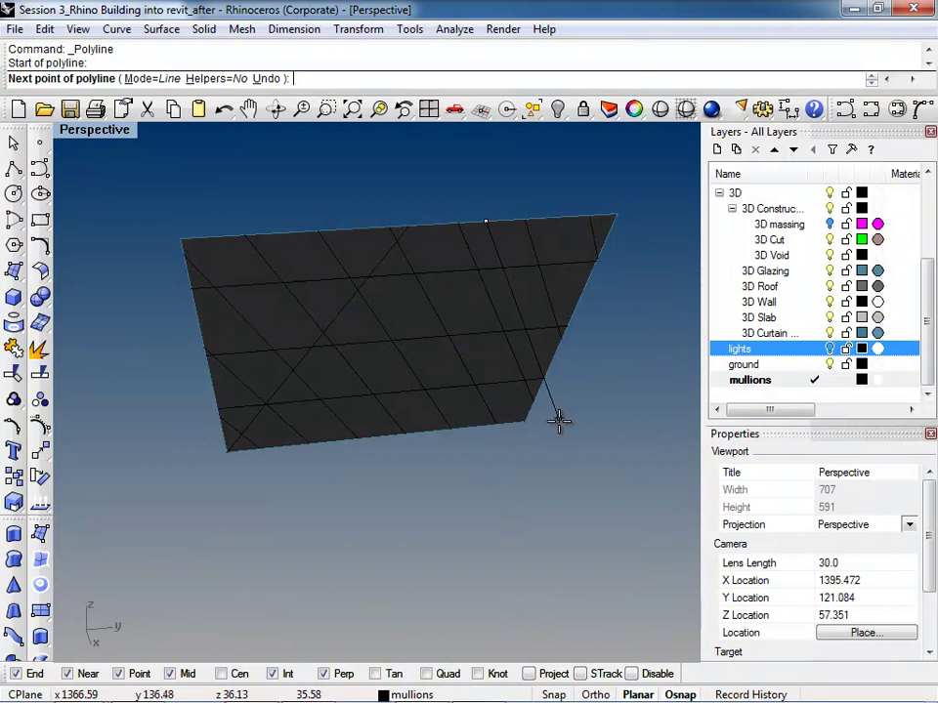
left_click(455, 433)
key("Return")
Undo the polylines drawn across the curtain wall's front face
right_click_drag(457, 434, 374, 433)
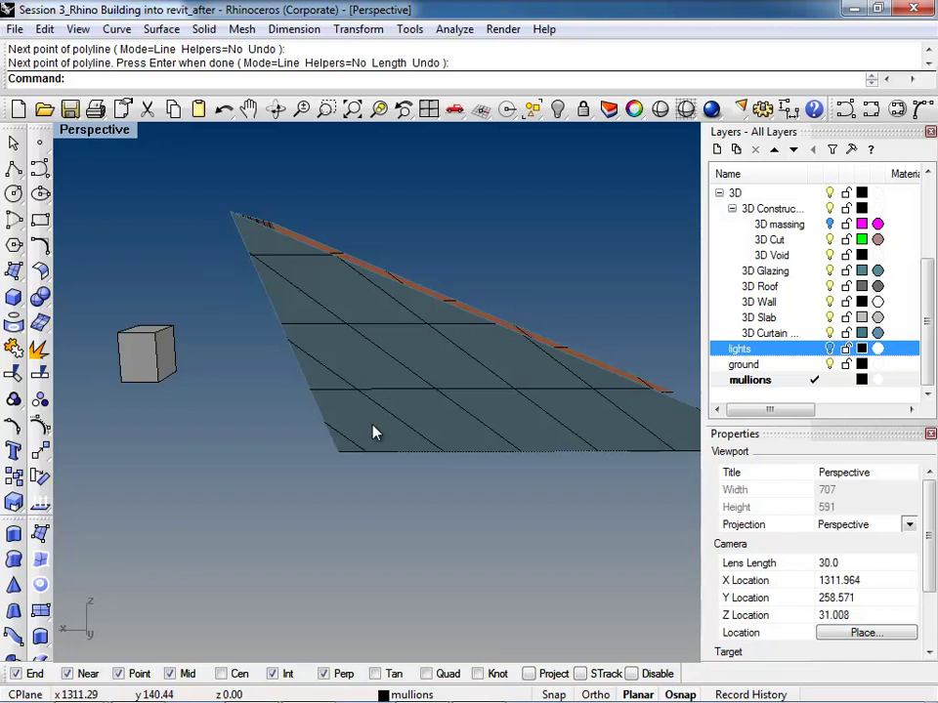
right_click_drag(436, 350, 565, 410)
right_click_drag(400, 408, 311, 422)
key("ctrl+z")
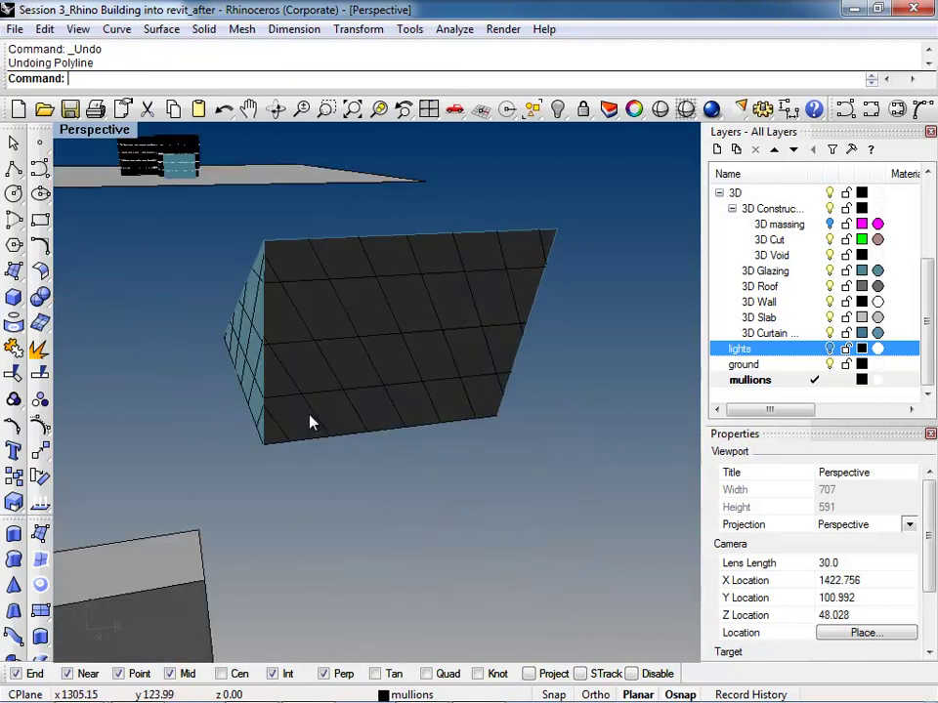
Move the curtain wall and its contour curves 1000 units back to the building and zoom to the selection
right_click_drag(387, 427, 615, 360)
right_click_drag(612, 428, 504, 394)
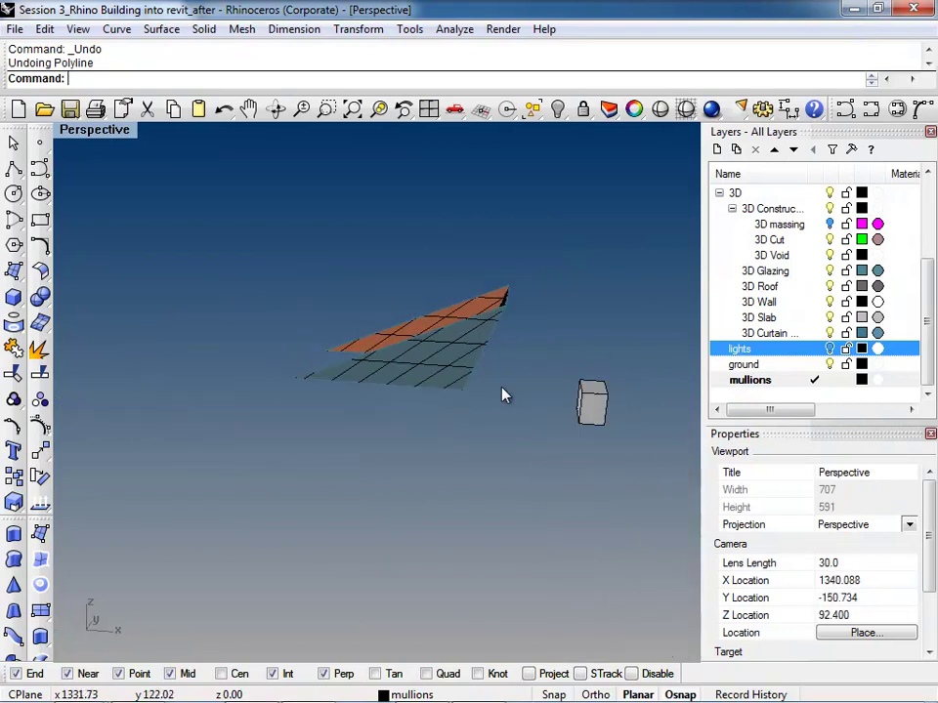
left_click_drag(239, 229, 239, 229)
right_click_drag(601, 262, 518, 361)
type("M")
key("Return")
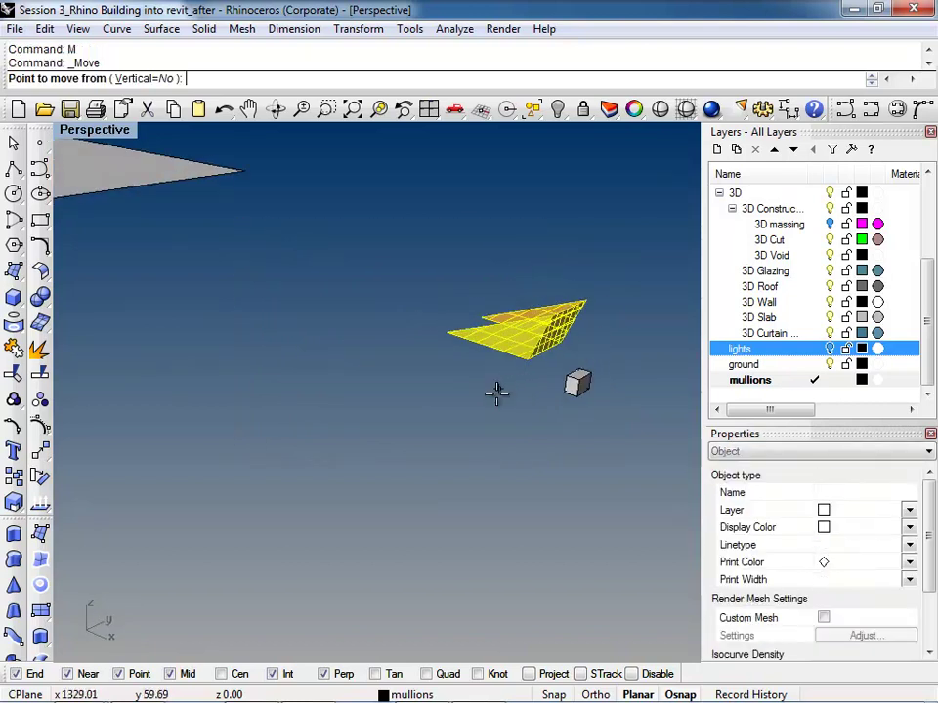
left_click(428, 403)
scroll(582, 508, "down", 5)
scroll(325, 414, "up", 2)
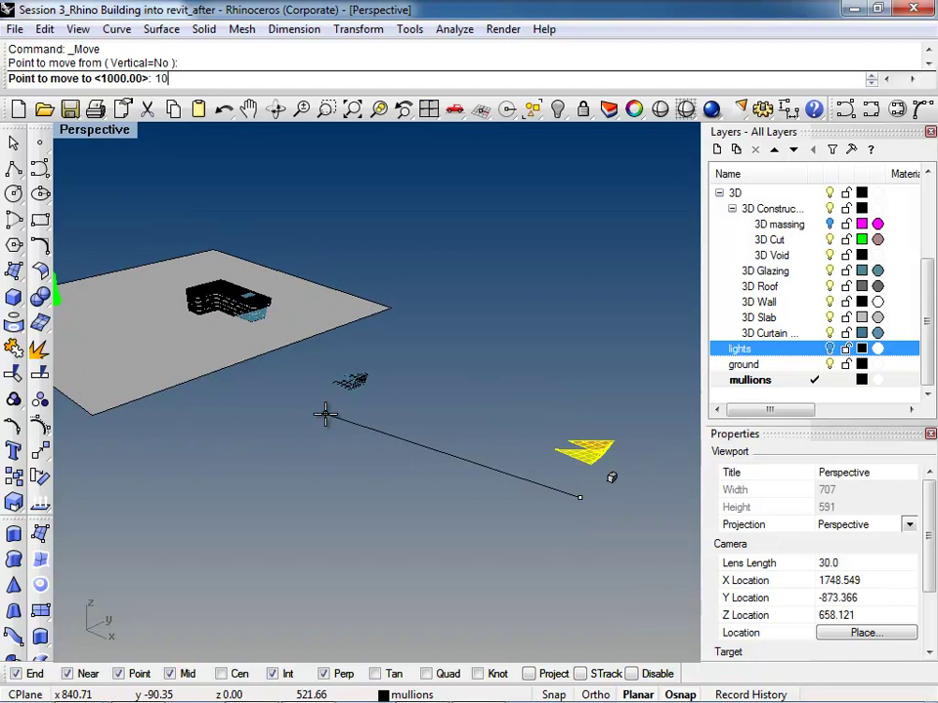
type("1000")
key("Return")
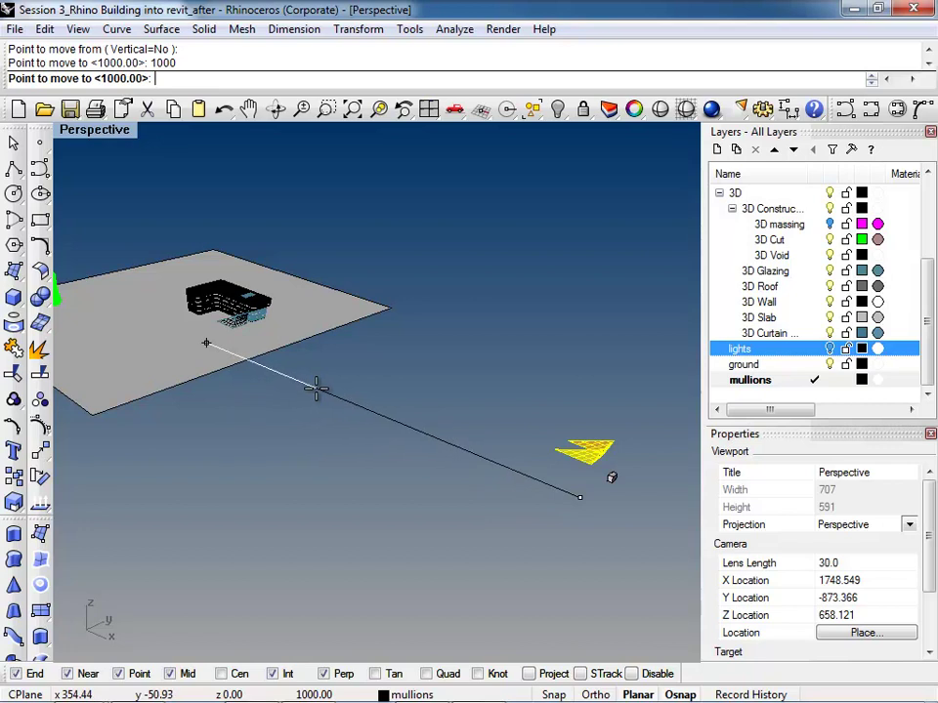
left_click(344, 373)
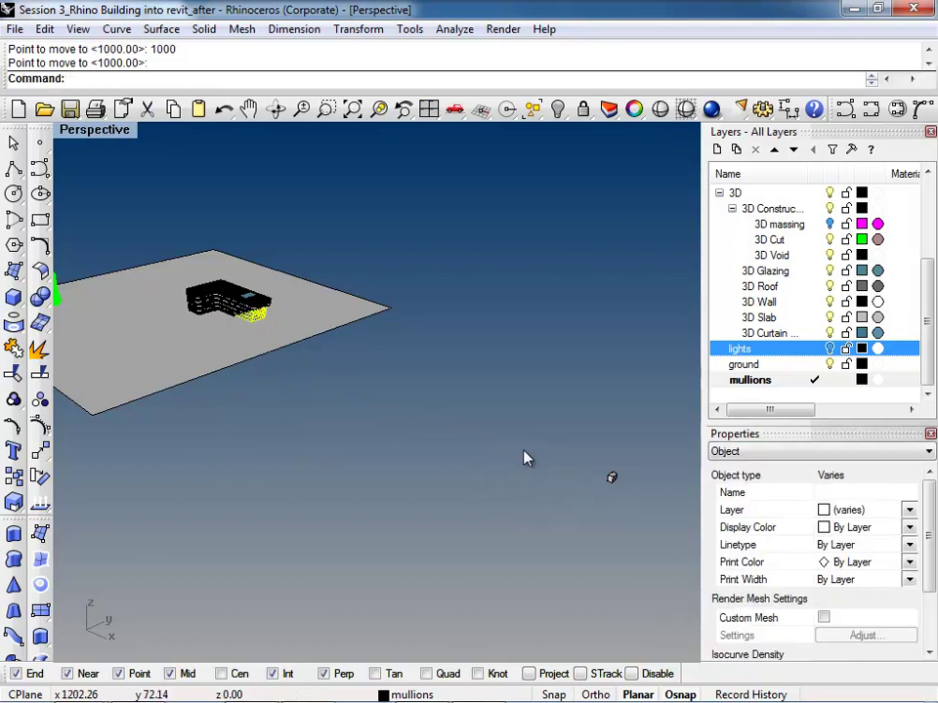
key("Return")
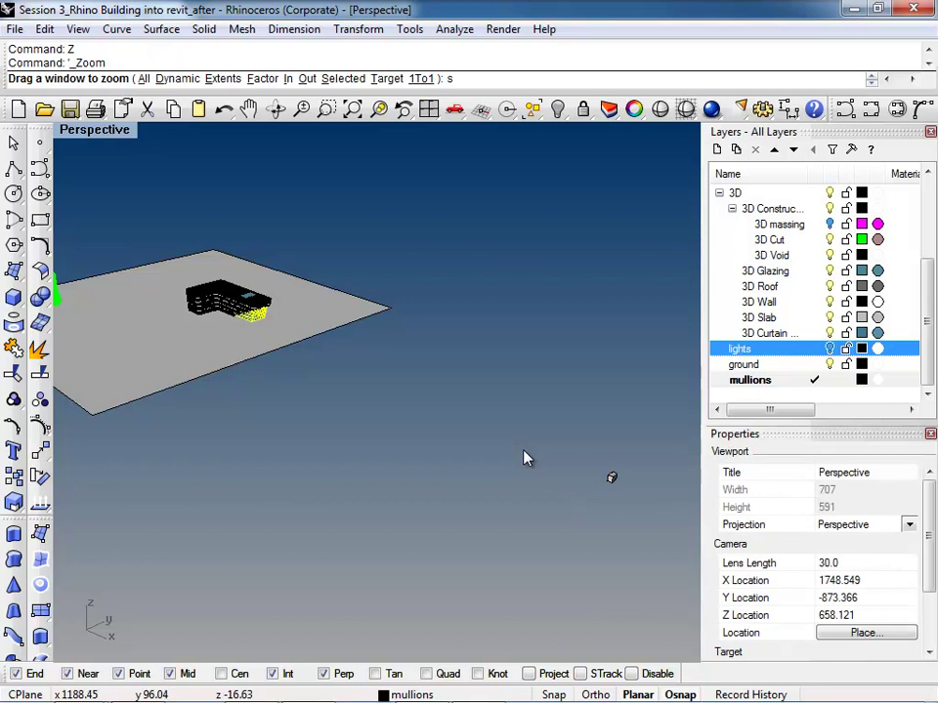
Pick the curtain wall polysurface from the overlapping curve, mesh and polysurface at the glazing's lower corner and hide it
key("Return")
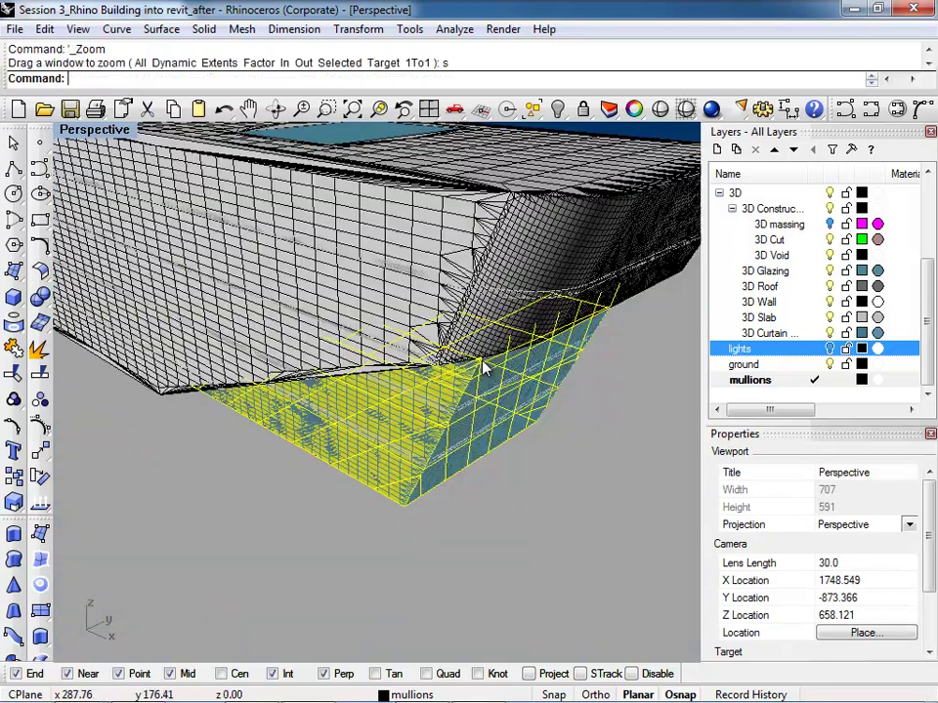
right_click_drag(504, 428, 474, 399)
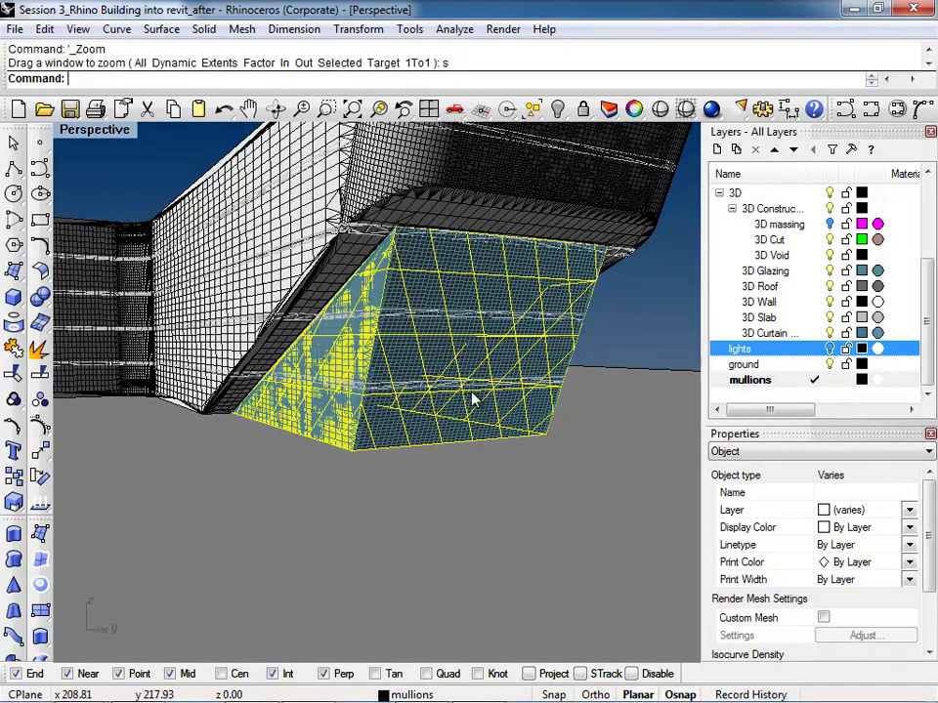
key("Escape")
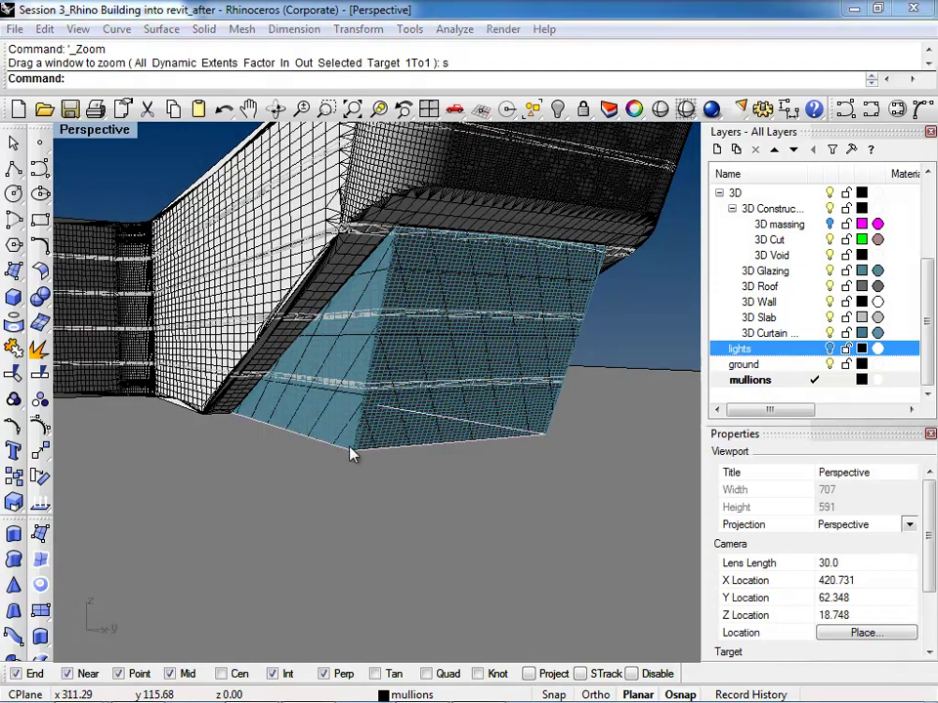
left_click(350, 450)
left_click(427, 524)
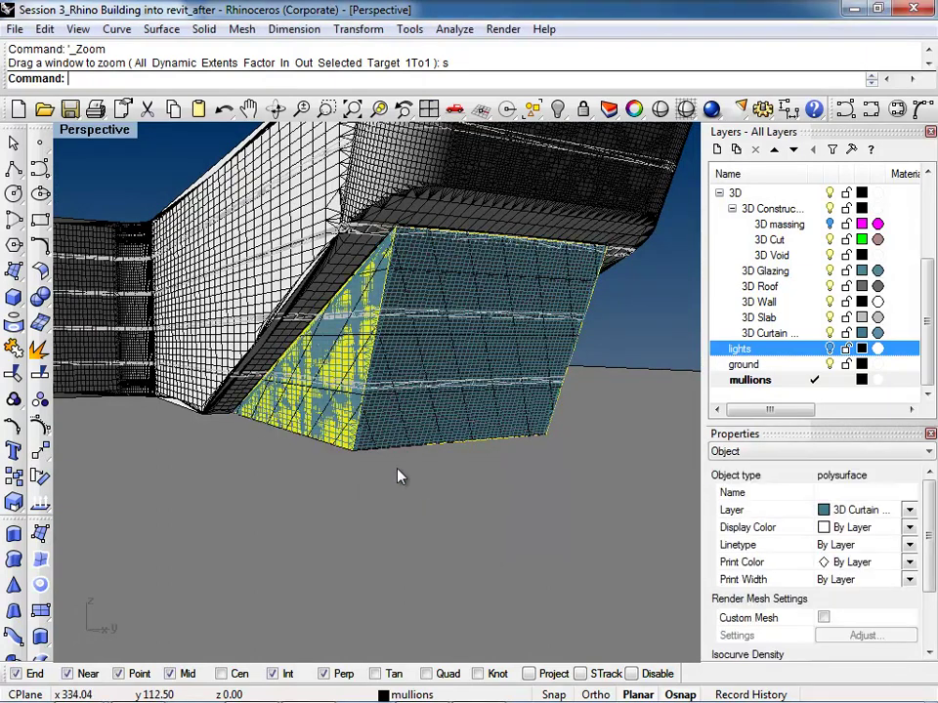
left_click(344, 453)
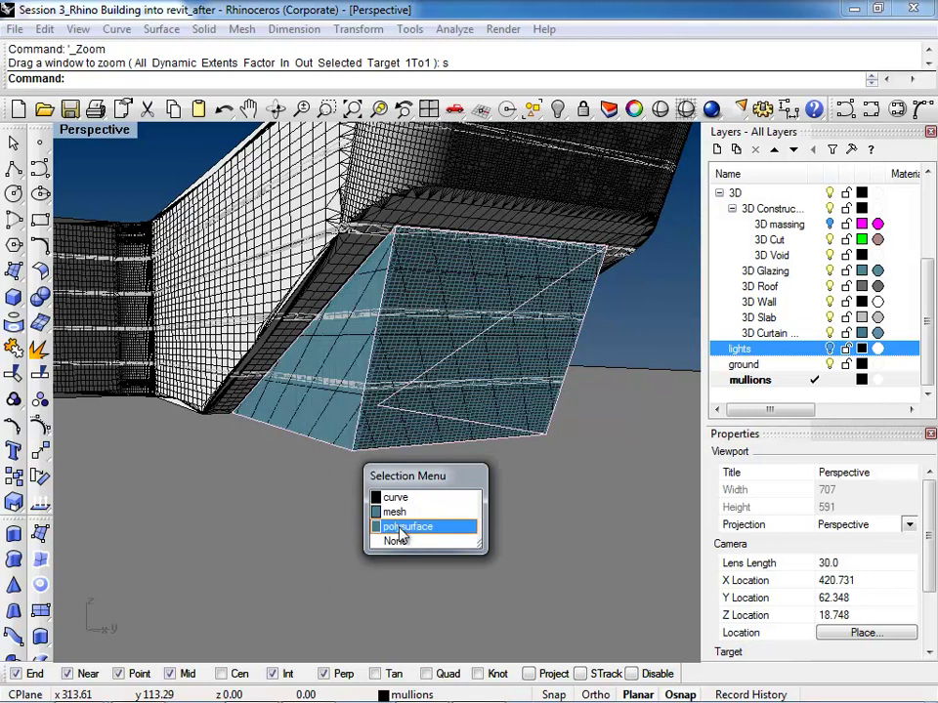
left_click(401, 528)
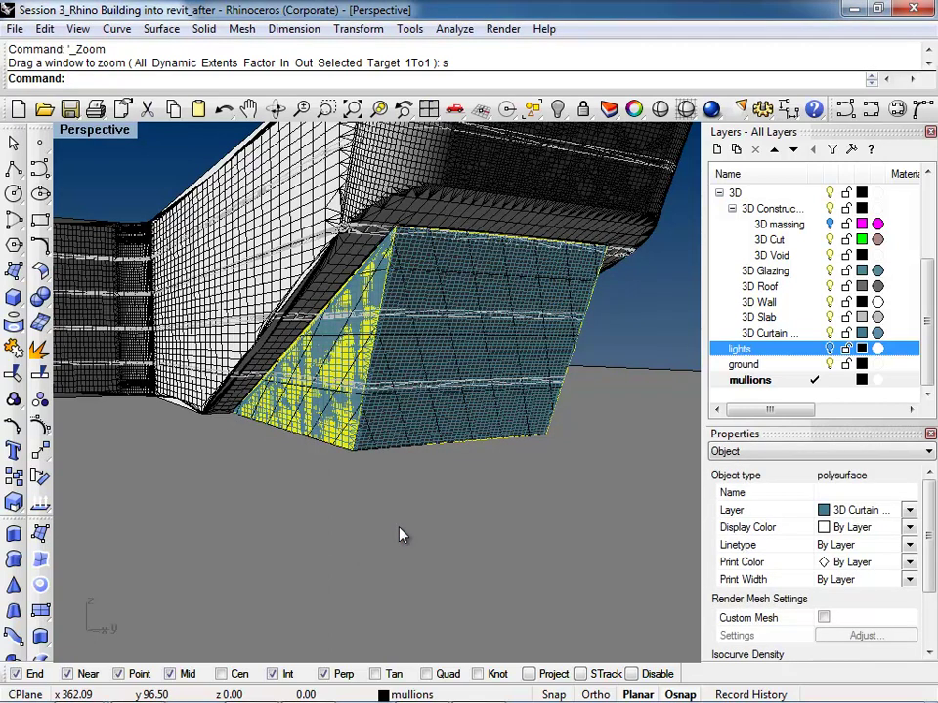
key("ctrl+h")
Select all meshes in the model with SelMesh and add the objects on the mullions layer to the selection
right_click_drag(405, 524, 406, 423)
right_click_drag(353, 449, 574, 535)
right_click_drag(518, 391, 543, 372)
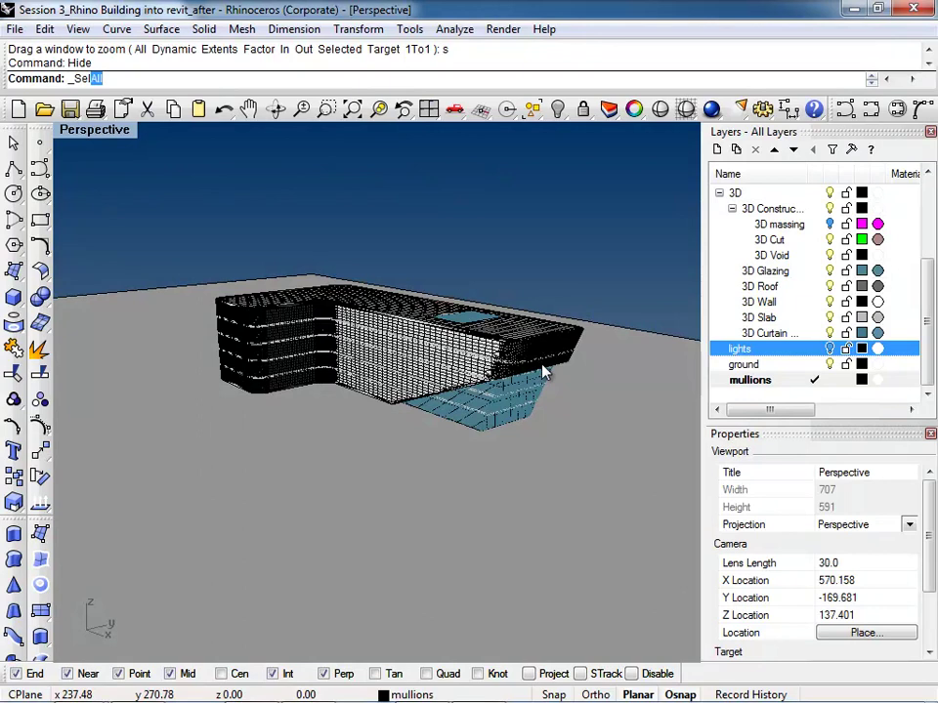
type("Mes")
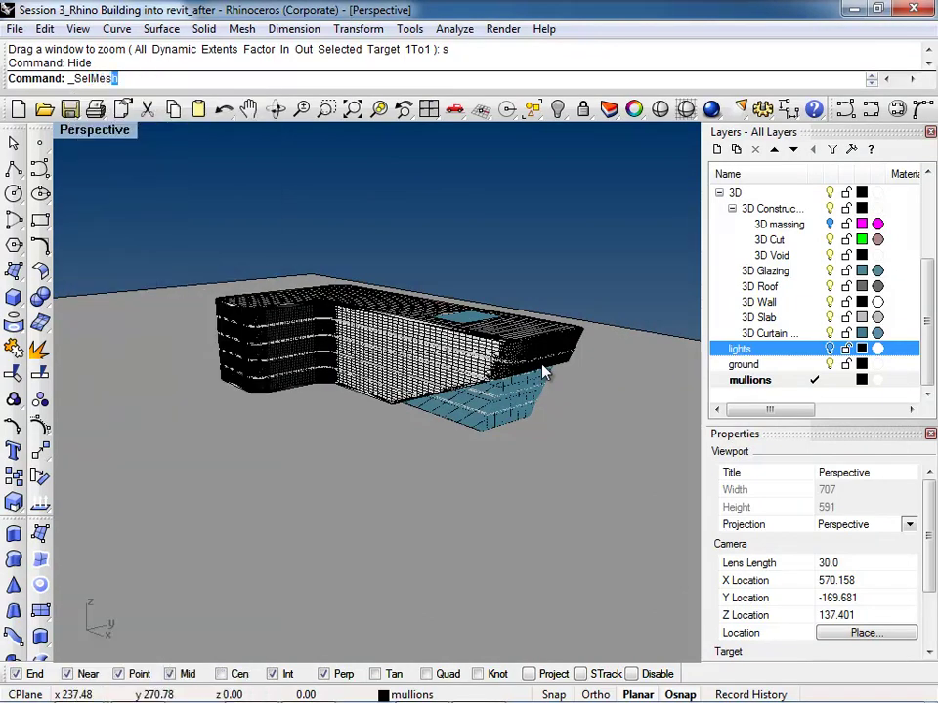
key("Return")
right_click_drag(575, 387, 400, 388)
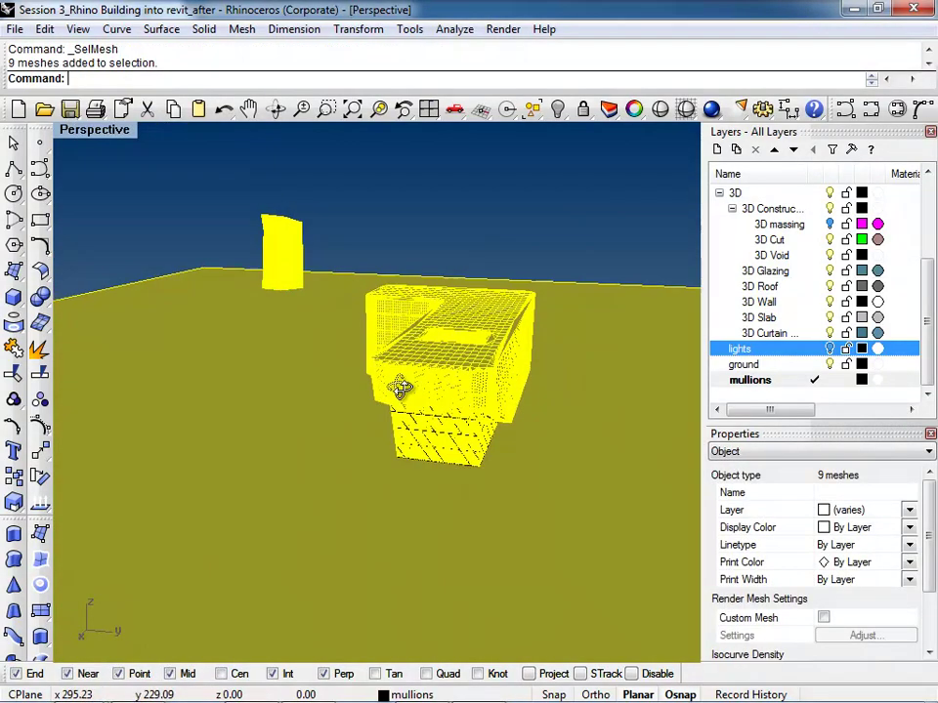
scroll(400, 387, "up", 5)
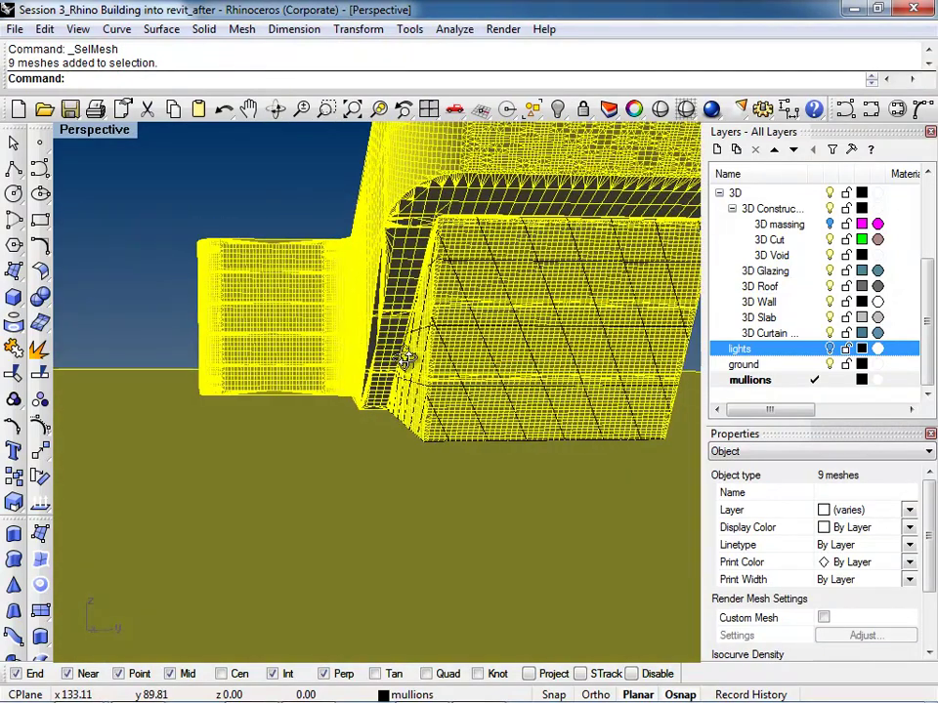
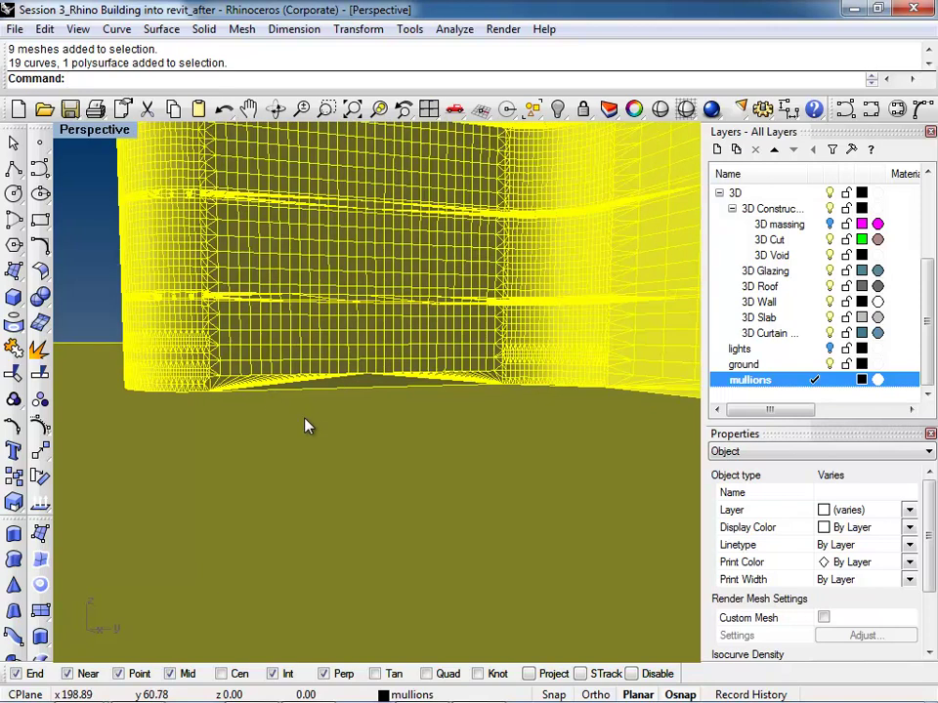
Start exporting the selected objects and set the file type to AutoCAD drawing file (*.dwg)
type("Export")
key("Return")
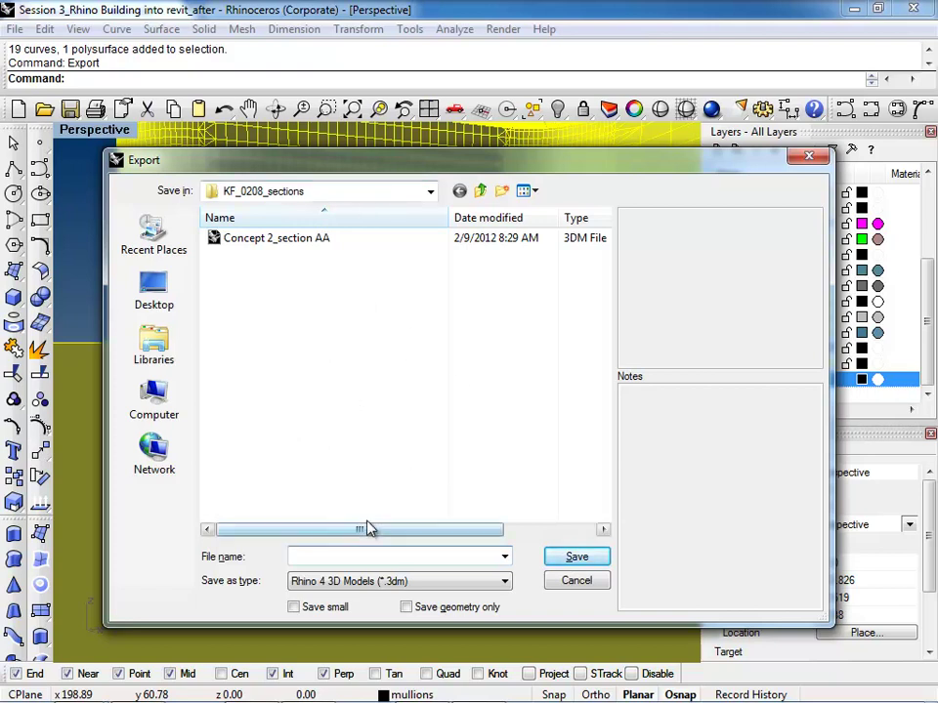
left_click(344, 552)
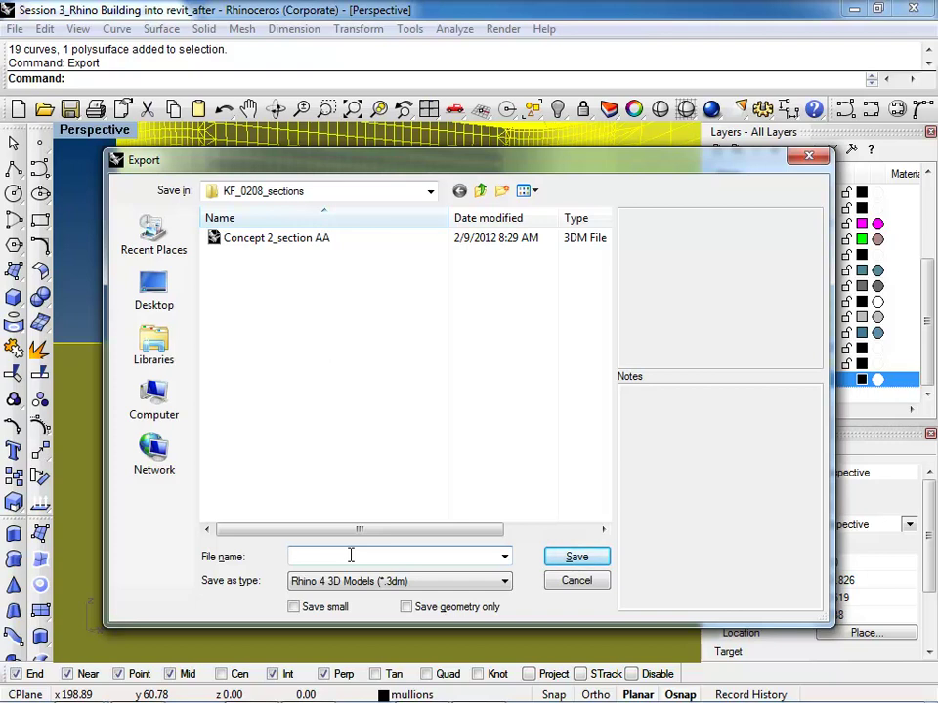
left_click(468, 581)
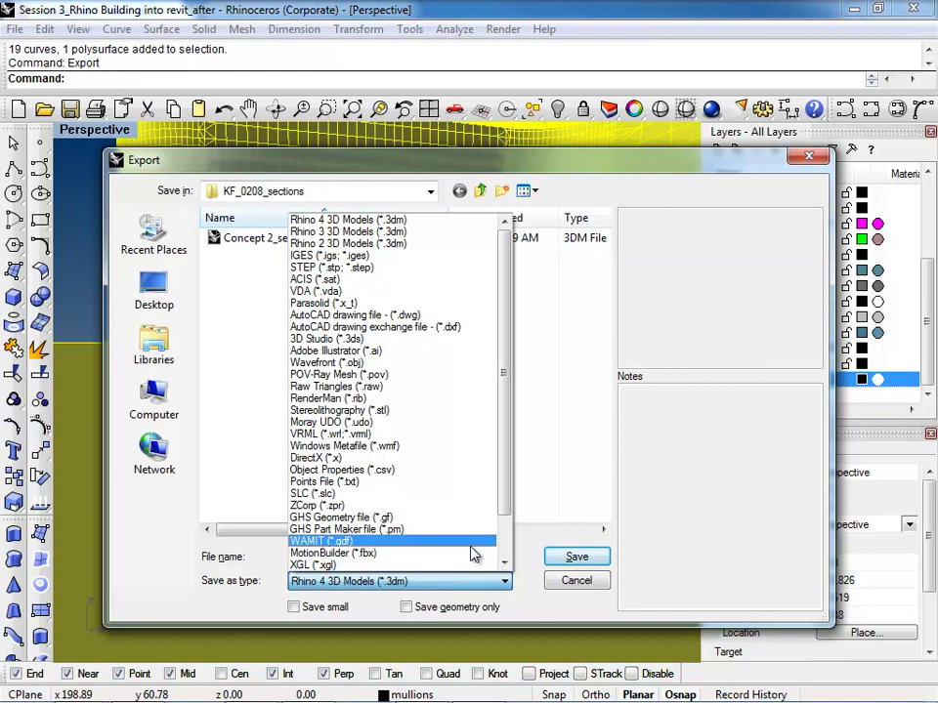
left_click(360, 317)
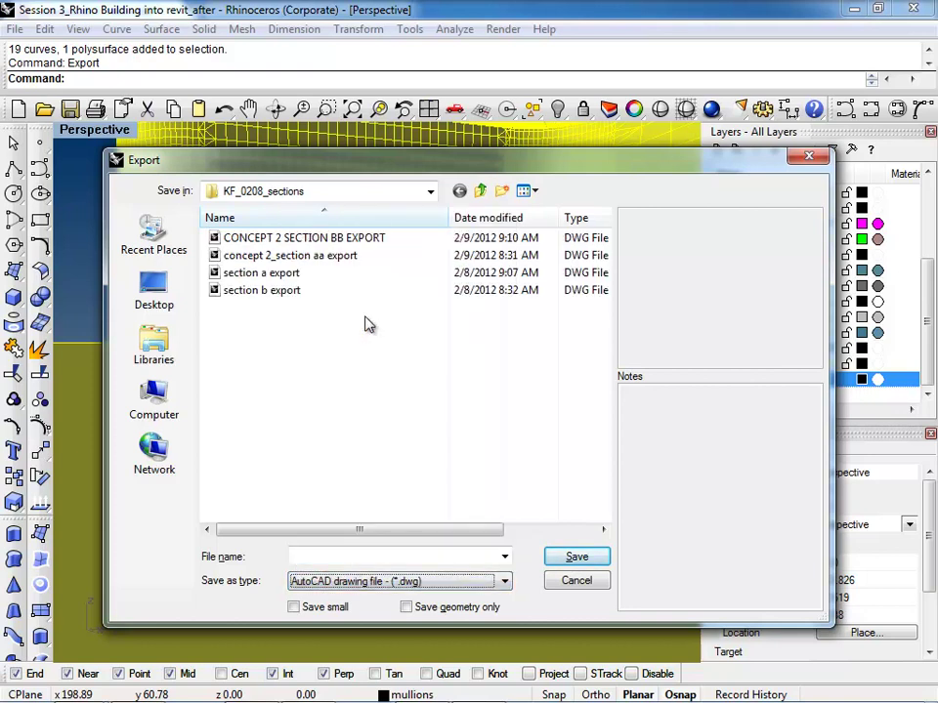
left_click(584, 558)
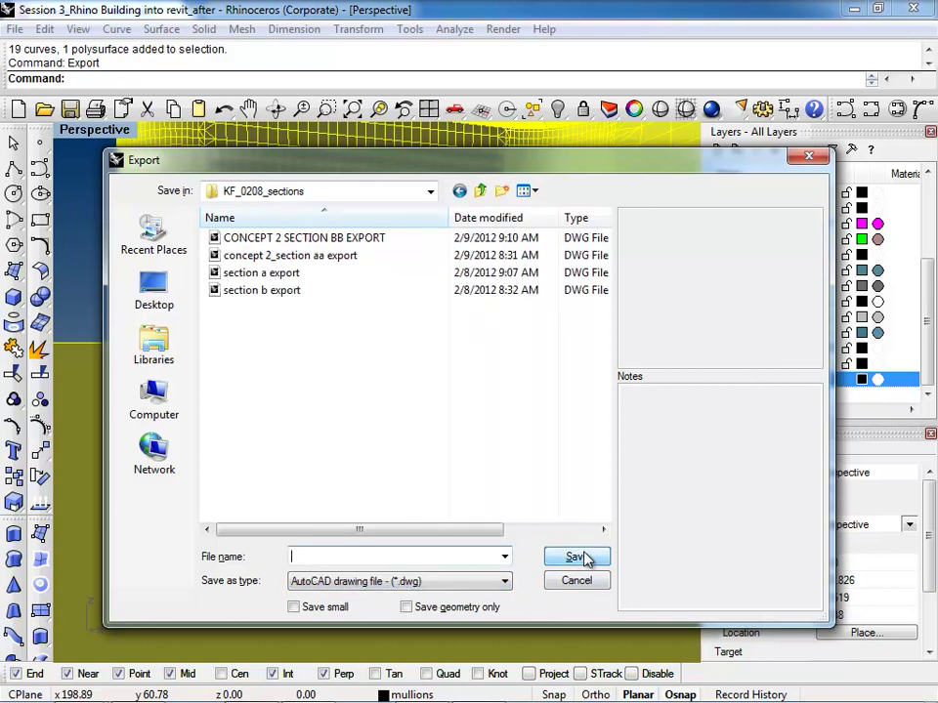
Set the Desktop as the export location and save the file as "Rhino exports to 3dmax"
left_click(314, 458)
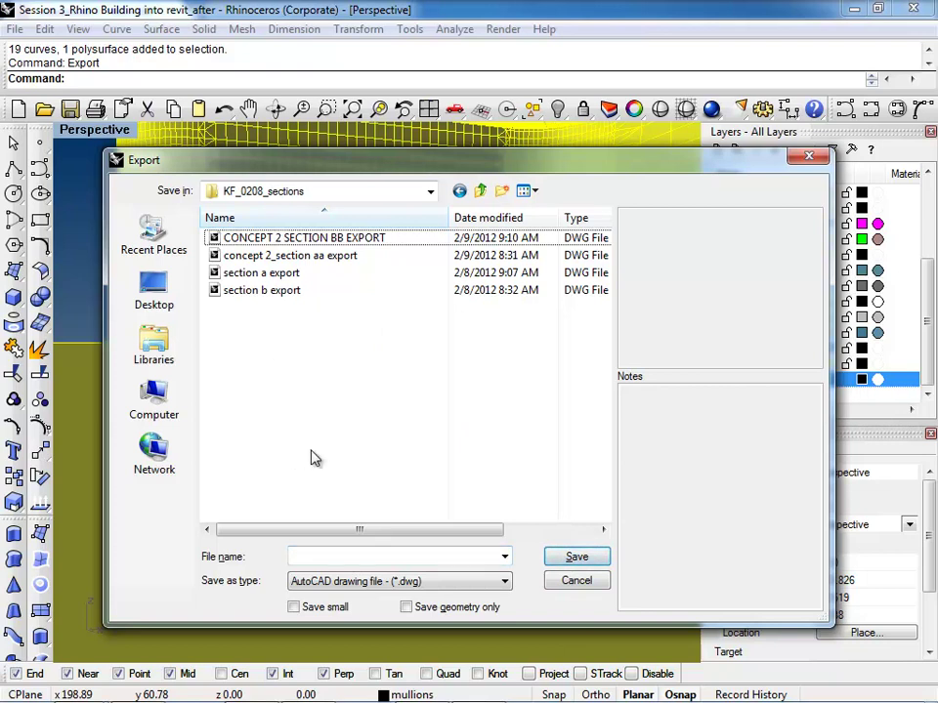
left_click(480, 191)
left_click(479, 191)
left_click(480, 192)
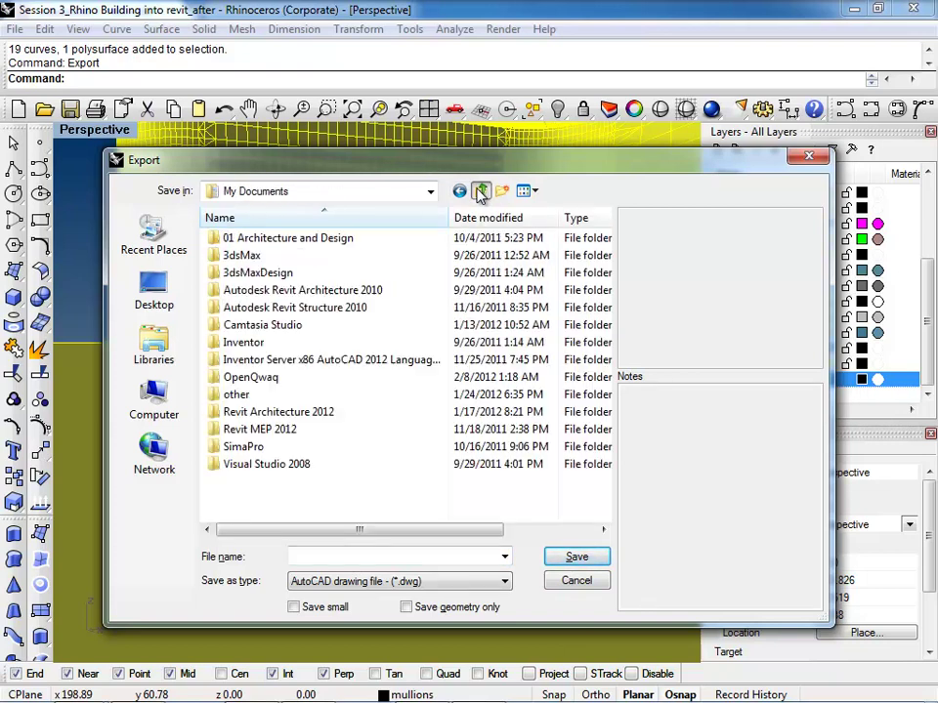
left_click(479, 192)
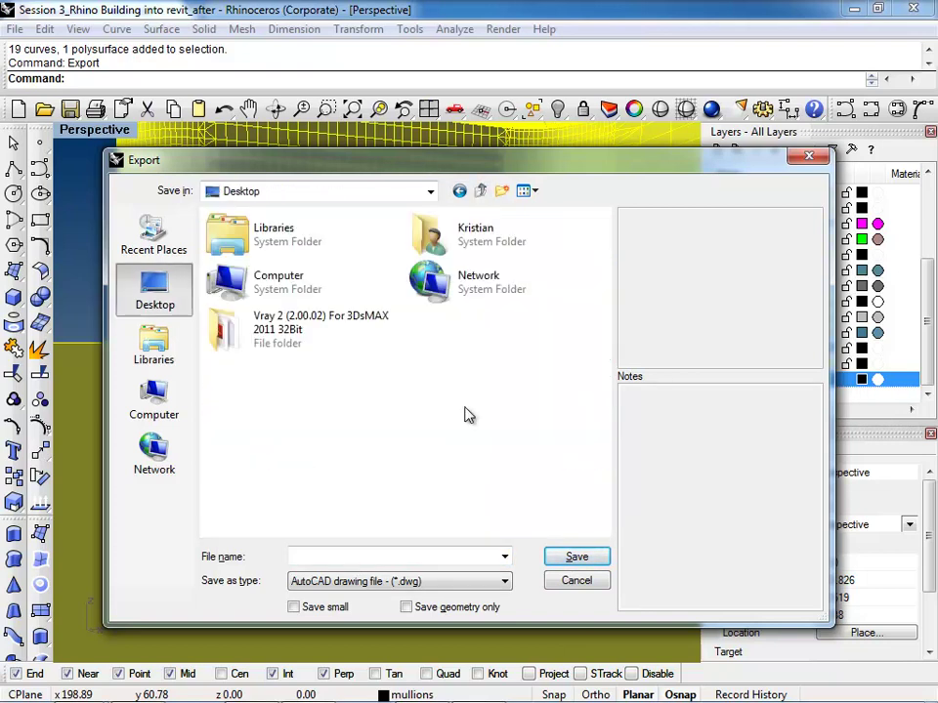
left_click(393, 557)
type("Rhino")
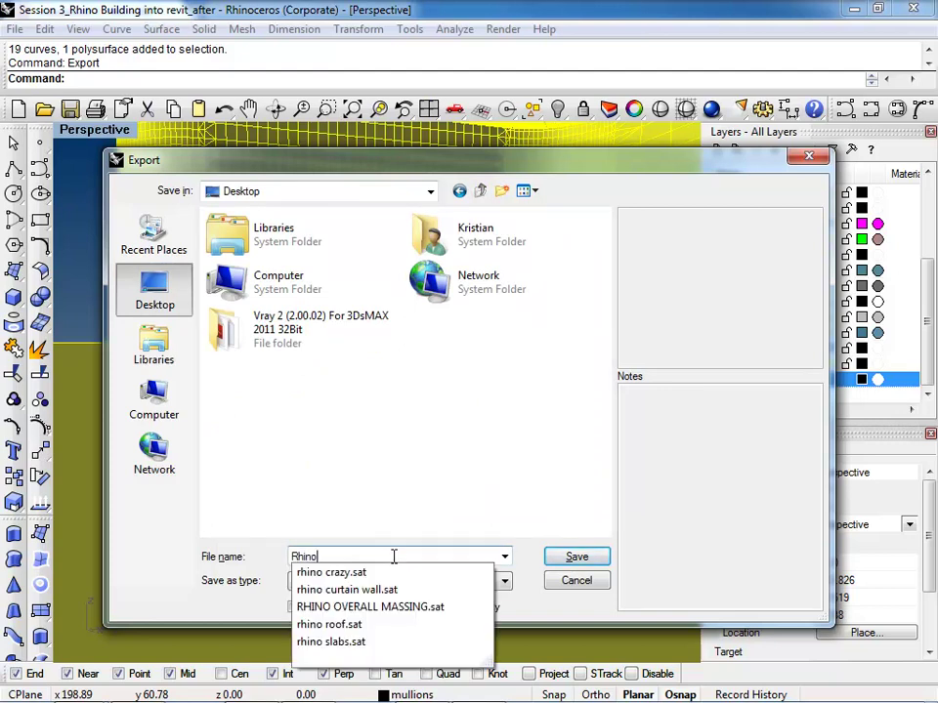
type(" exports to ")
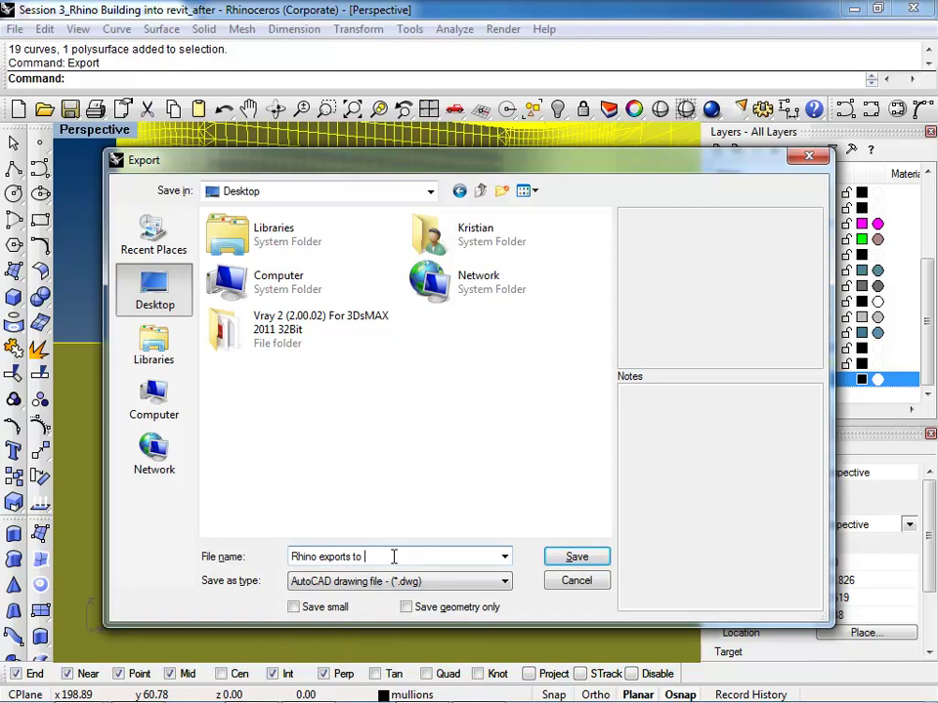
type("3dmax")
key("Return")
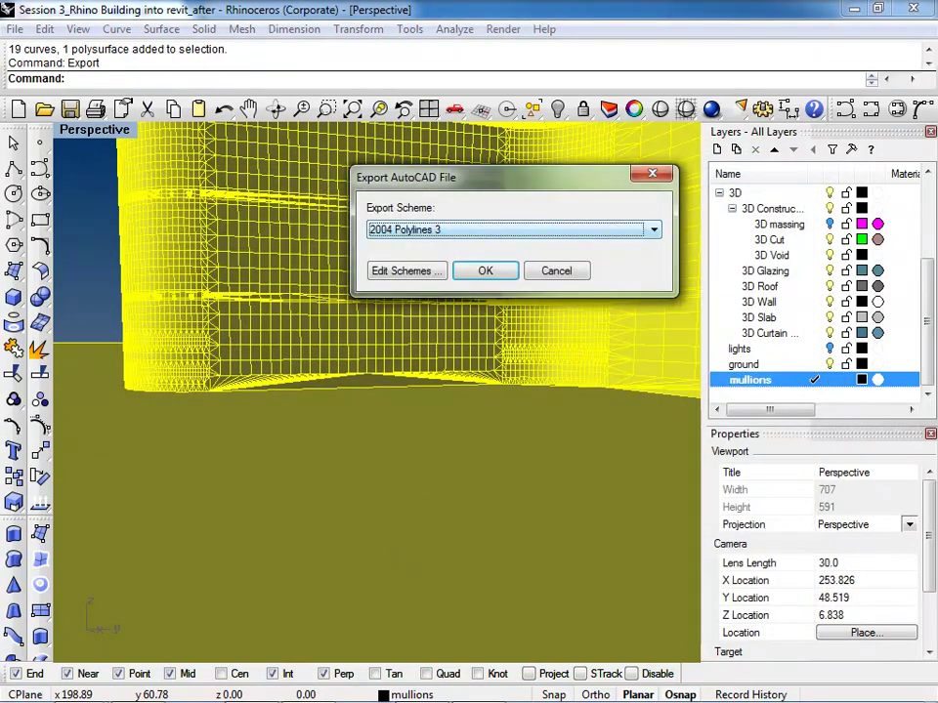
Use the Default export scheme for the AutoCAD file and complete the export
left_click(655, 233)
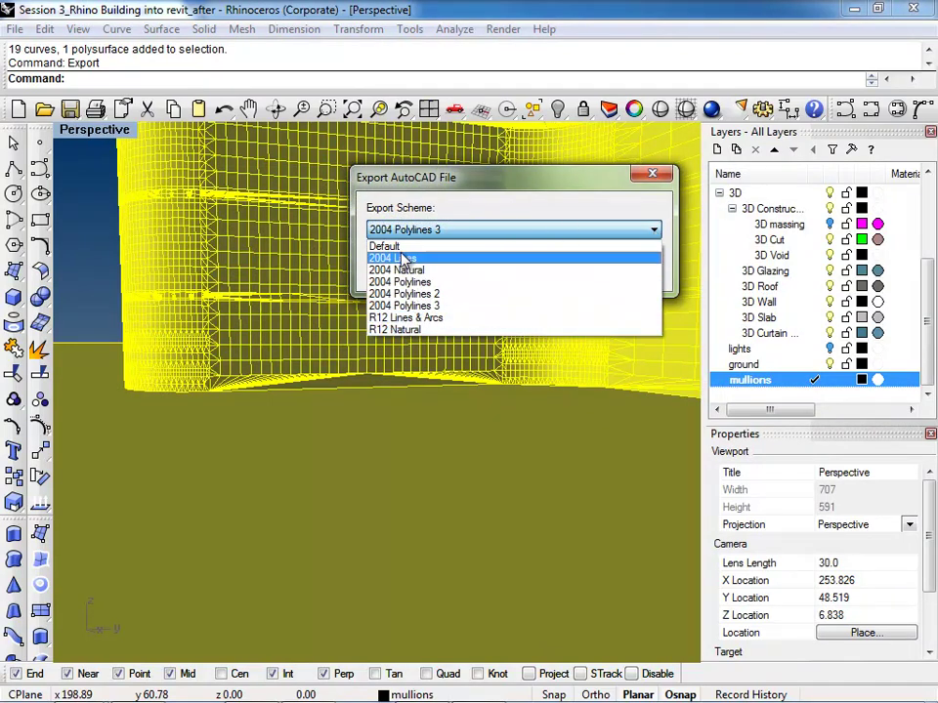
left_click(391, 246)
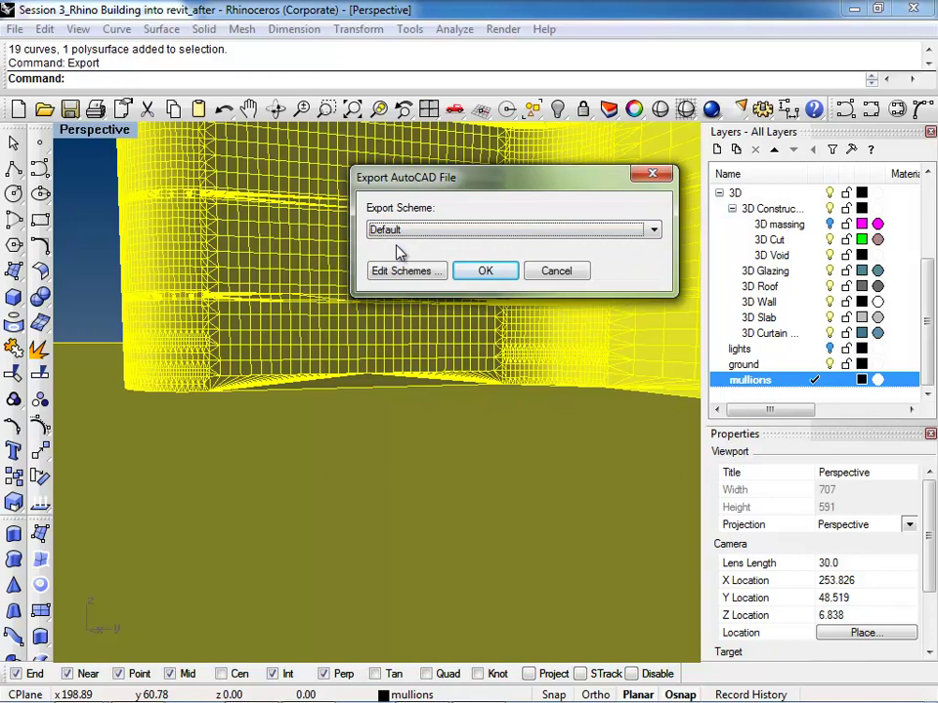
left_click(486, 272)
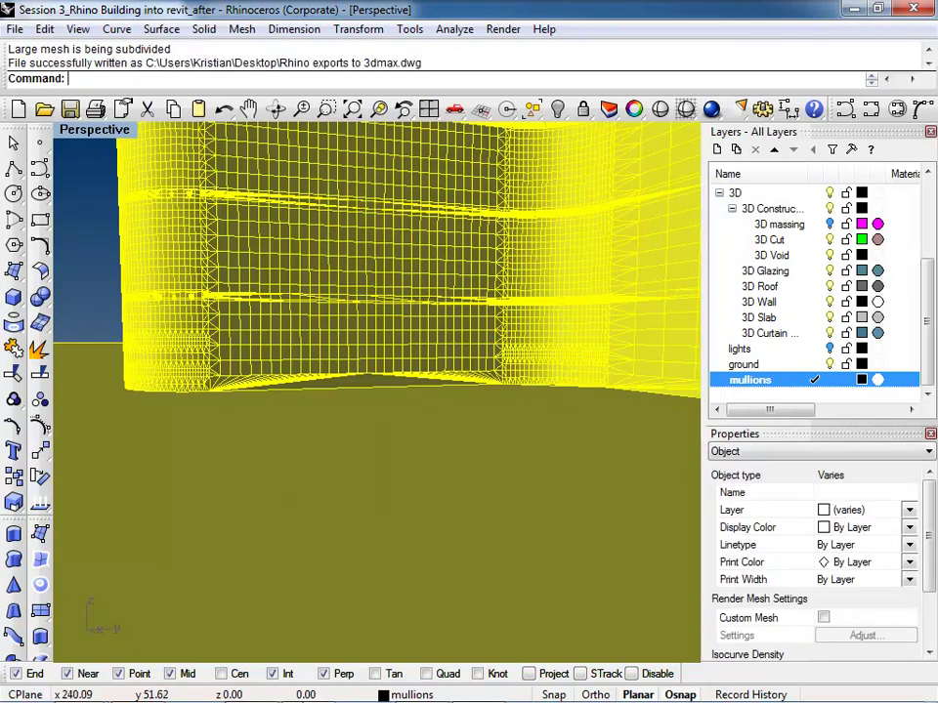
Switch to Windows Explorer and show the Desktop in one window and the _CEE 133 233 network folder in the other
mouse_move(181, 696)
mouse_move(78, 686)
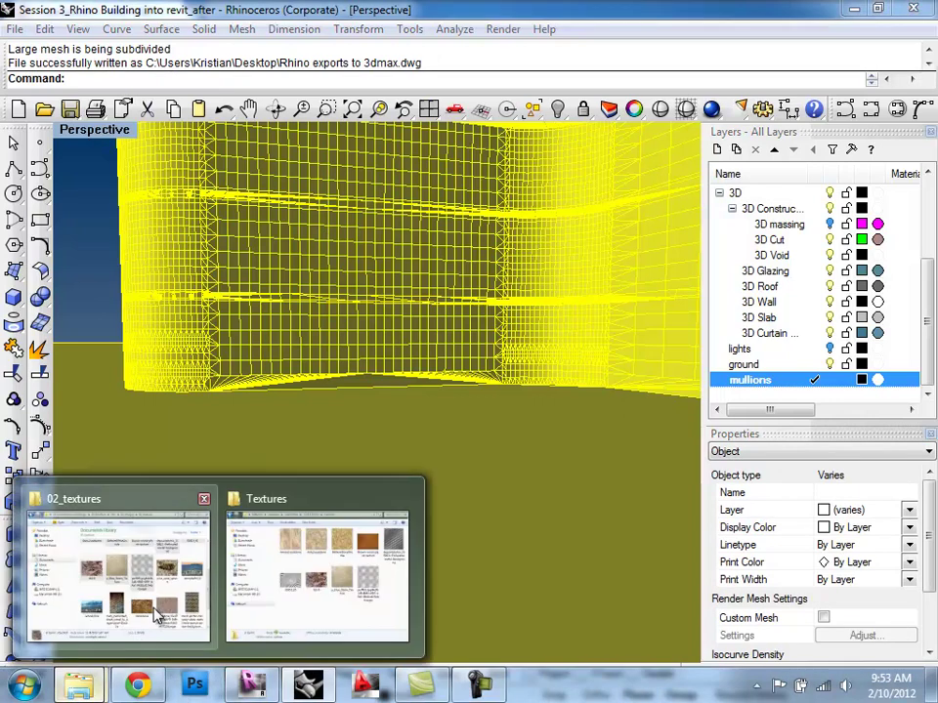
left_click(235, 602)
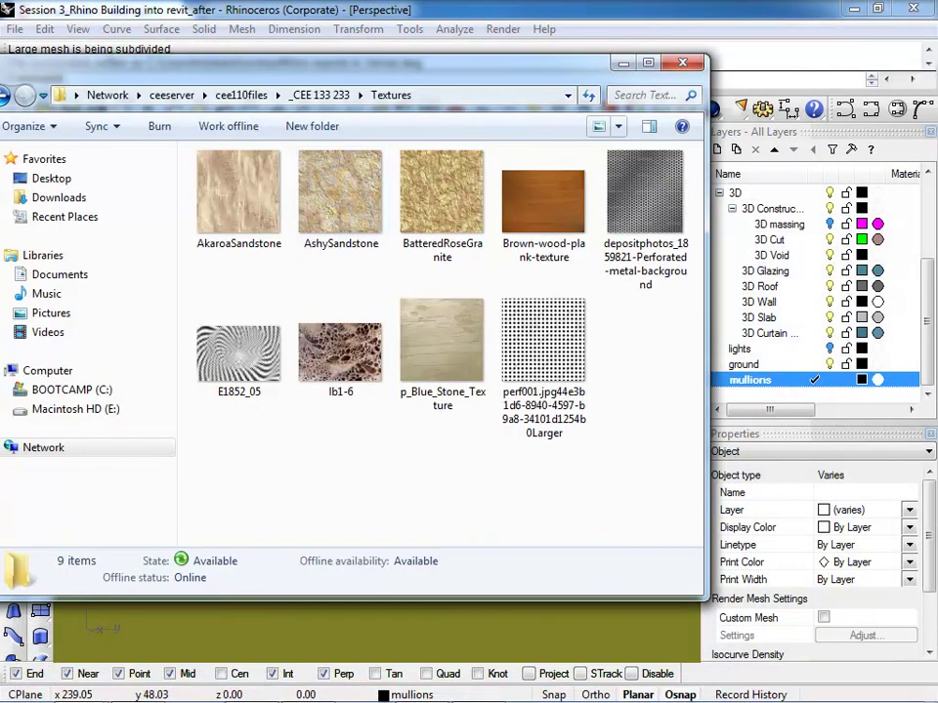
mouse_move(103, 689)
left_click(104, 576)
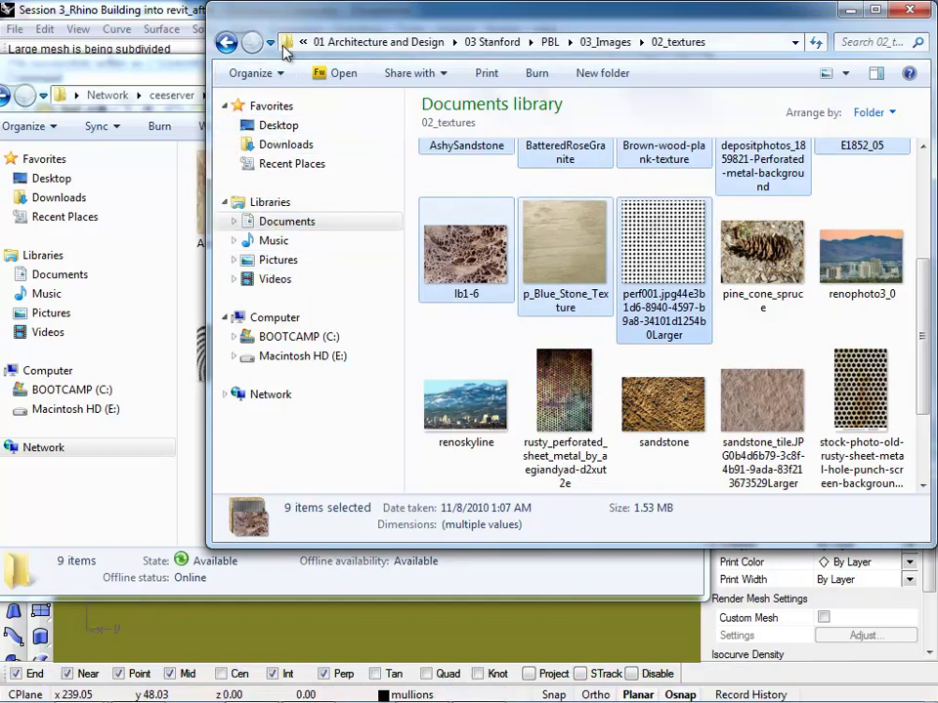
left_click(283, 128)
left_click(146, 93)
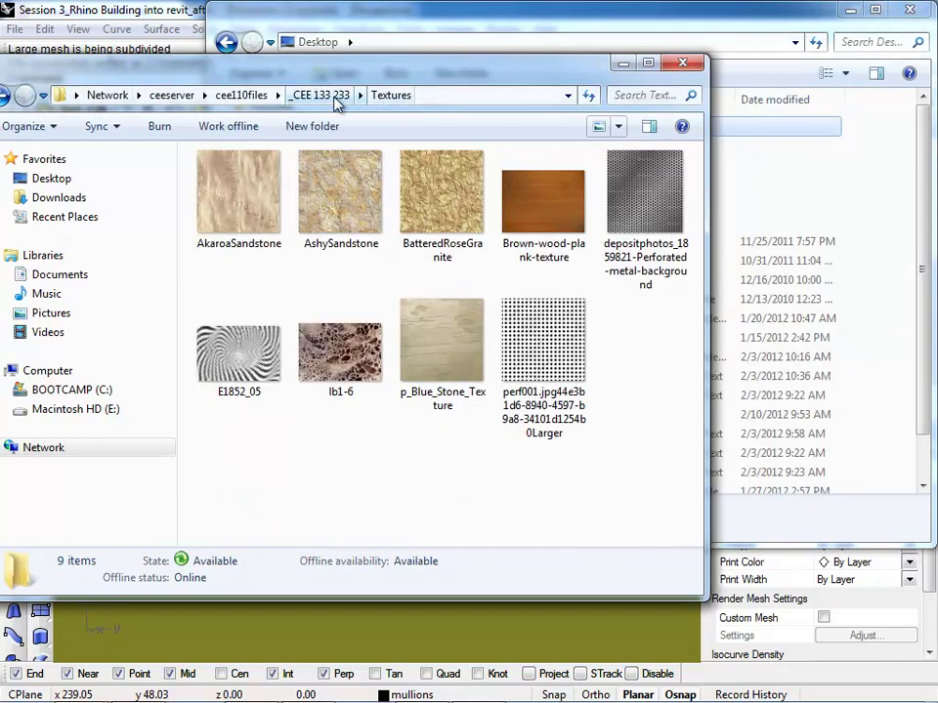
left_click(733, 89)
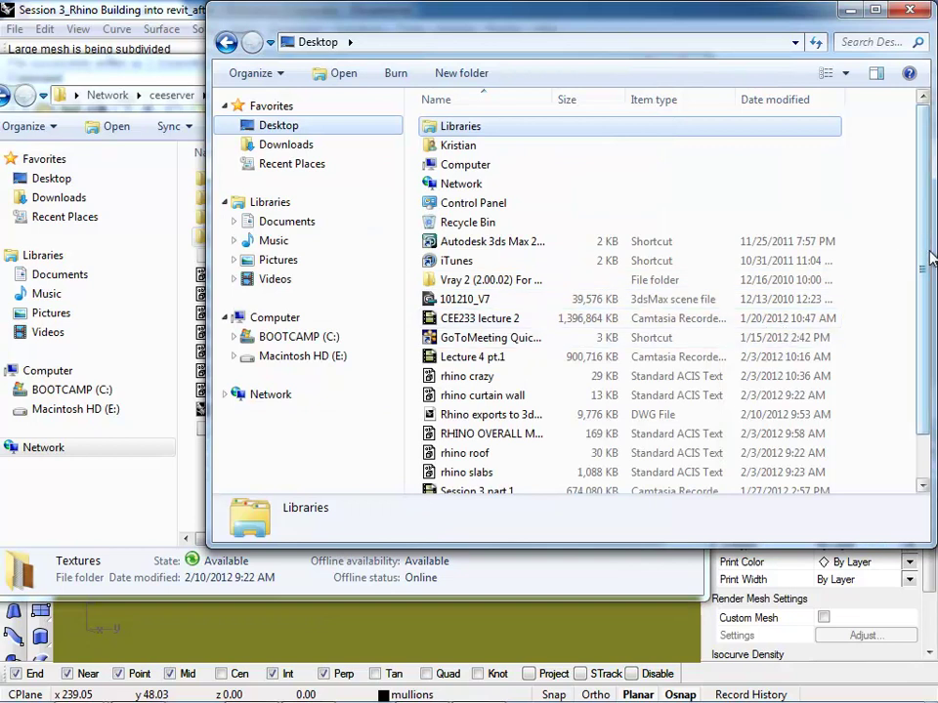
Sort the Desktop files by date modified and copy the Rhino exports to 3dmax DWG into the _CEE 133 233 folder
scroll(922, 391, "down", 2)
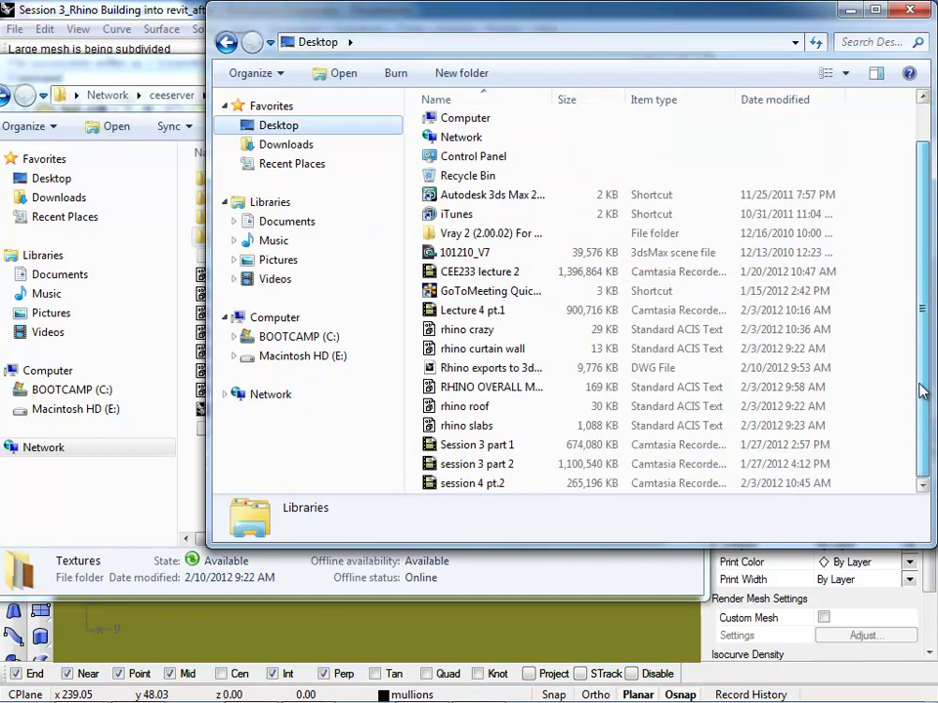
left_click(781, 99)
left_click_drag(923, 185, 913, 99)
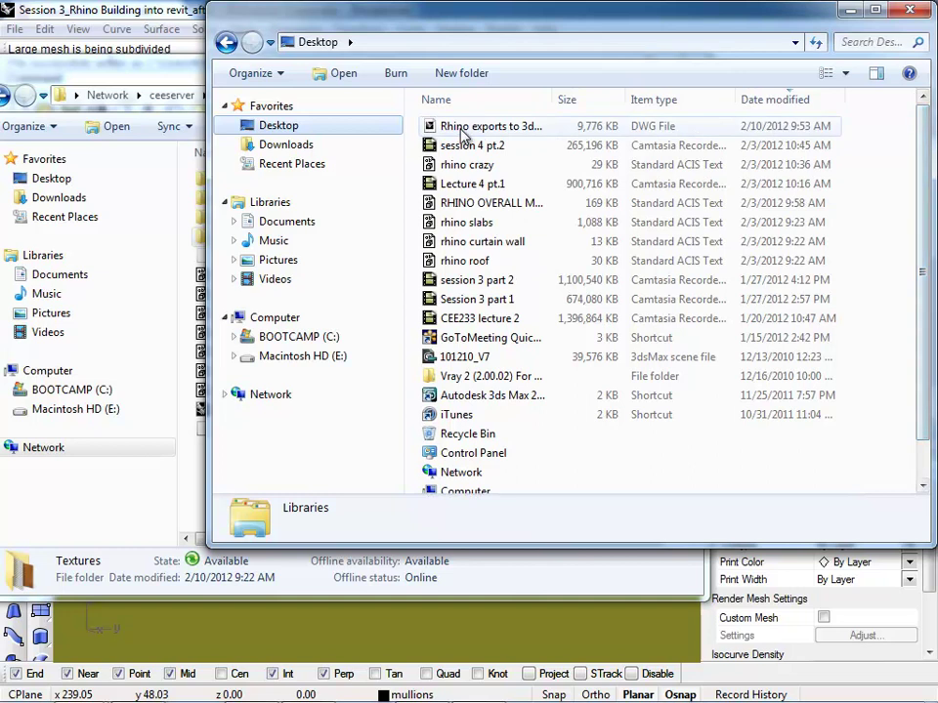
left_click_drag(464, 135, 200, 493)
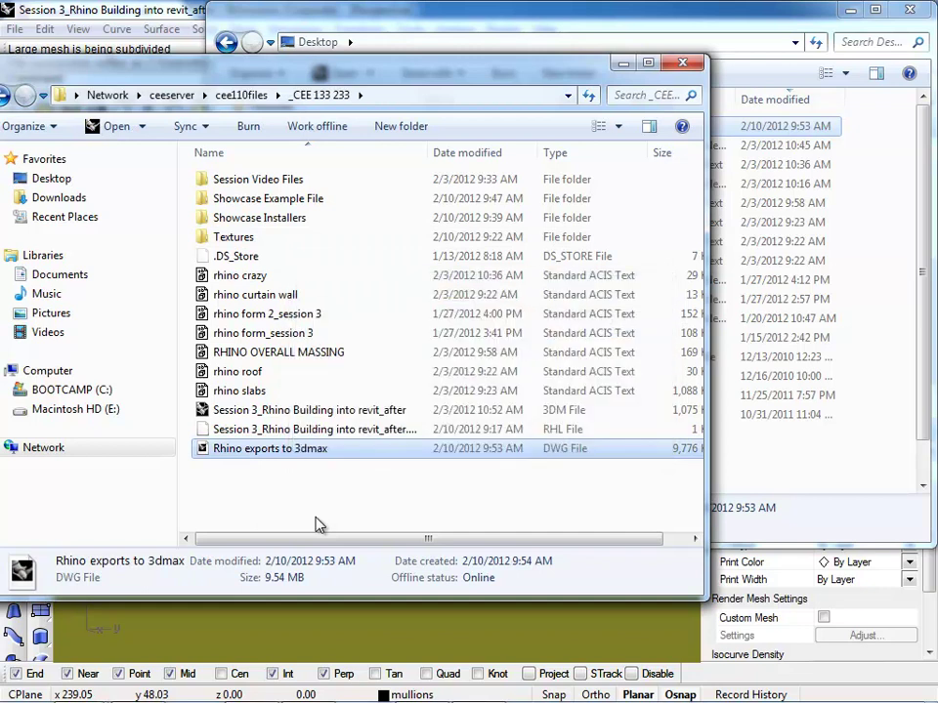
mouse_move(928, 689)
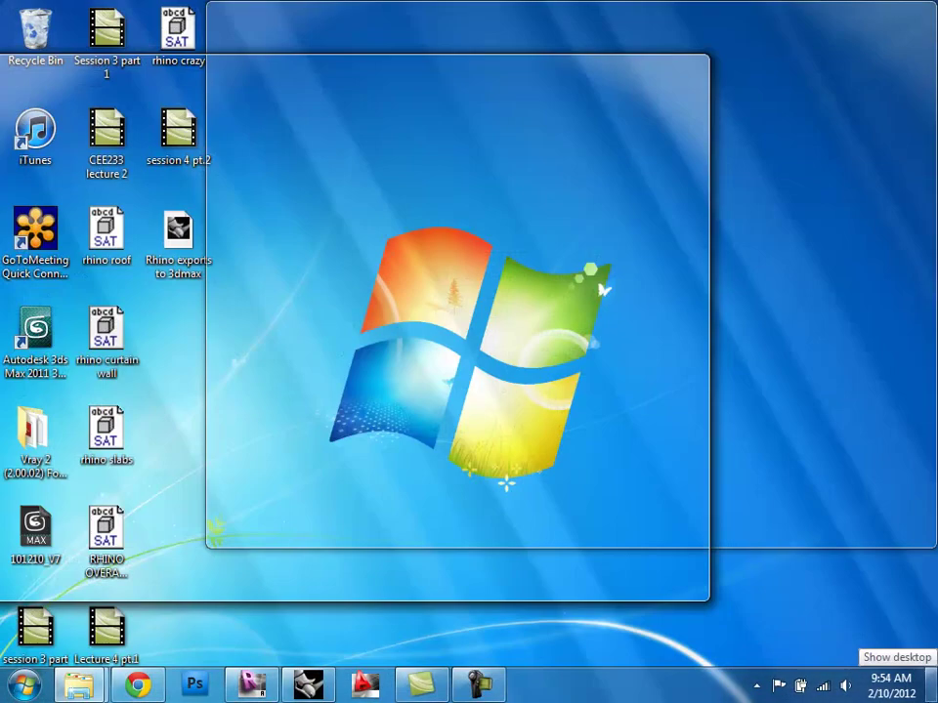